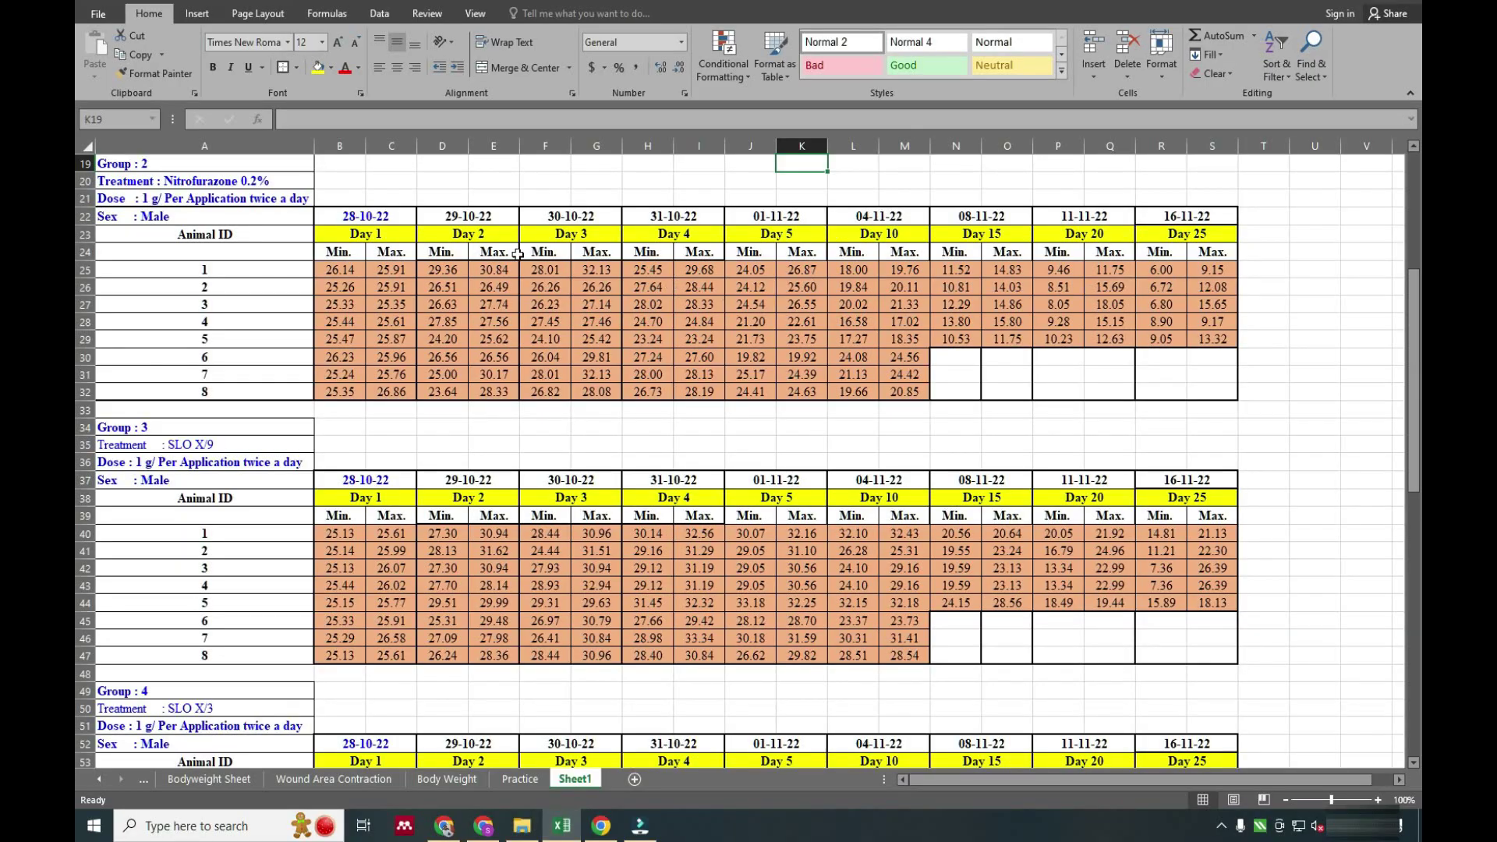
scroll(188, 185, "up", 6)
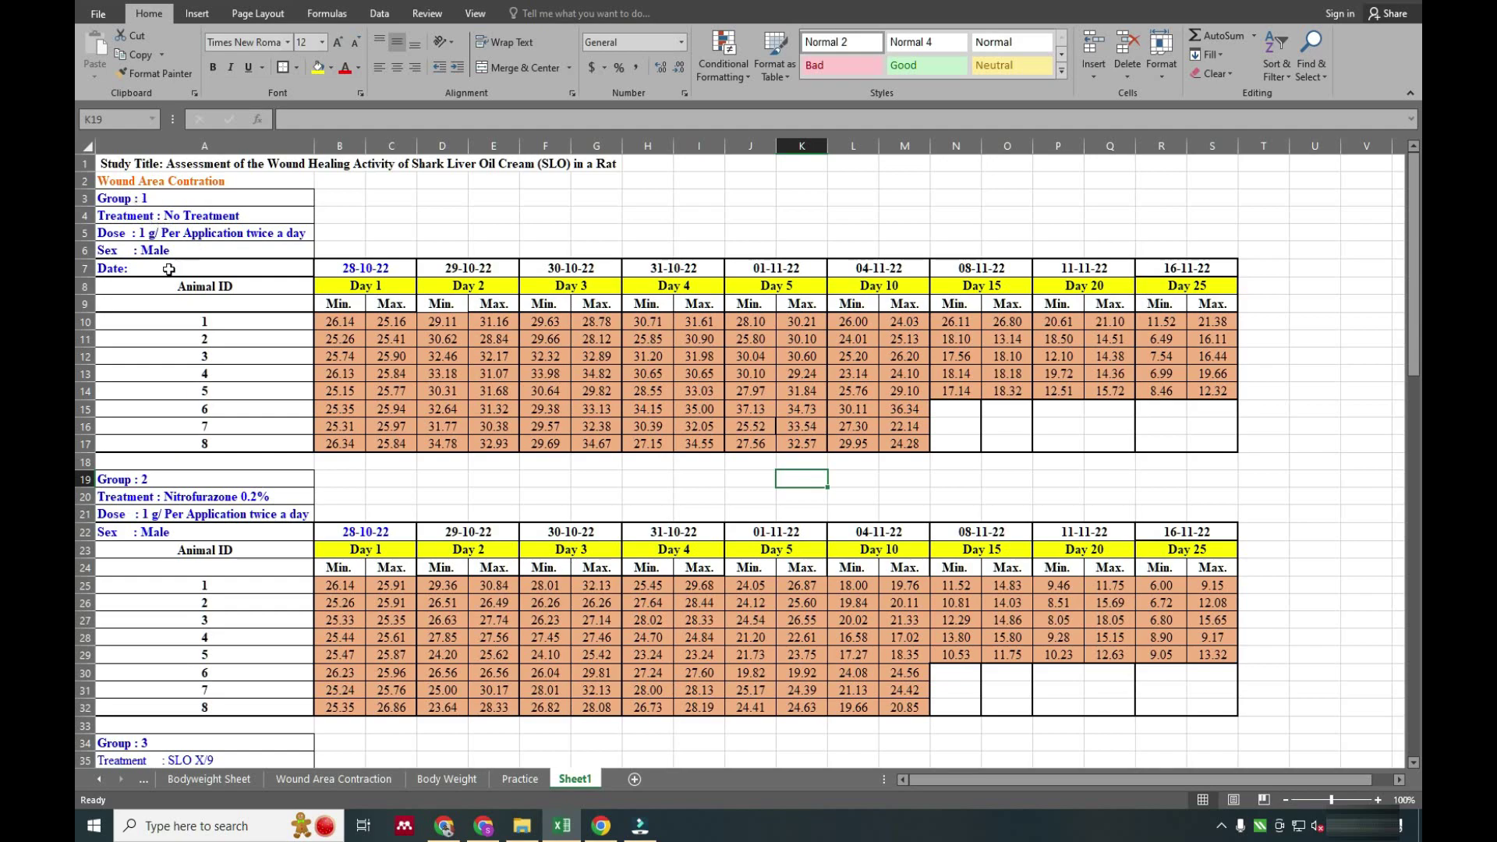
scroll(168, 269, "down", 13)
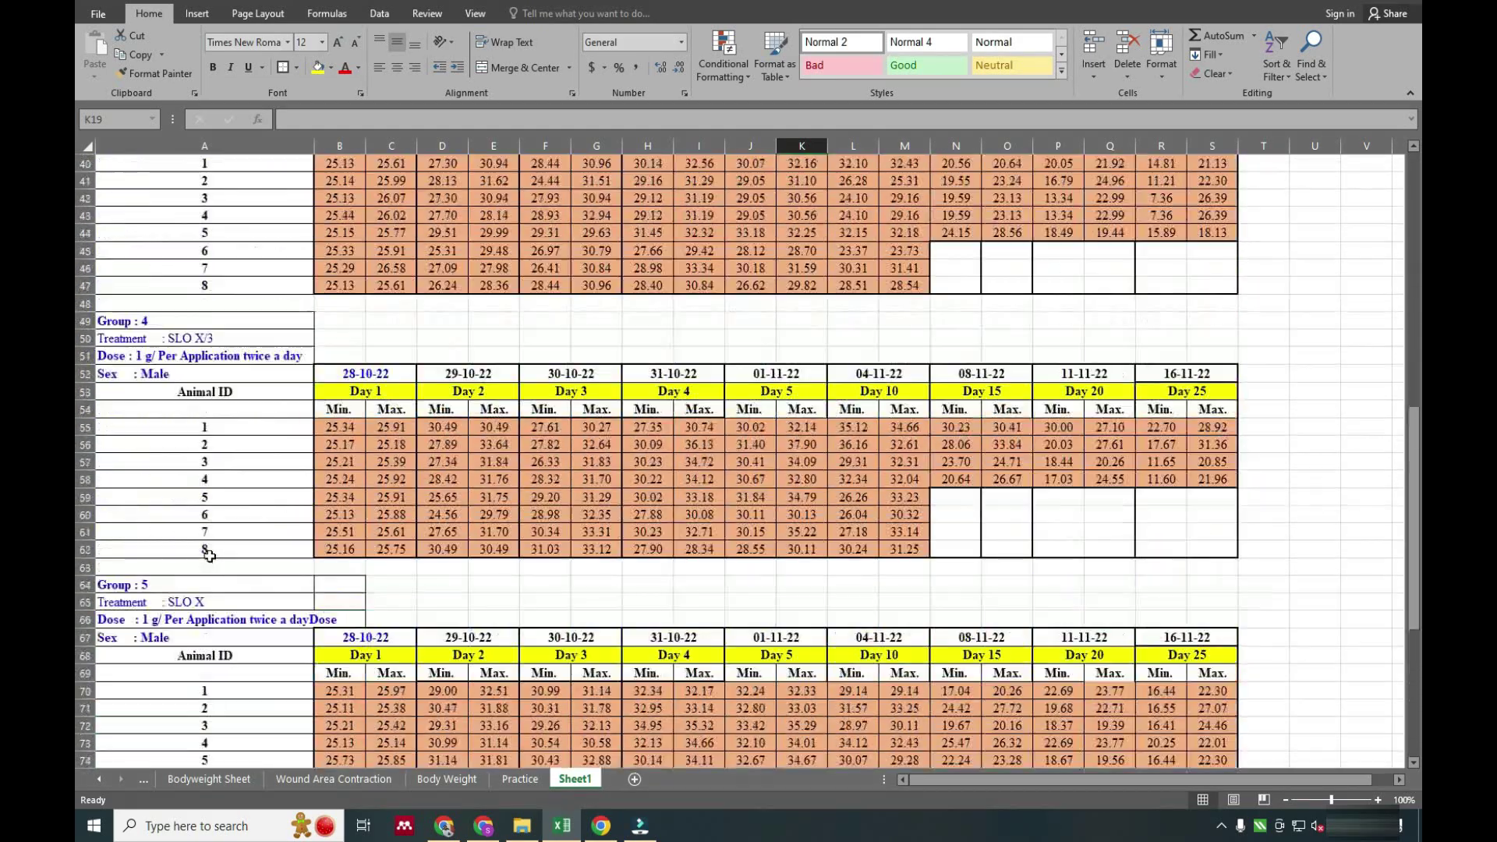
scroll(209, 554, "up", 13)
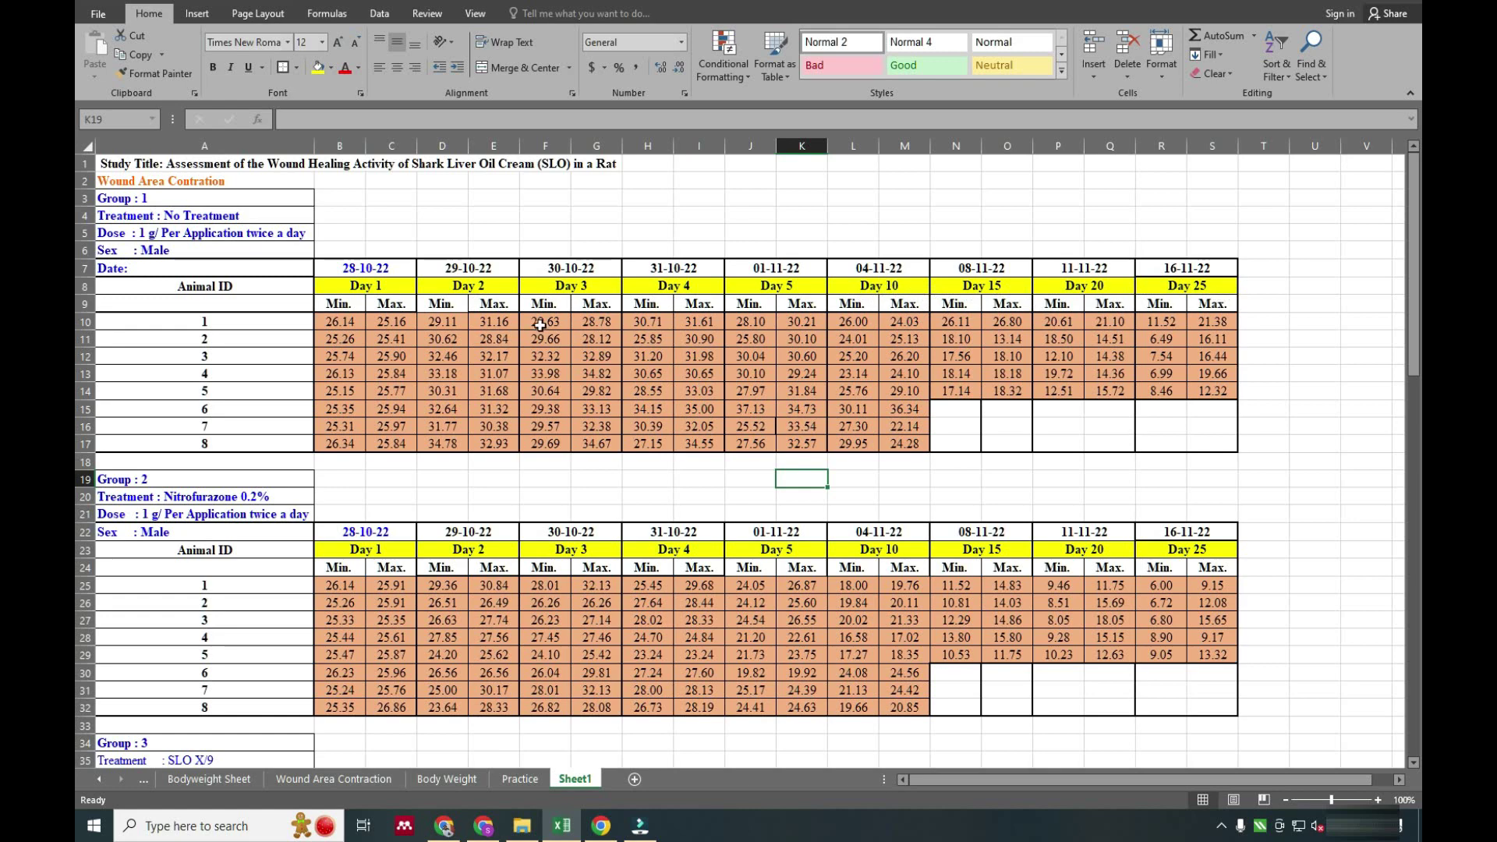
scroll(541, 325, "down", 6)
scroll(541, 325, "up", 6)
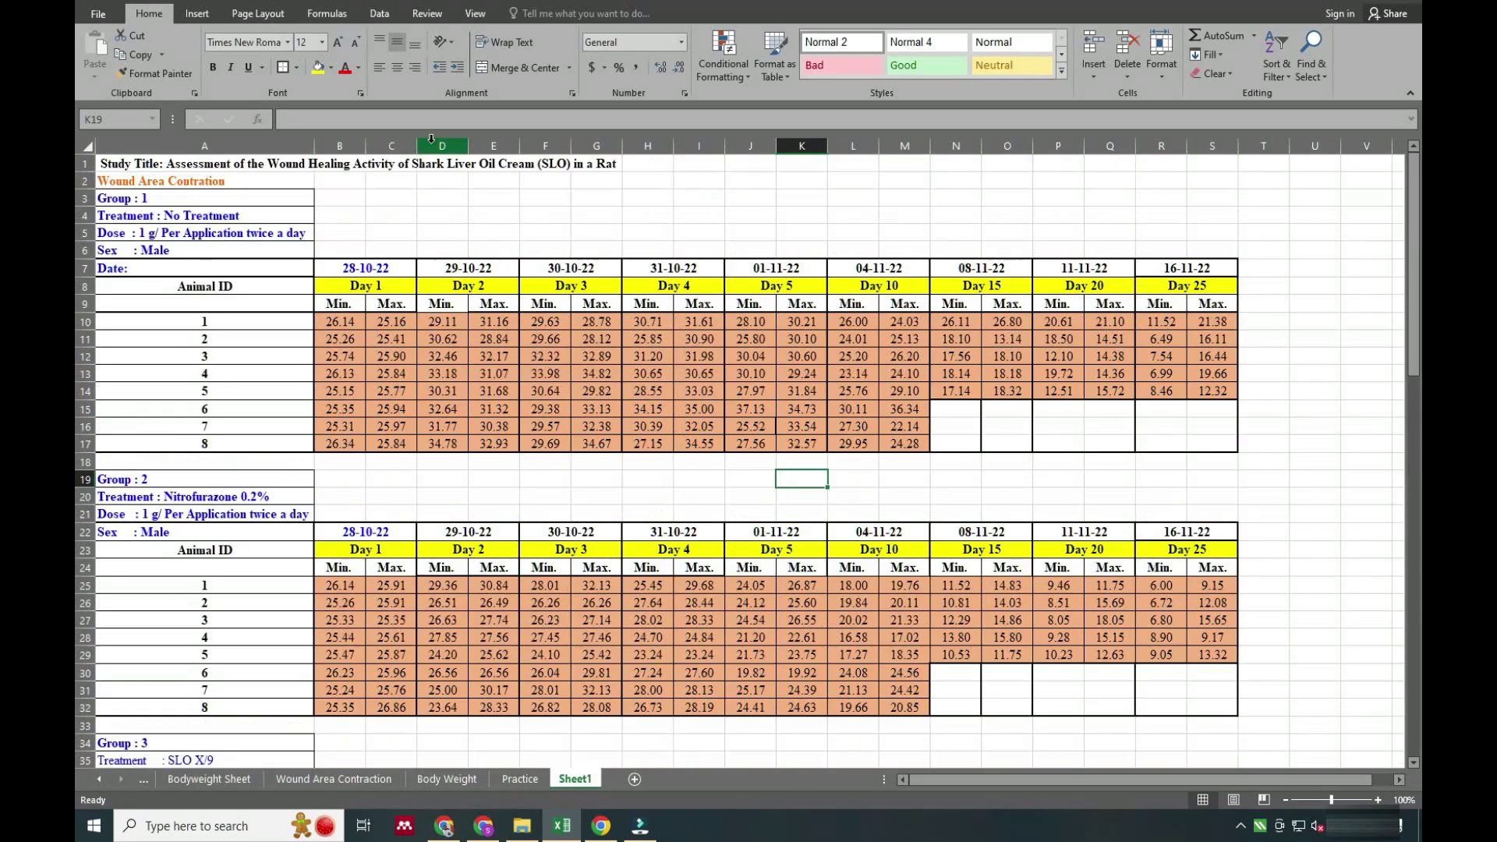
- Insert a new column D after the Day 1 Max. column and head it "Average" in D9
left_click(431, 145)
right_click(433, 147)
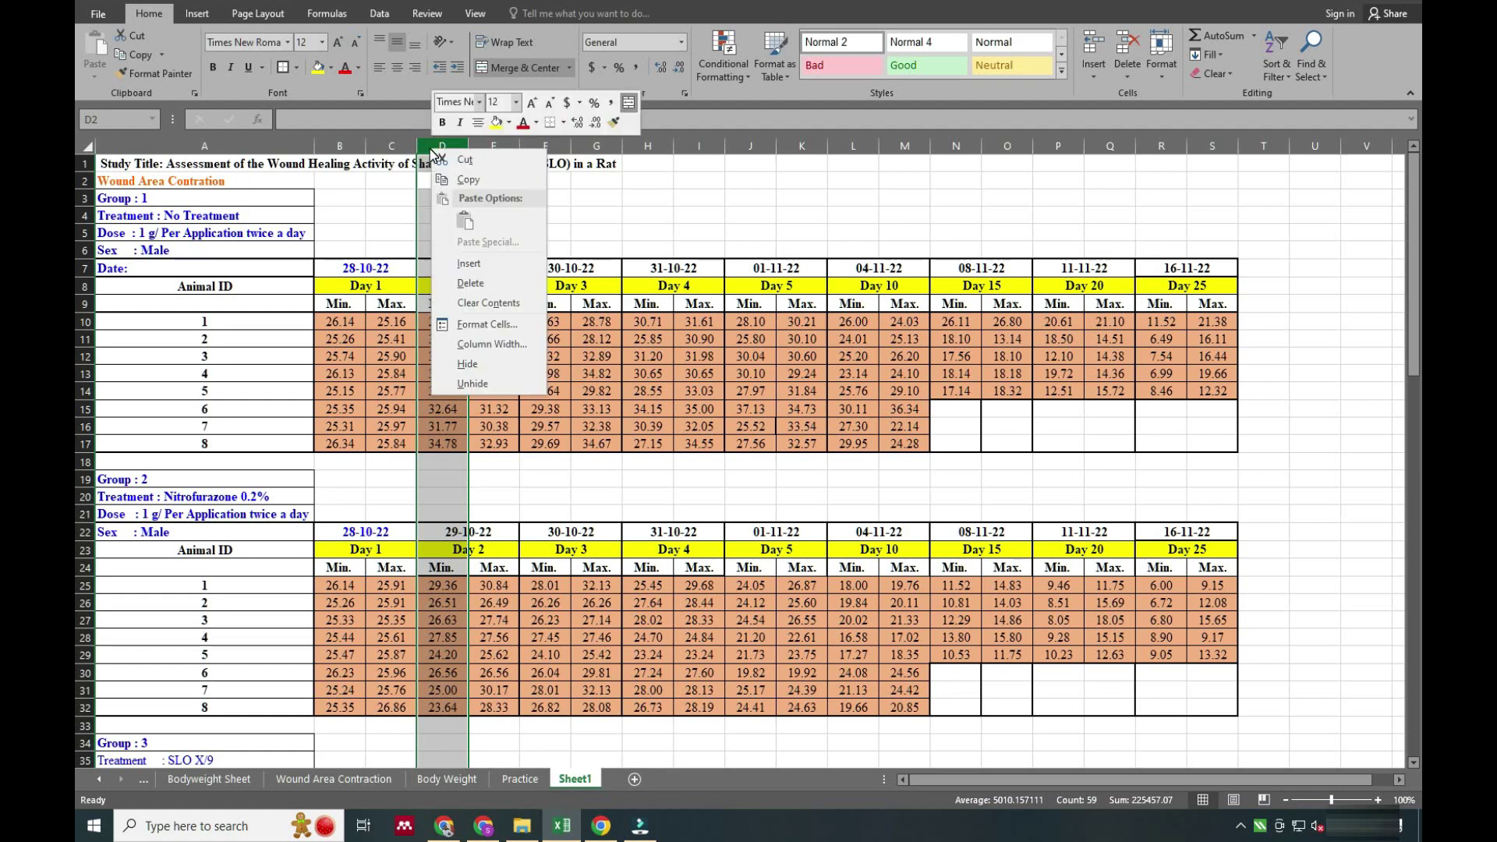
left_click(465, 263)
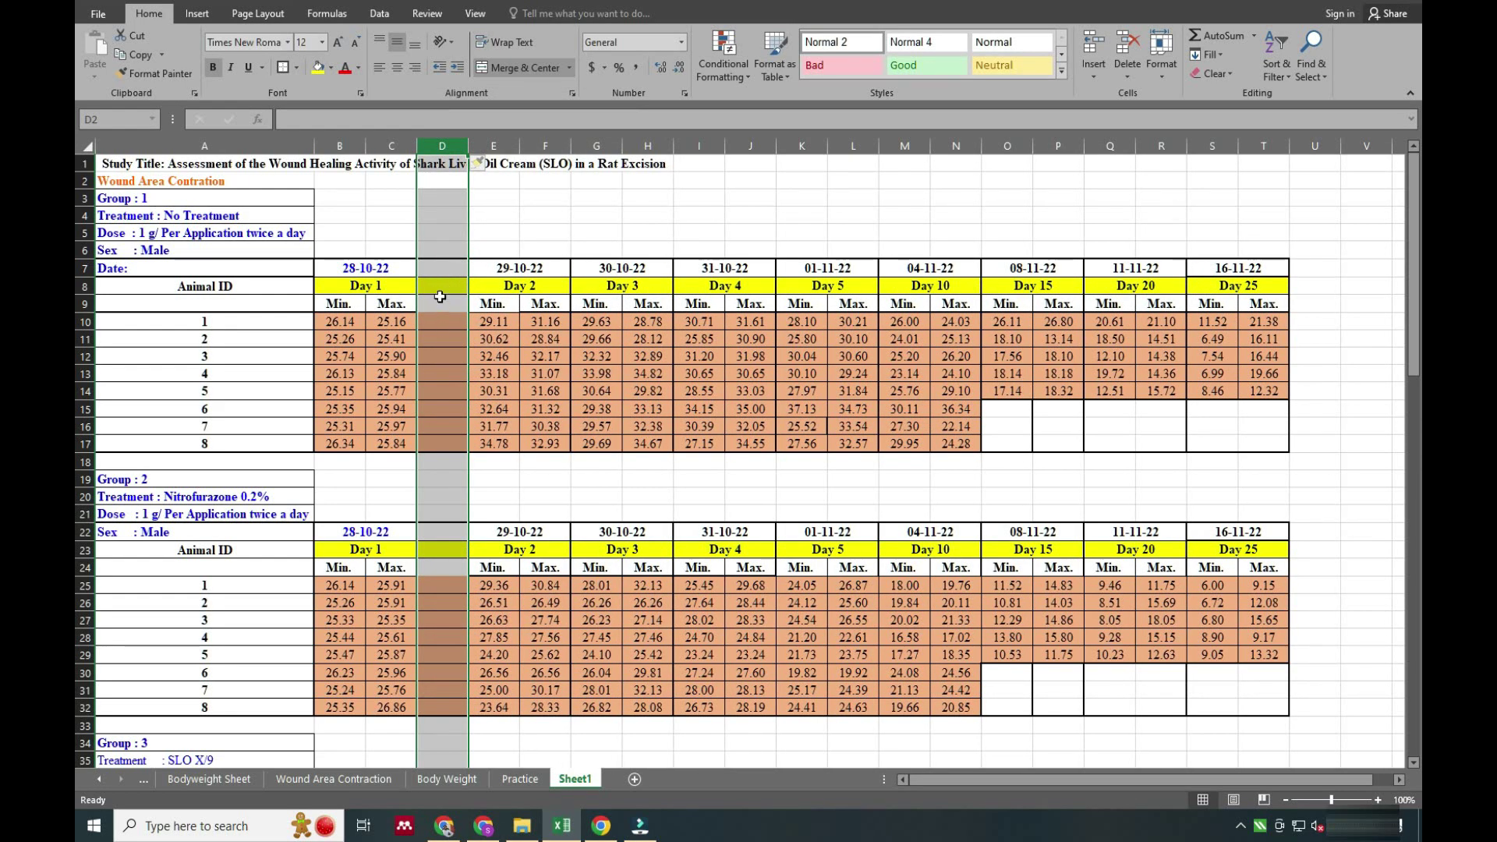
left_click(440, 292)
left_click(439, 306)
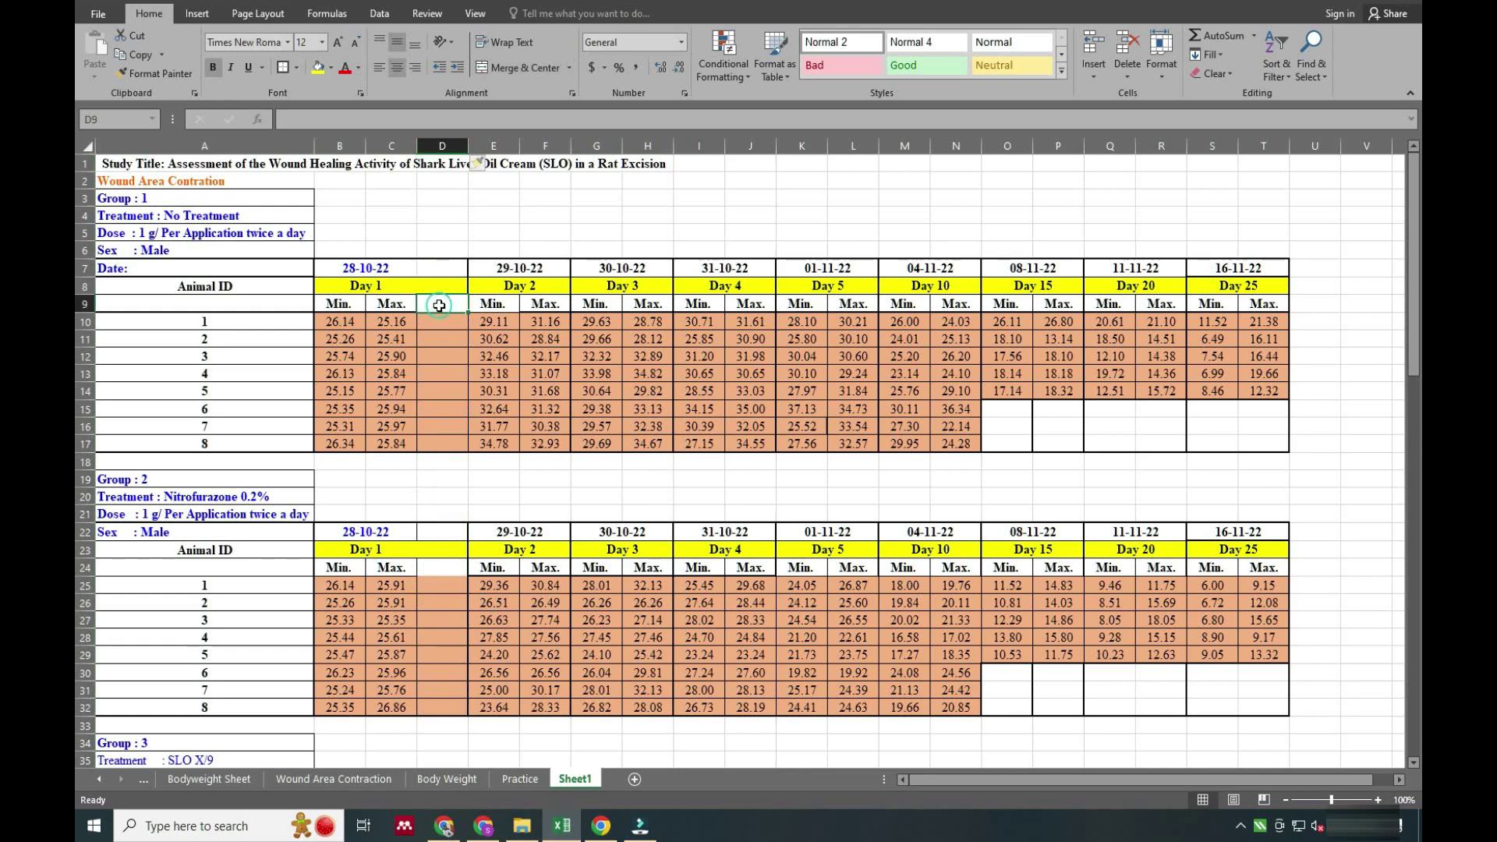
type("Average")
key("Return")
- Enter =(B10+C10)/2 in D10 and fill the formula down to D17 for all eight Group 1 animals
type("=")
left_click(340, 322)
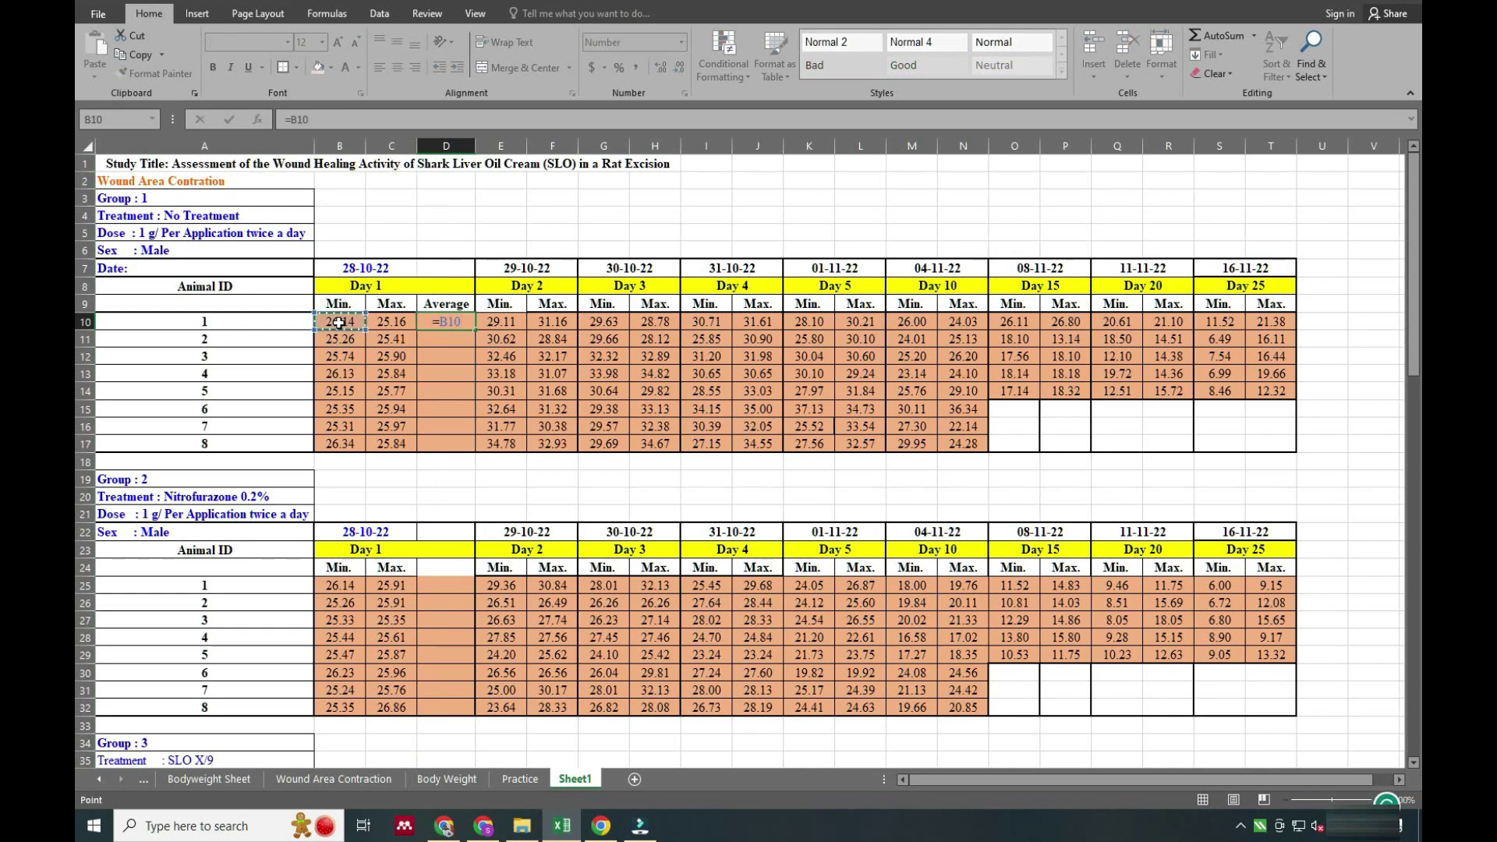
type("+")
left_click(379, 320)
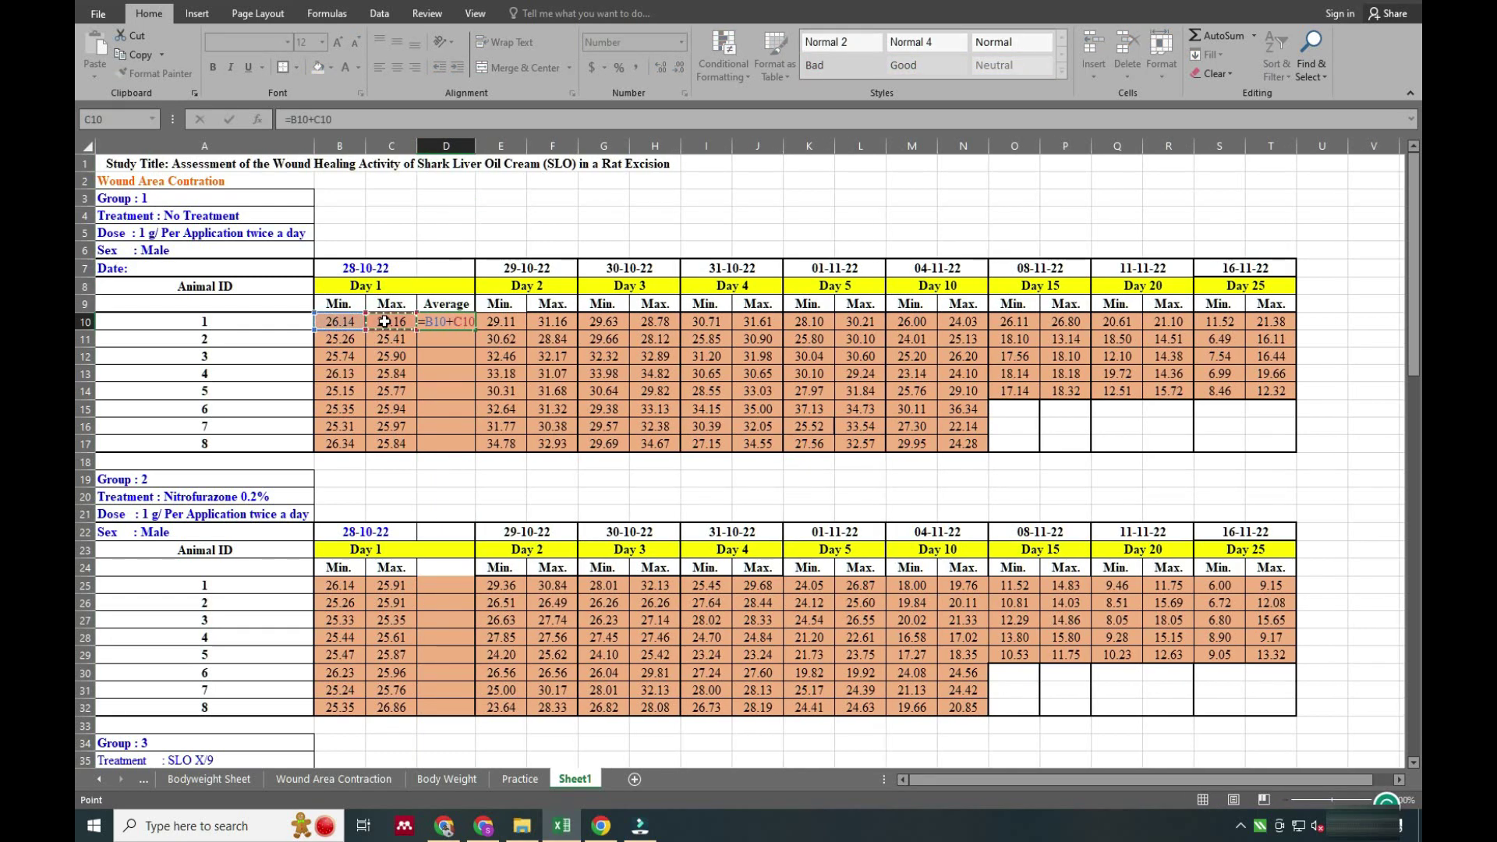
type(")")
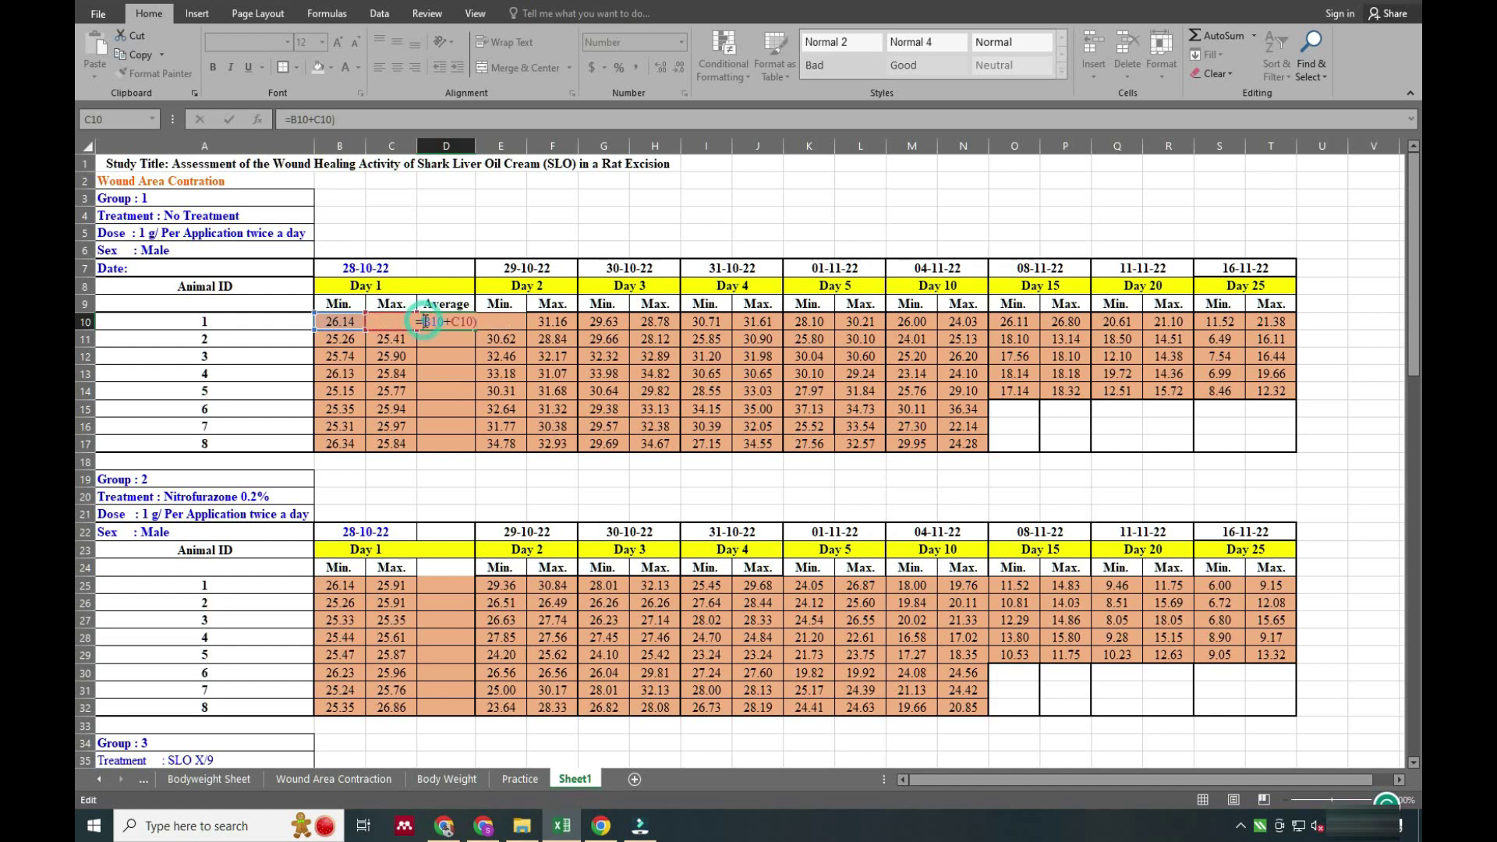
left_click(424, 322)
type("(")
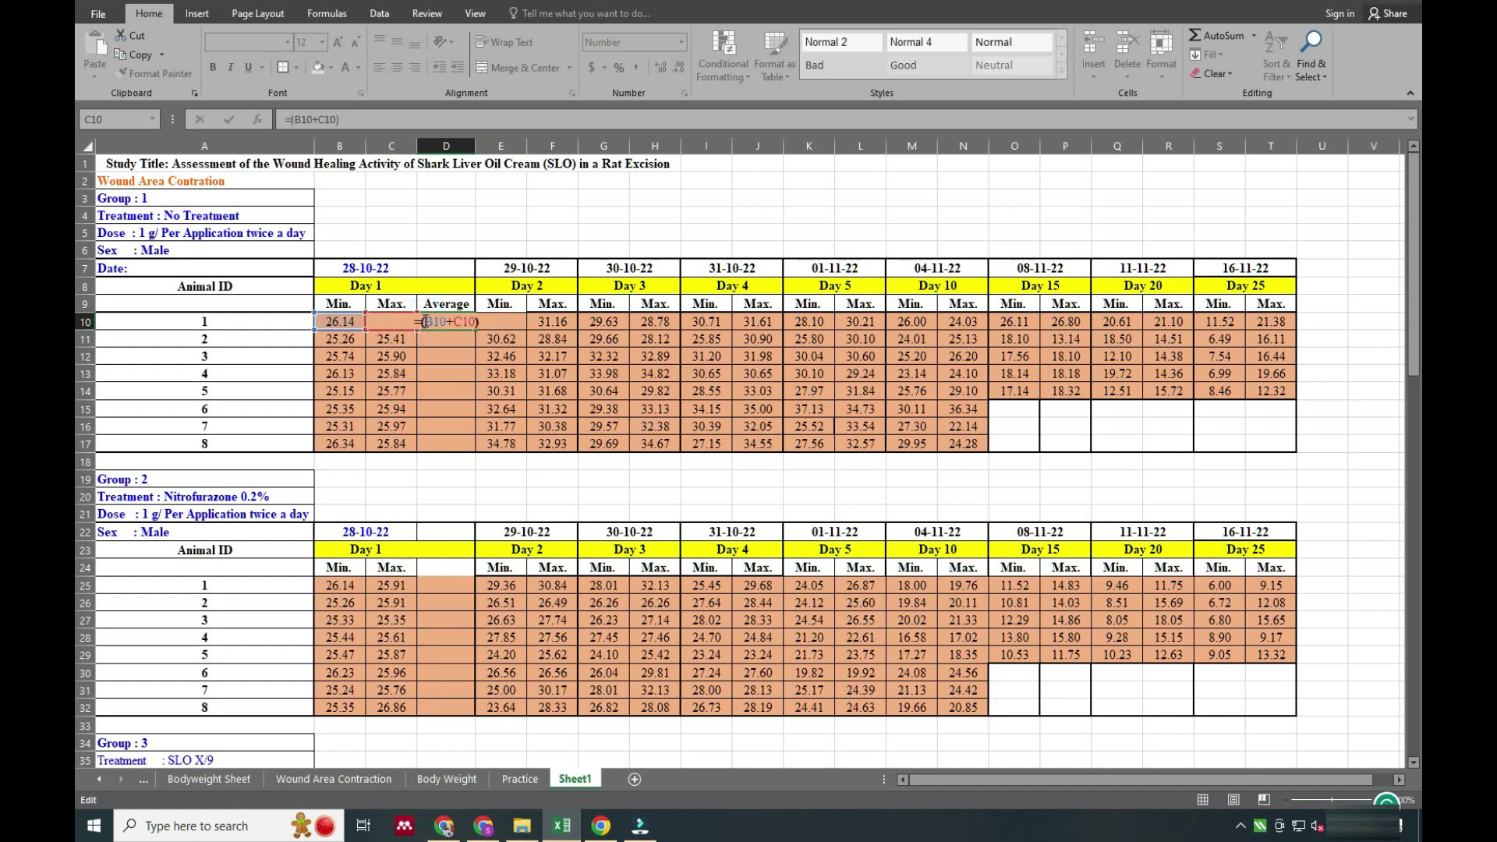
left_click(480, 326)
type("/2")
key("Return")
left_click(451, 320)
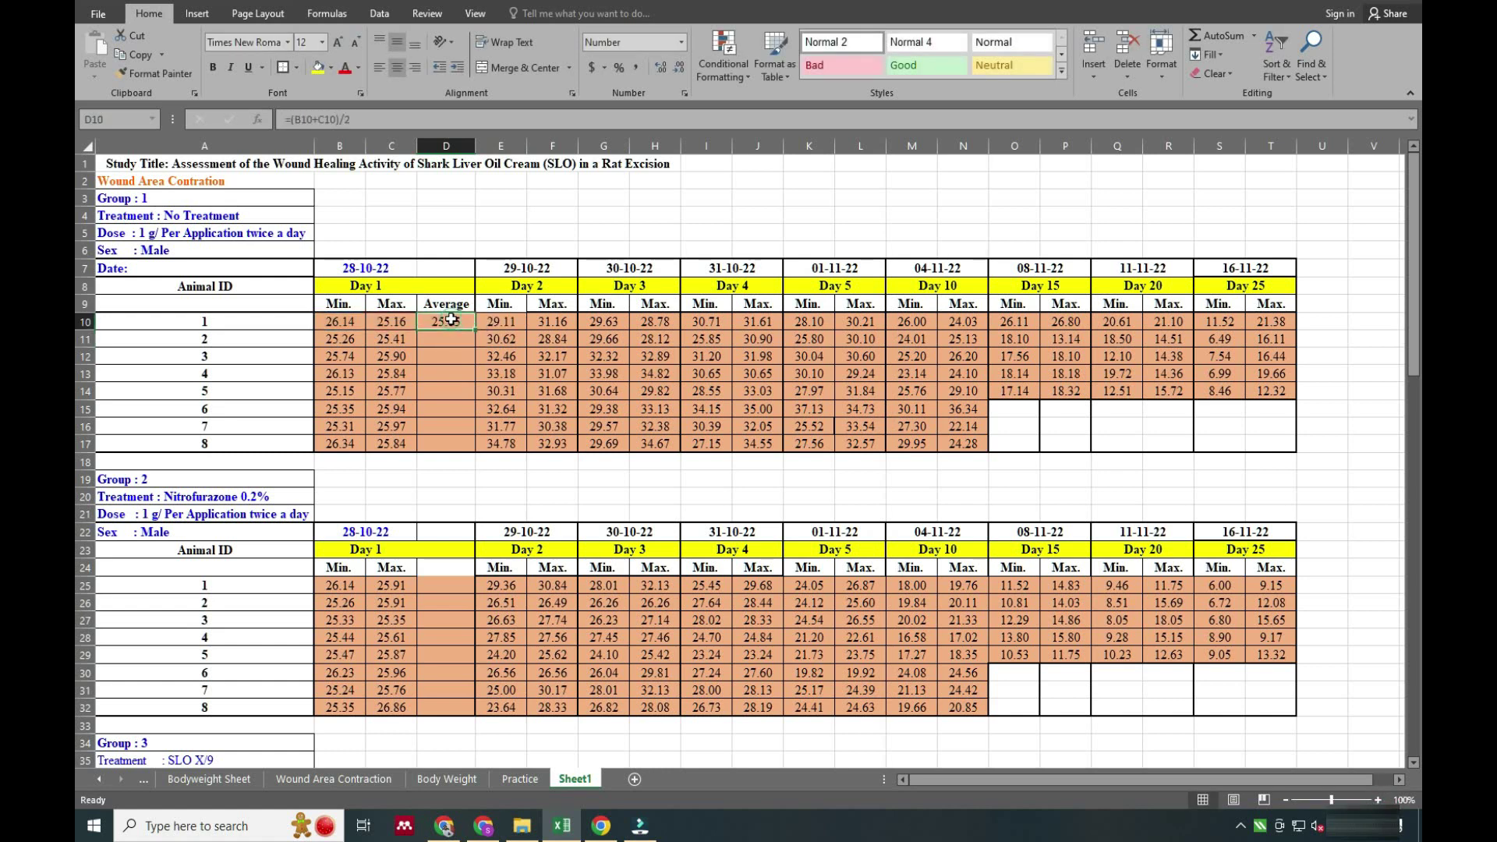
left_click_drag(475, 330, 470, 450)
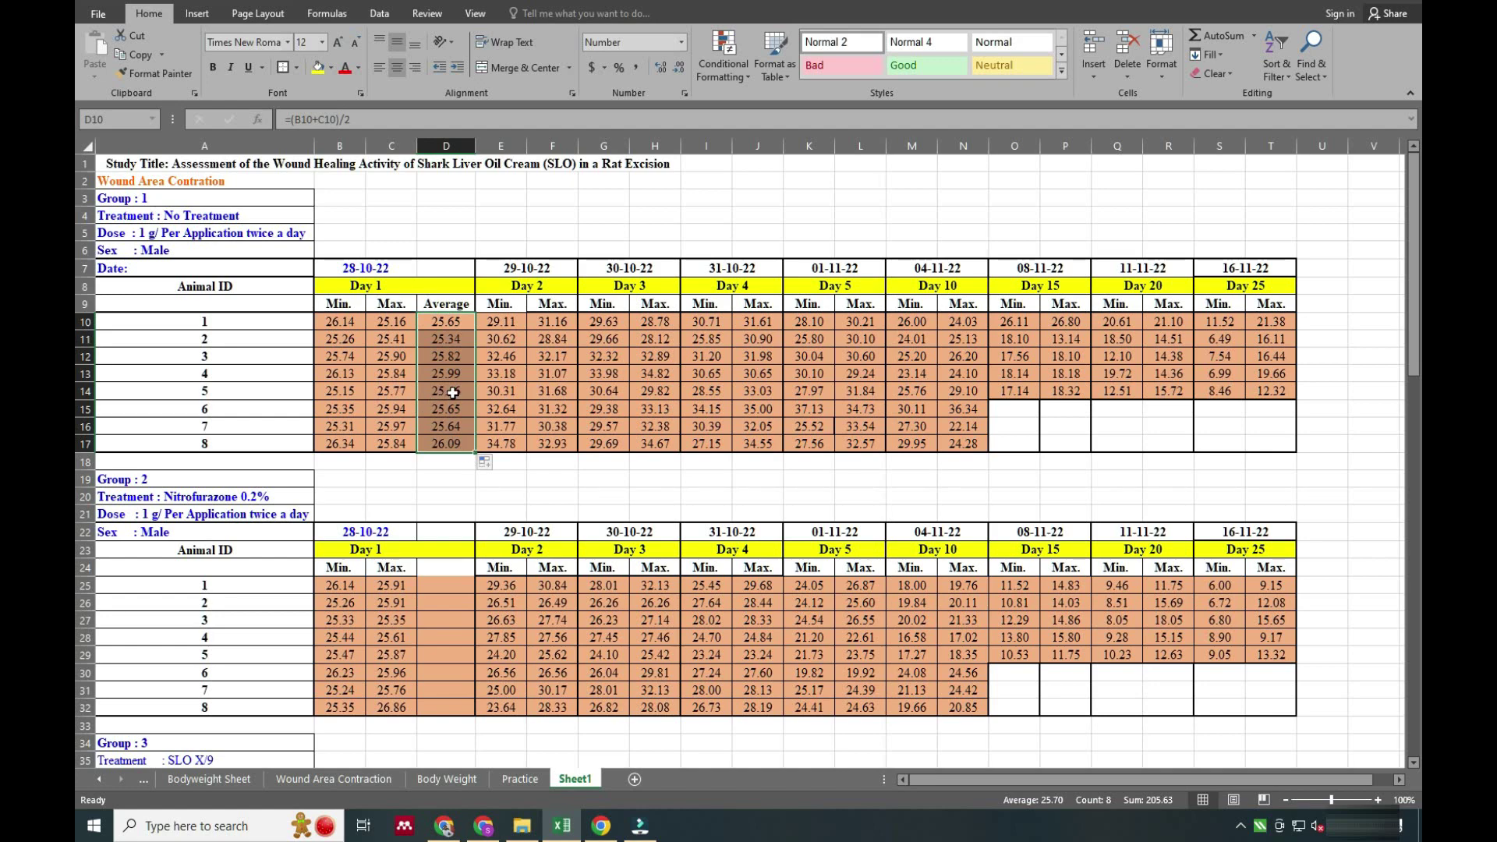
- Insert two blank rows at row 18, directly below the Group 1 table
left_click(85, 462)
right_click(86, 464)
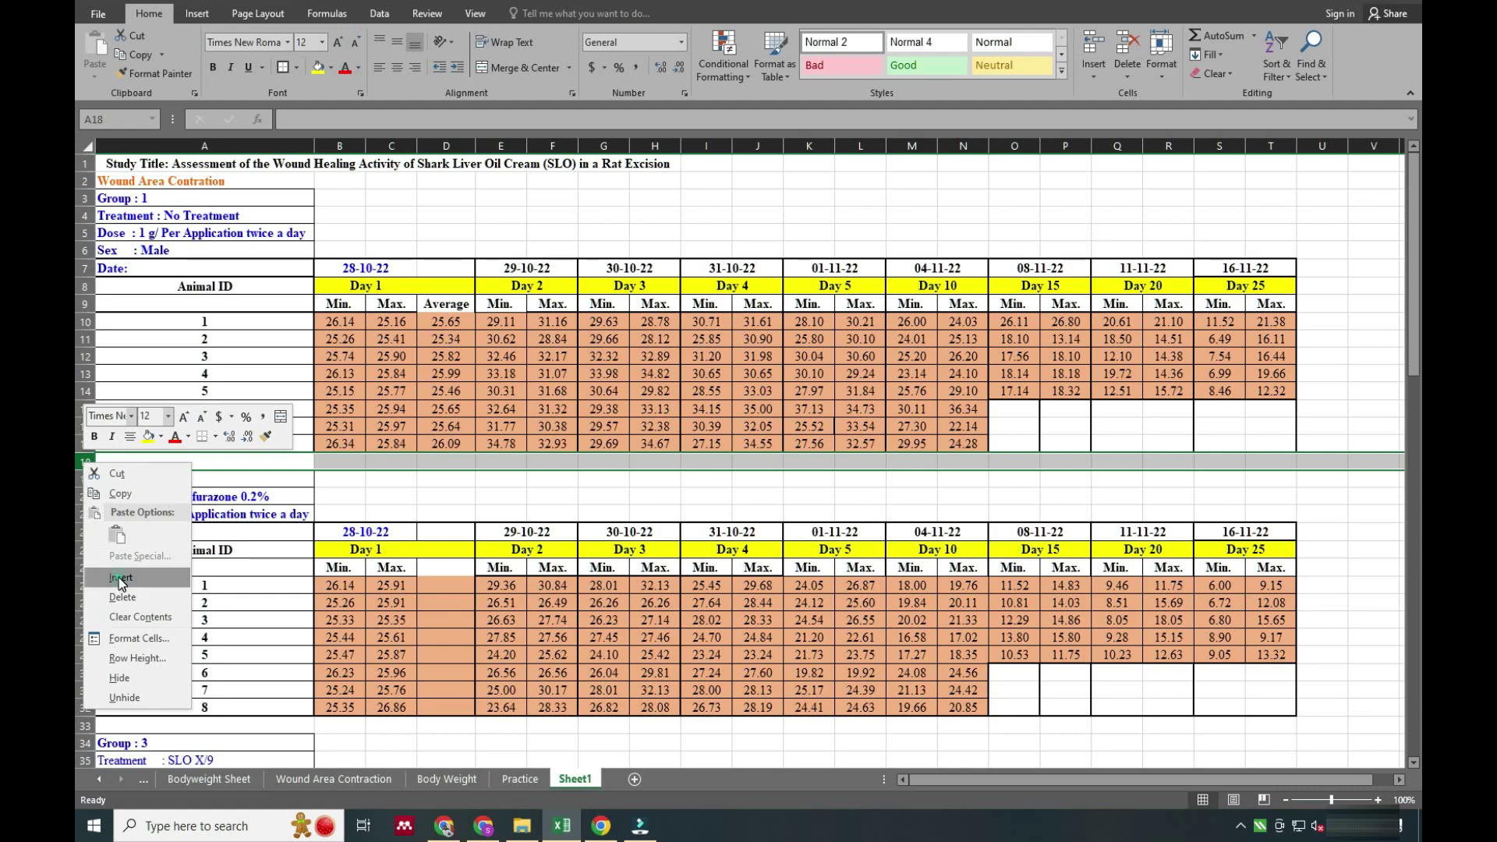
left_click(117, 576)
left_click(85, 460)
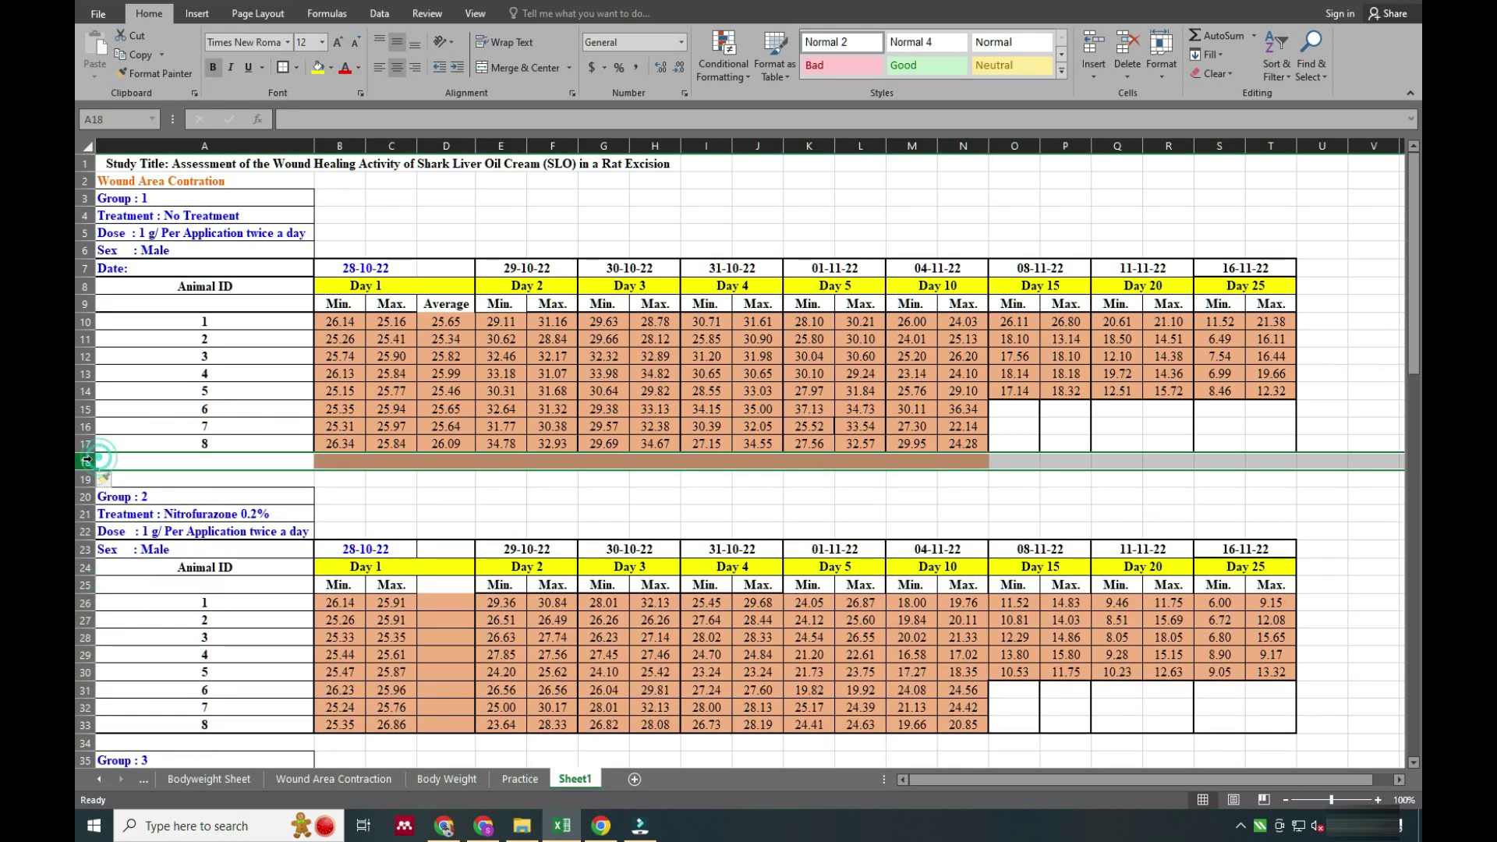
key("ctrl+shift+equal")
left_click(444, 460)
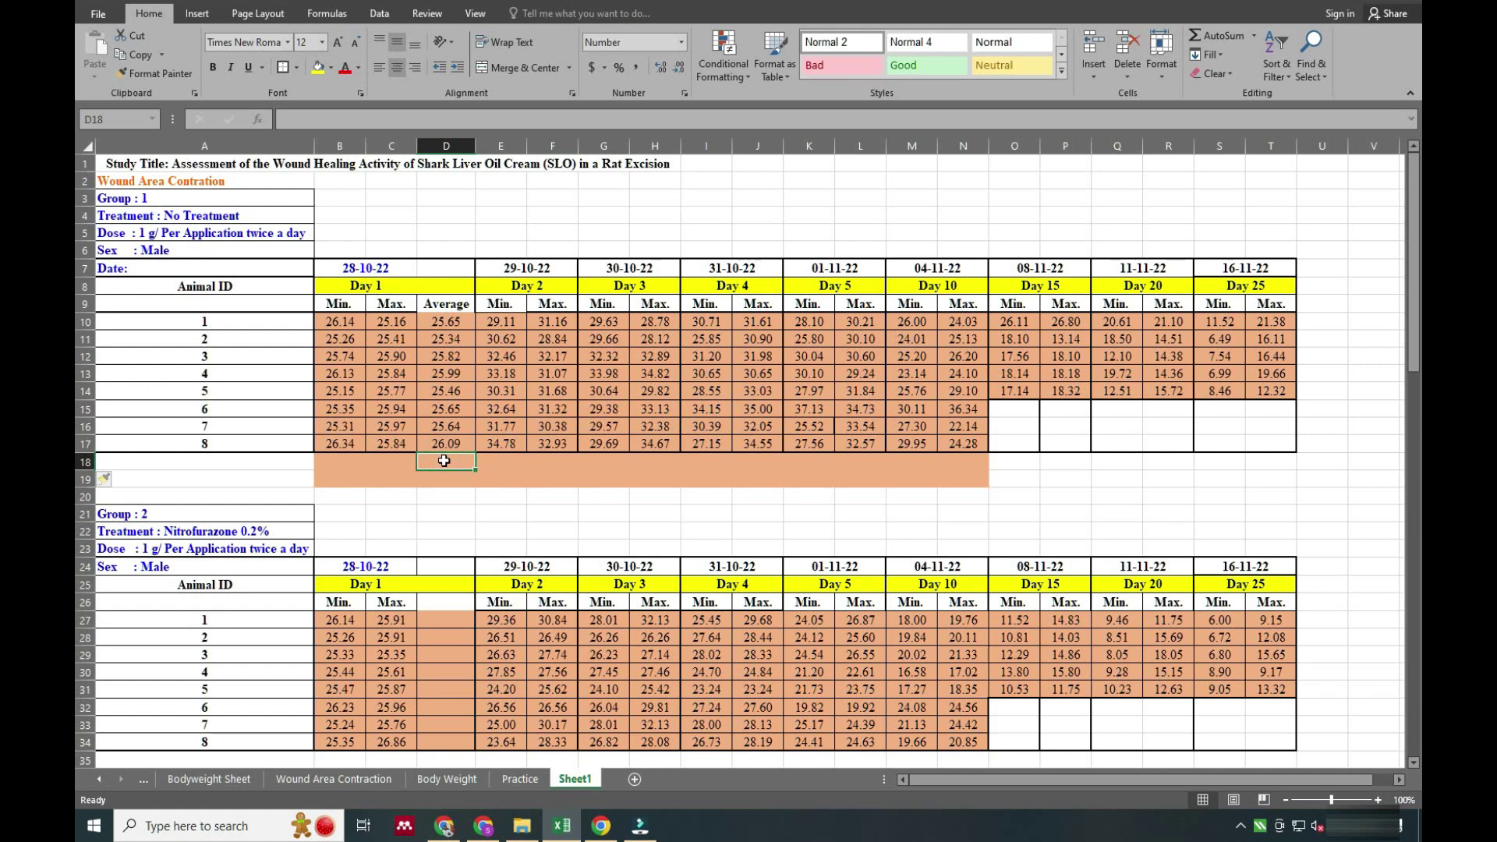
- Label the new rows "Mean" in A18 and "SEM" in A19
left_click(287, 462)
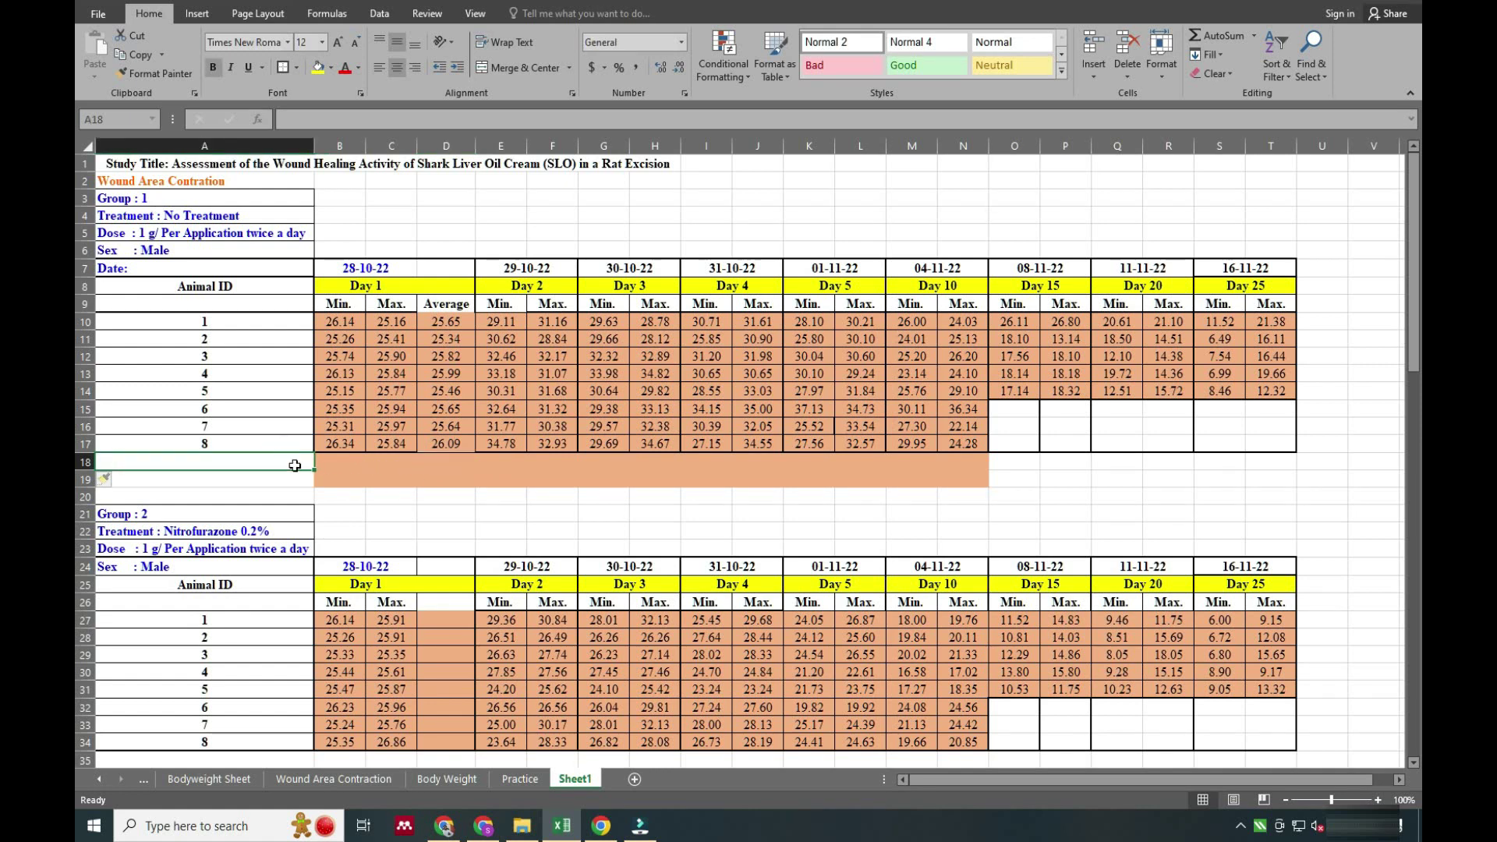
type("Mean")
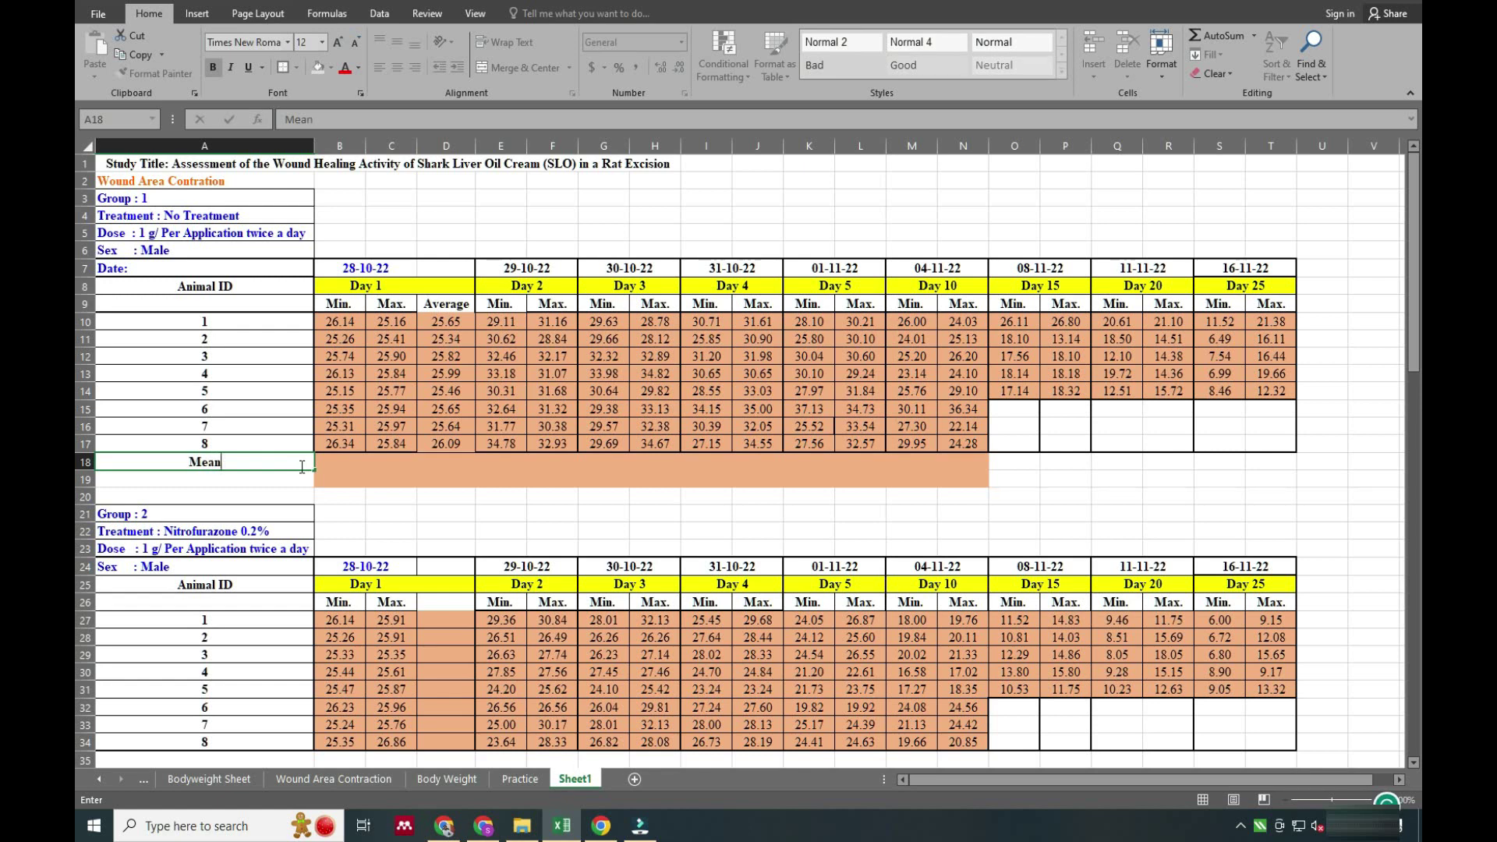
left_click(217, 484)
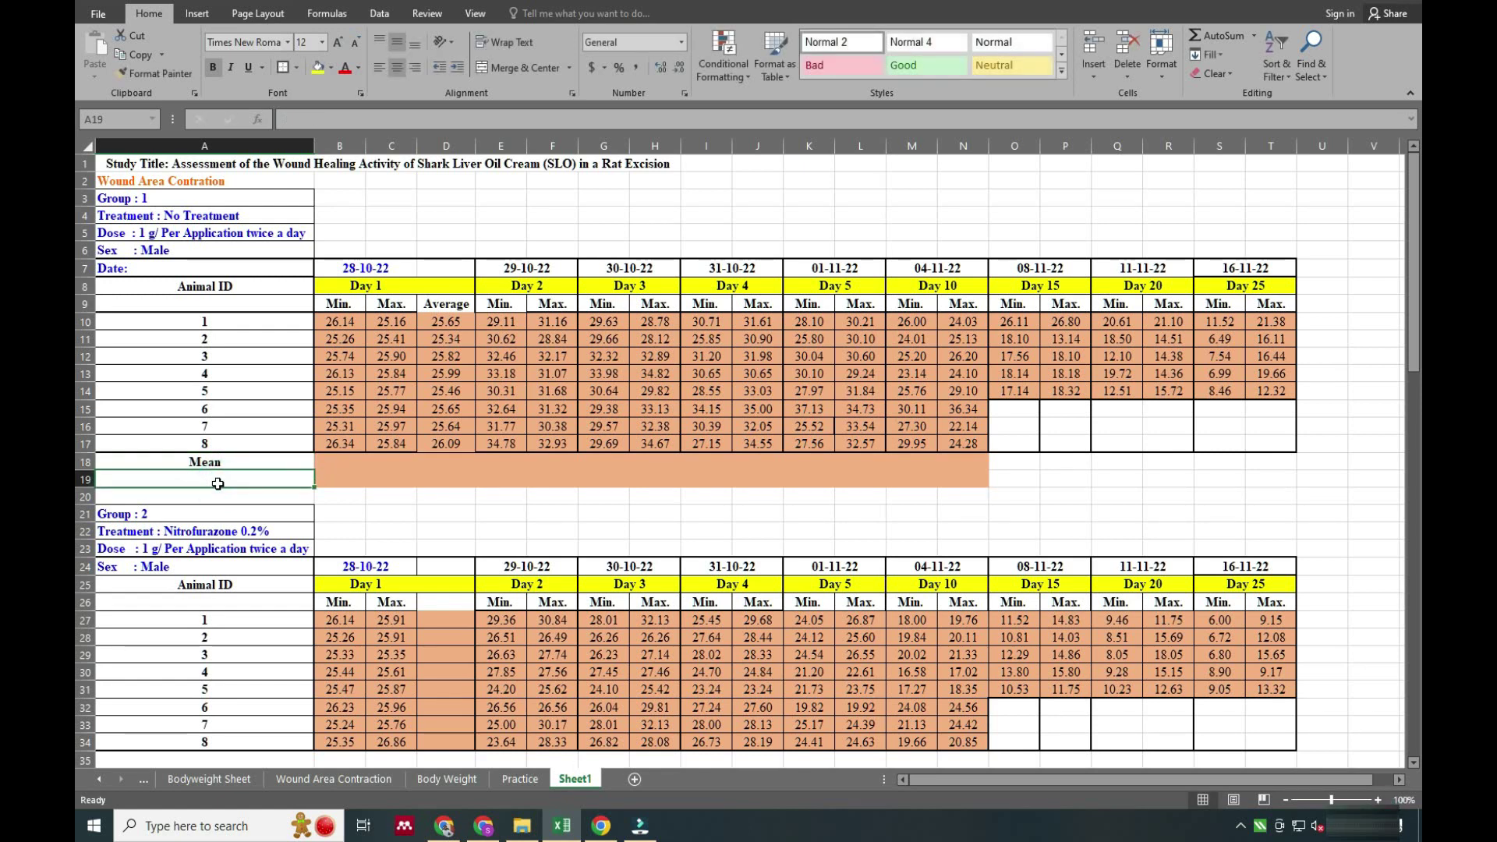
type("SEM")
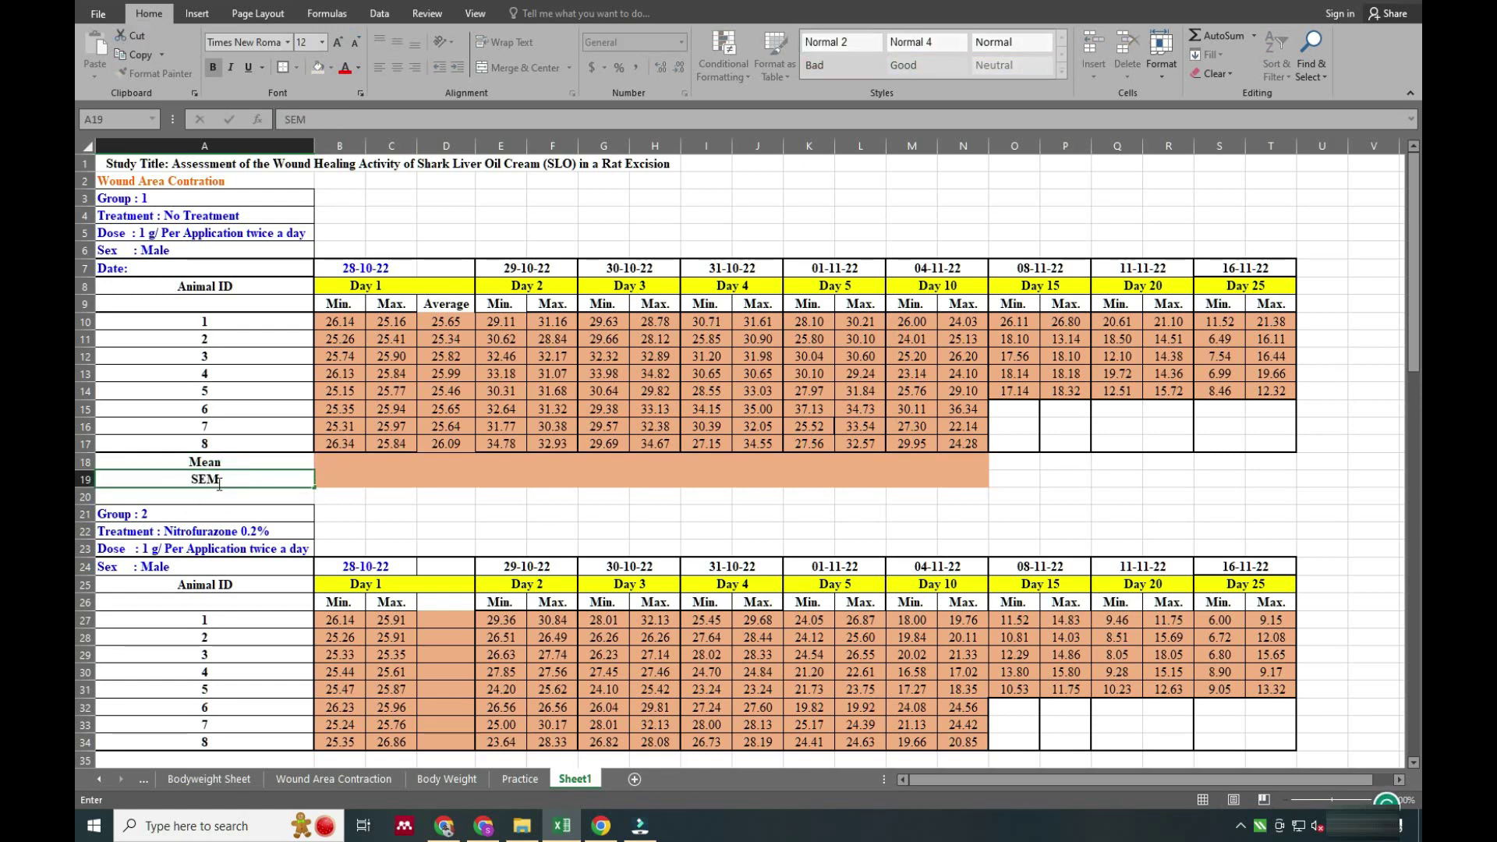
- Begin a formula in D18, the Mean cell of the Day 1 Average column
left_click(437, 460)
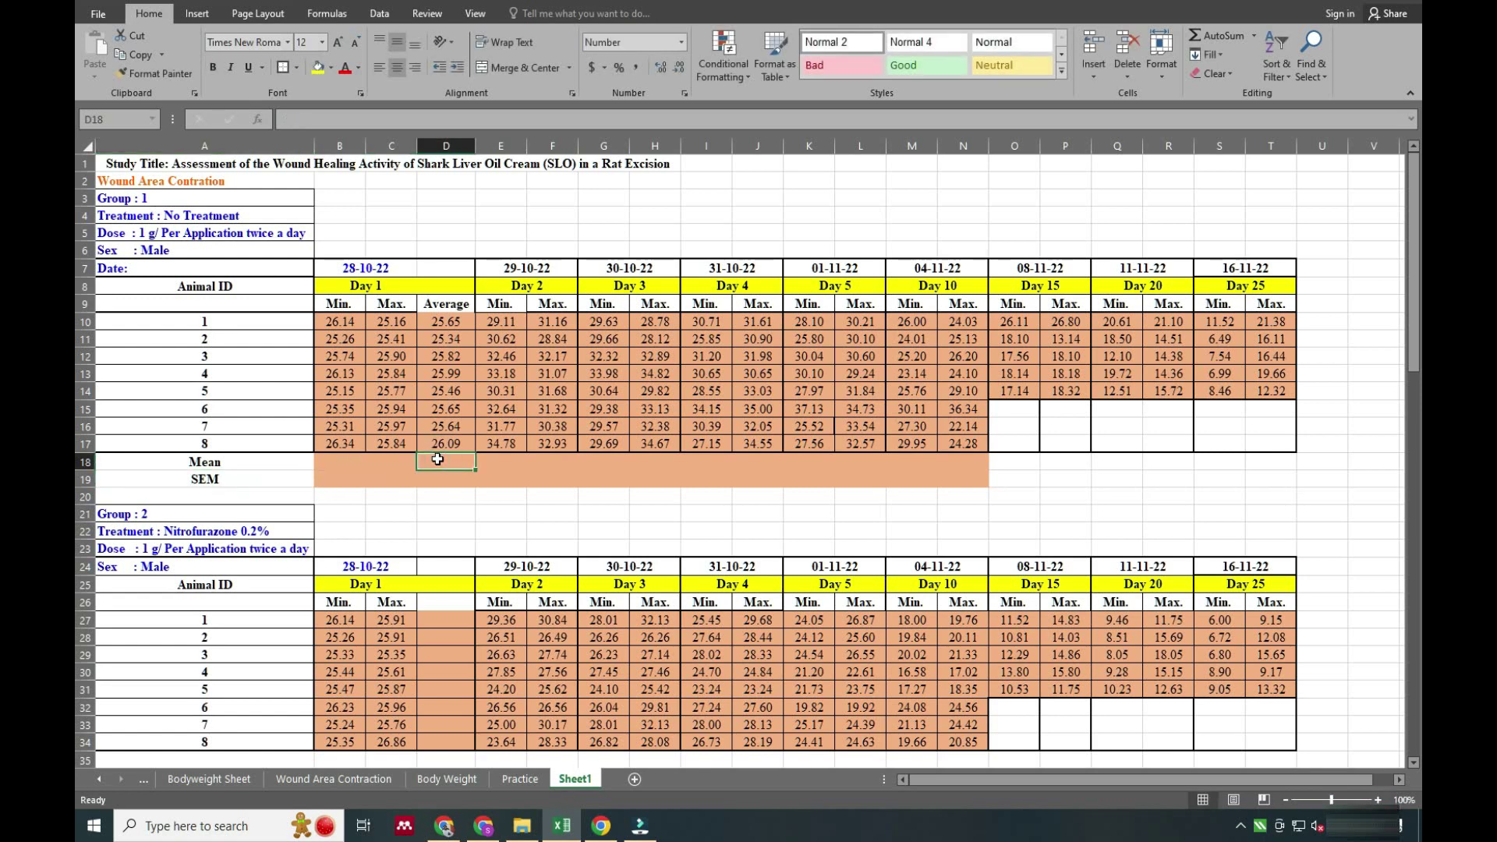
type("=")
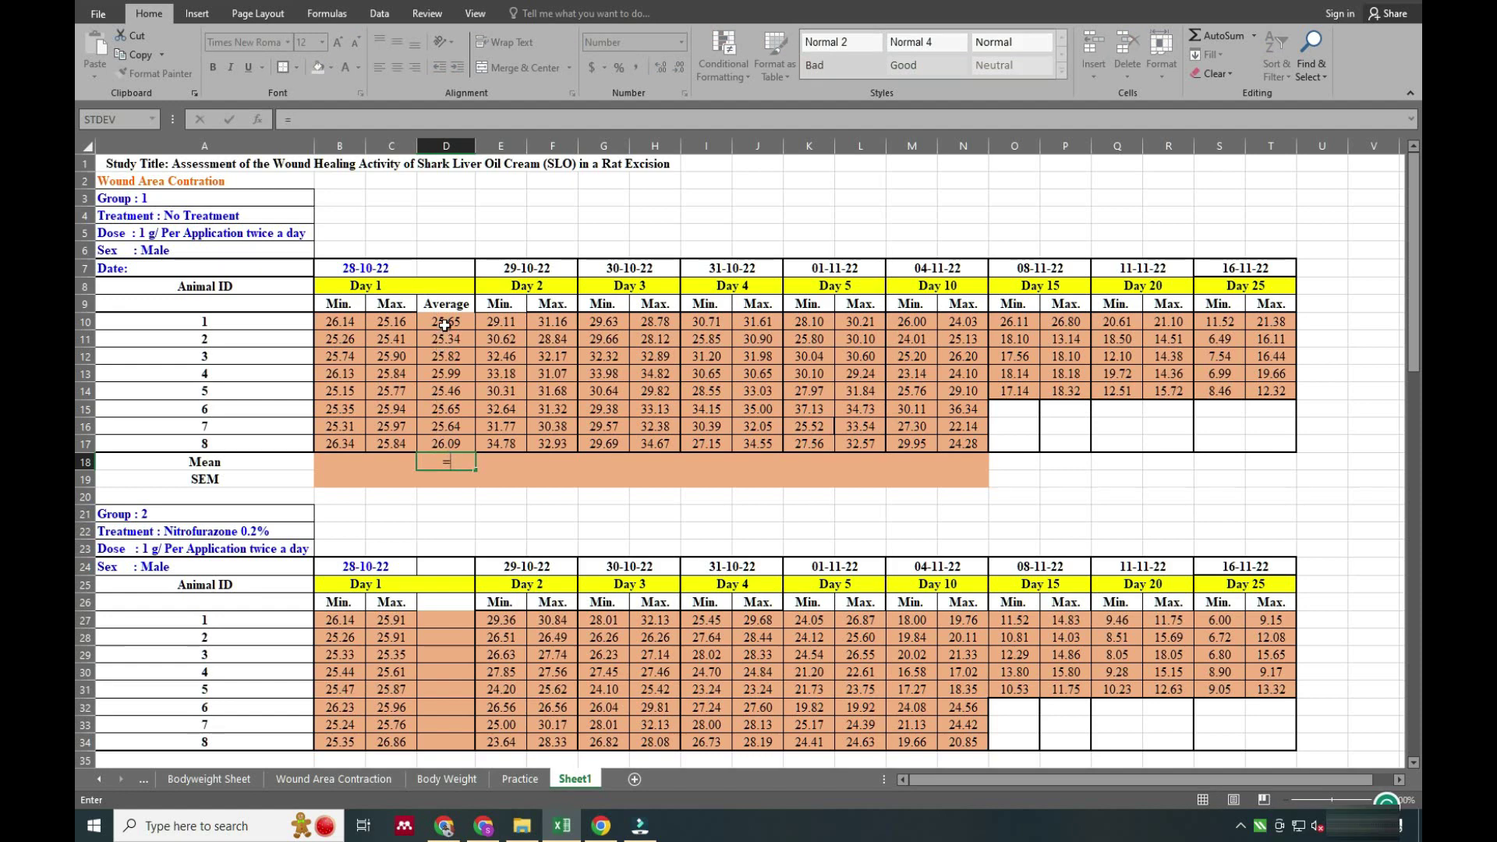
left_click_drag(444, 322, 452, 392)
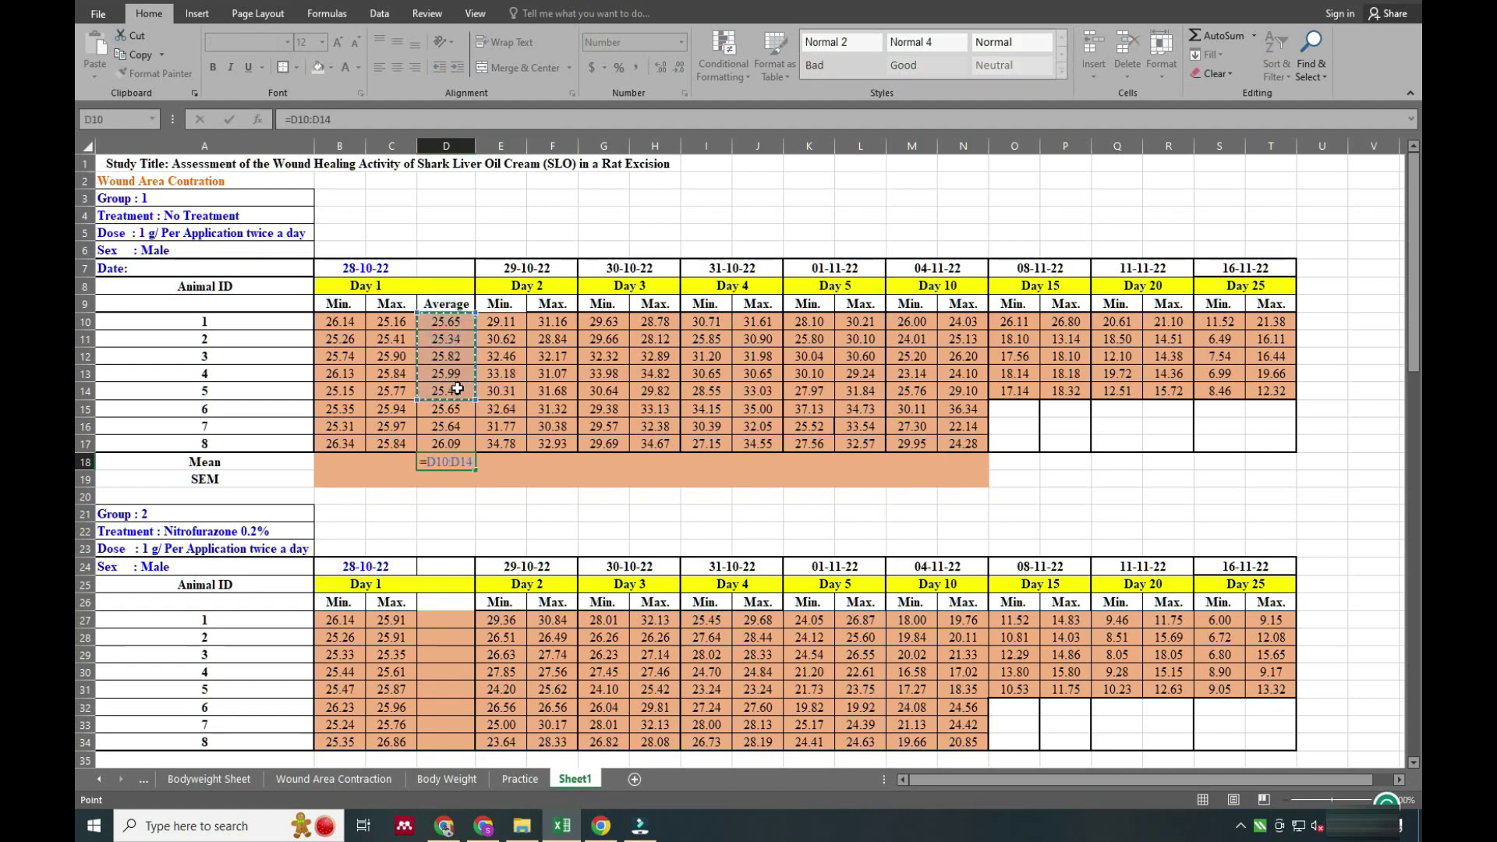
key("BackSpace")
key("BackSpace")
key("BackSpace")
key("BackSpace")
key("BackSpace")
key("BackSpace")
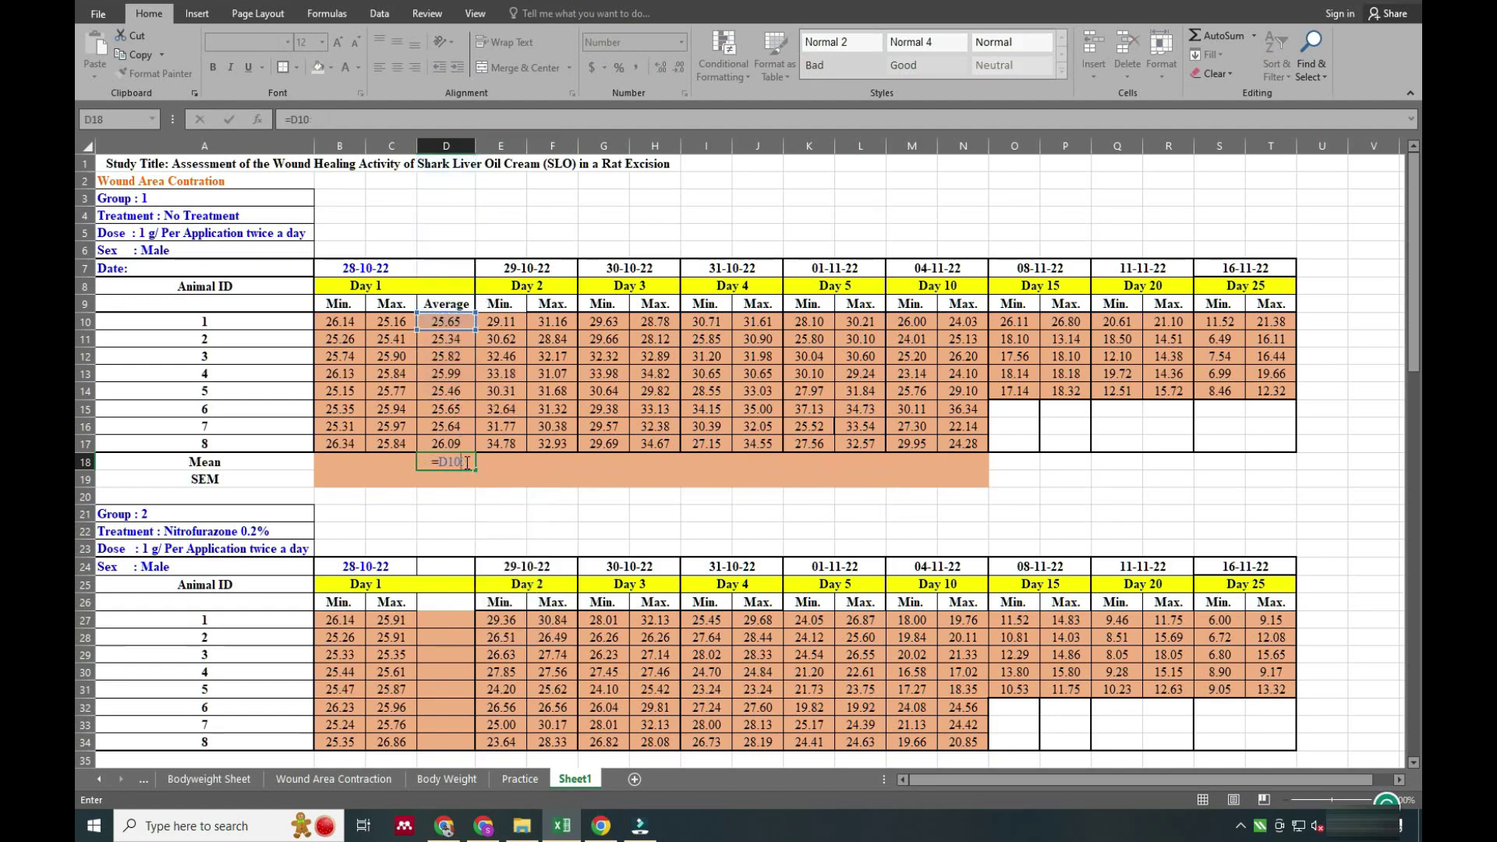
key("BackSpace")
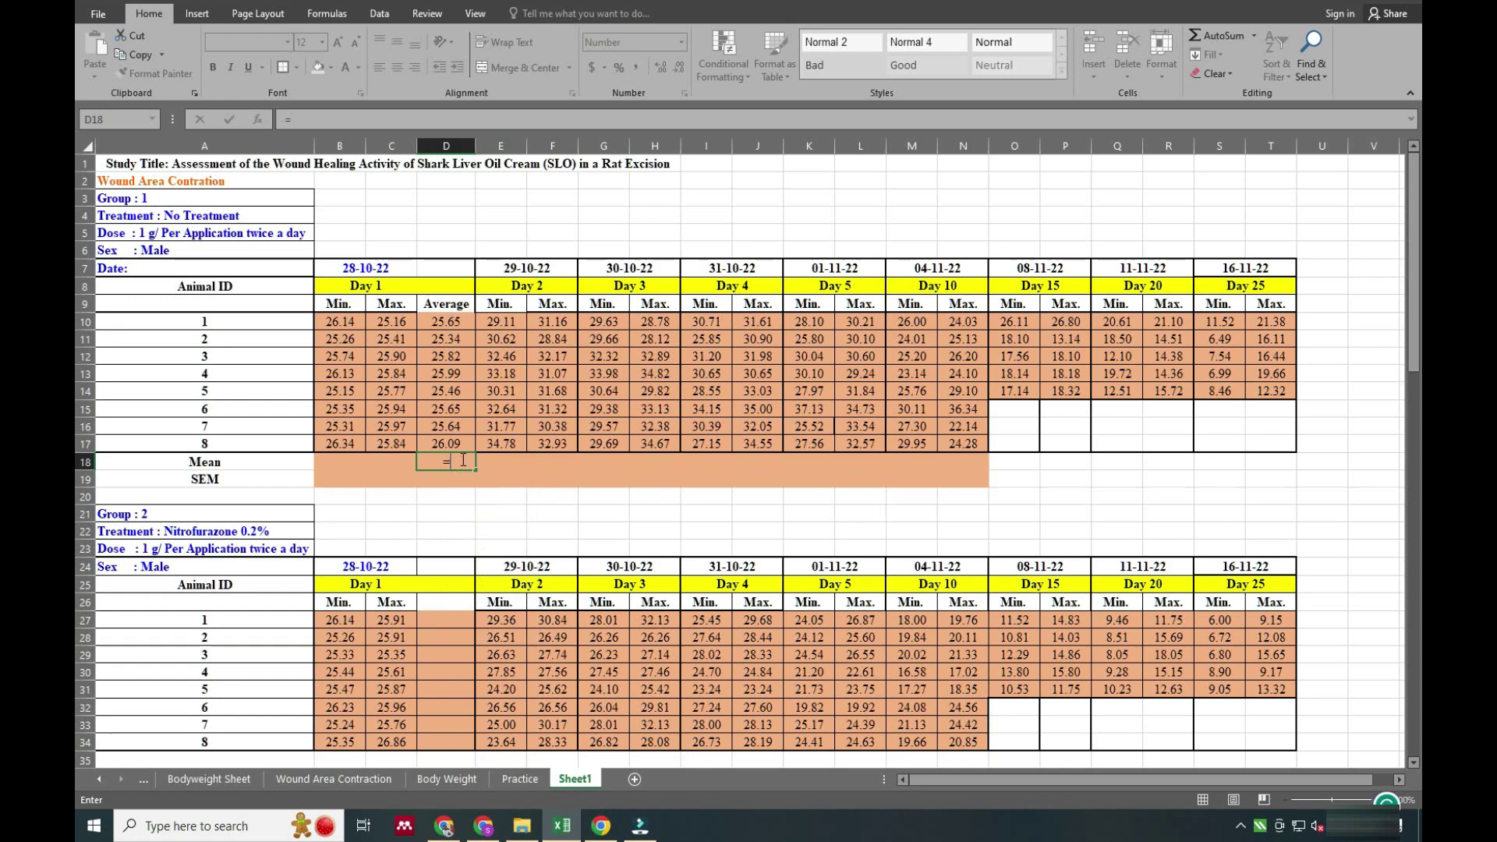
- Insert the AVERAGE function over D10:D17 as the Day 1 mean in D18
left_click(258, 120)
left_click(611, 353)
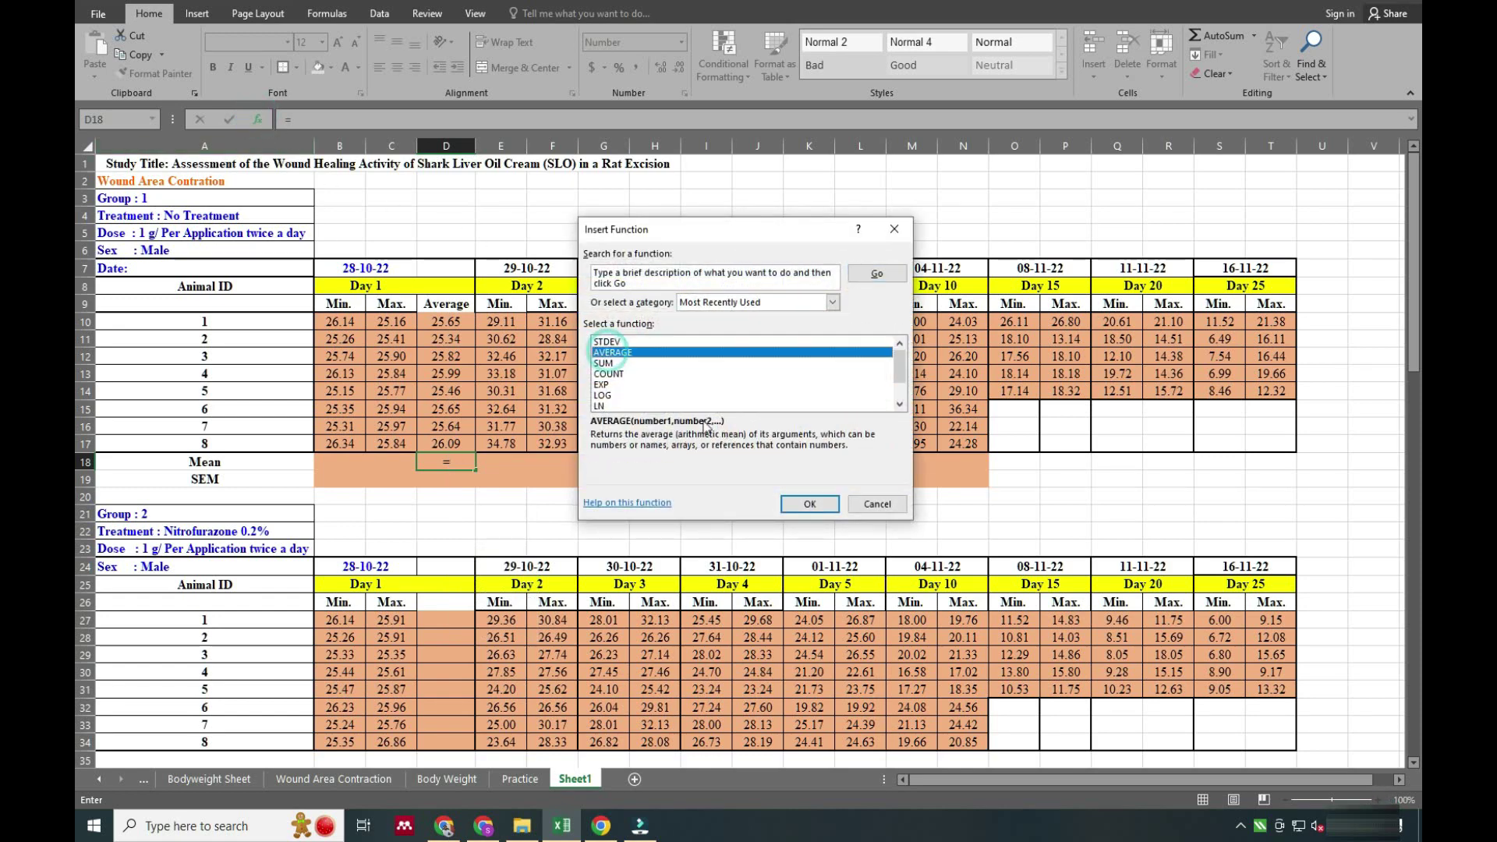
left_click(810, 504)
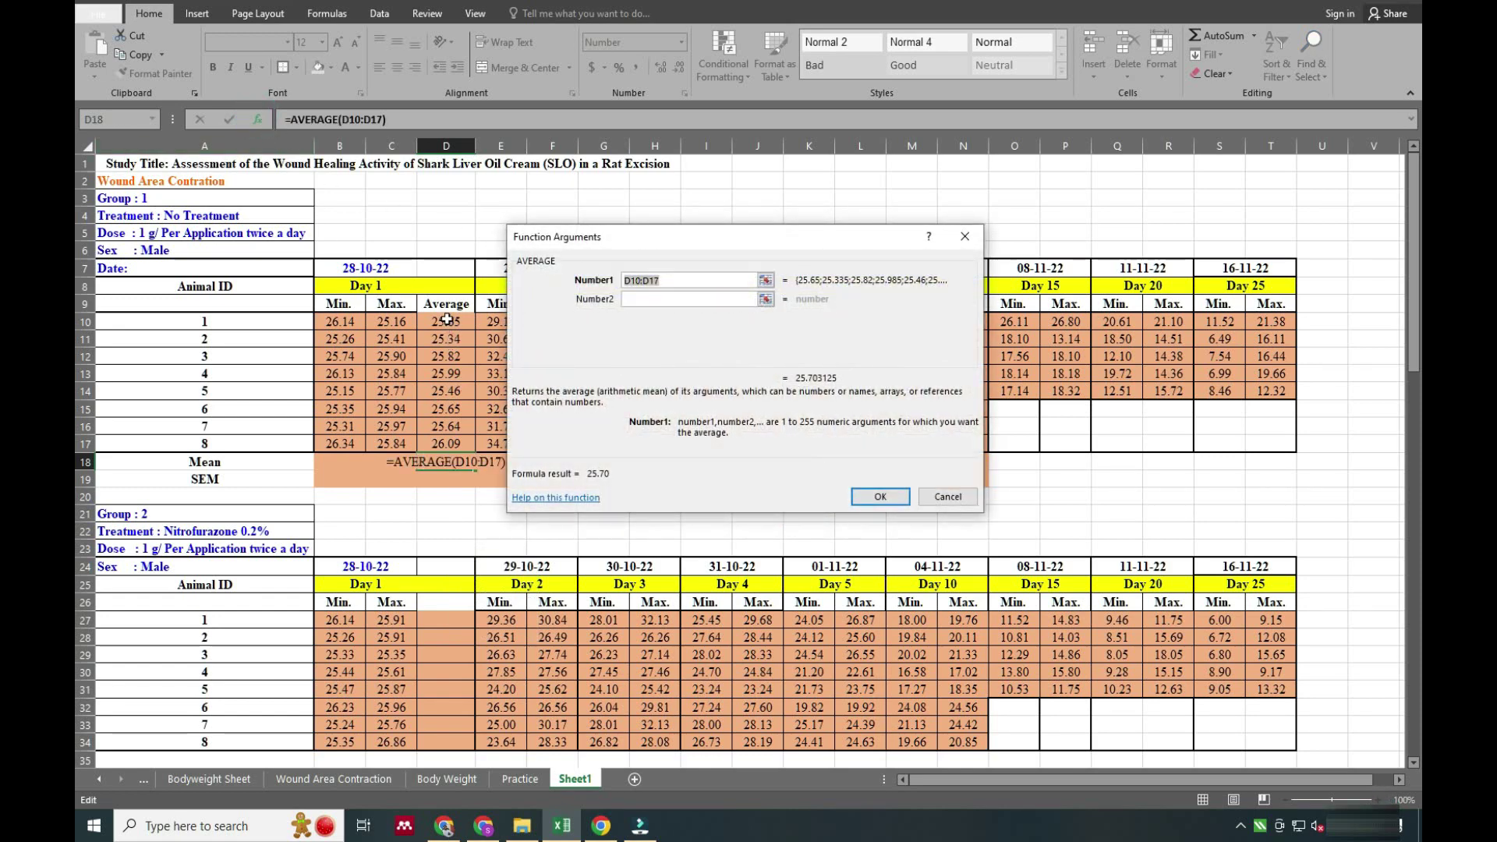
left_click_drag(446, 320, 451, 442)
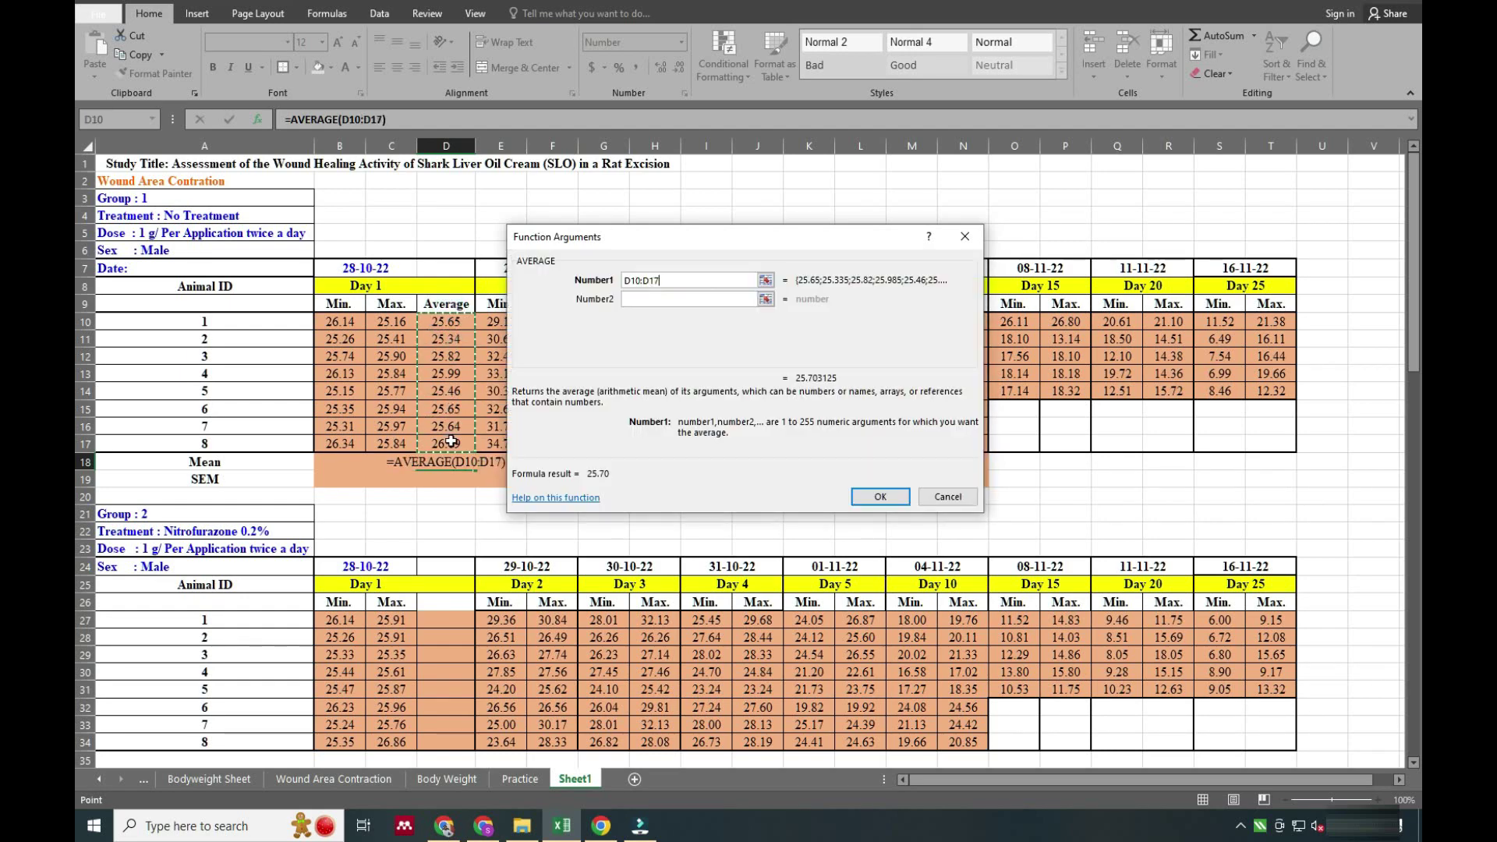
left_click(872, 499)
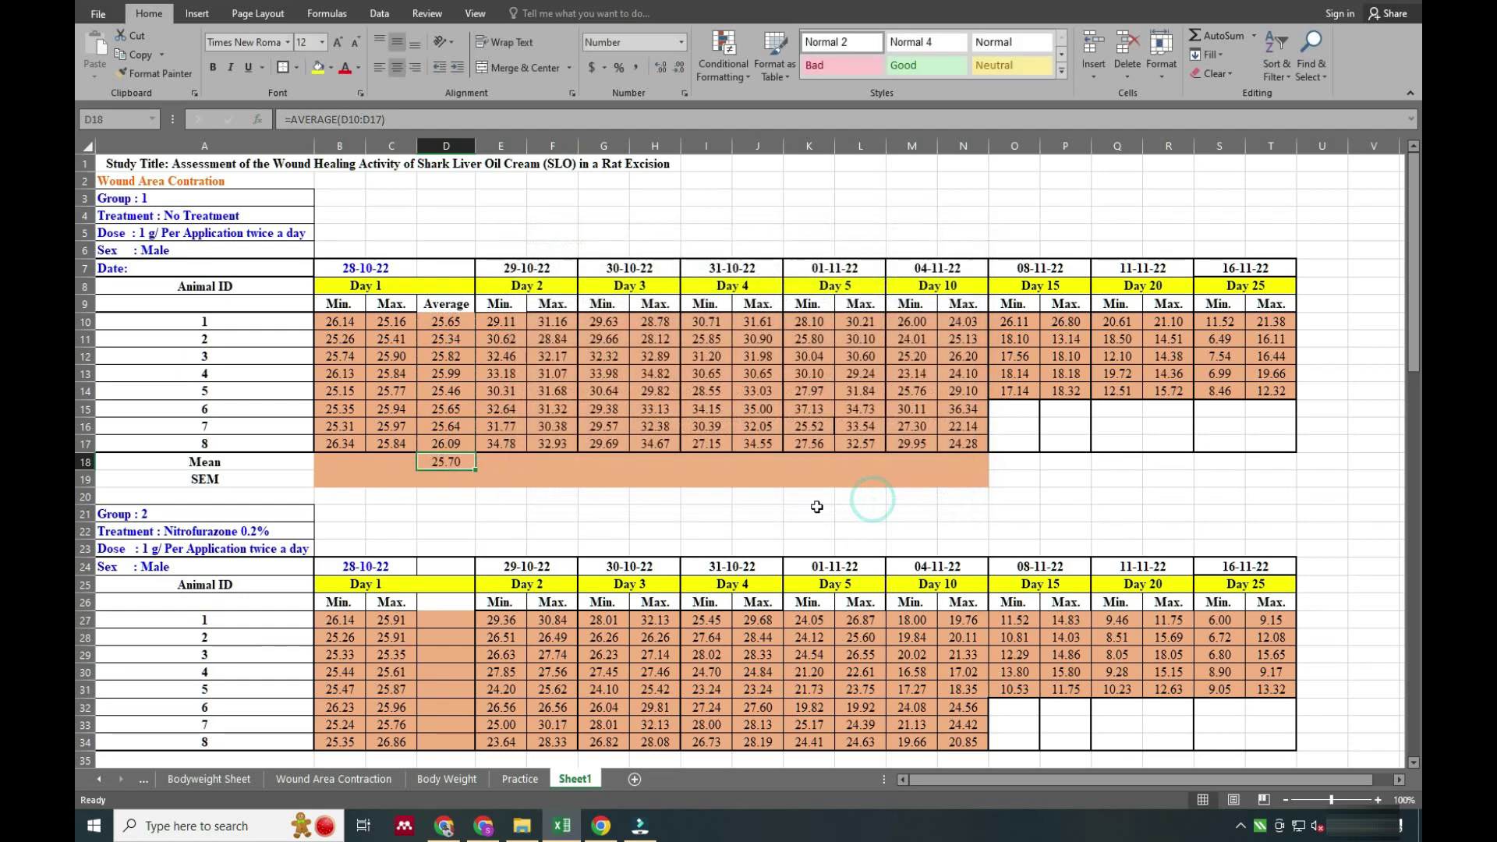
- Insert the STDEV function over D10:D18 in the Day 1 SEM cell D19
left_click(445, 478)
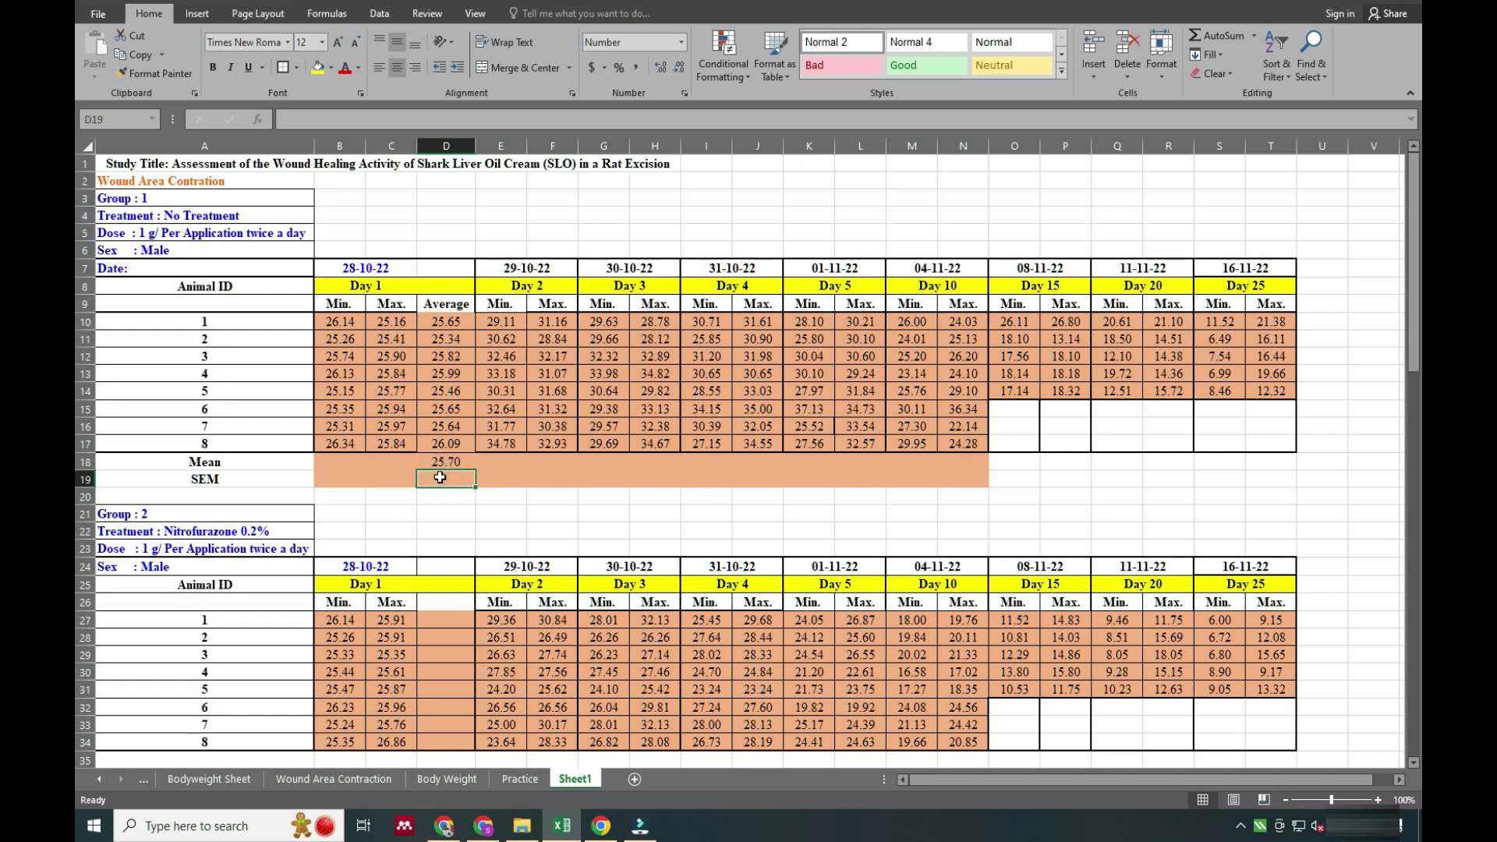
type("=")
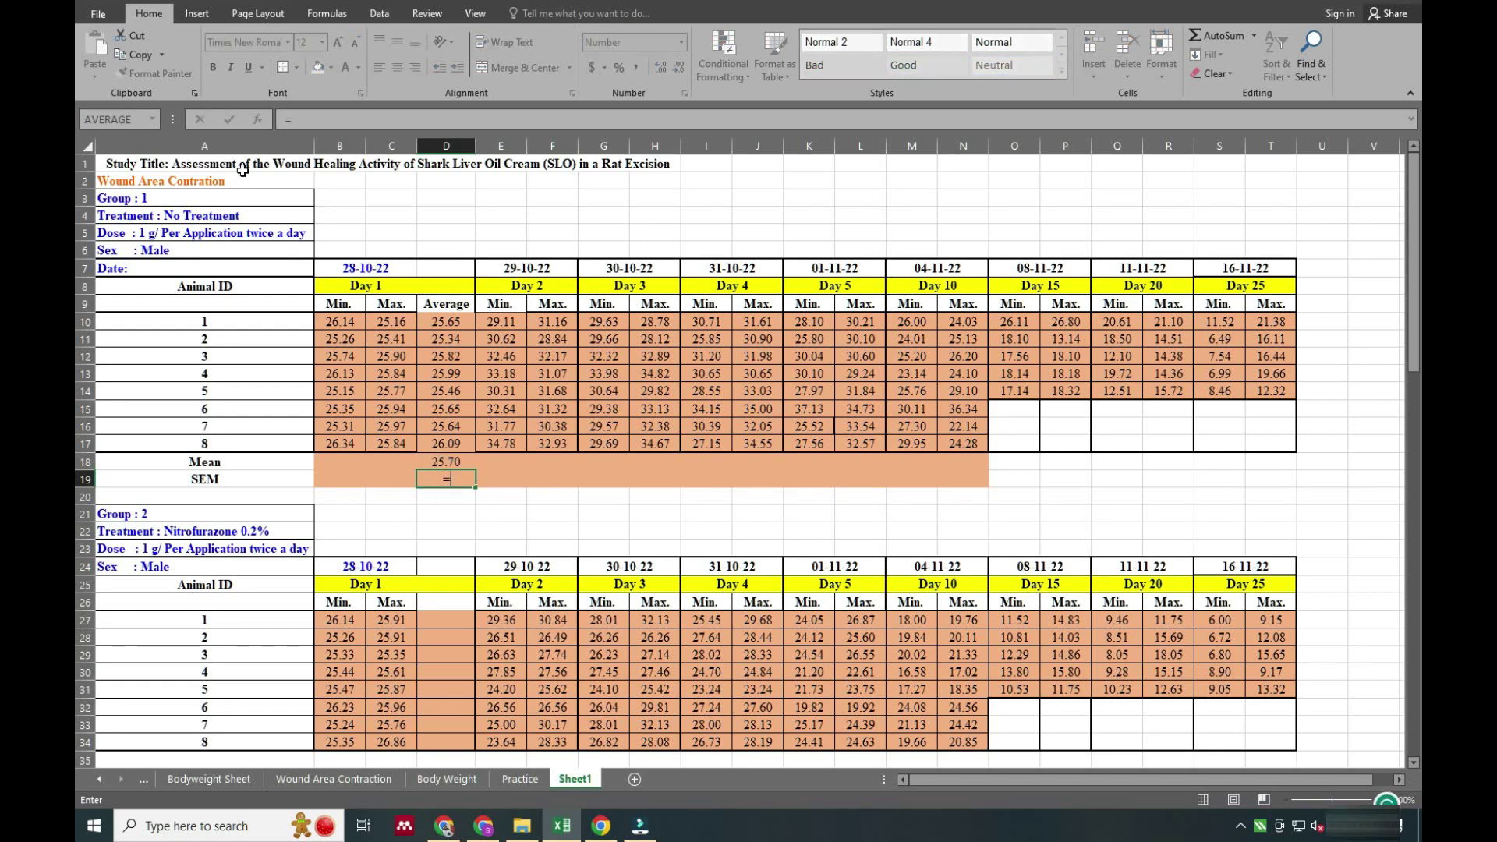
left_click(258, 119)
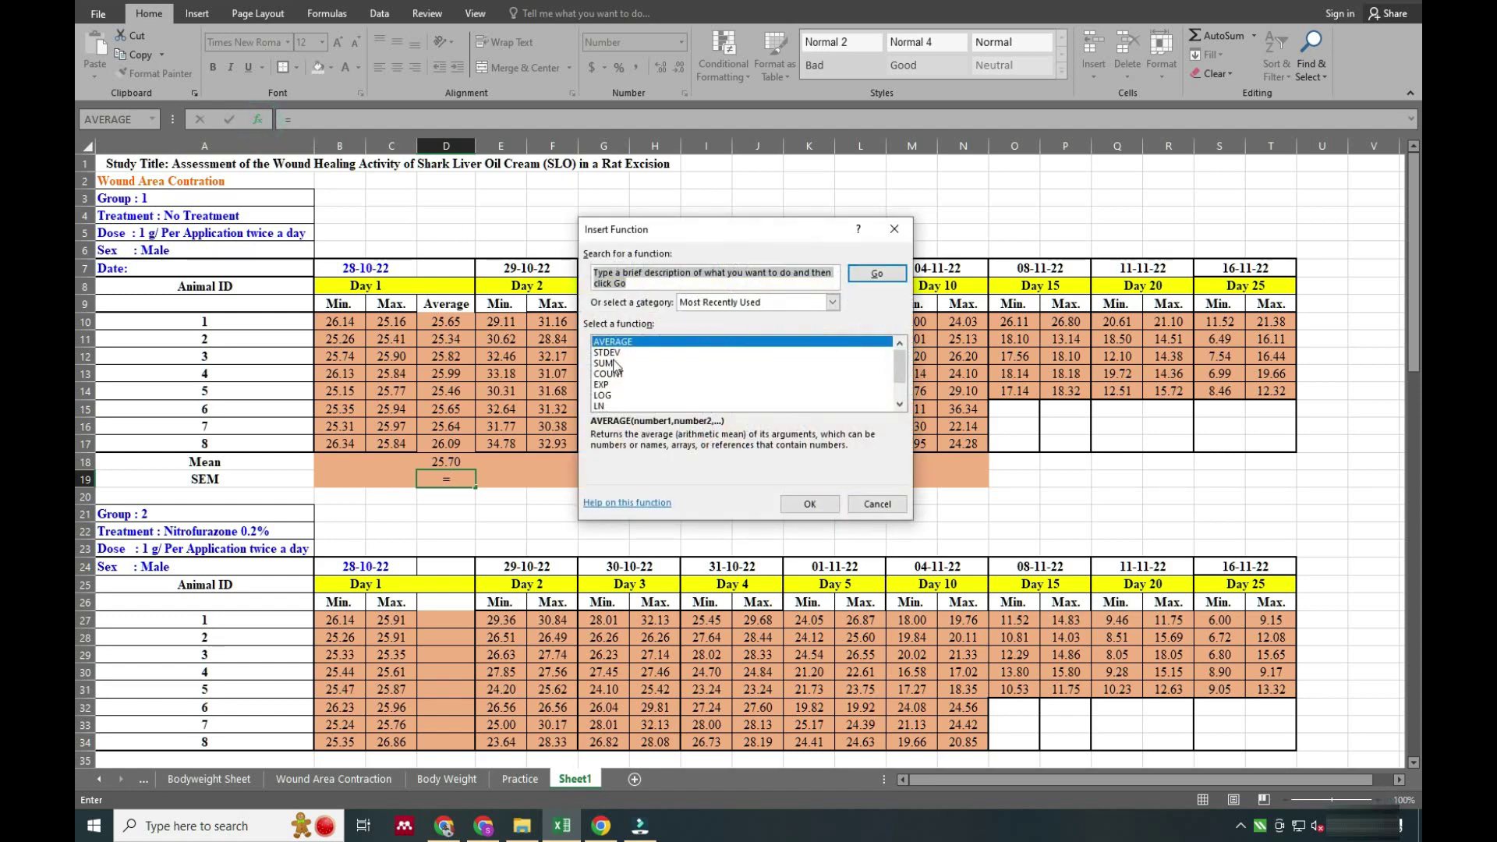
left_click(607, 352)
left_click(810, 503)
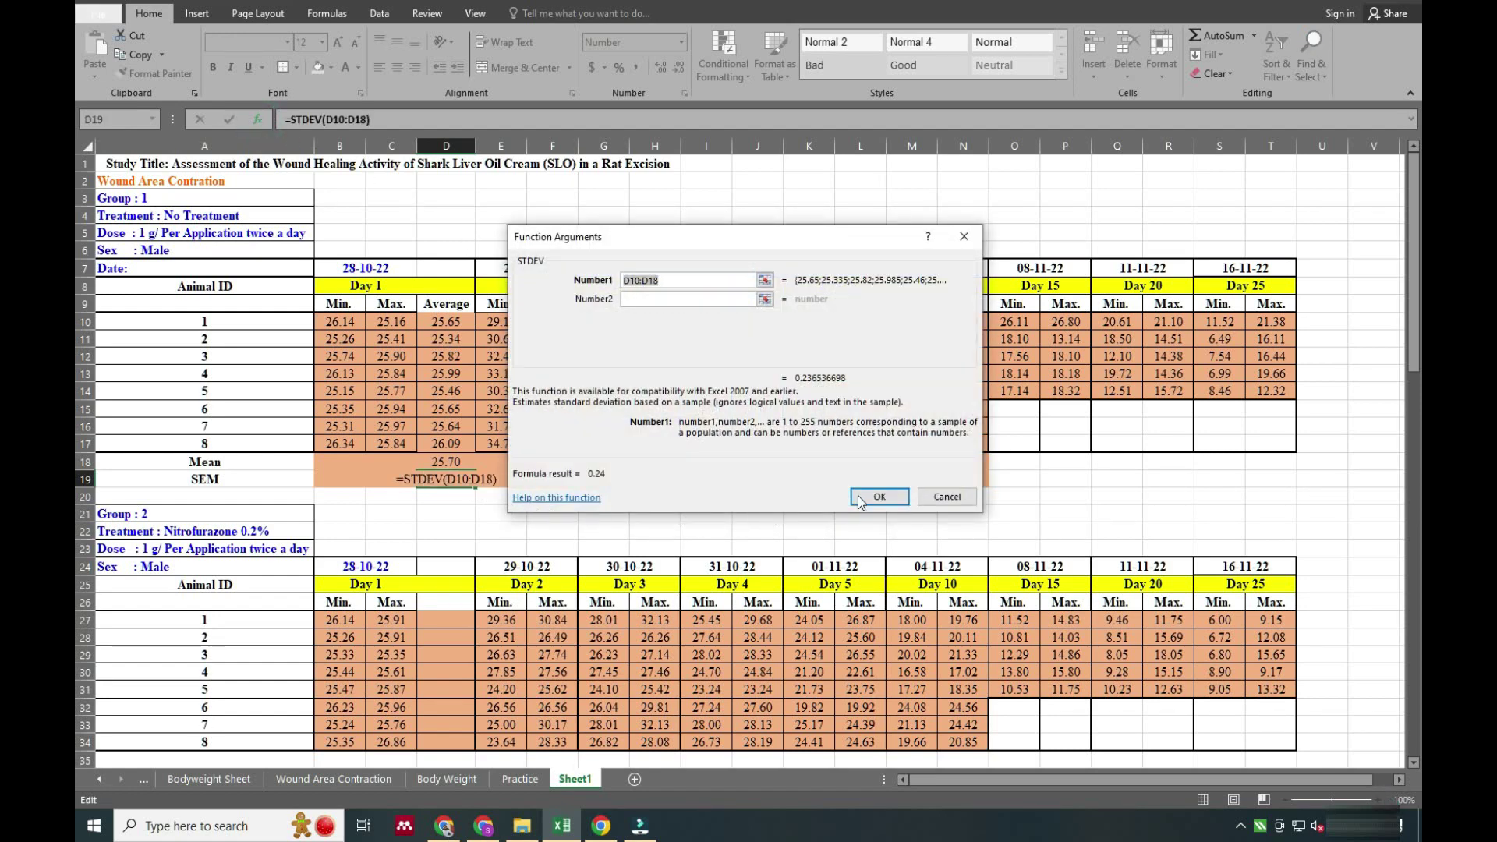
left_click(860, 500)
- Extend the STDEV formula in the Day 1 SEM cell D19 with a division by the SQRT function
double_click(489, 479)
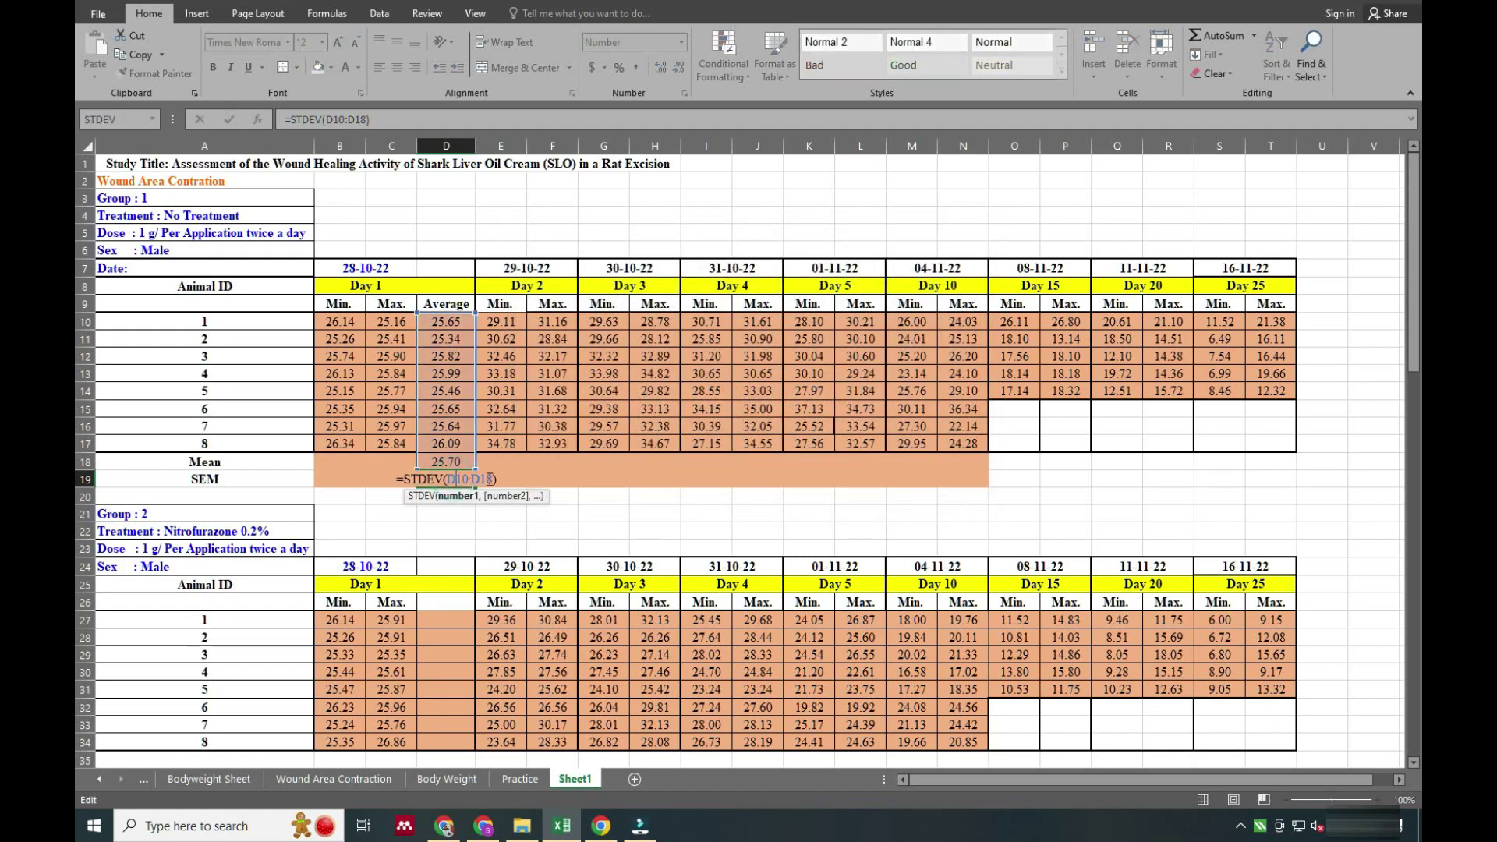
left_click(496, 481)
type("/")
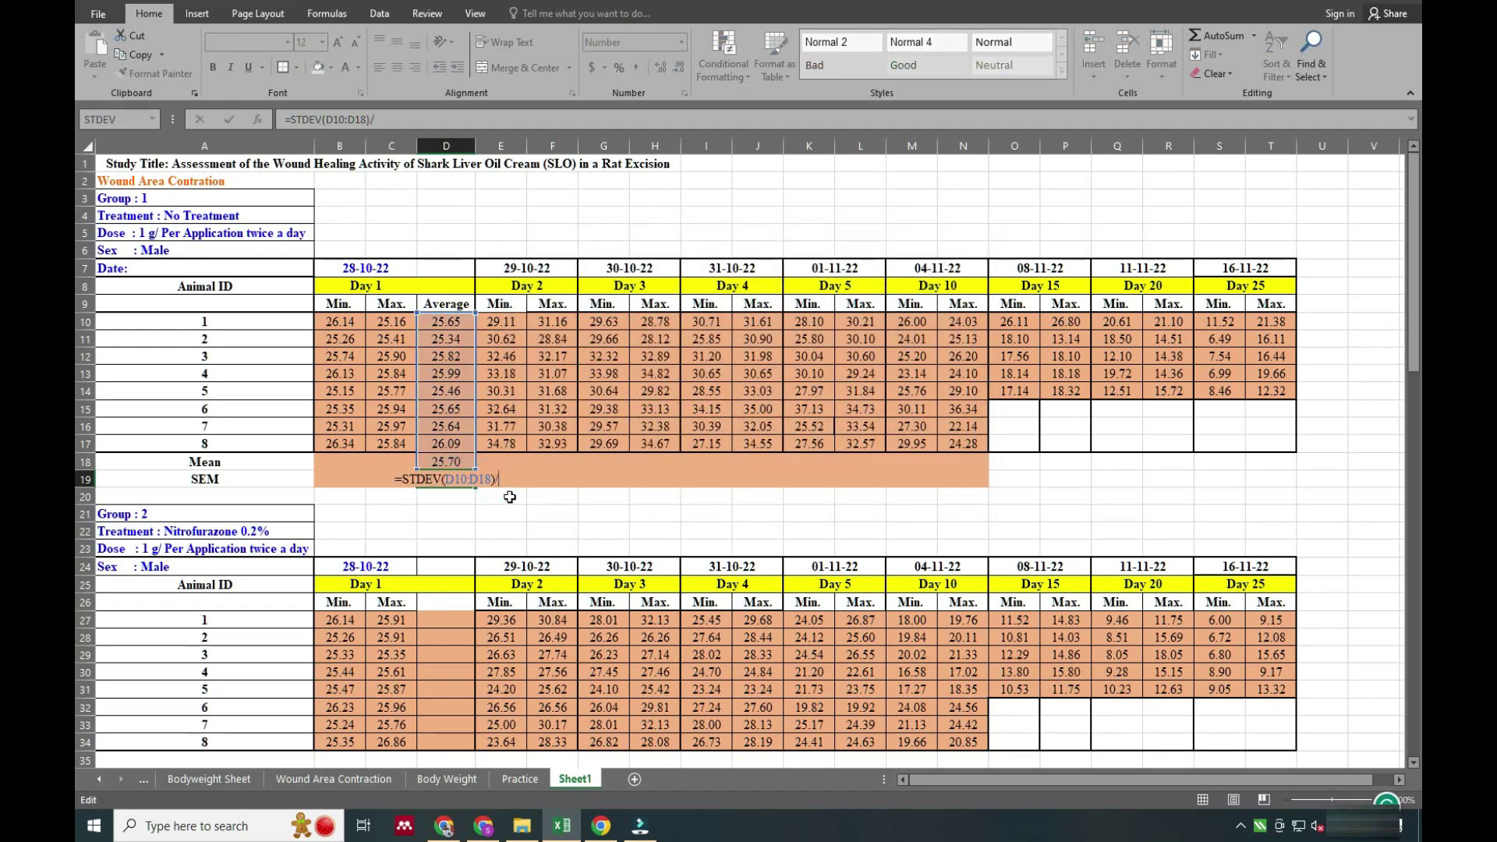
type("SQRT")
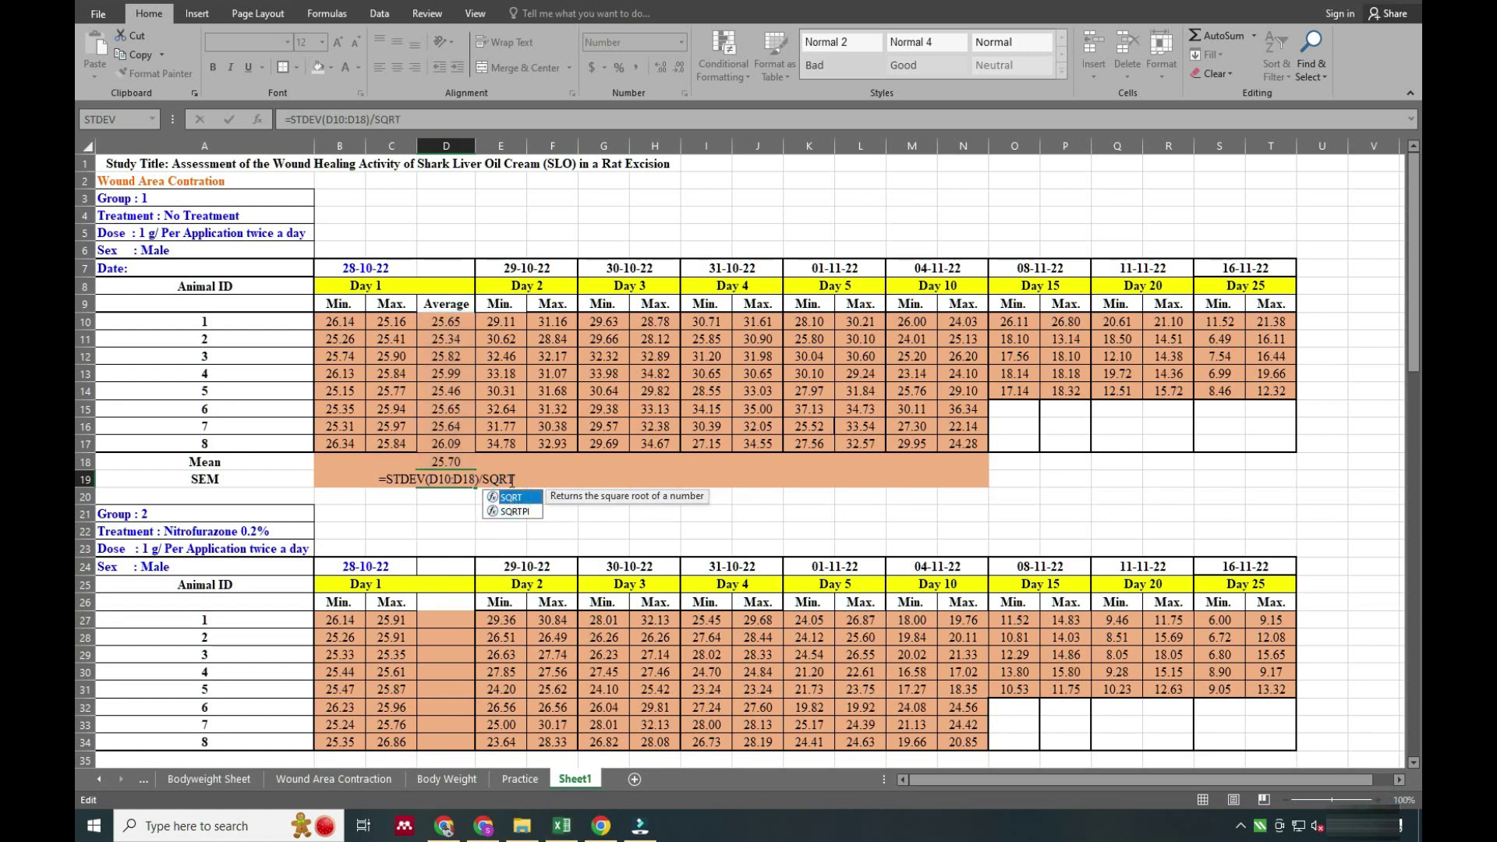
left_click(514, 482)
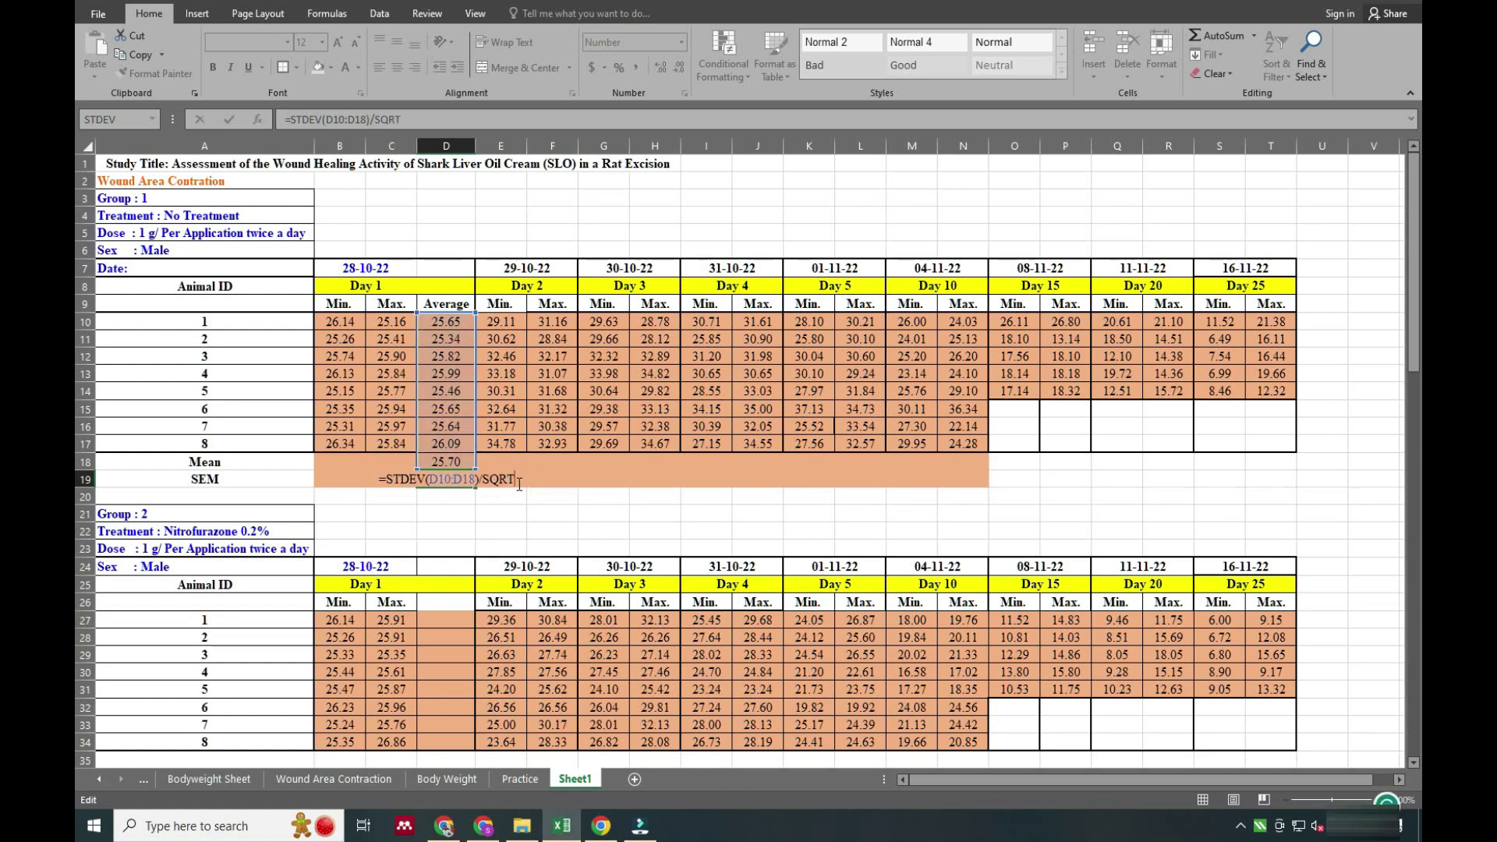
type("()")
left_click(515, 481)
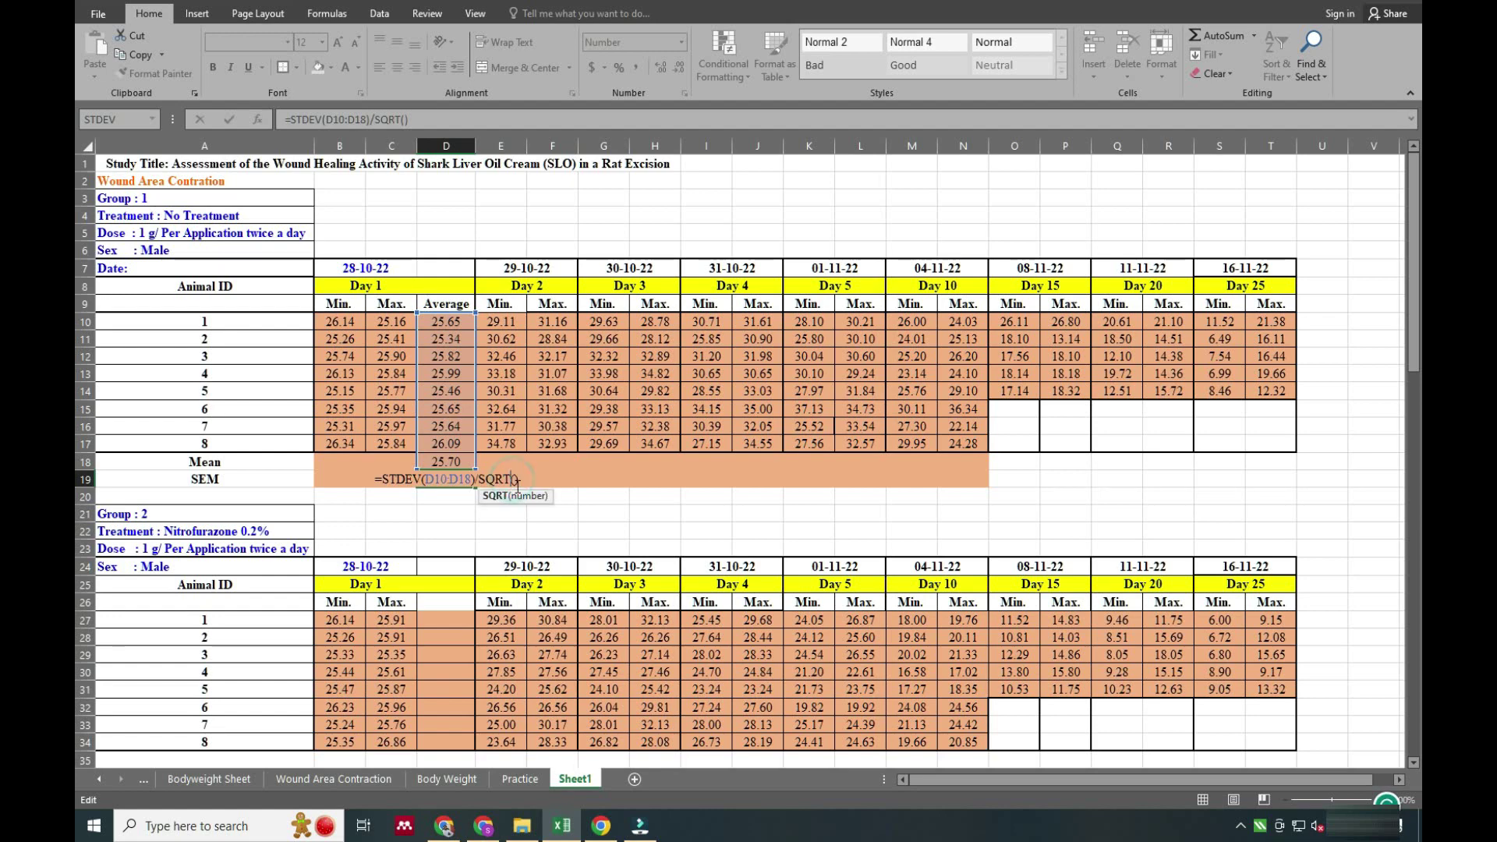
left_click(516, 480)
- Complete the D19 formula as =STDEV(D10:D17)/SQRT(COUNT(D10:D17)) and enter it
type("Count")
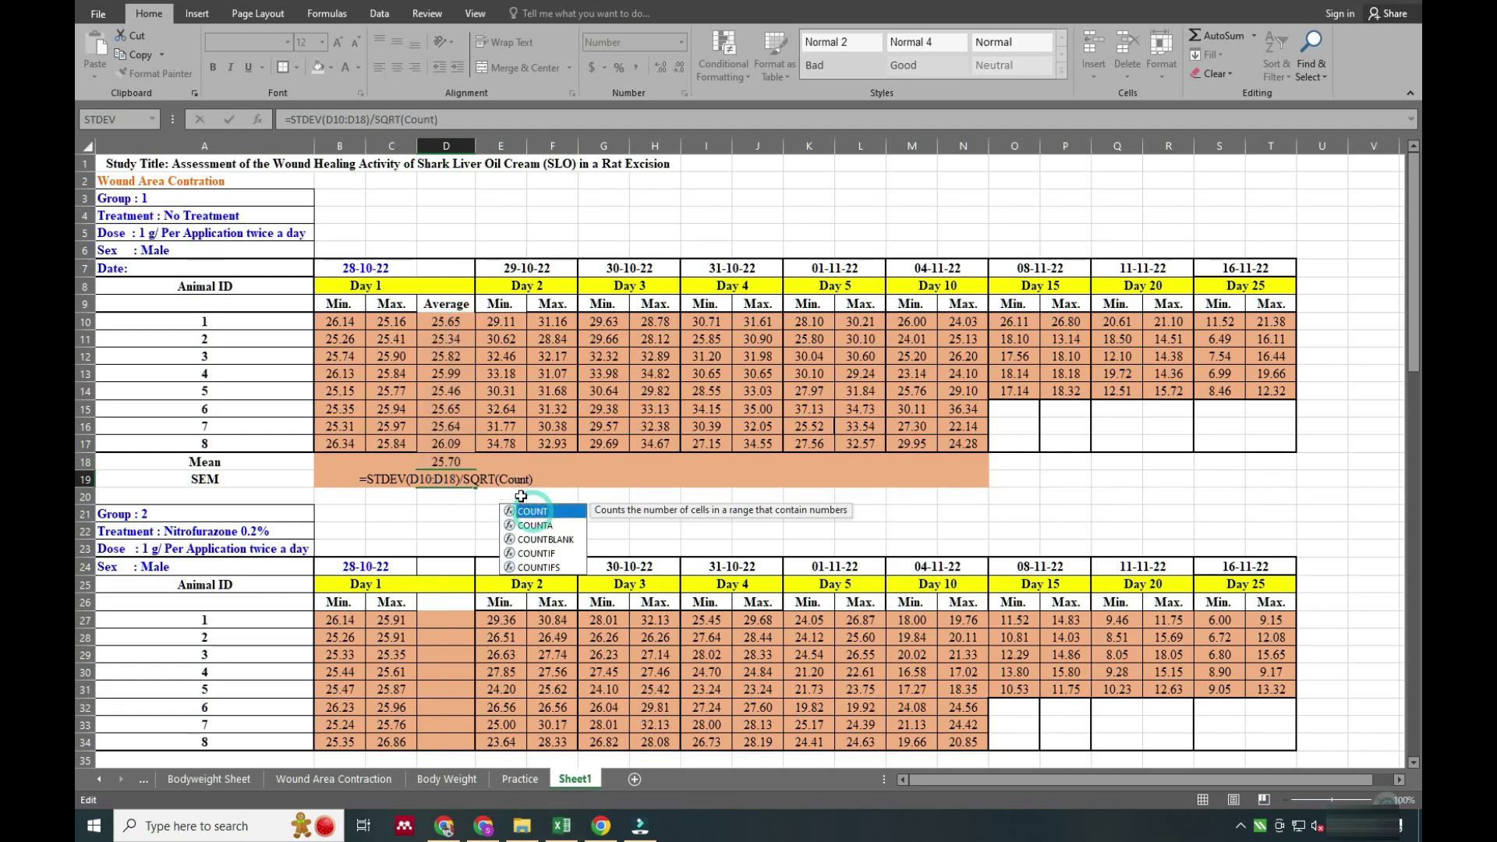
left_click(530, 481)
left_click(530, 480)
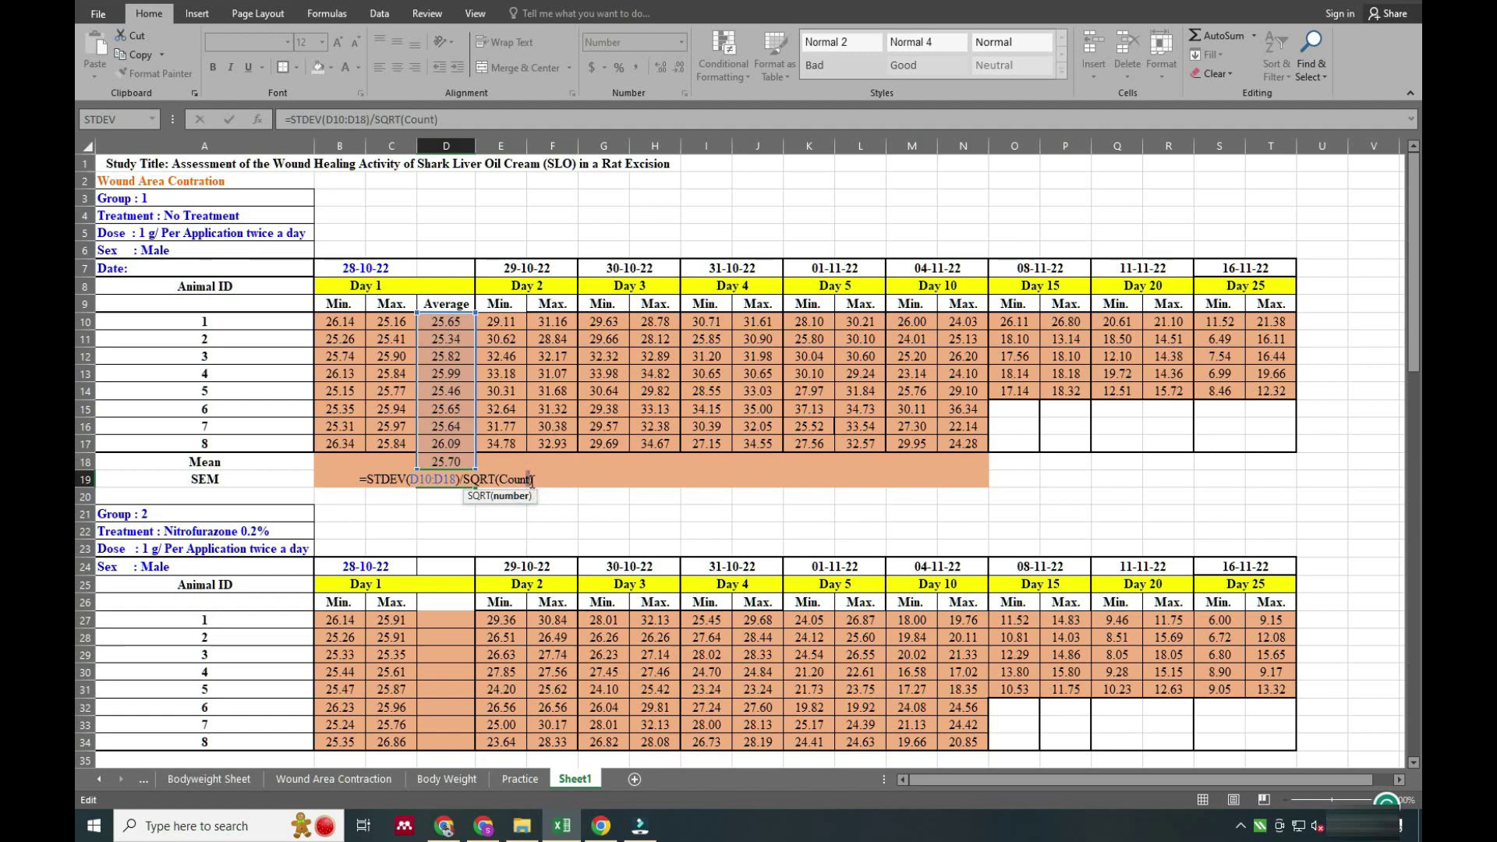
type("(D10:D17))")
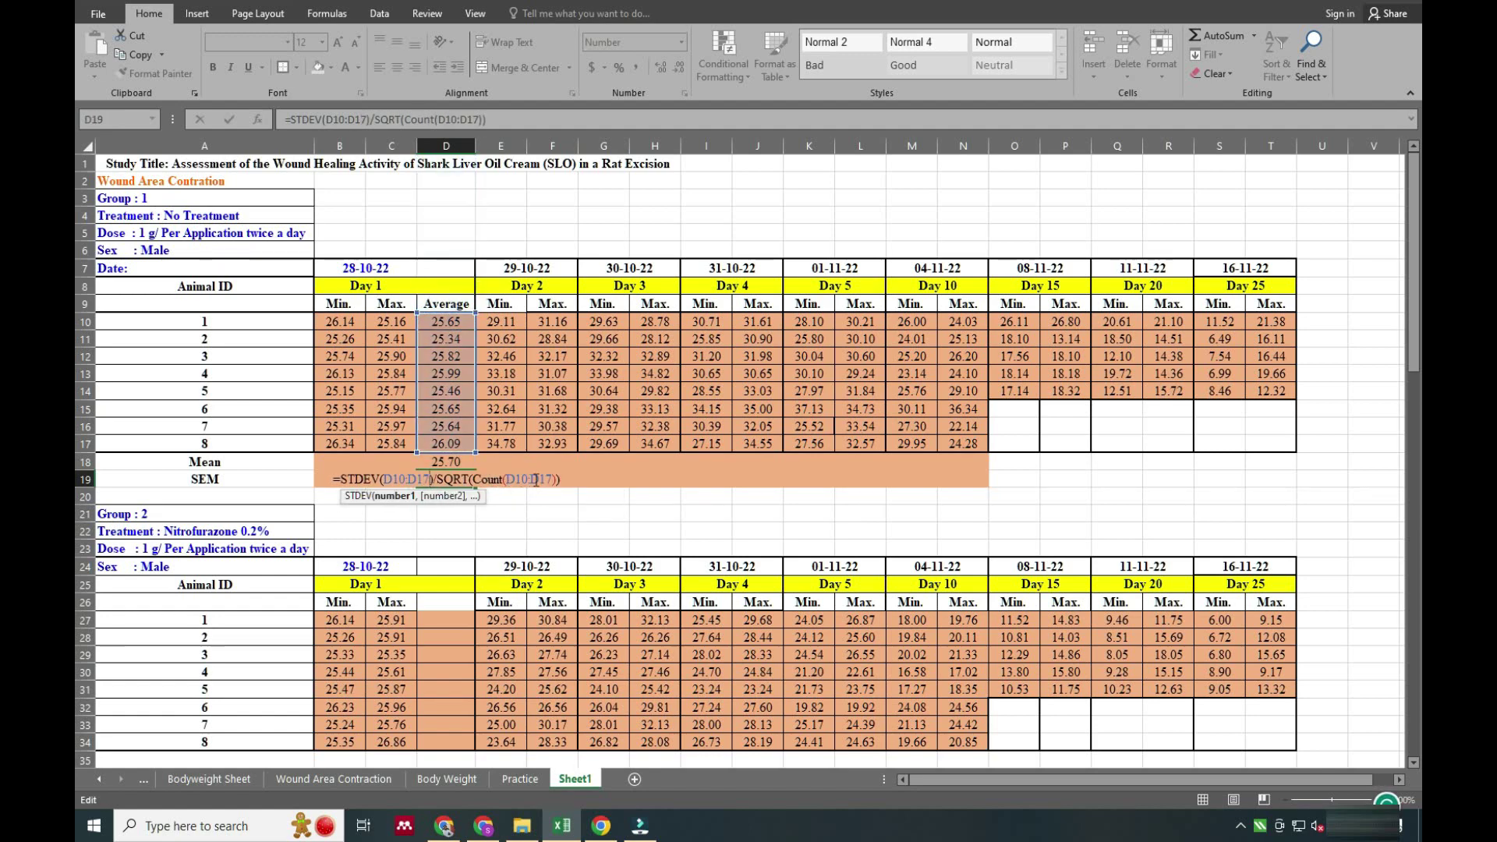
key("Return")
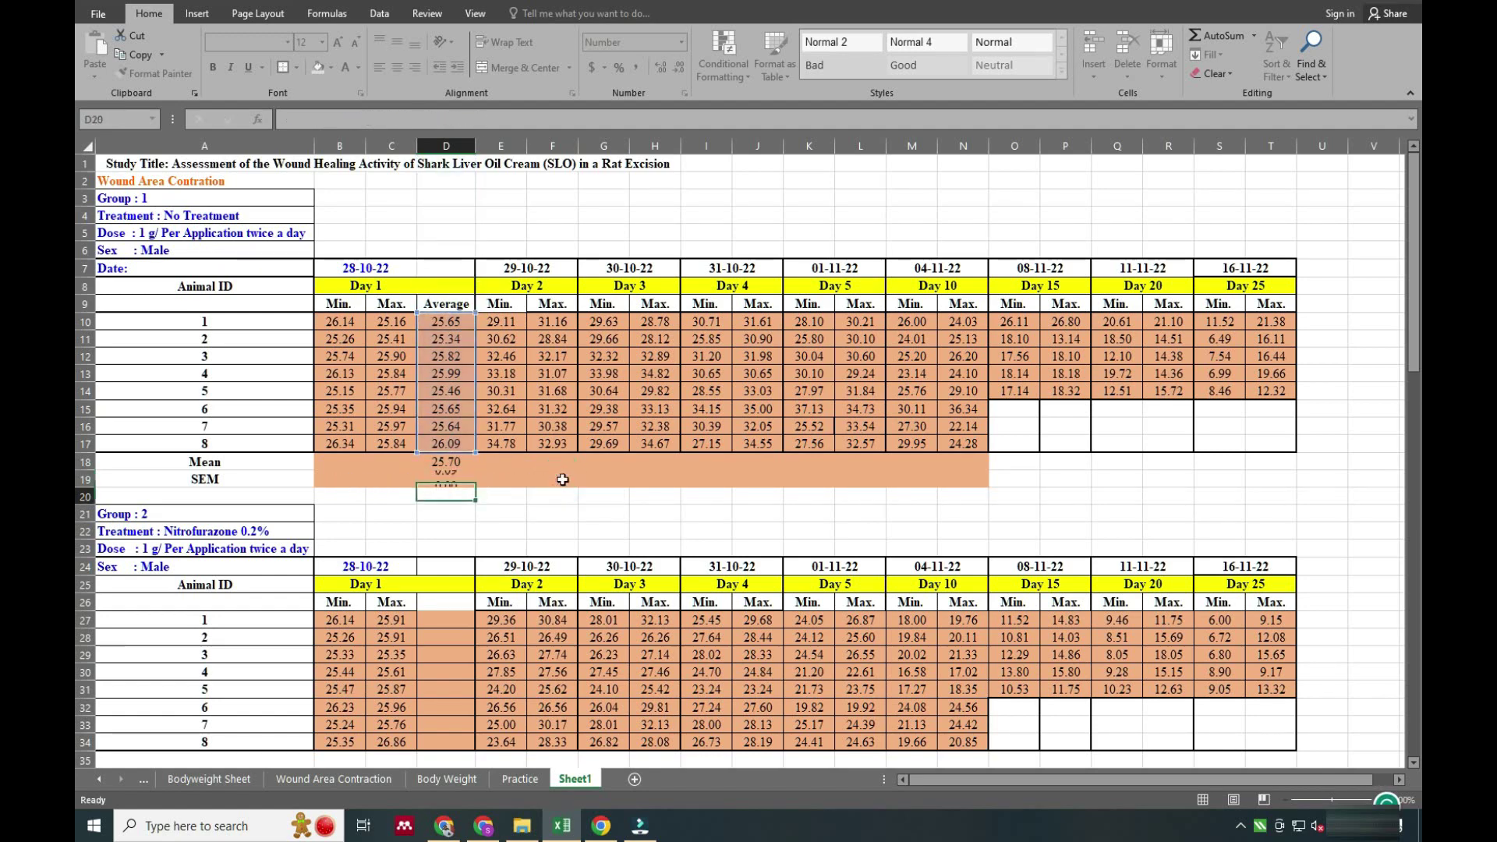
key("Up")
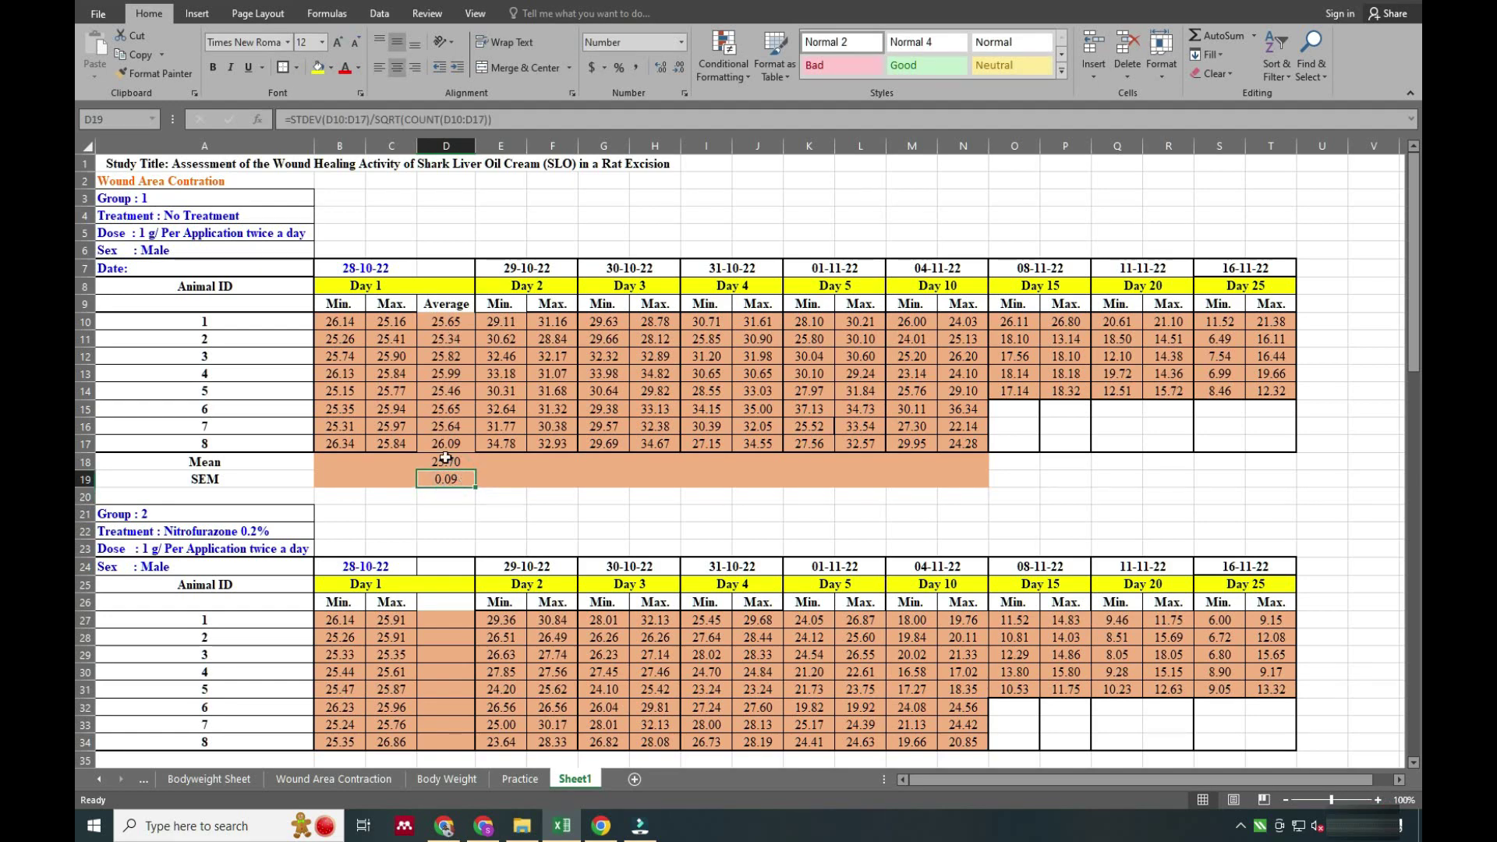
- Add borders around the Day 1 Mean cell D18 and the SEM cell D19
left_click(445, 460)
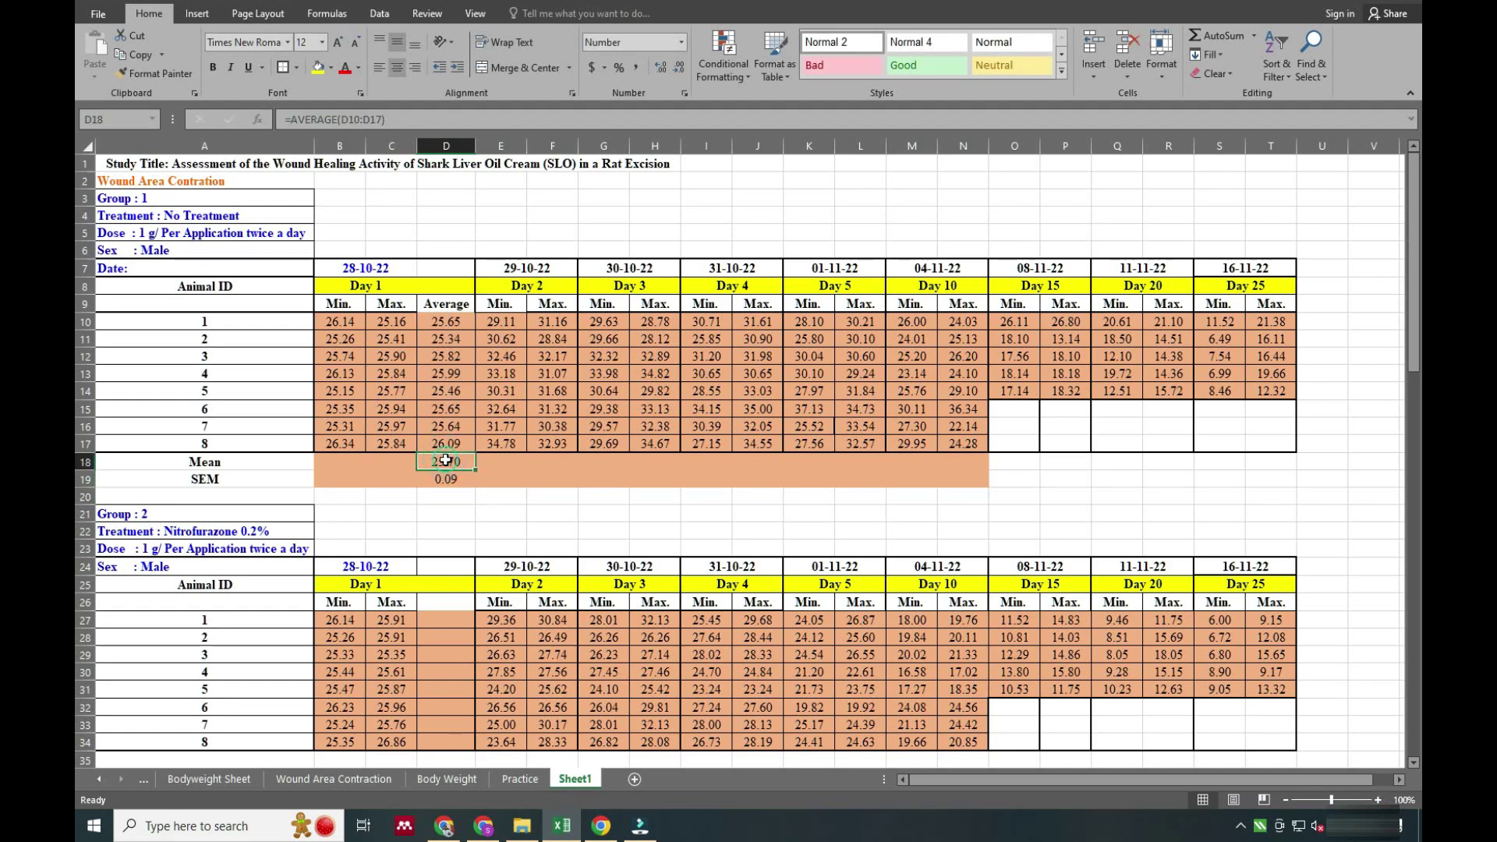
left_click(283, 70)
left_click(437, 481)
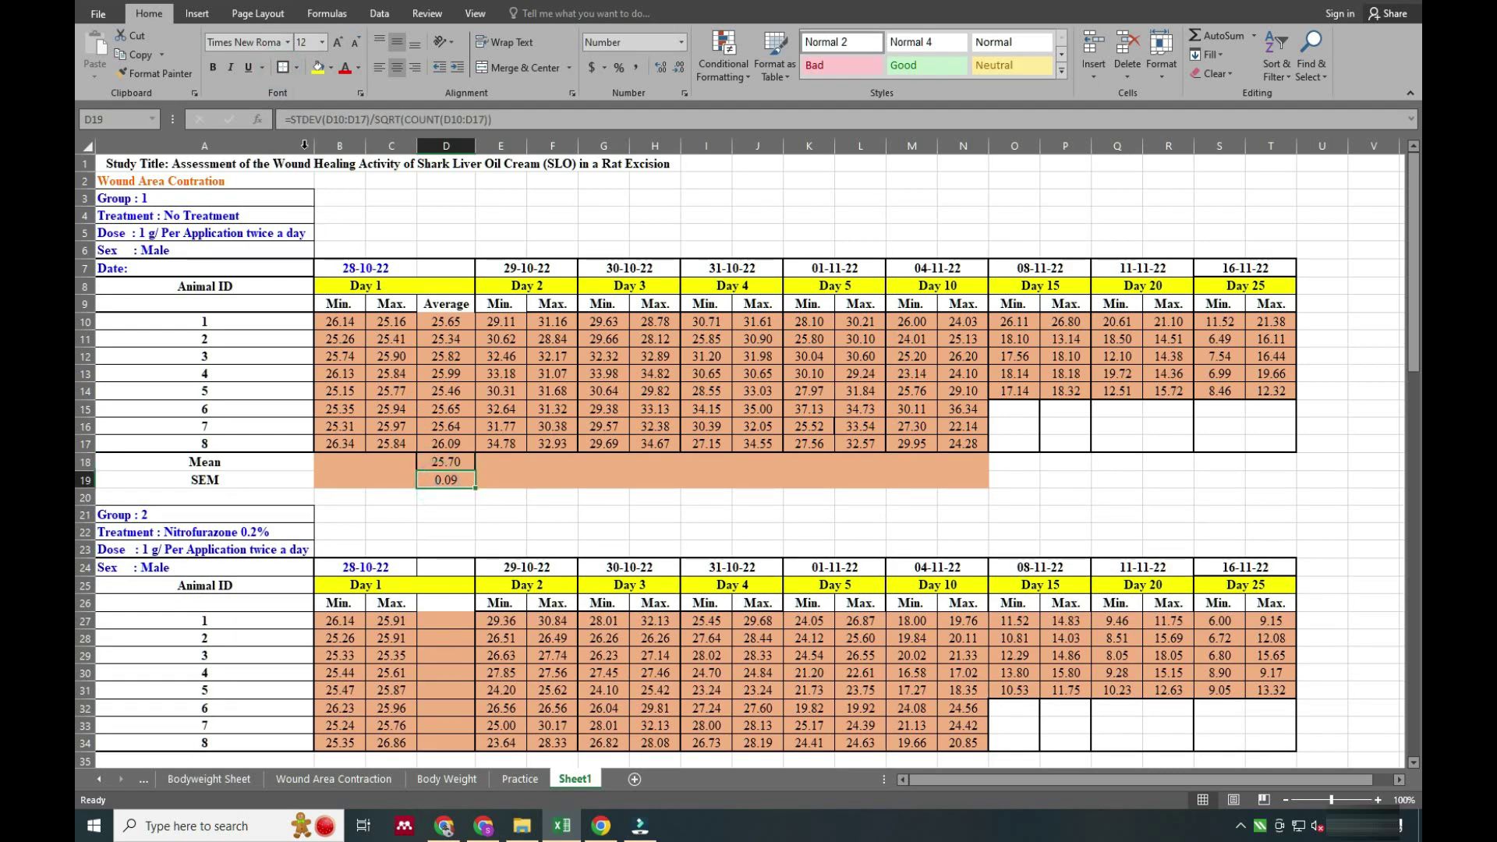
left_click(283, 70)
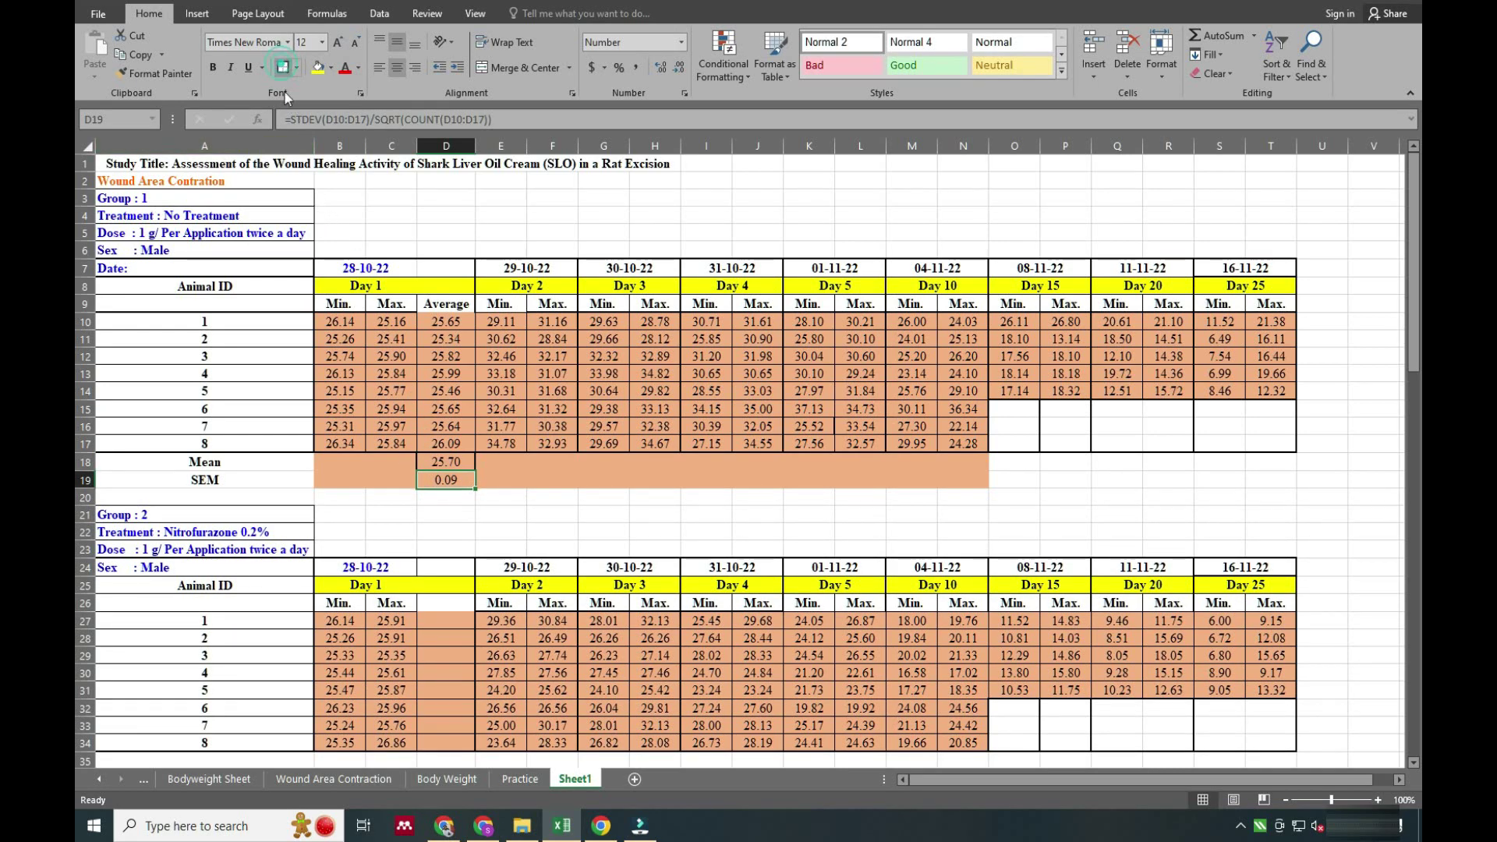
left_click(444, 483)
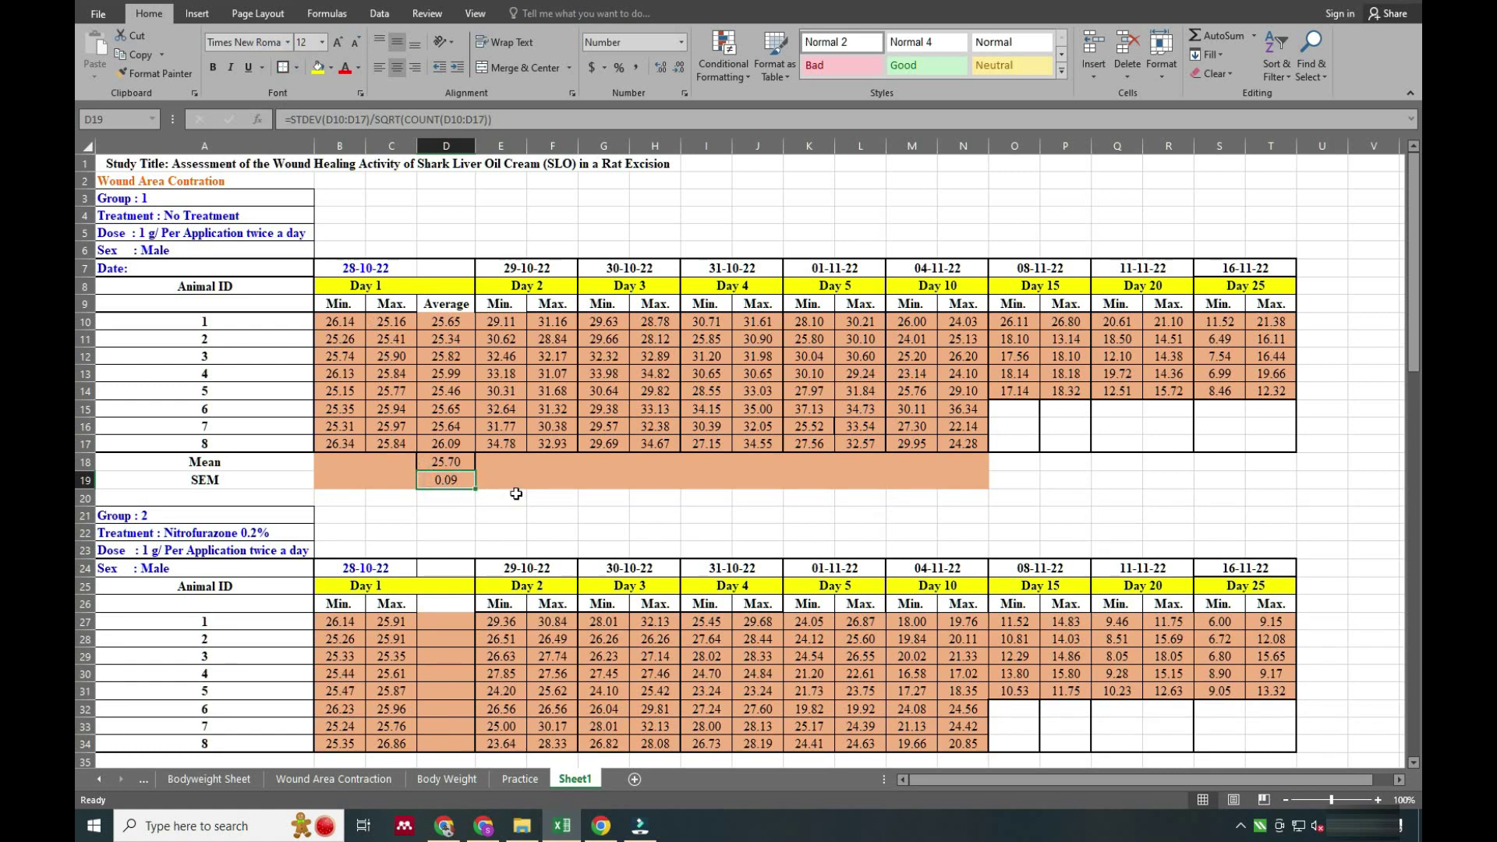
left_click(515, 495)
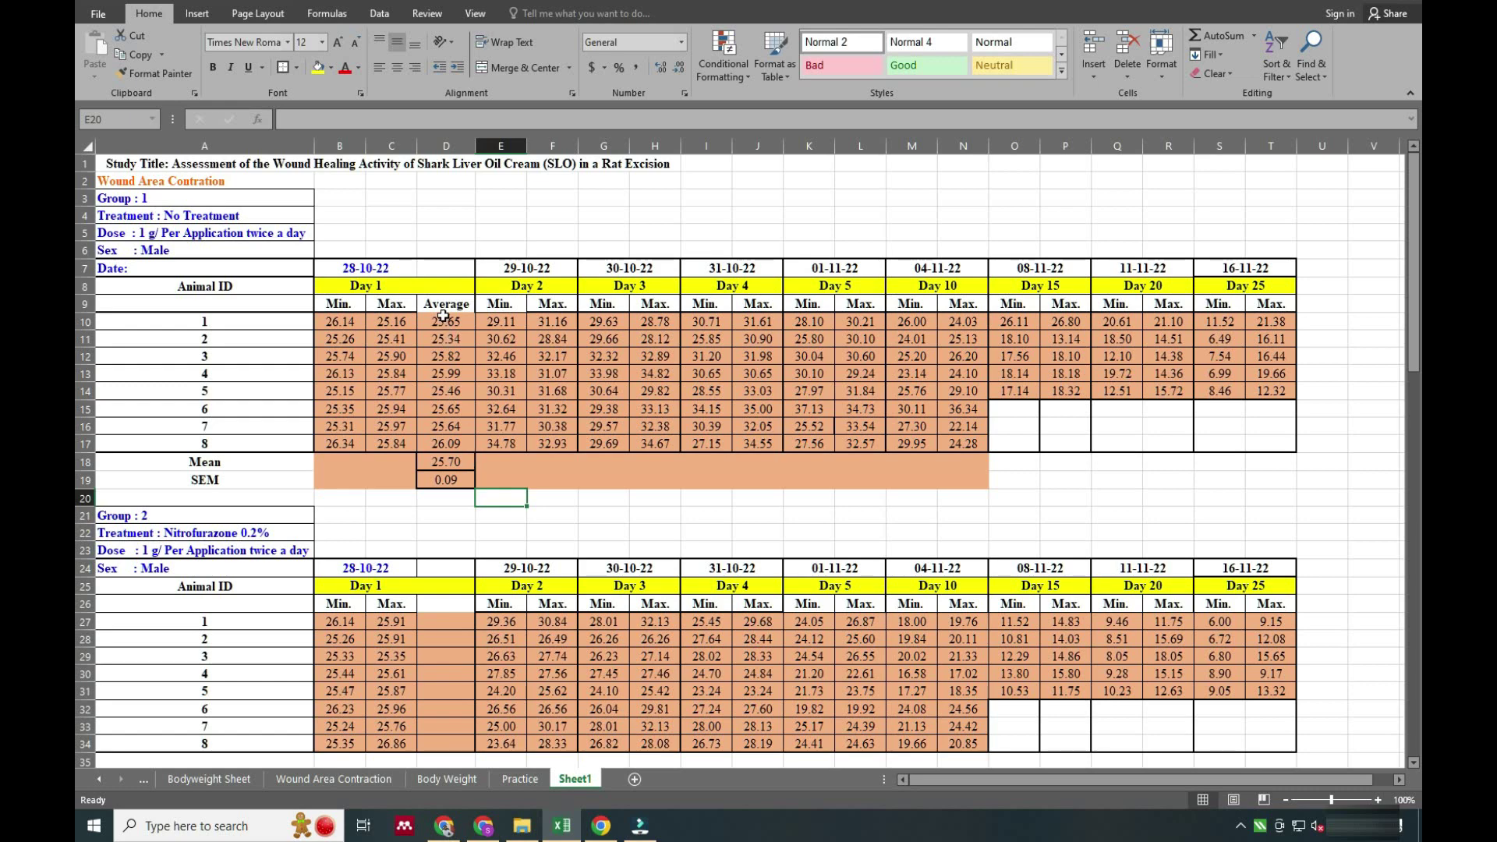
- Insert one blank column after each Max. column of Day 2, Day 3 and Day 4
left_click(598, 145)
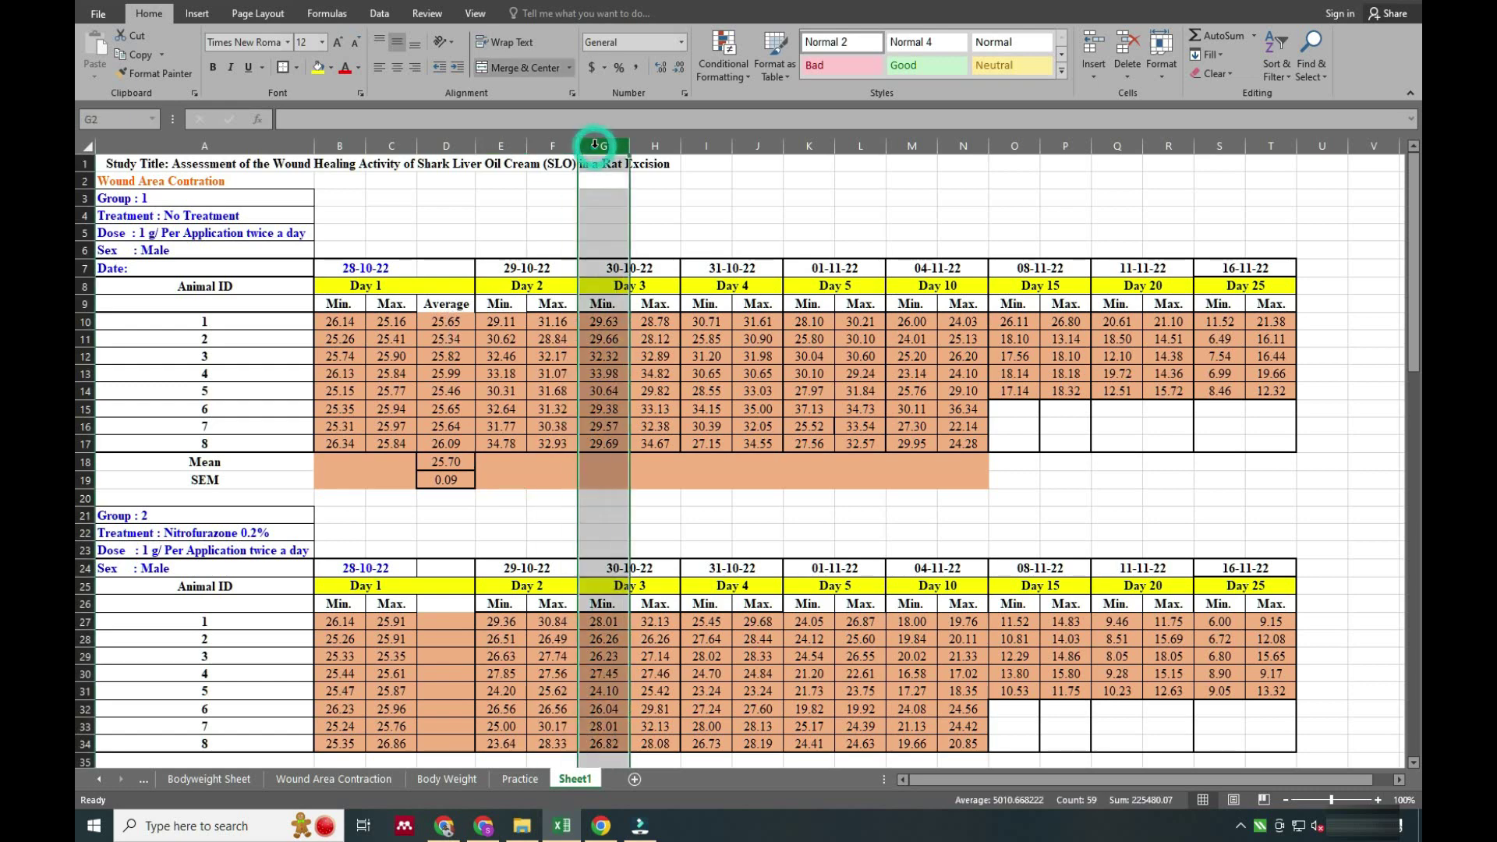
right_click(598, 145)
left_click(637, 265)
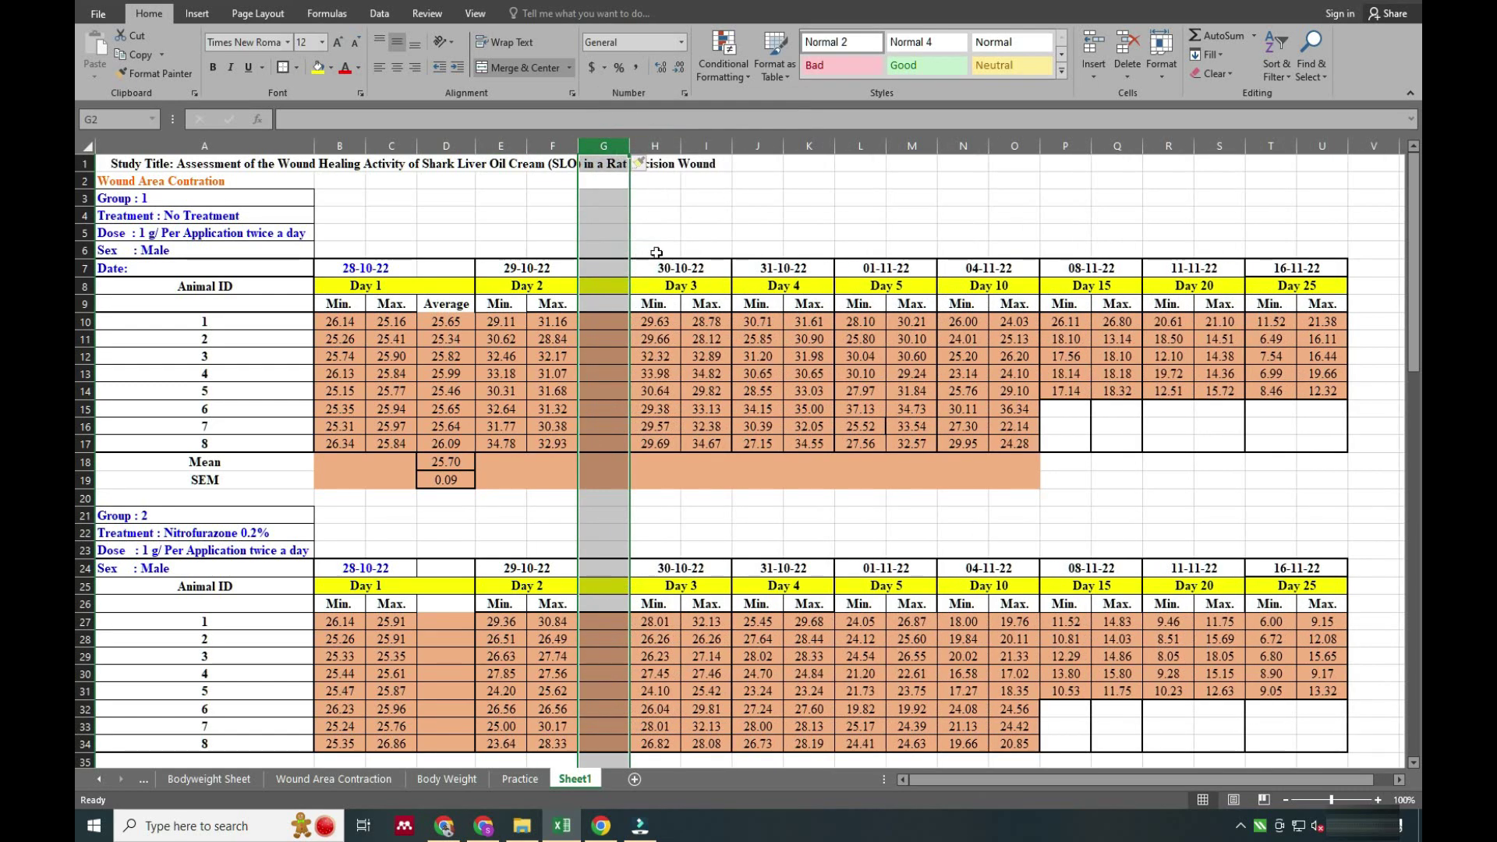
left_click(761, 146)
right_click(763, 149)
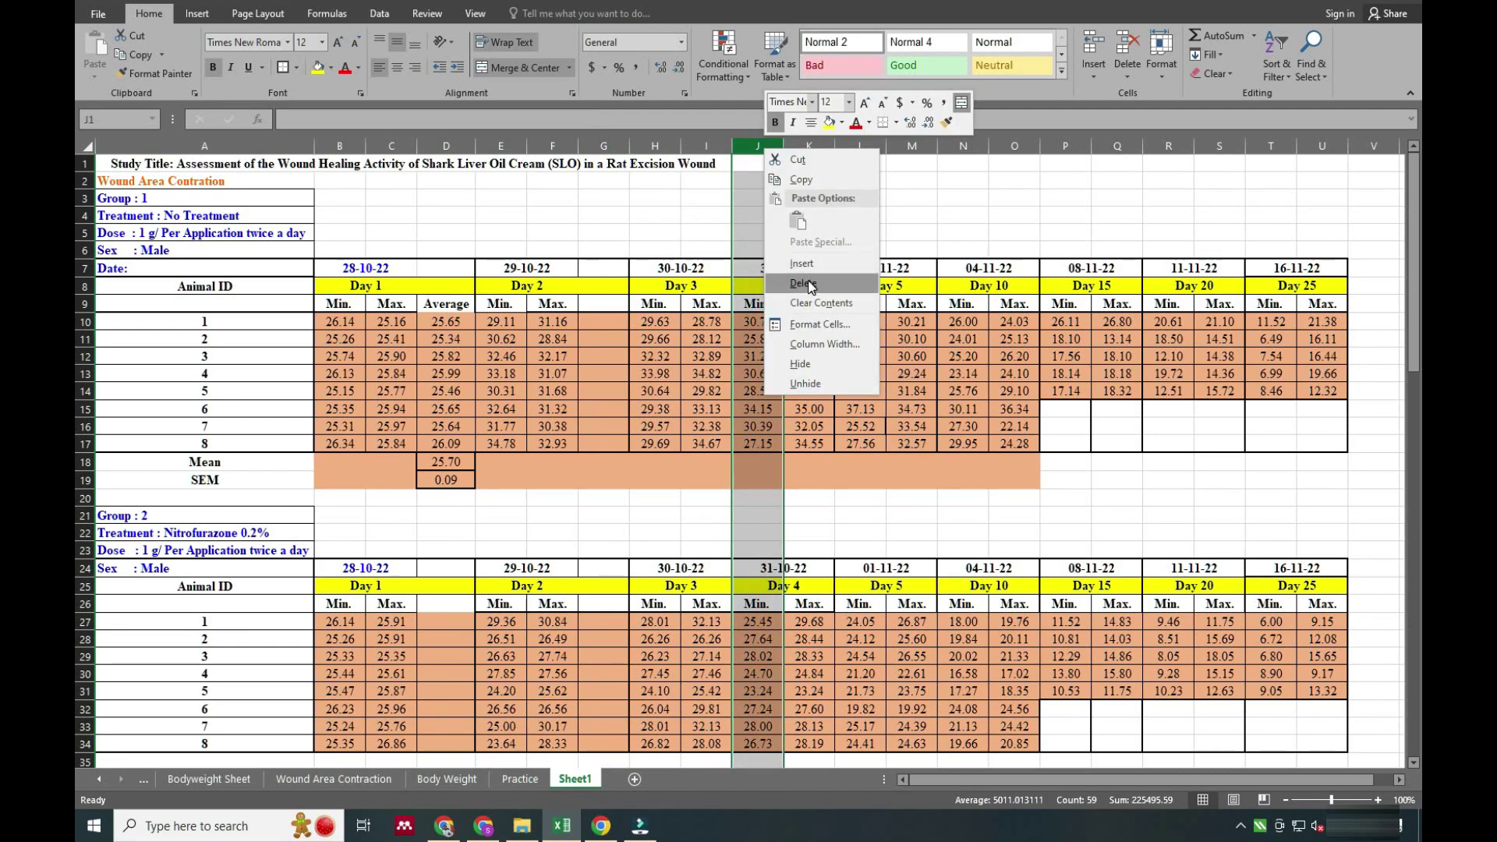
left_click(801, 264)
left_click(912, 146)
right_click(912, 147)
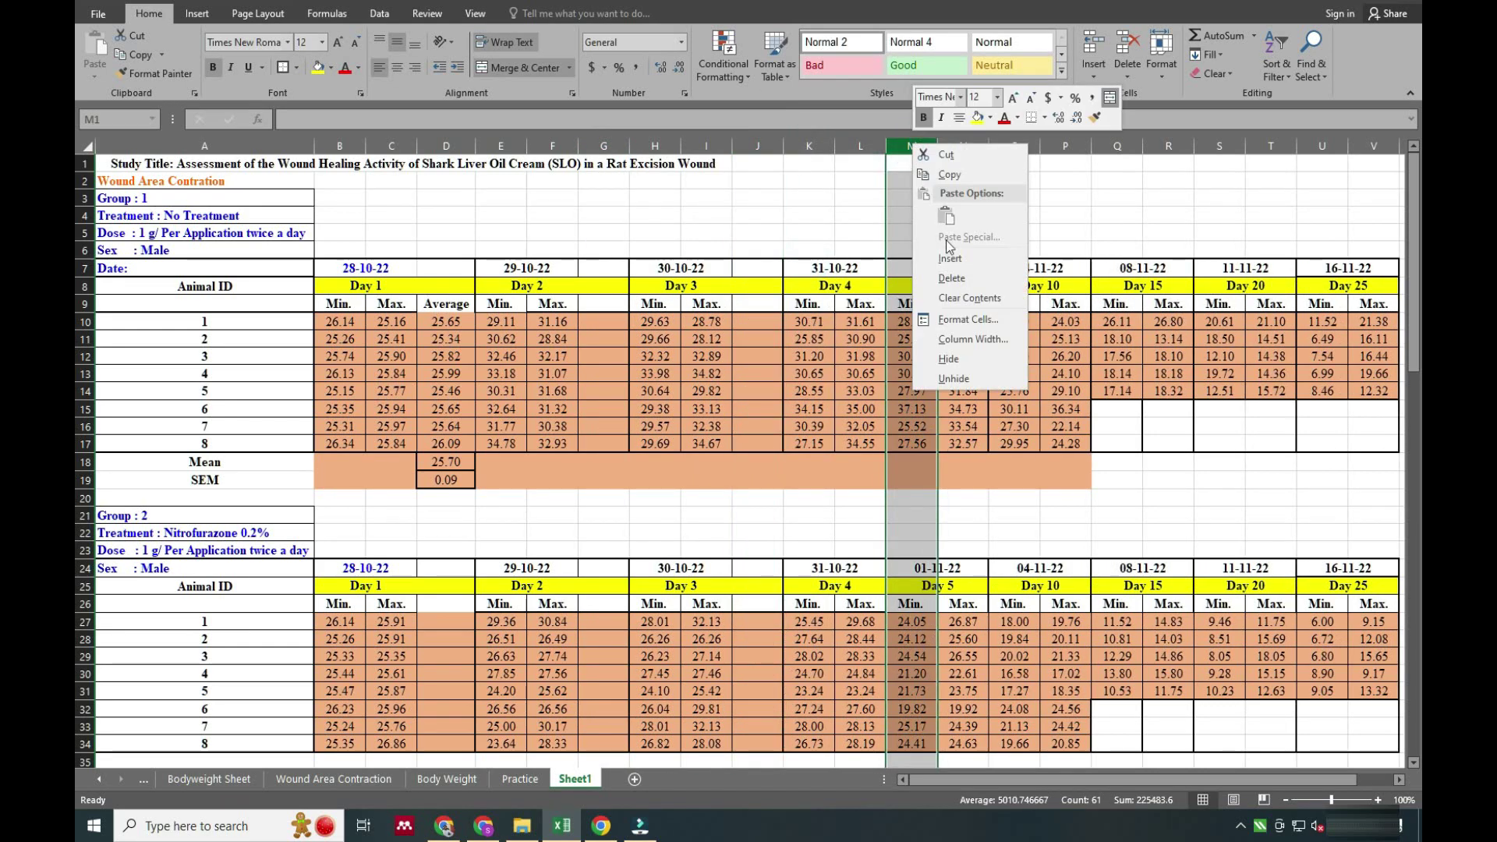
left_click(950, 259)
- Insert one blank column after each Max. column of Day 5 and Day 10
left_click(1065, 146)
right_click(1065, 148)
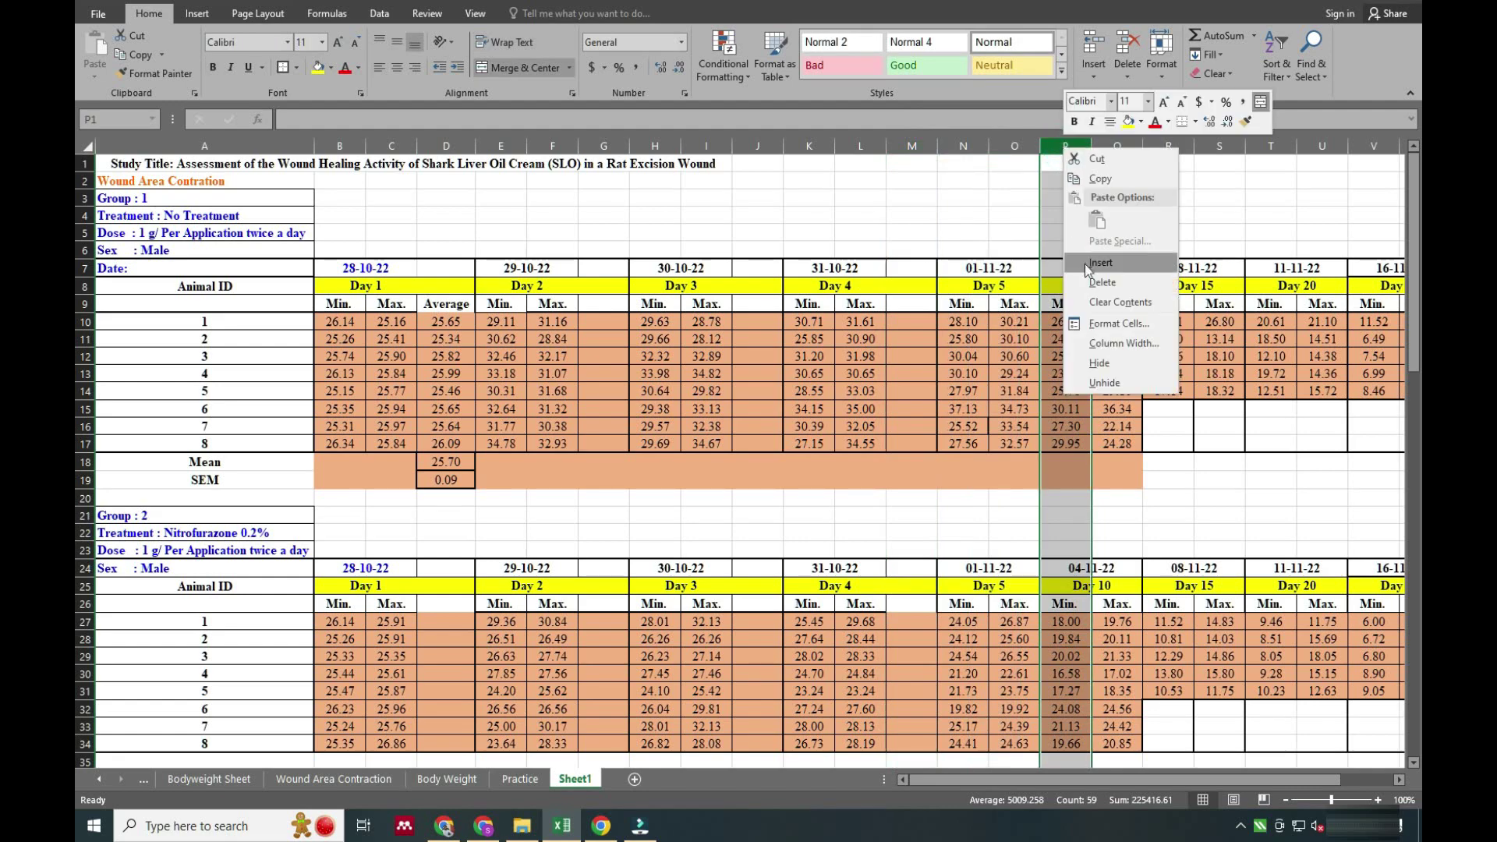
left_click(1099, 264)
left_click(1219, 145)
right_click(1220, 148)
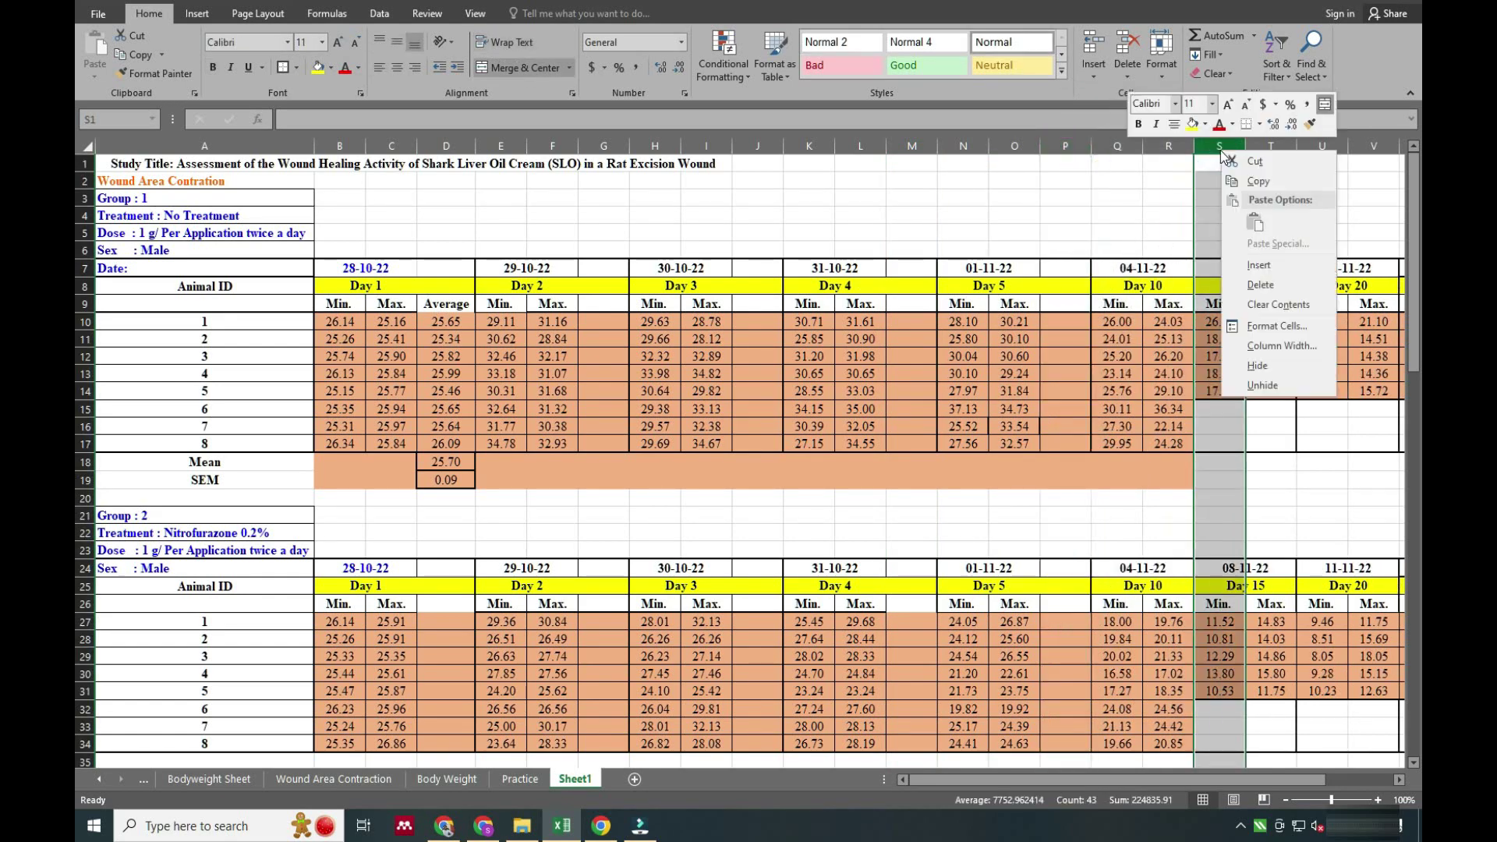
left_click(1265, 265)
- Insert one blank column after each Max. column of Day 15 and Day 20
scroll(1400, 779, "right", 3)
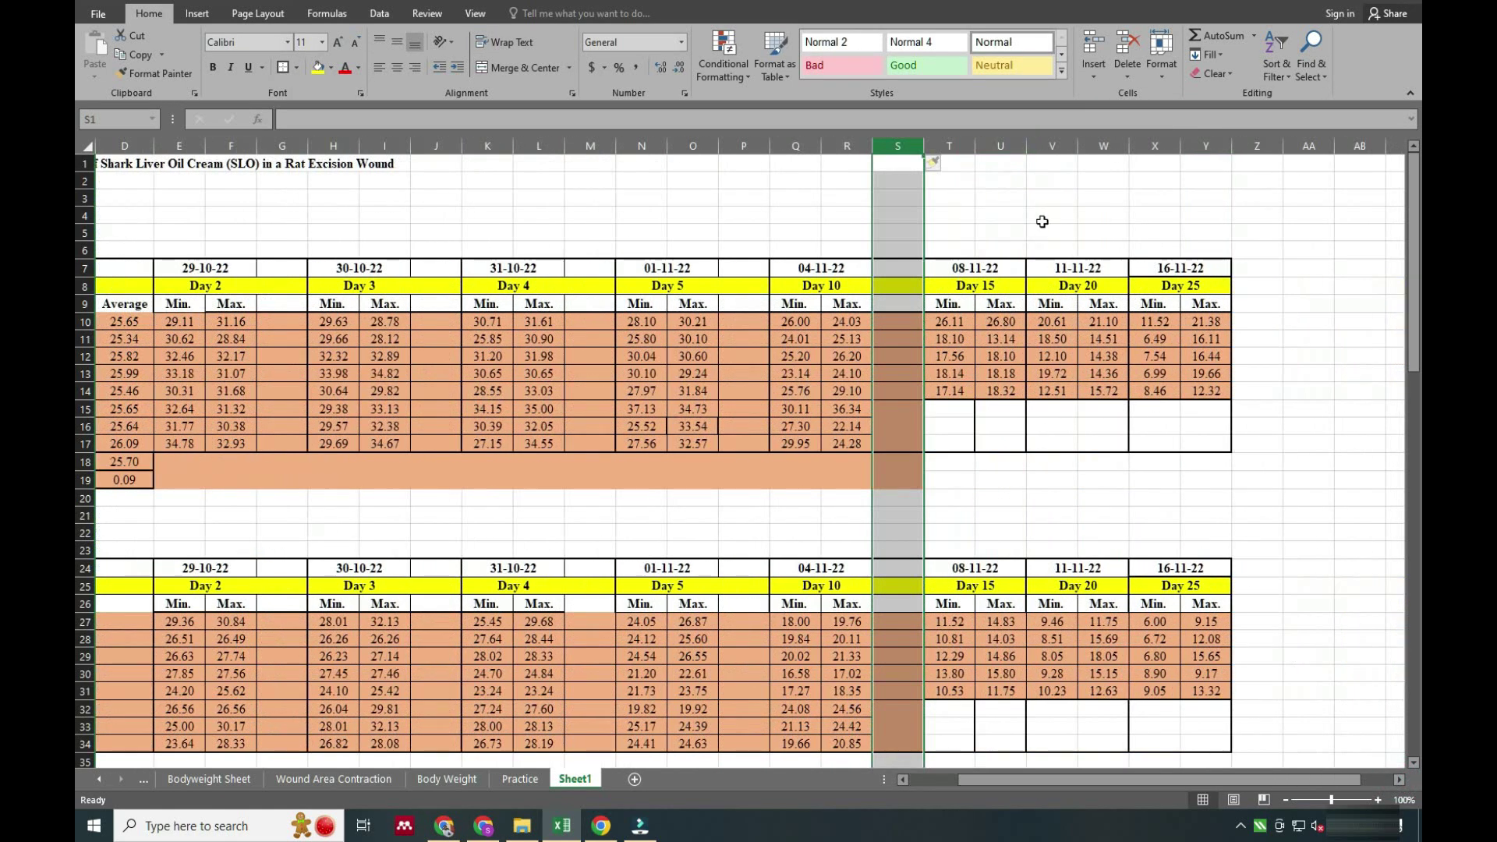
left_click(1044, 146)
right_click(1045, 148)
left_click(1080, 264)
left_click(1206, 146)
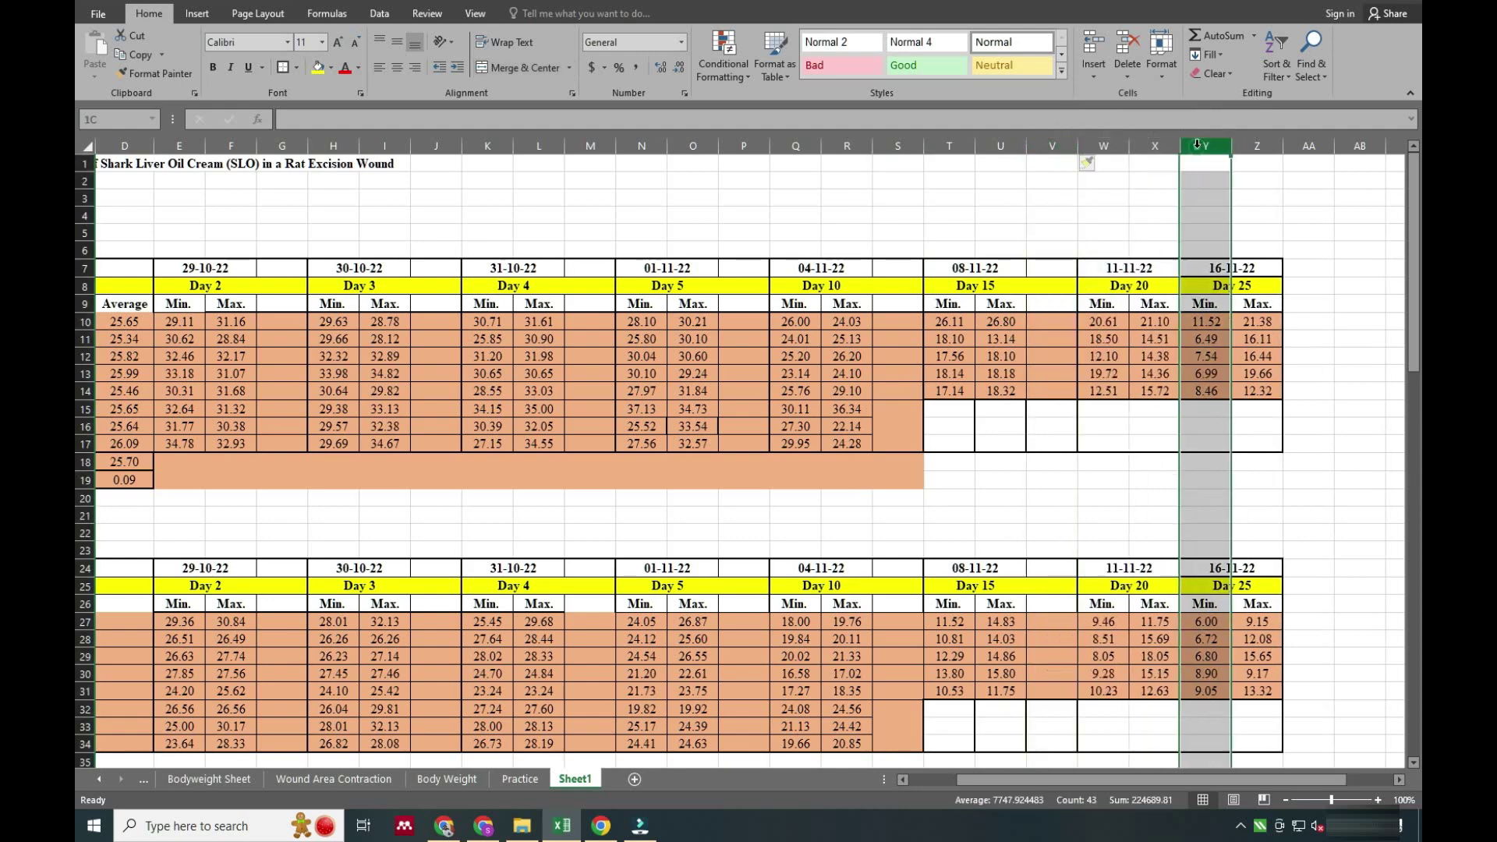
right_click(1206, 148)
left_click(1235, 263)
- Copy the Group 1 Day 1 Average block D9:D19, including its header, mean and SEM
scroll(1248, 780, "left", 3)
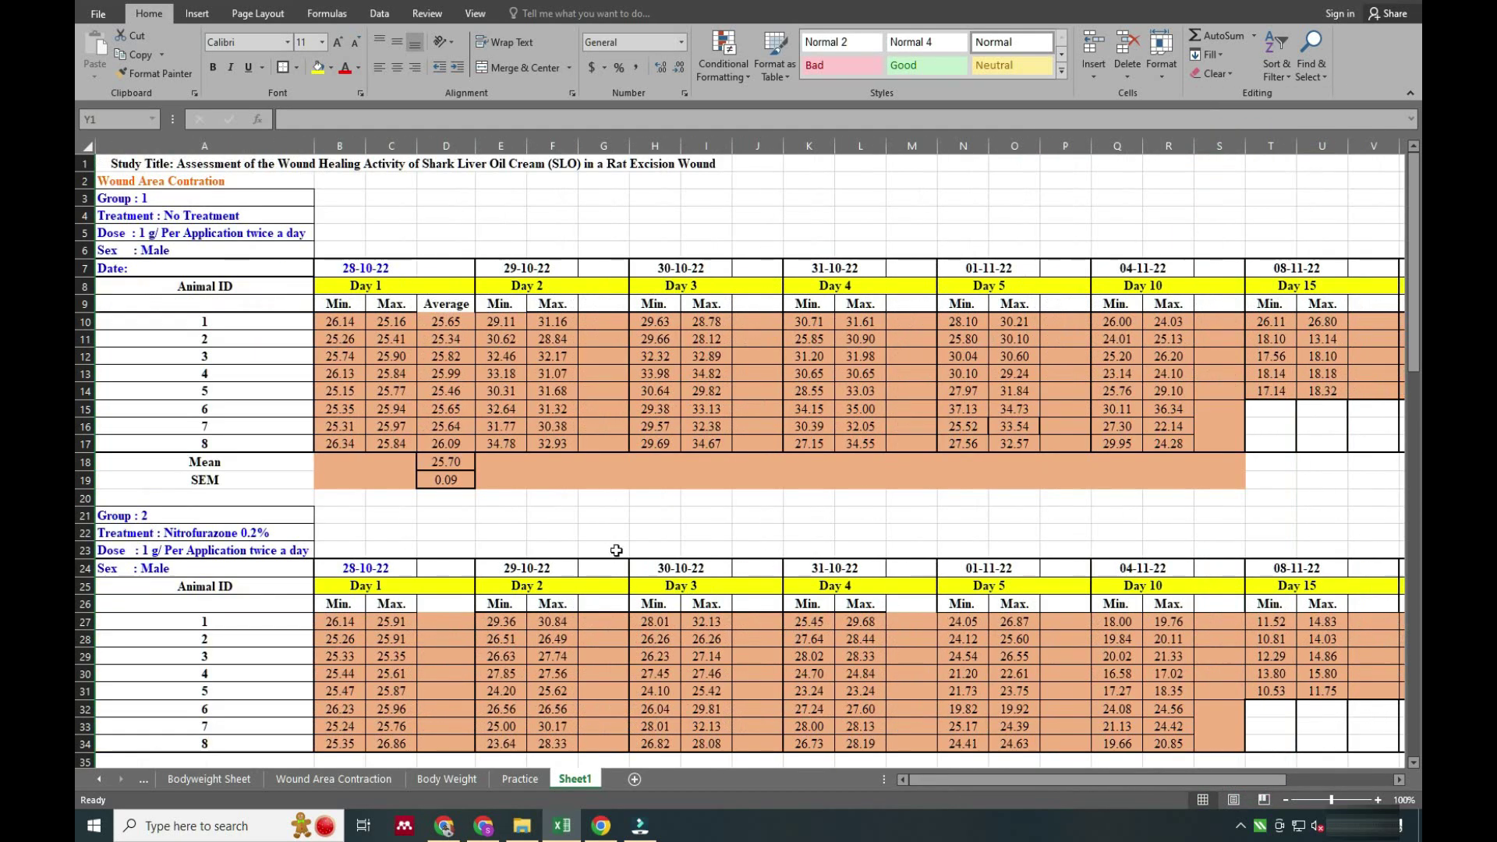
left_click_drag(448, 321, 436, 477)
key("ctrl+c")
scroll(441, 468, "down", 4)
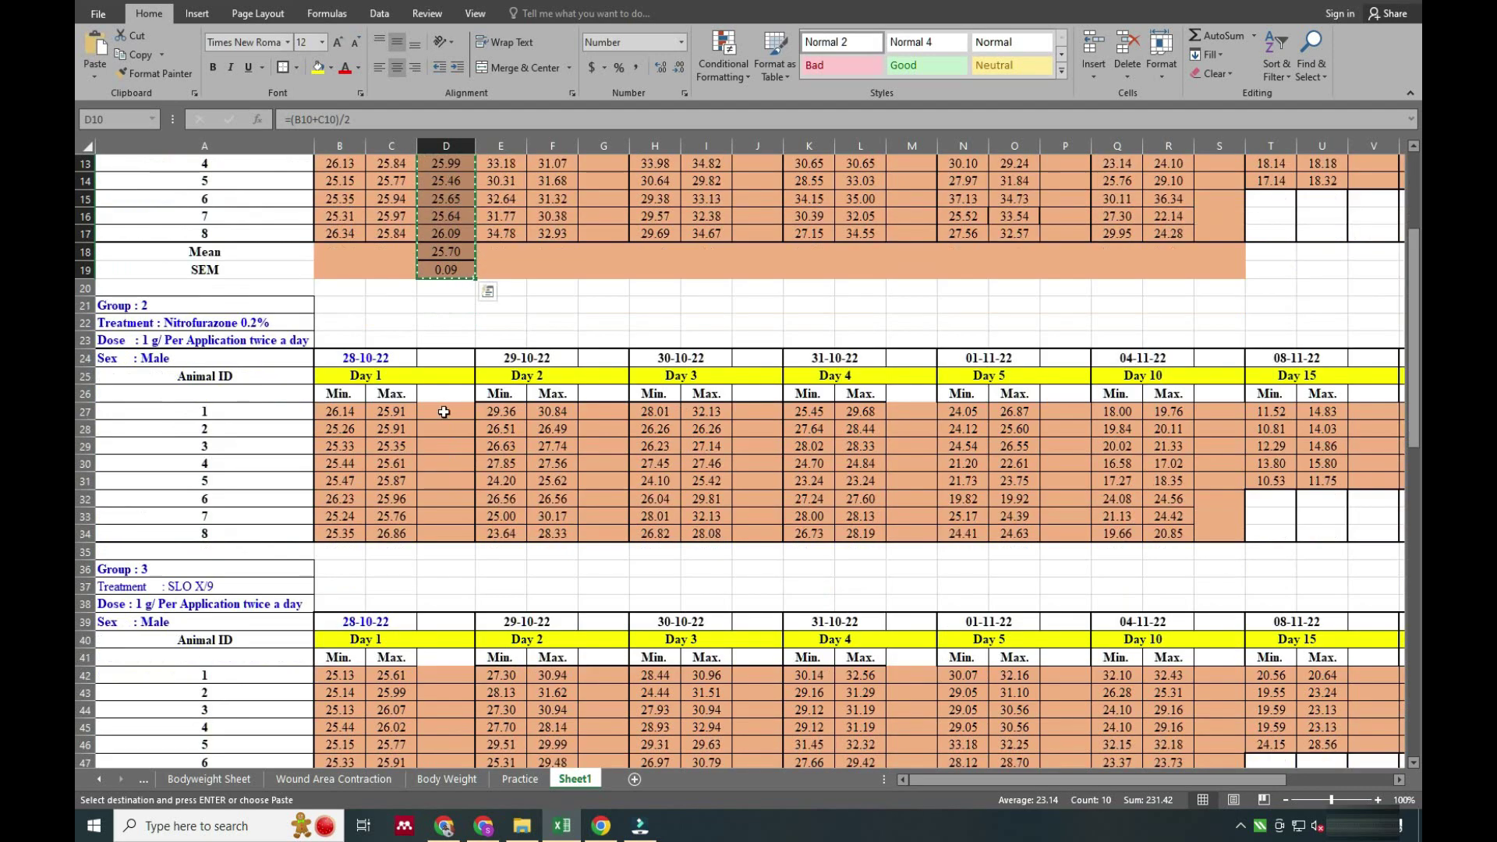
scroll(444, 412, "up", 4)
left_click_drag(441, 304, 439, 481)
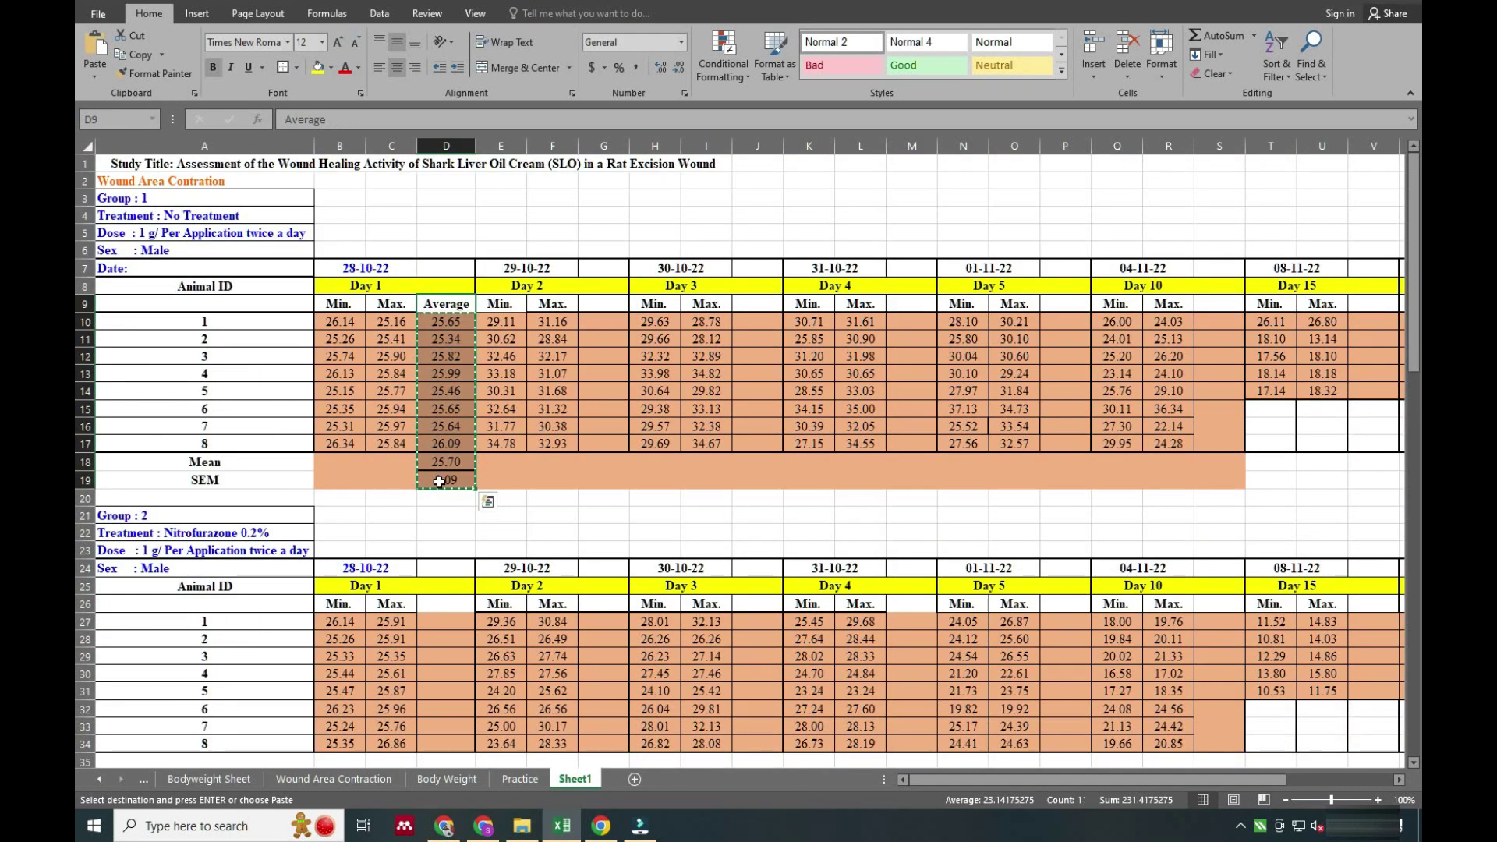
- Try to paste the copied Average block into Group 2 starting at D25
scroll(439, 481, "down", 4)
left_click(446, 377)
key("ctrl+v")
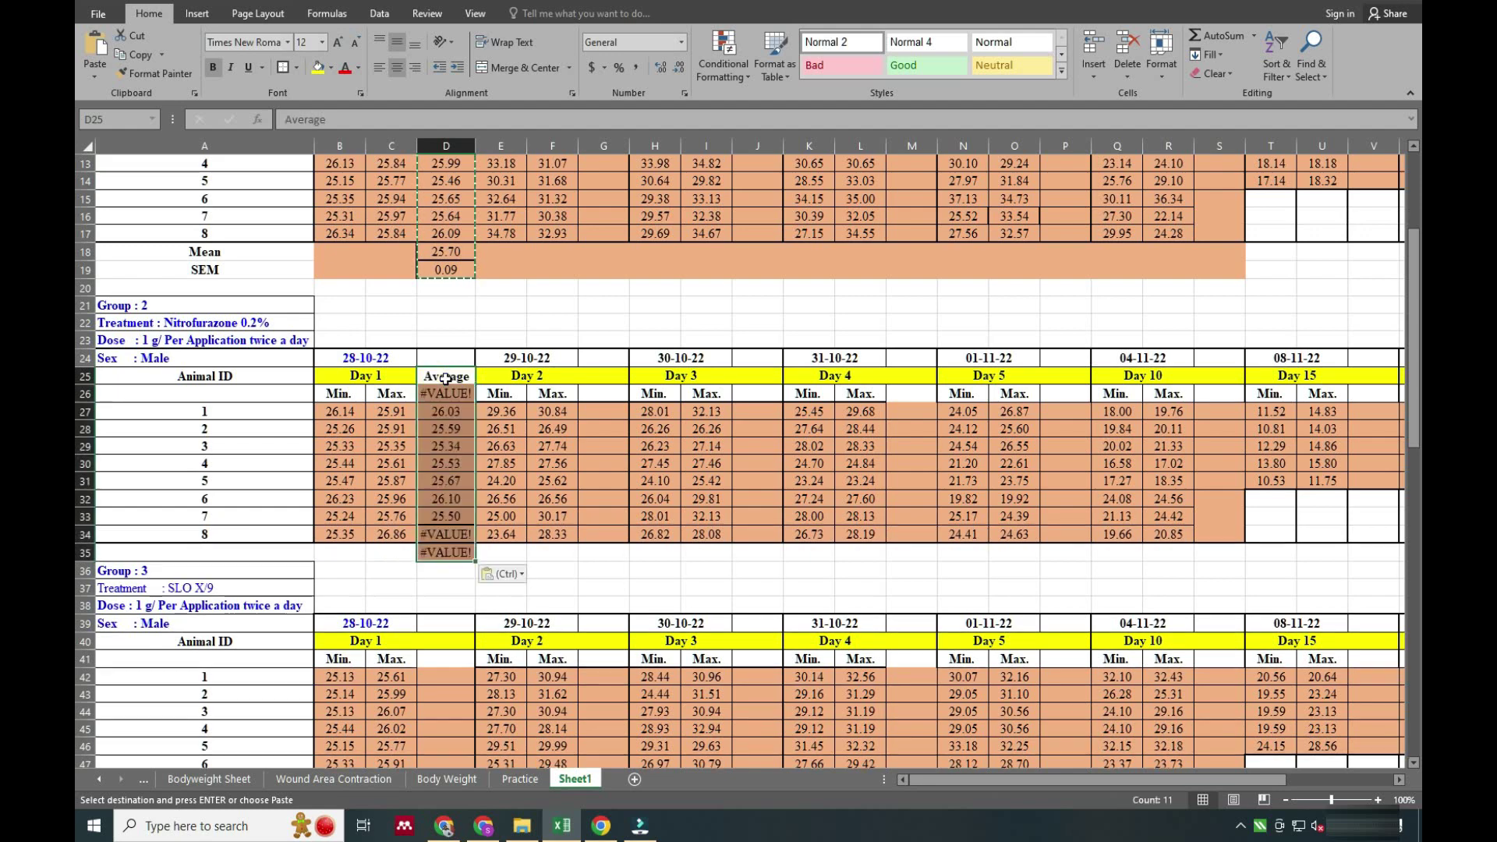
key("ctrl+z")
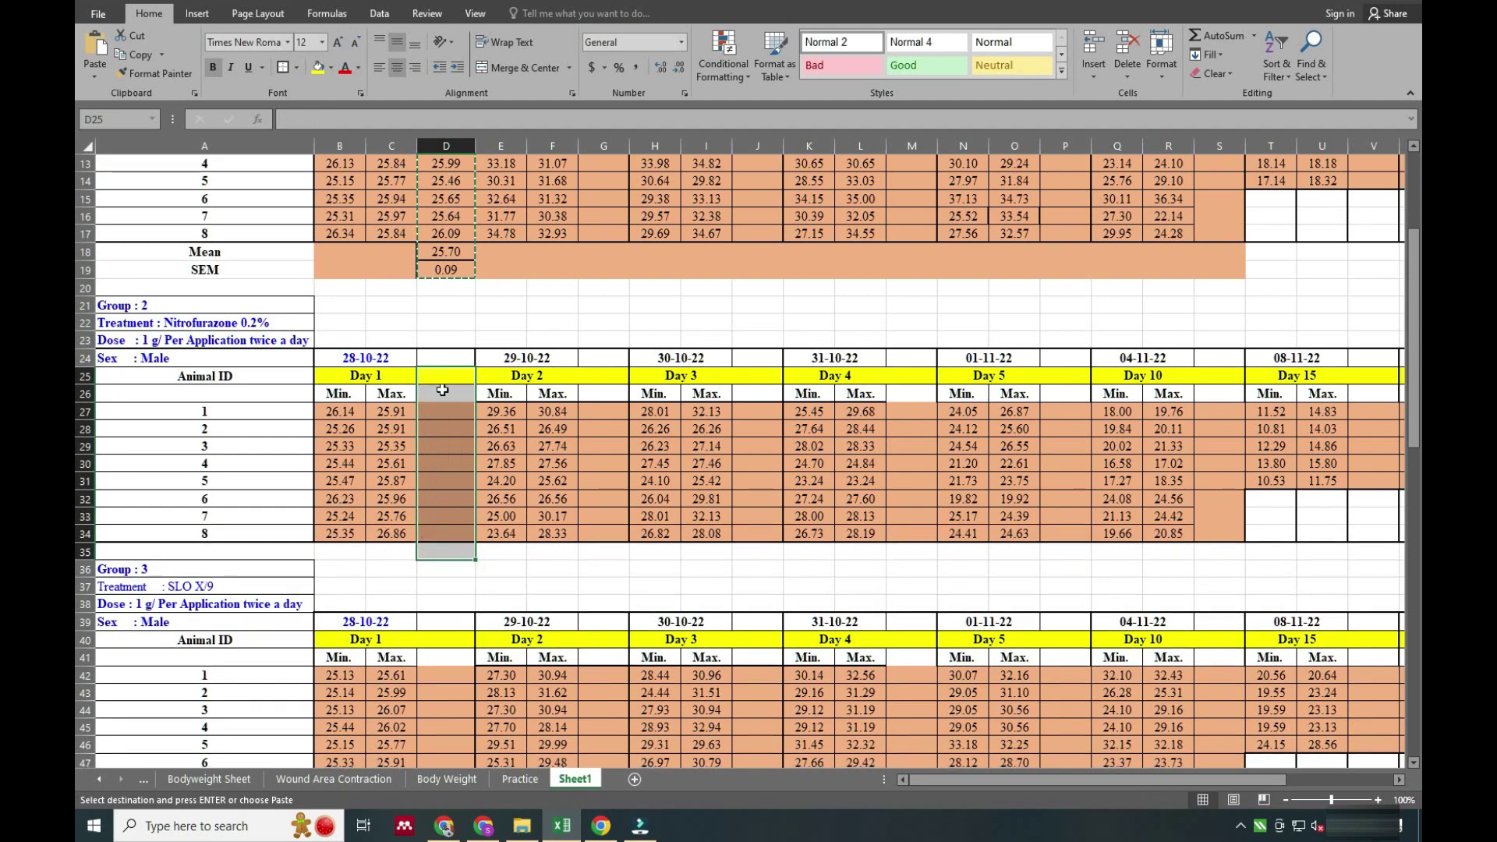
- Paste the Average block into the Day 1 column of Group 2 at D26 and Group 3 at D41
left_click(443, 393)
key("ctrl+v")
scroll(451, 492, "down", 4)
left_click(439, 448)
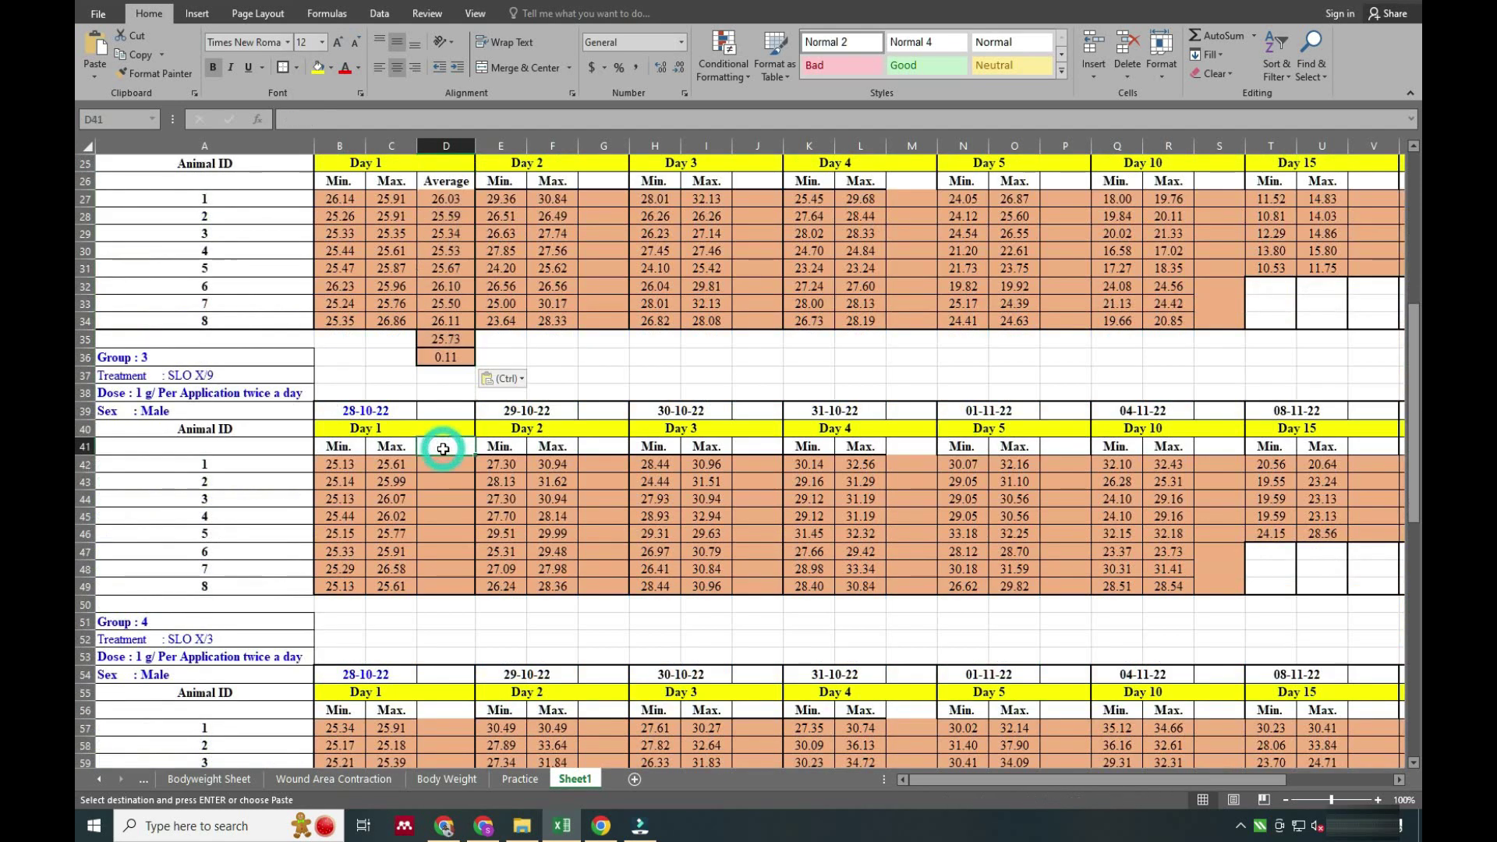
key("ctrl+v")
- Paste the Average block into the Day 1 column of Group 4 at D56 and Group 5 at D71
scroll(439, 448, "down", 4)
left_click(436, 499)
key("ctrl+v")
scroll(440, 503, "down", 1)
scroll(440, 503, "down", 5)
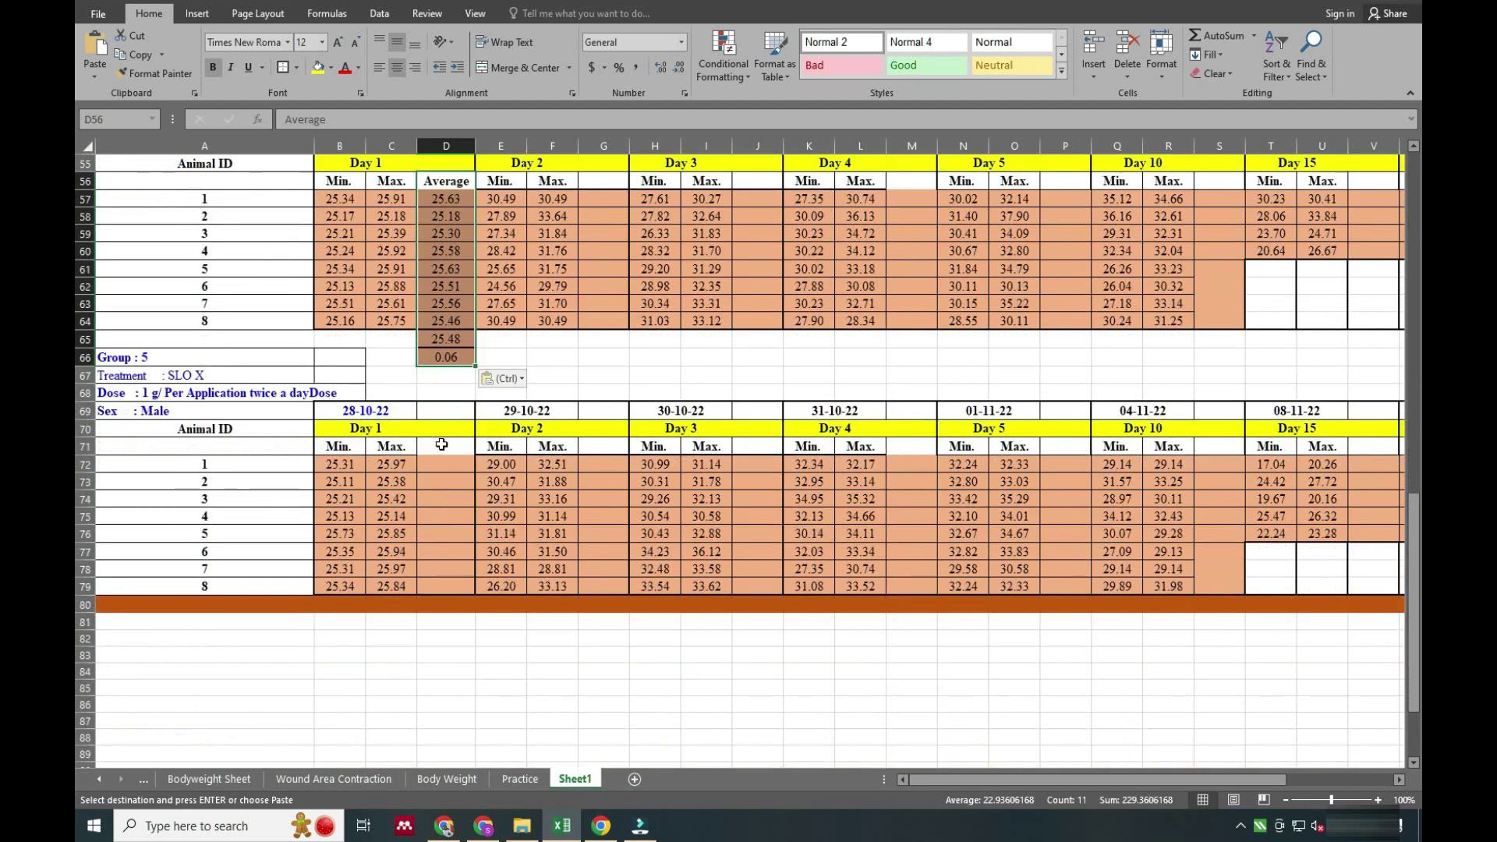
left_click(446, 446)
key("ctrl+v")
left_click(559, 672)
- Copy the whole Day 1 Average column D and paste it into column G for Day 2
scroll(559, 672, "up", 18)
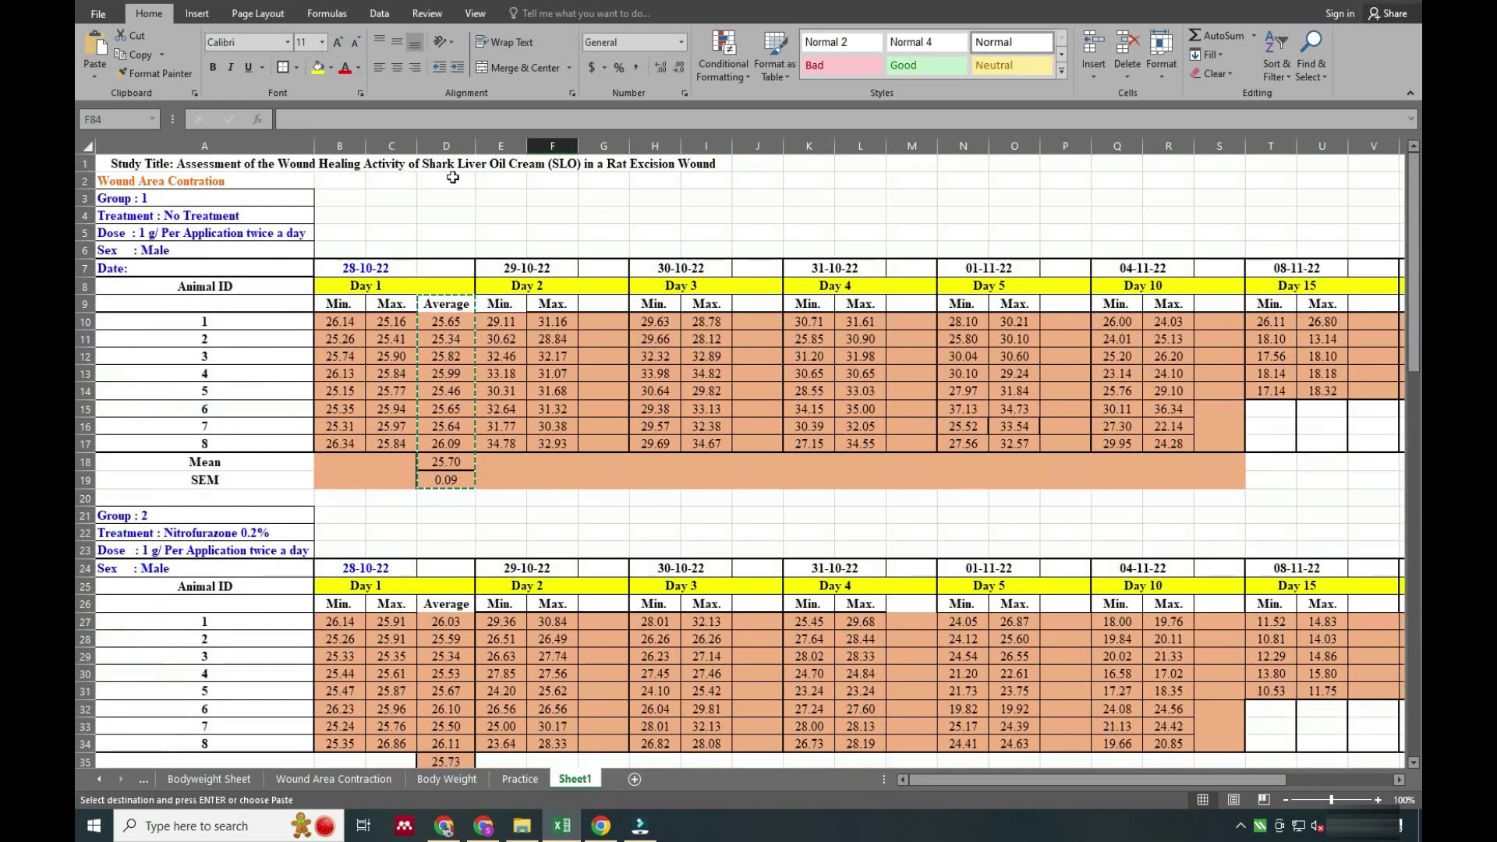
left_click(445, 145)
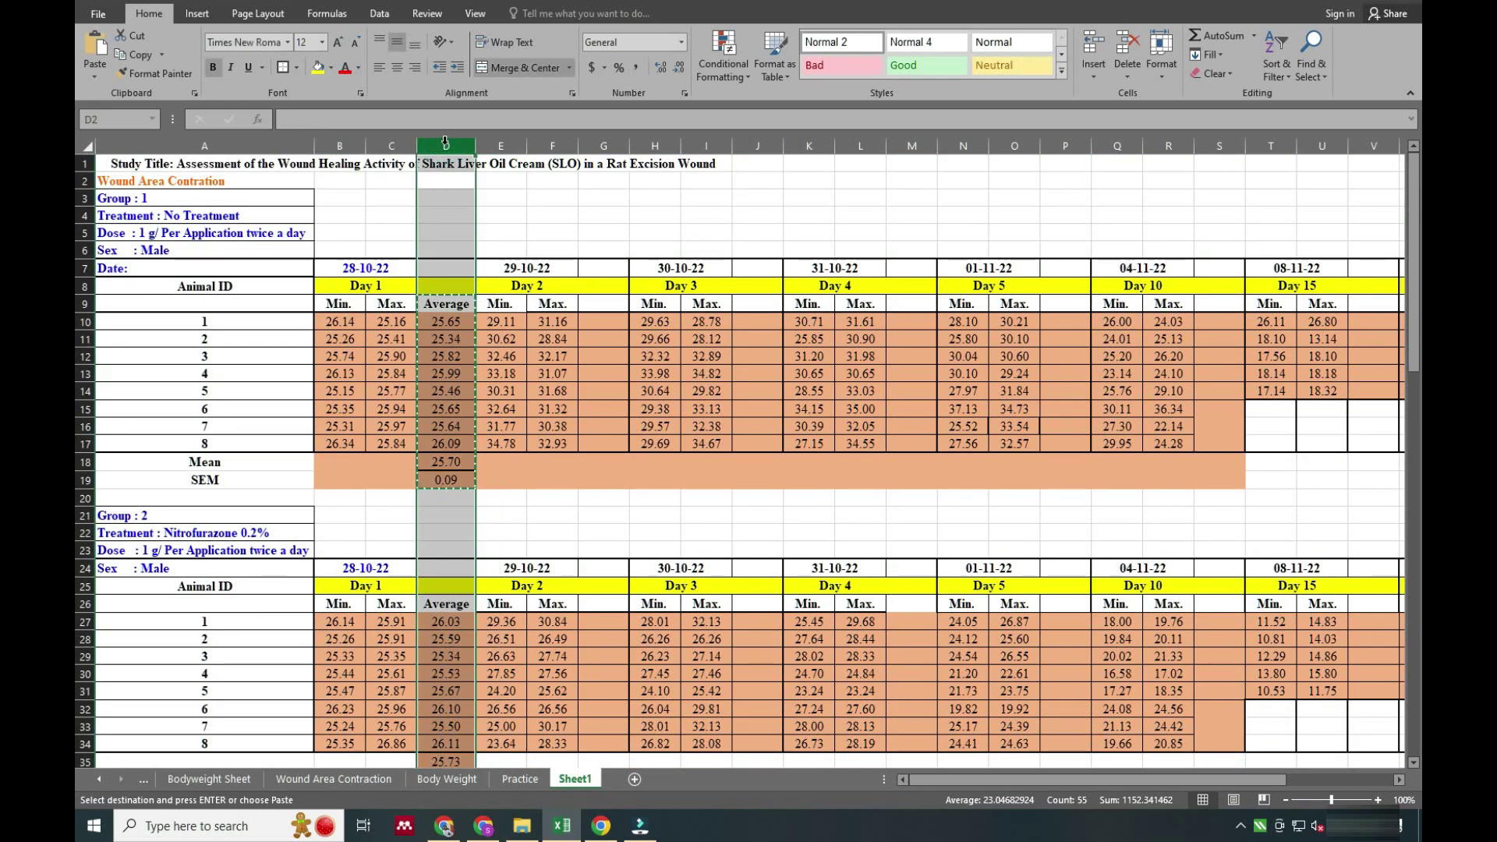
key("ctrl+c")
left_click(602, 146)
key("ctrl+v")
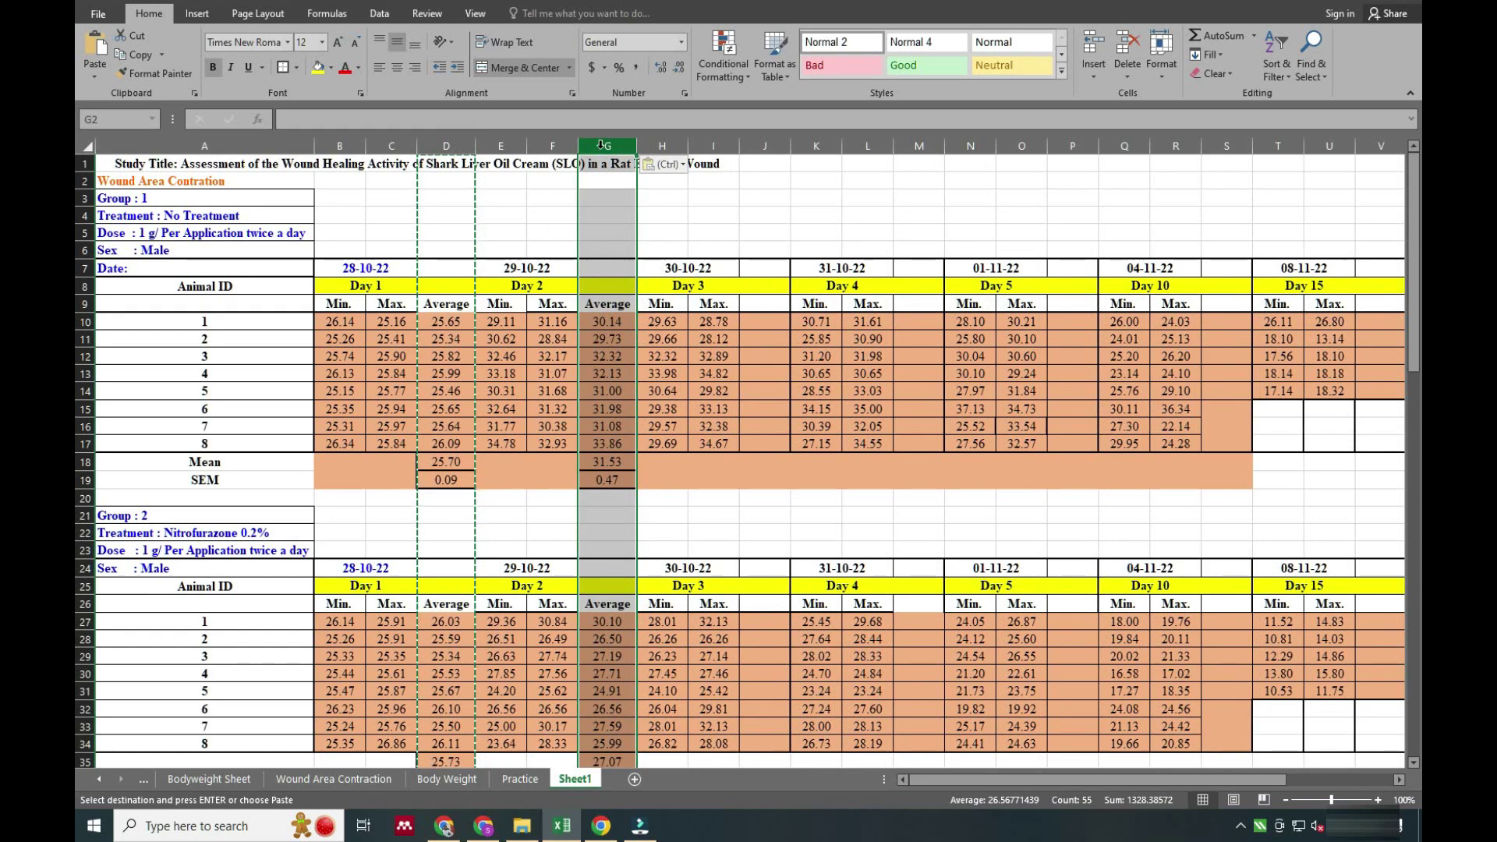
- Paste the copied Average column into columns J, M, P and S for Day 3, Day 4, Day 5 and Day 10
left_click(765, 146)
key("ctrl+v")
left_click(919, 145)
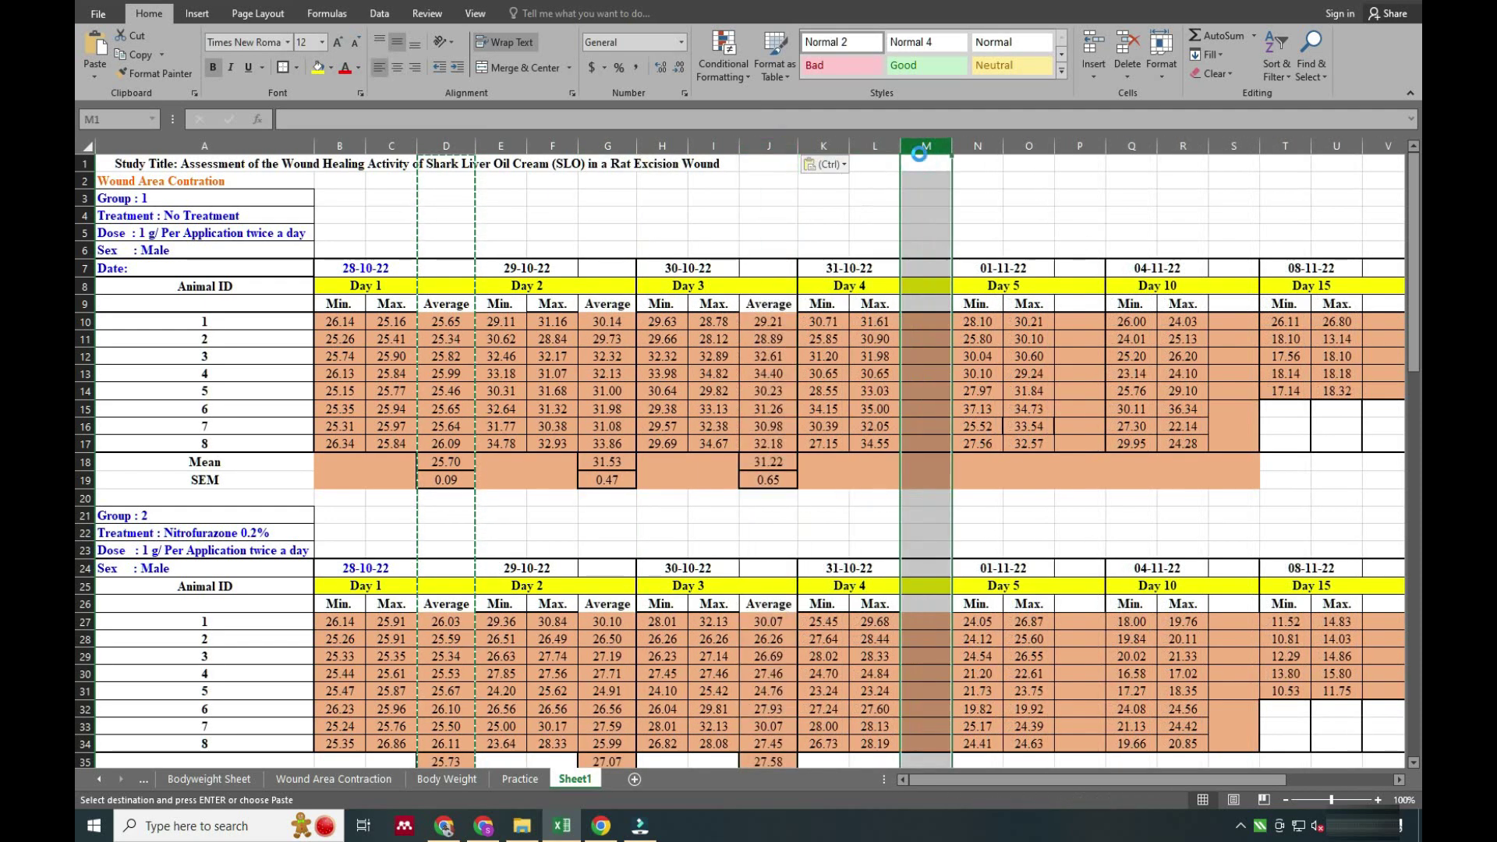
key("ctrl+v")
left_click(1083, 146)
key("ctrl+v")
left_click(1254, 146)
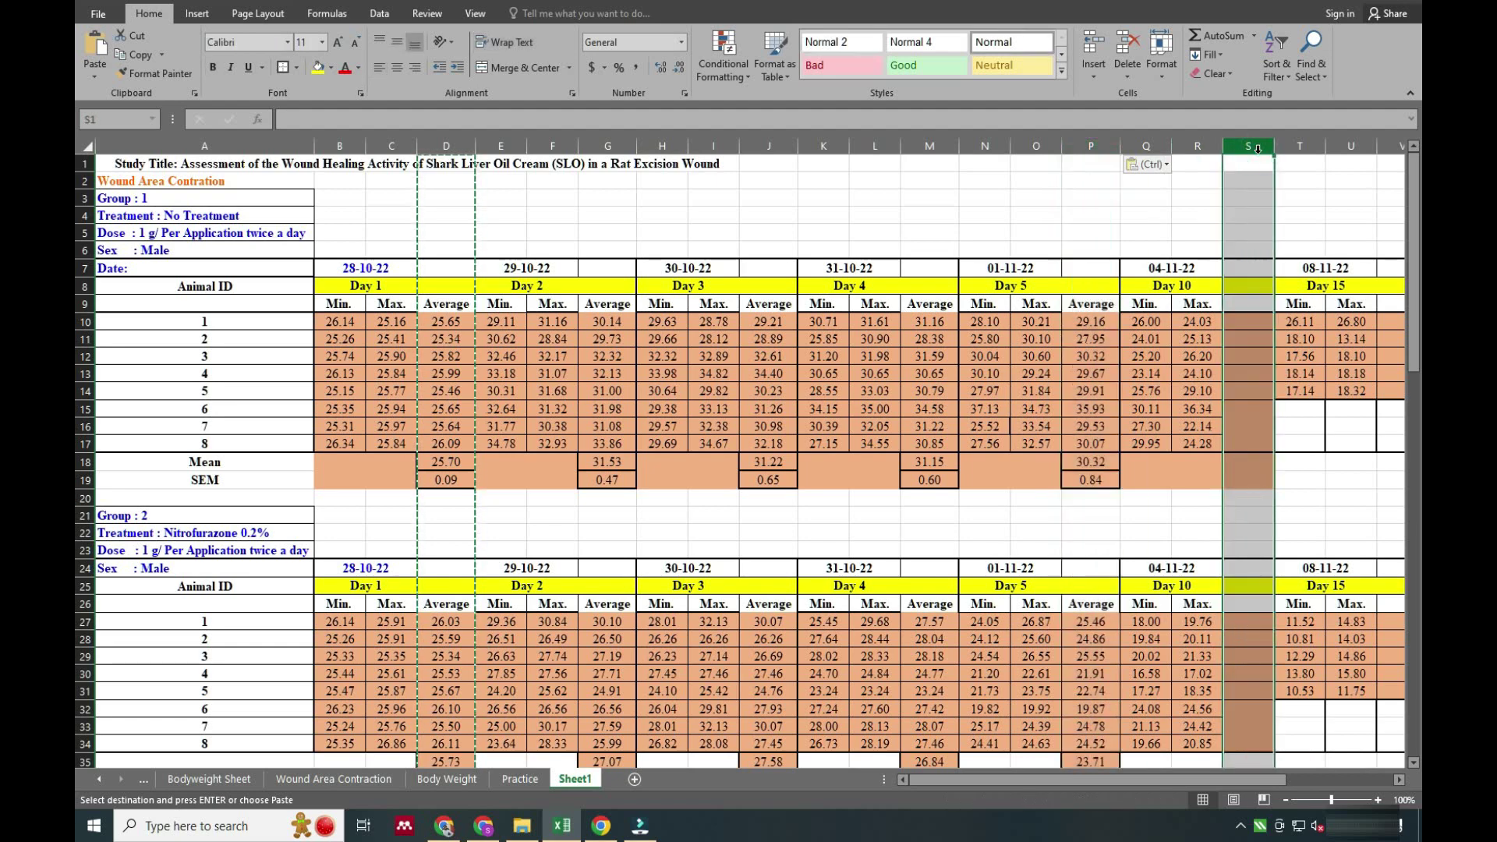
key("ctrl+v")
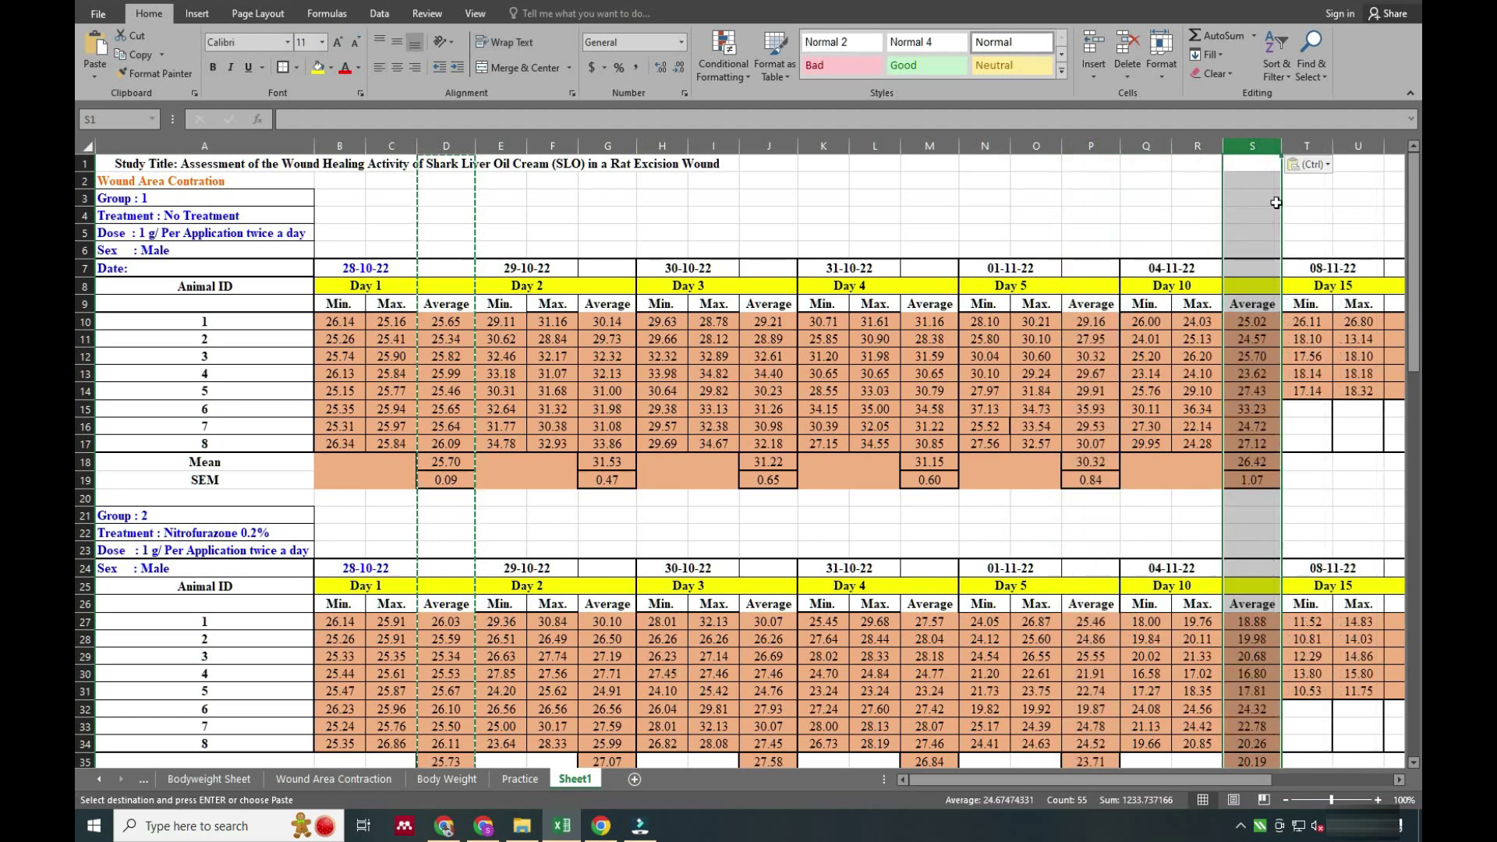
- Paste the Average column into column V for Day 15 and column Y for Day 20
left_click(1399, 779)
left_click(1030, 146)
key("ctrl+v")
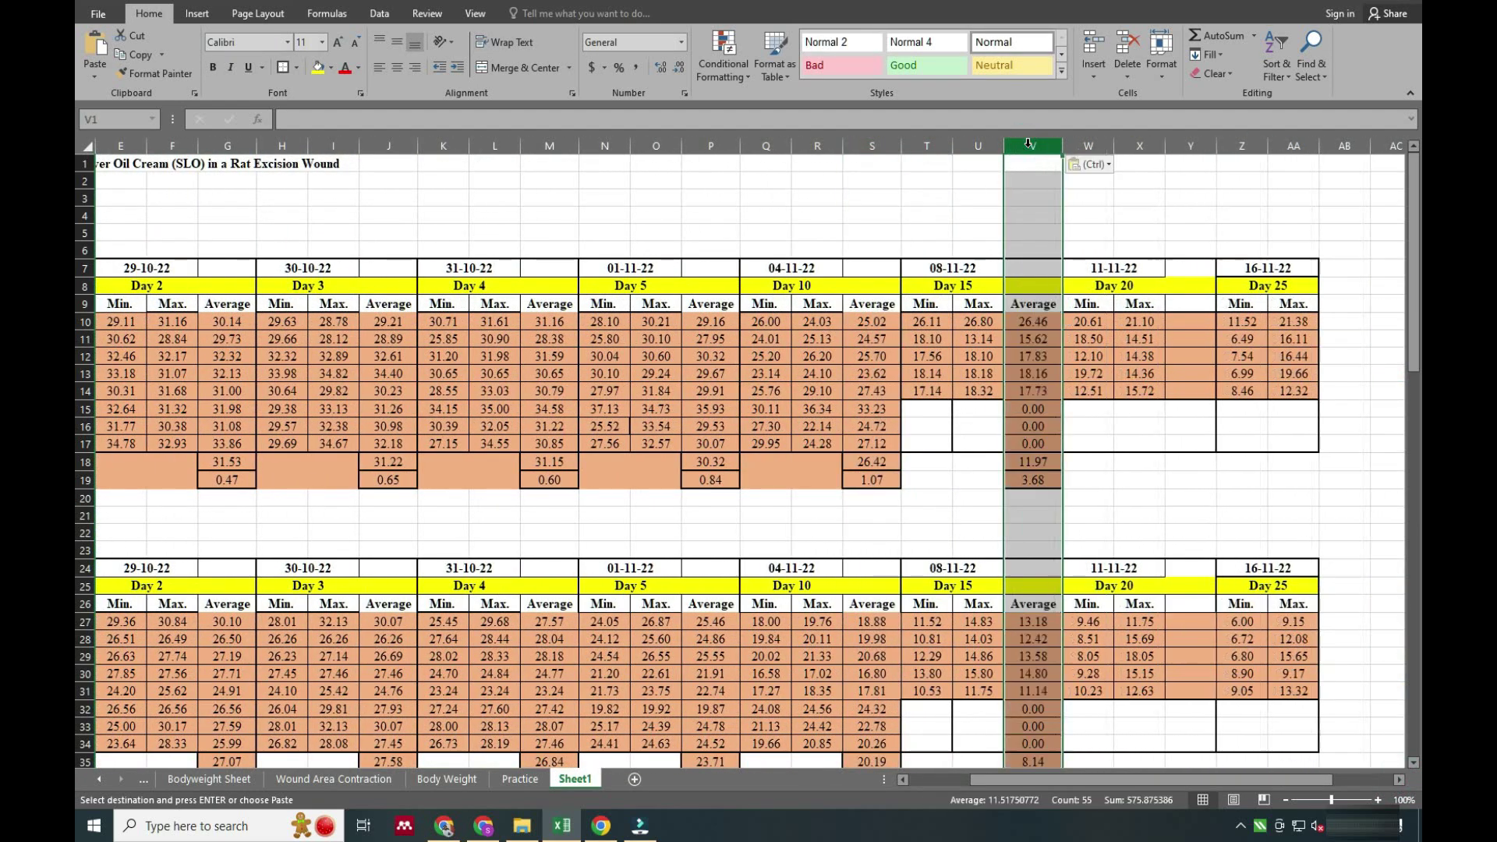
left_click(1191, 146)
key("ctrl+v")
left_click(1251, 519)
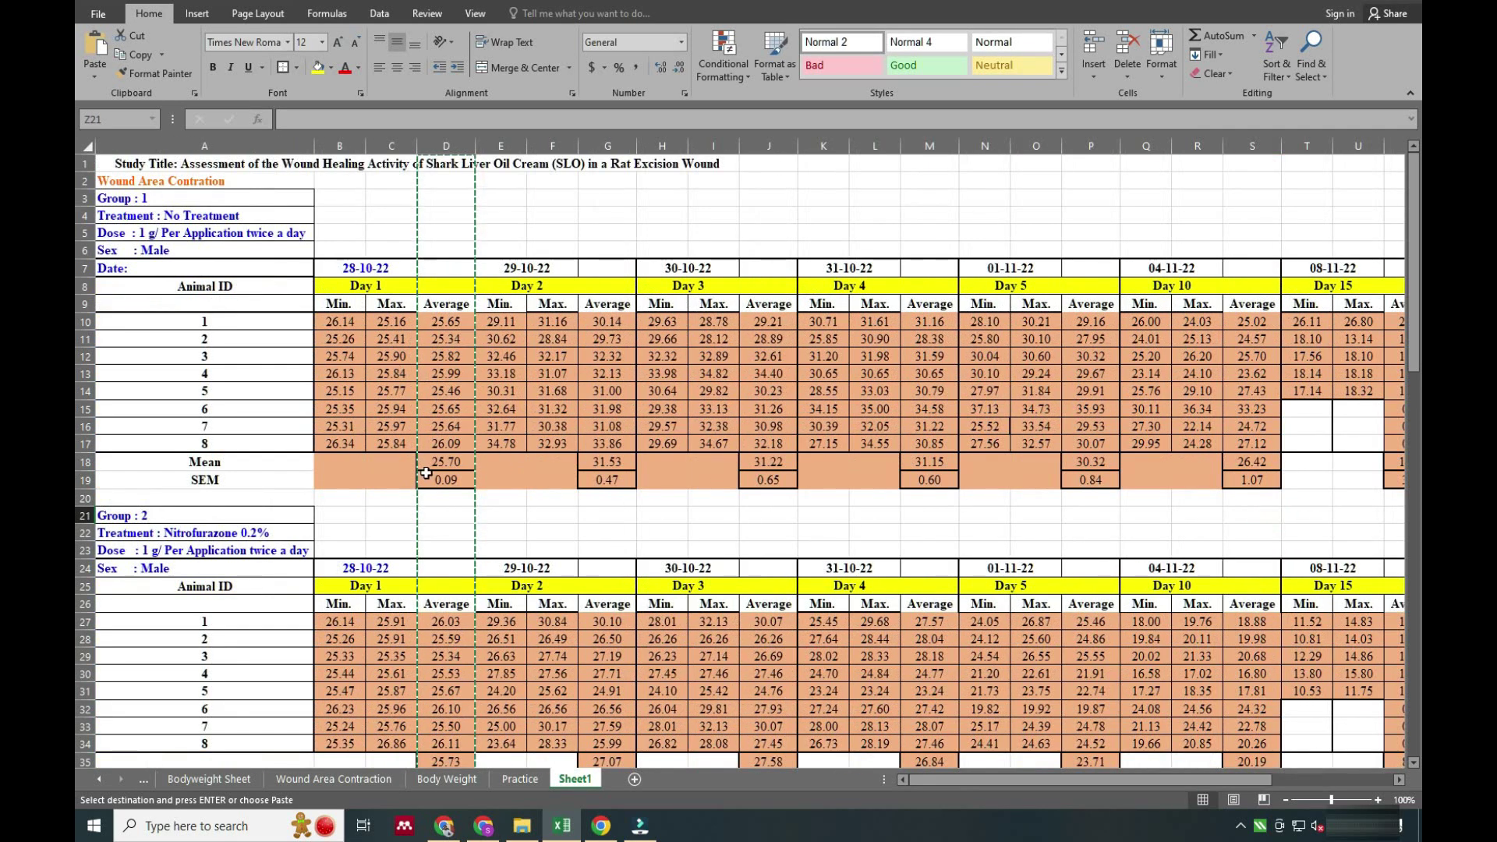
- Clear the zero averages of animals 6 to 8 in Group 1 for Day 15 (V15:V17) and Day 20 (Y15:Y17)
scroll(419, 468, "right", 3)
left_click_drag(820, 408, 821, 443)
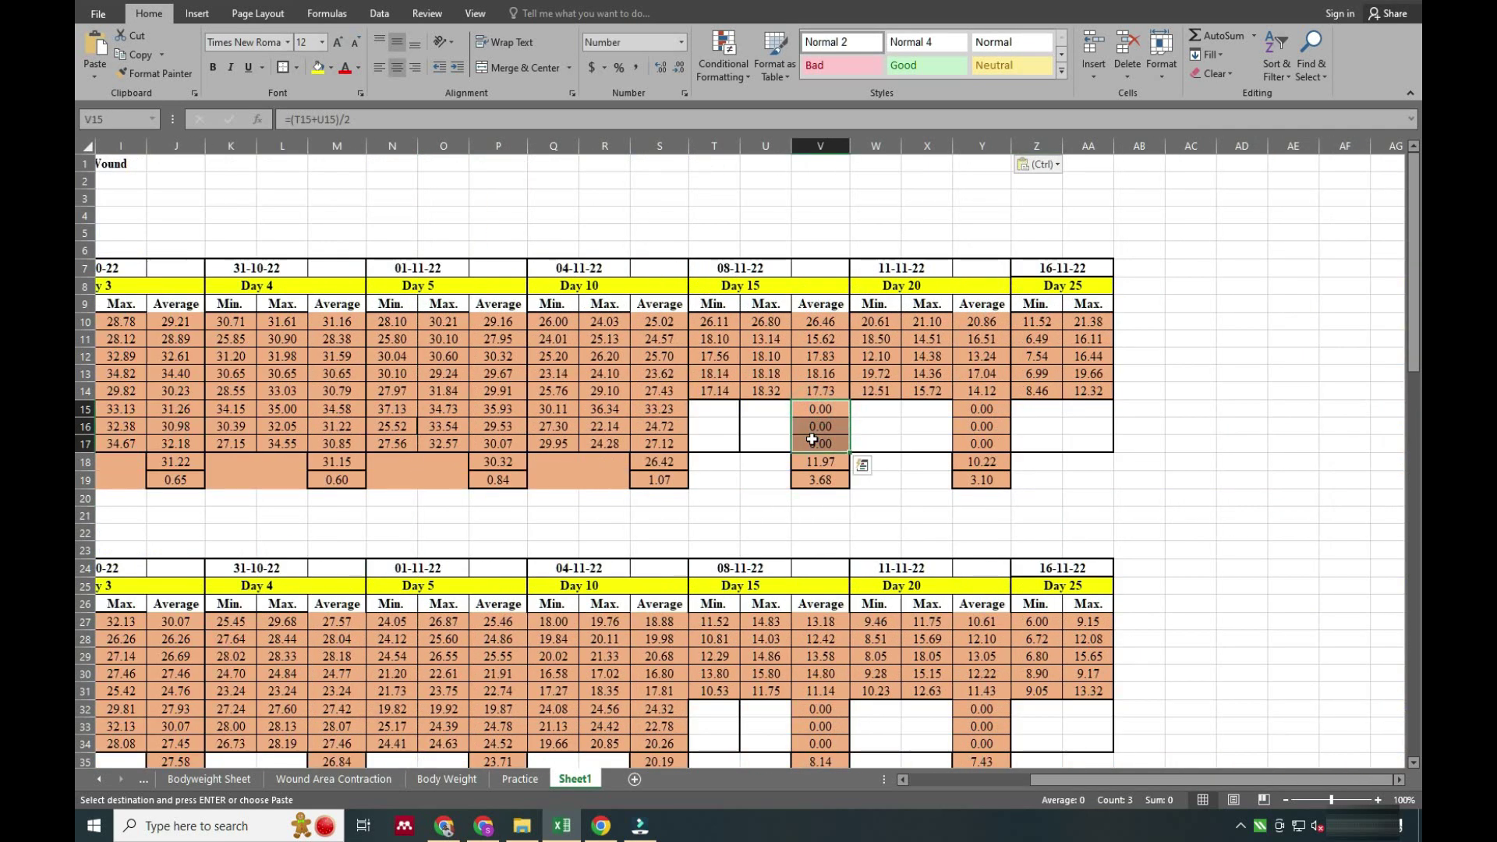
key("Delete")
left_click_drag(964, 411, 975, 443)
key("Delete")
- Change the Group 1 Day 15 mean formula in V18 to =AVERAGE(V10:V14)
double_click(826, 461)
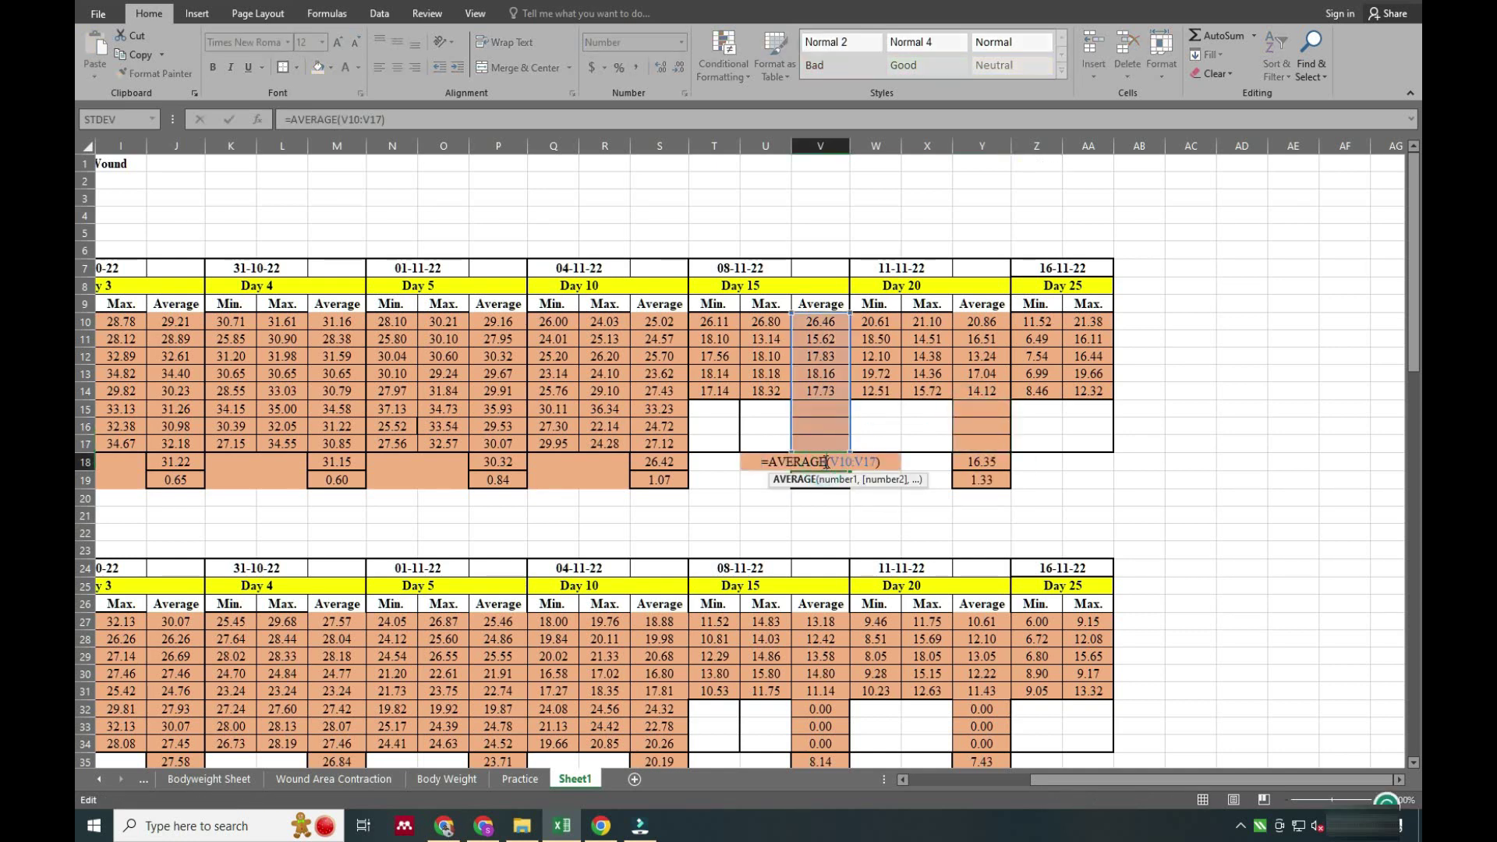
left_click(874, 461)
key("BackSpace")
type("4")
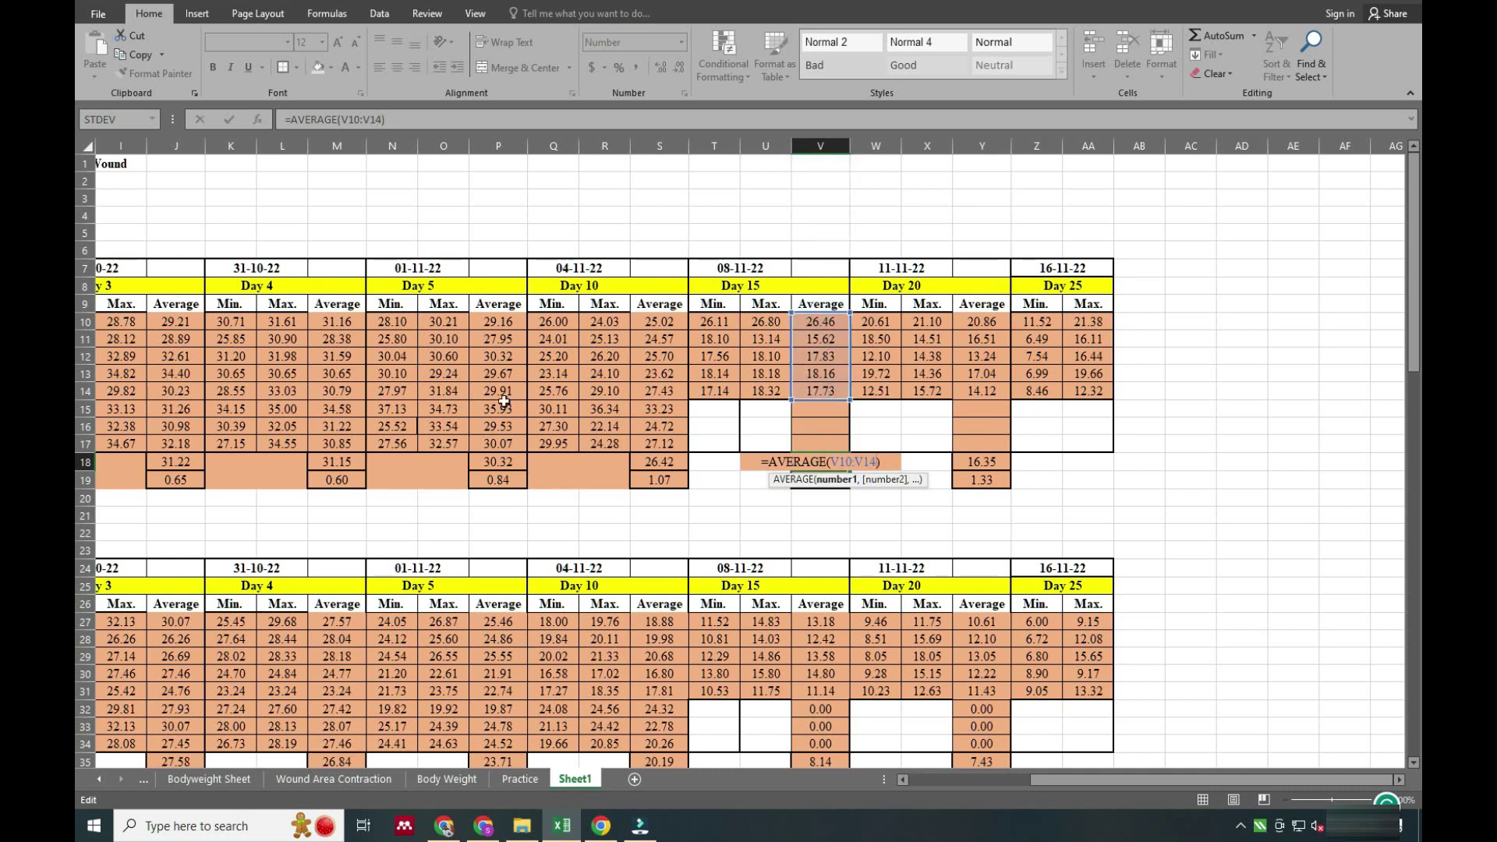
- Copy the Day 15 Mean and SEM cells V18:V19 and paste them into Day 20 at Y18
left_click(825, 484)
key("shift+Up")
key("ctrl+v")
key("ctrl+c")
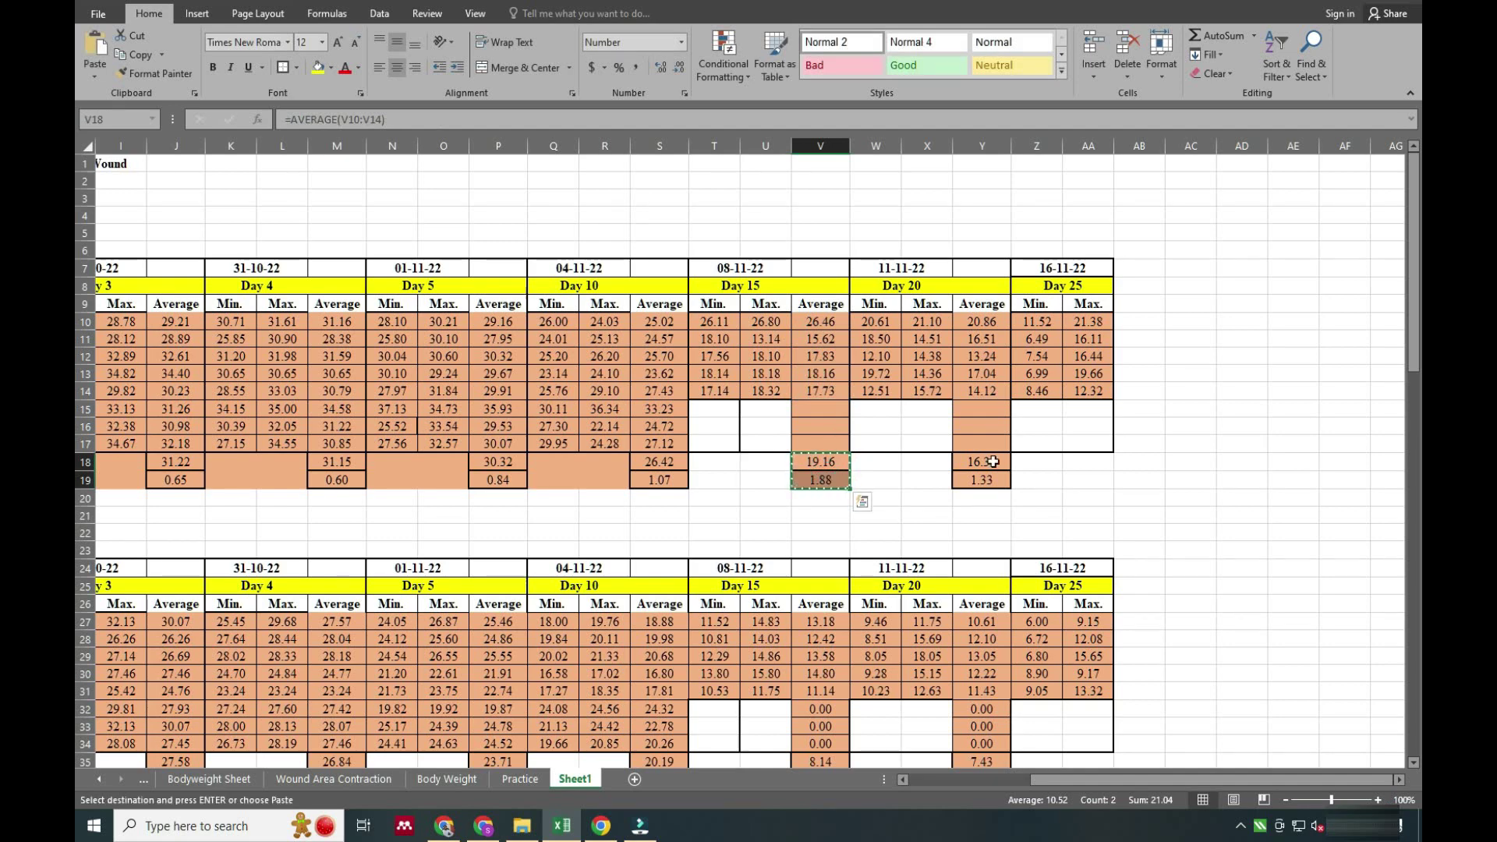
left_click(982, 462)
key("ctrl+v")
- Paste the copied Mean and SEM formulas into V35 and Y35 of Group 2 and V50 and Y50 of Group 3
scroll(981, 475, "down", 4)
left_click(820, 552)
key("ctrl+v")
left_click(971, 552)
key("ctrl+v")
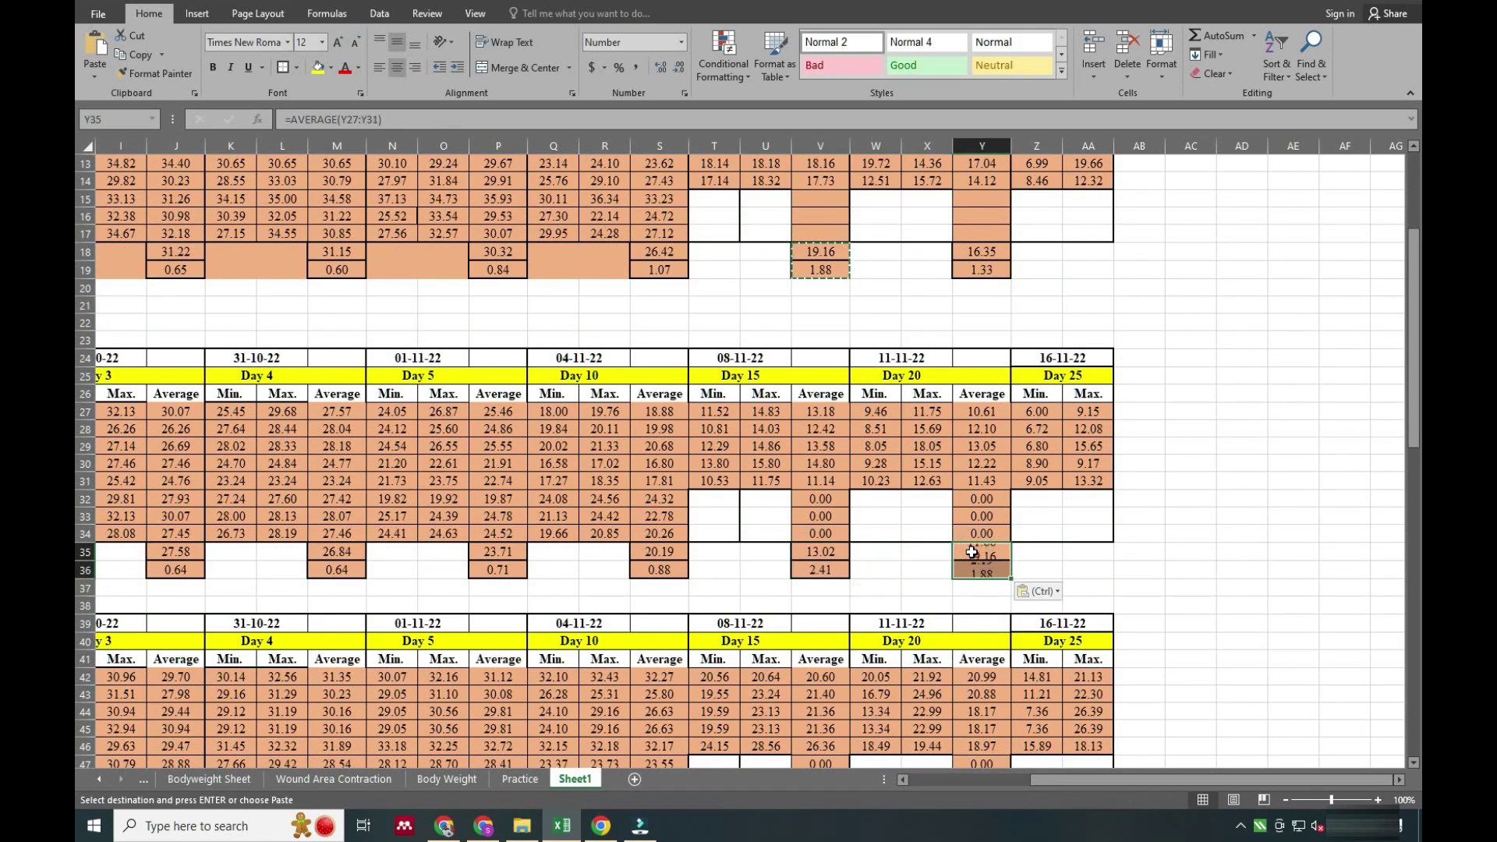
scroll(972, 552, "down", 4)
left_click(821, 604)
key("ctrl+v")
left_click(975, 606)
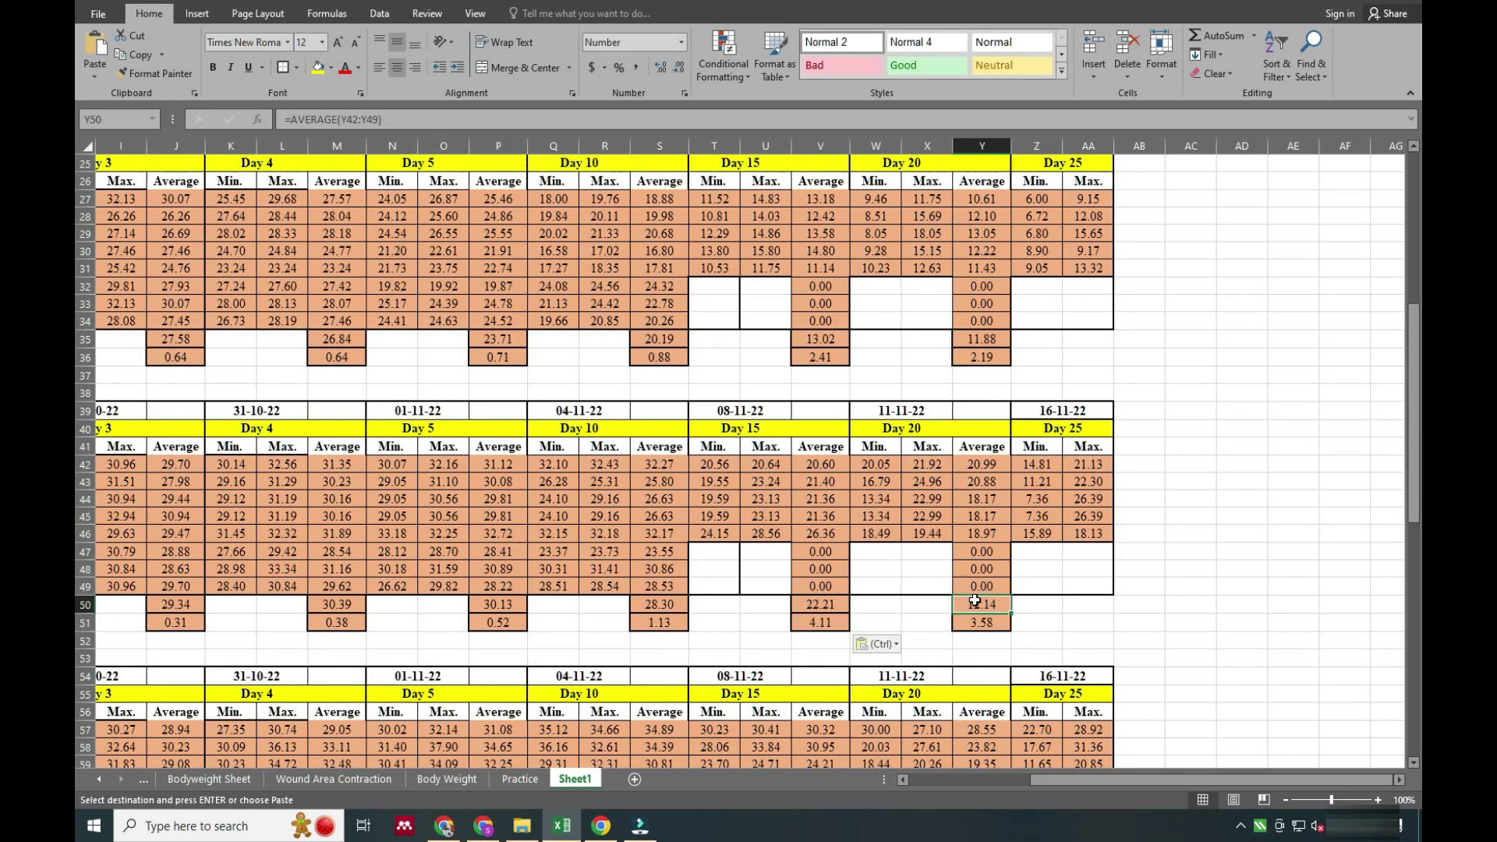
key("ctrl+v")
- Paste the copied Mean and SEM formulas into Y65 and V65 of Group 4
scroll(974, 601, "down", 8)
left_click(978, 446)
key("ctrl+v")
left_click(821, 446)
key("ctrl+v")
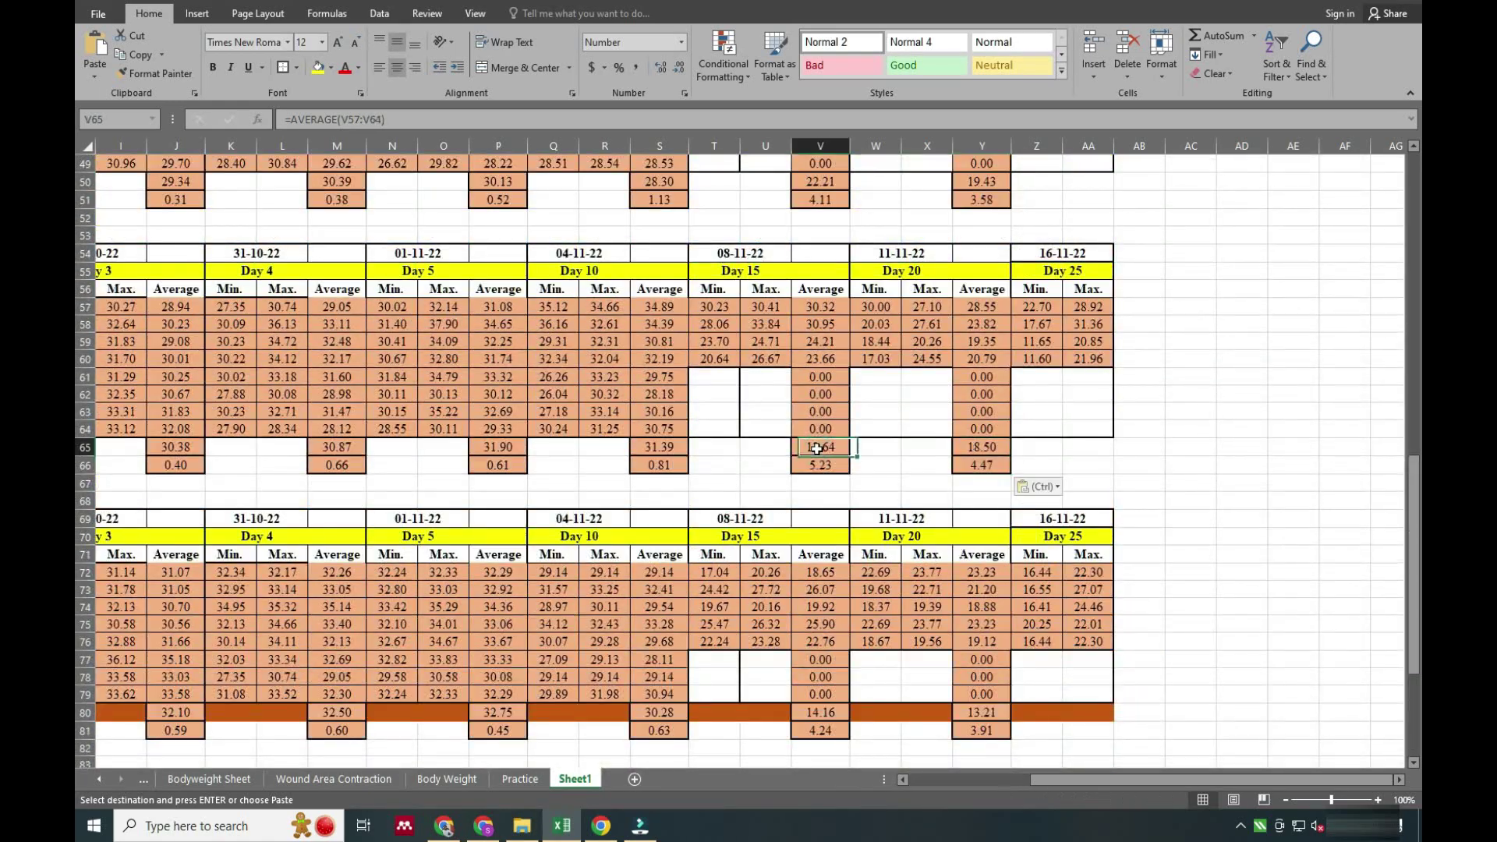
- Paste the Mean and SEM formulas into Y80 and V80 of Group 5 and clear the zero averages in rows 77 to 79
scroll(975, 468, "down", 4)
left_click(981, 499)
key("ctrl+v")
left_click(820, 499)
key("ctrl+v")
double_click(826, 501)
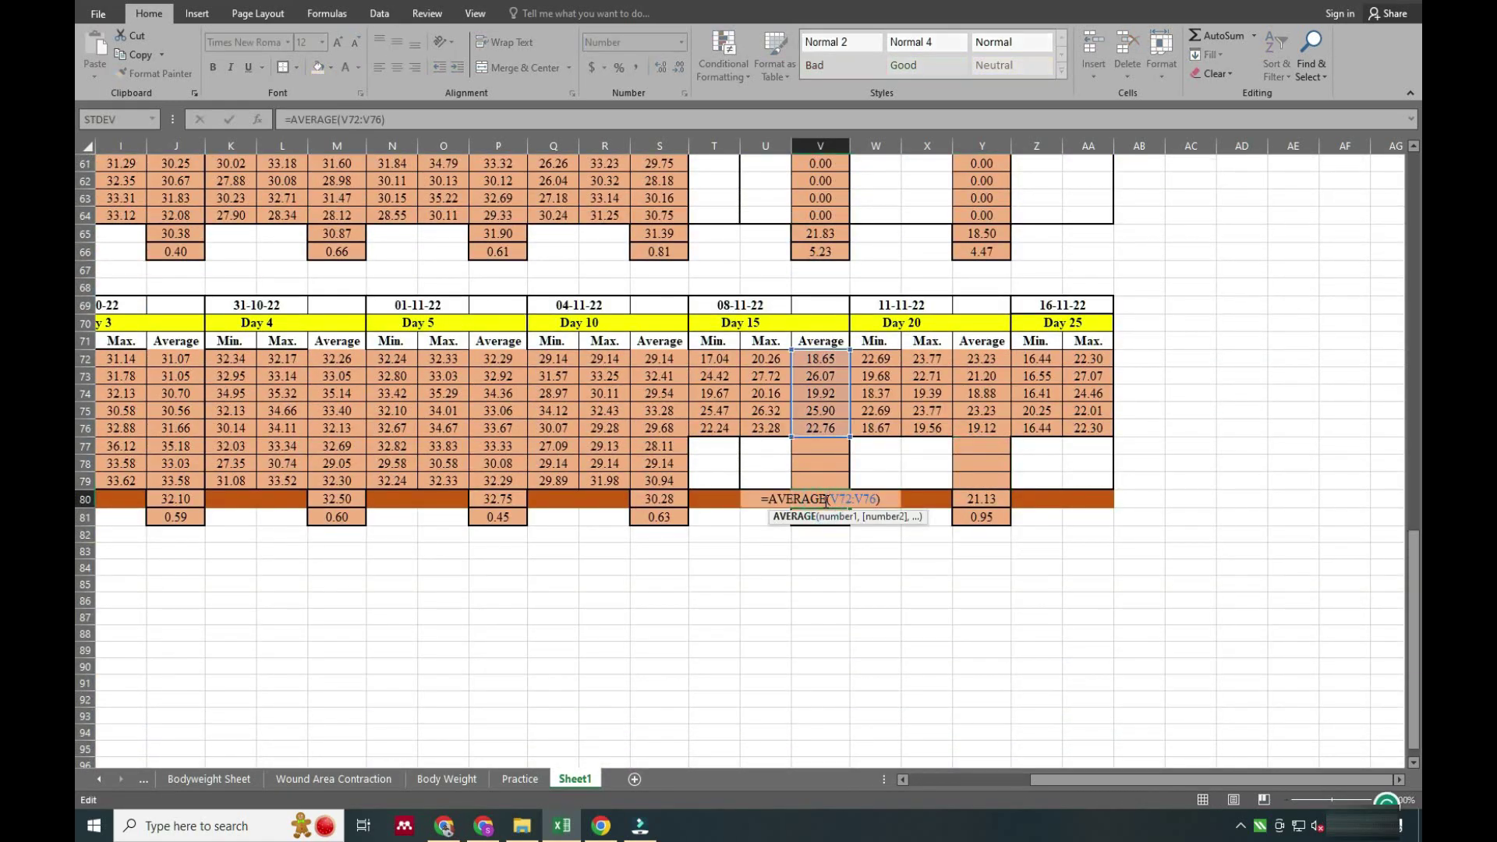
key("Return")
- Clear the zero averages of Group 4 in V61:V64 and Y61:Y64
scroll(827, 499, "up", 4)
left_click_drag(821, 376, 821, 428)
key("Delete")
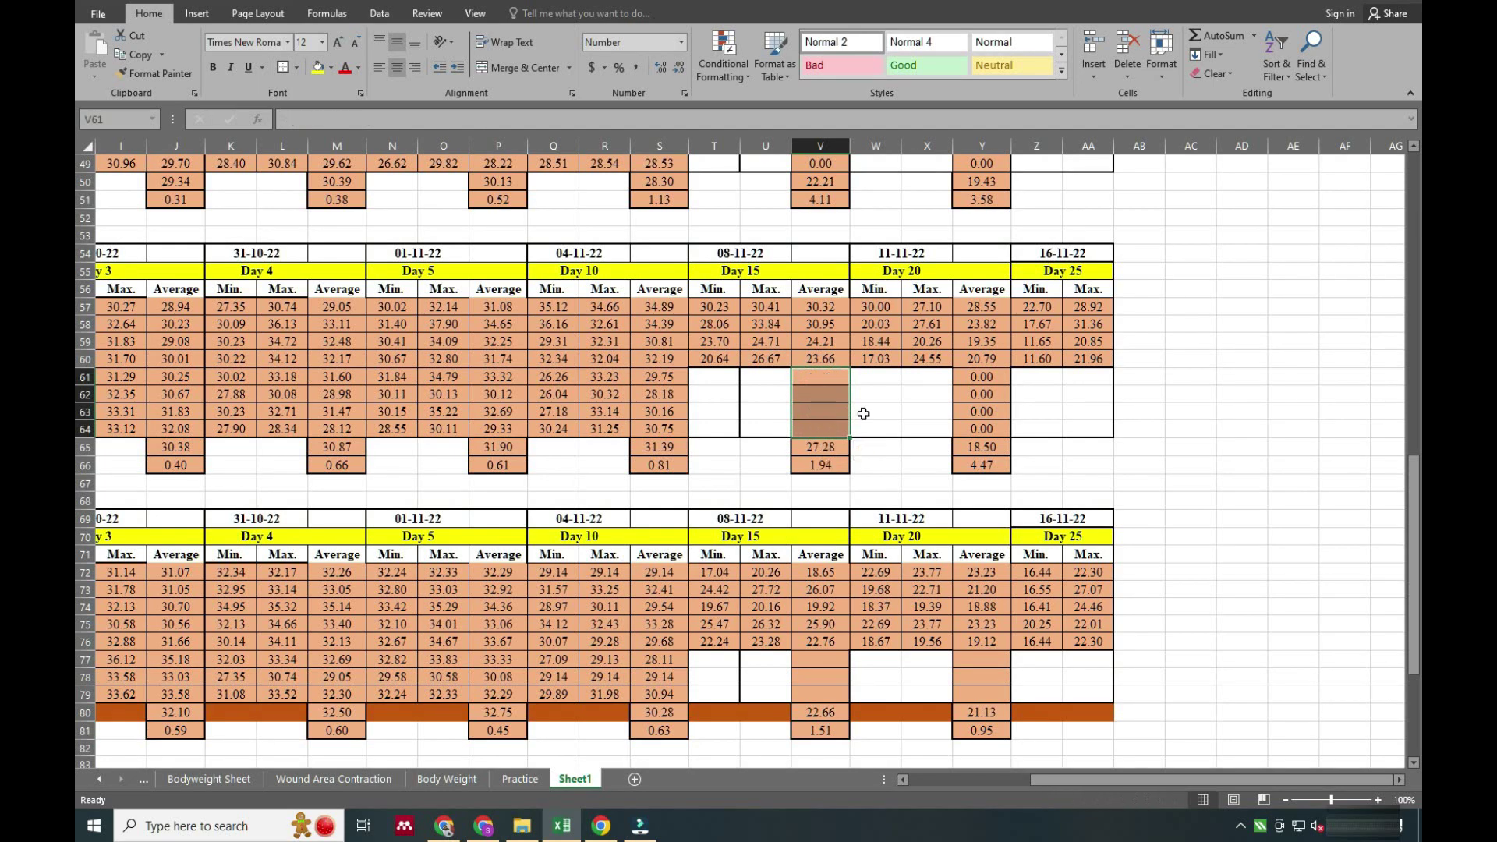
left_click_drag(982, 377, 982, 428)
key("Delete")
- Clear the zero averages of Group 3 in V47:V49 and Y47:Y49
scroll(978, 428, "up", 4)
scroll(978, 428, "up", 2)
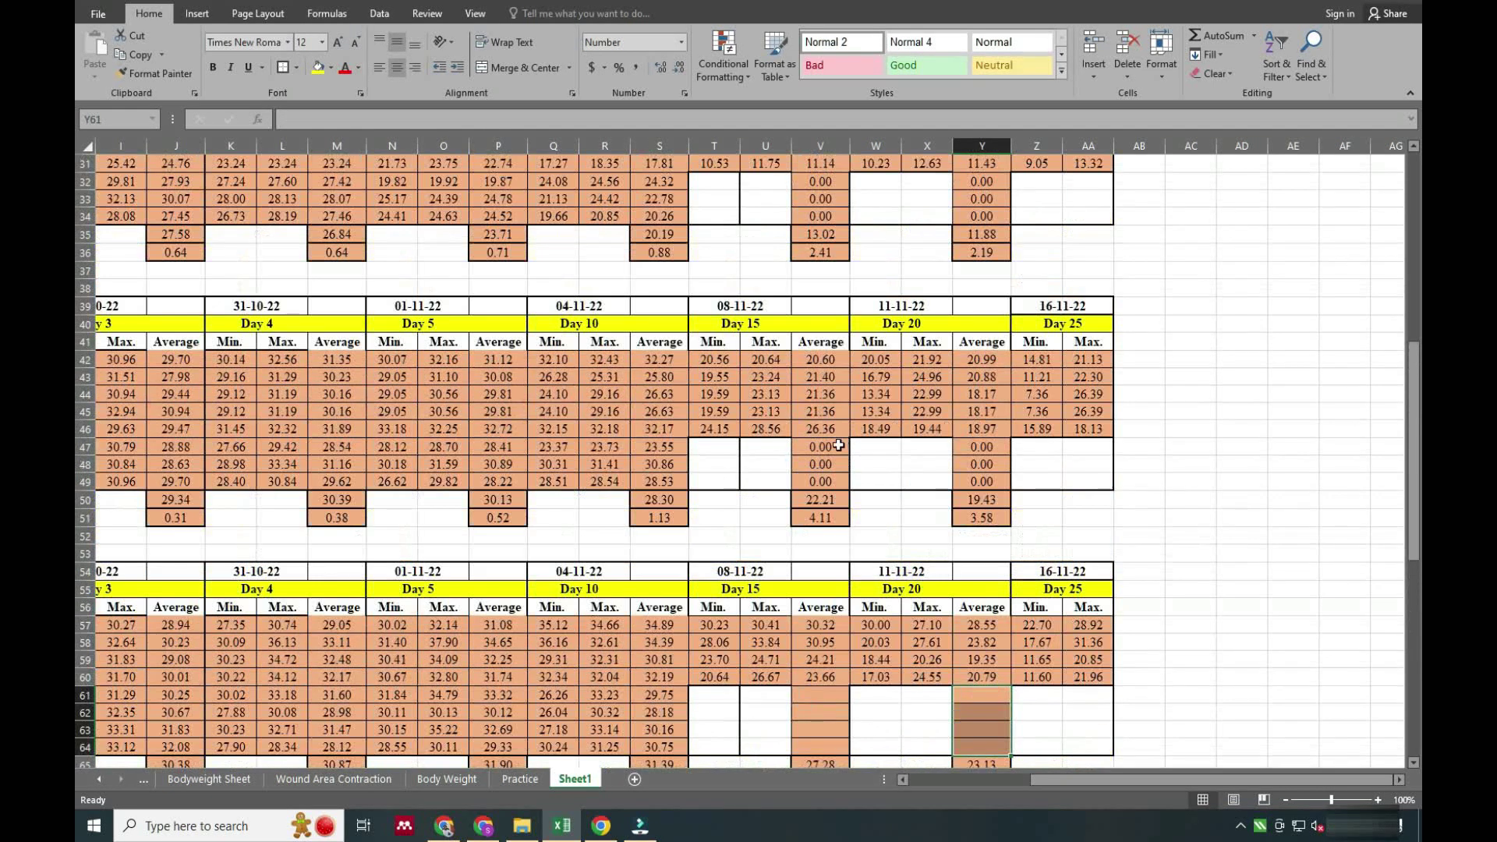
left_click_drag(840, 444, 828, 480)
key("Delete")
left_click_drag(964, 444, 974, 477)
key("Delete")
- Clear the zero averages of Group 2 in V32:V34 and Y32:Y34
scroll(971, 472, "up", 3)
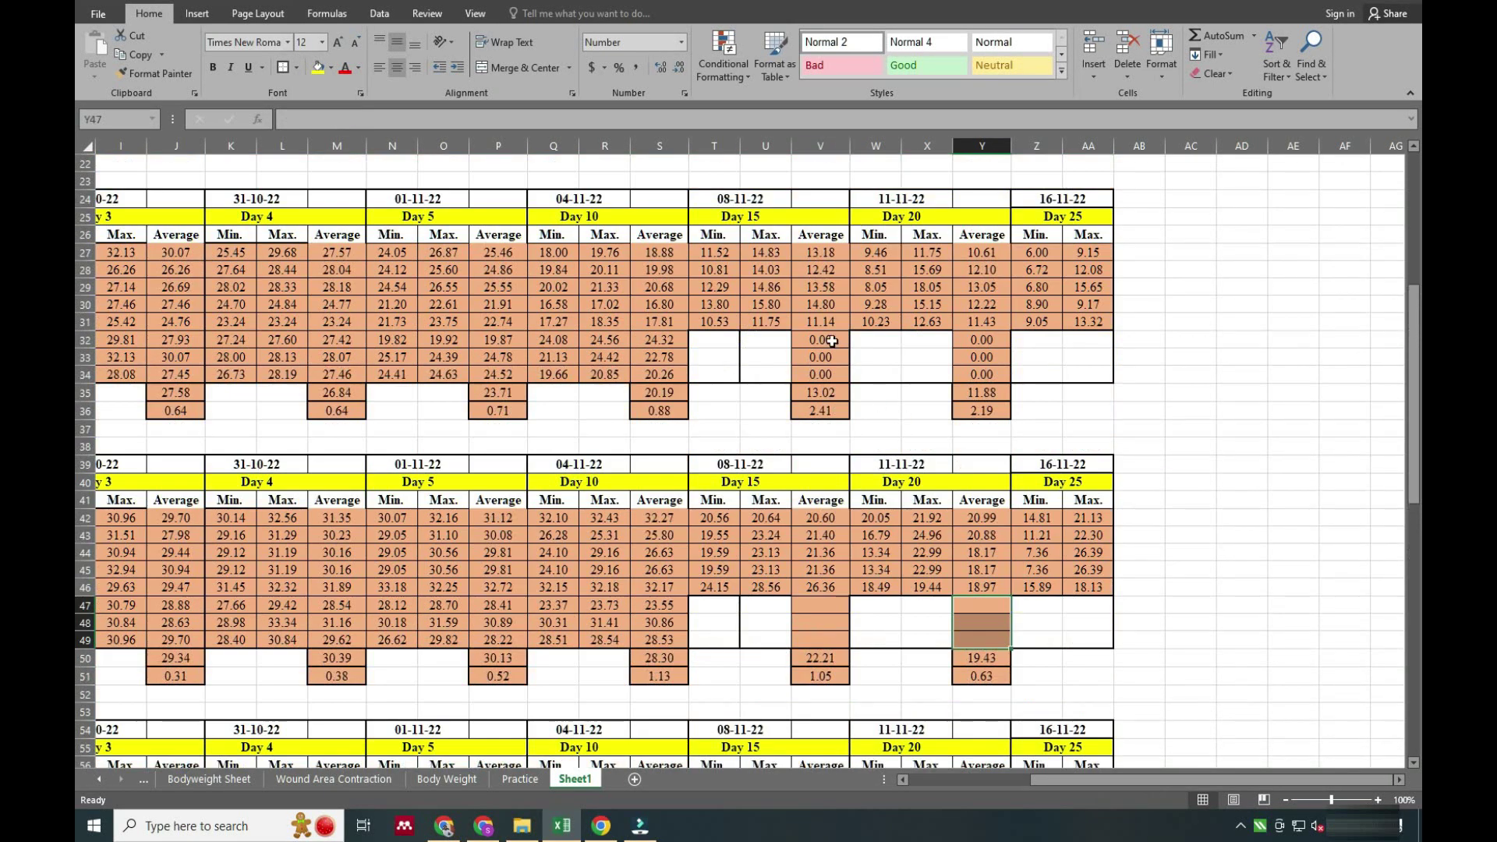
left_click_drag(828, 340, 823, 374)
key("Delete")
left_click_drag(971, 337, 975, 372)
key("Delete")
scroll(962, 364, "up", 4)
scroll(833, 299, "down", 4)
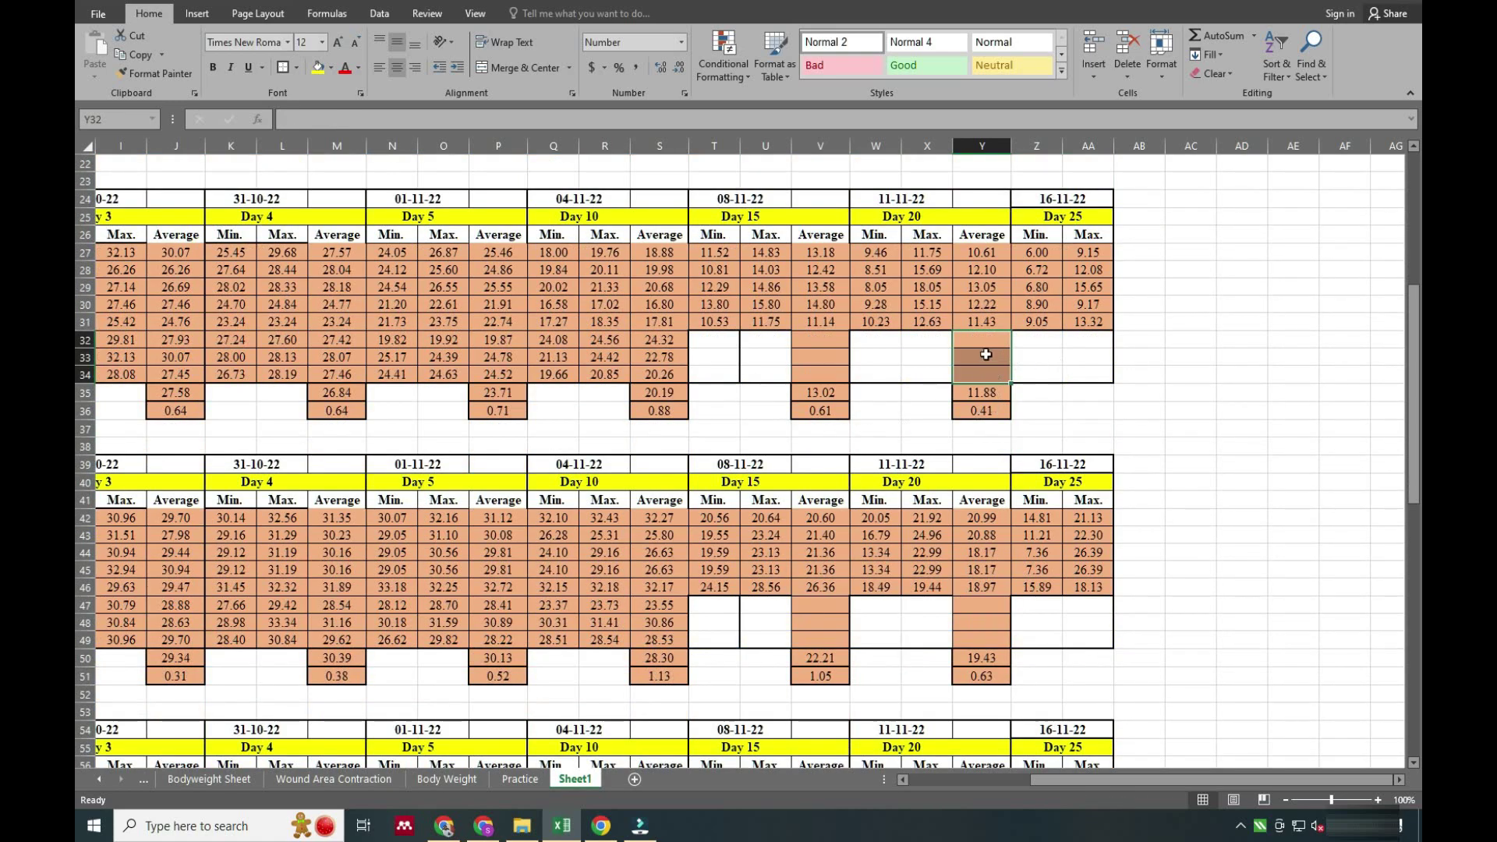
- Copy the whole Day 20 Average column Y and paste it into column AB for Day 25
scroll(986, 355, "up", 7)
left_click(983, 144)
key("ctrl+c")
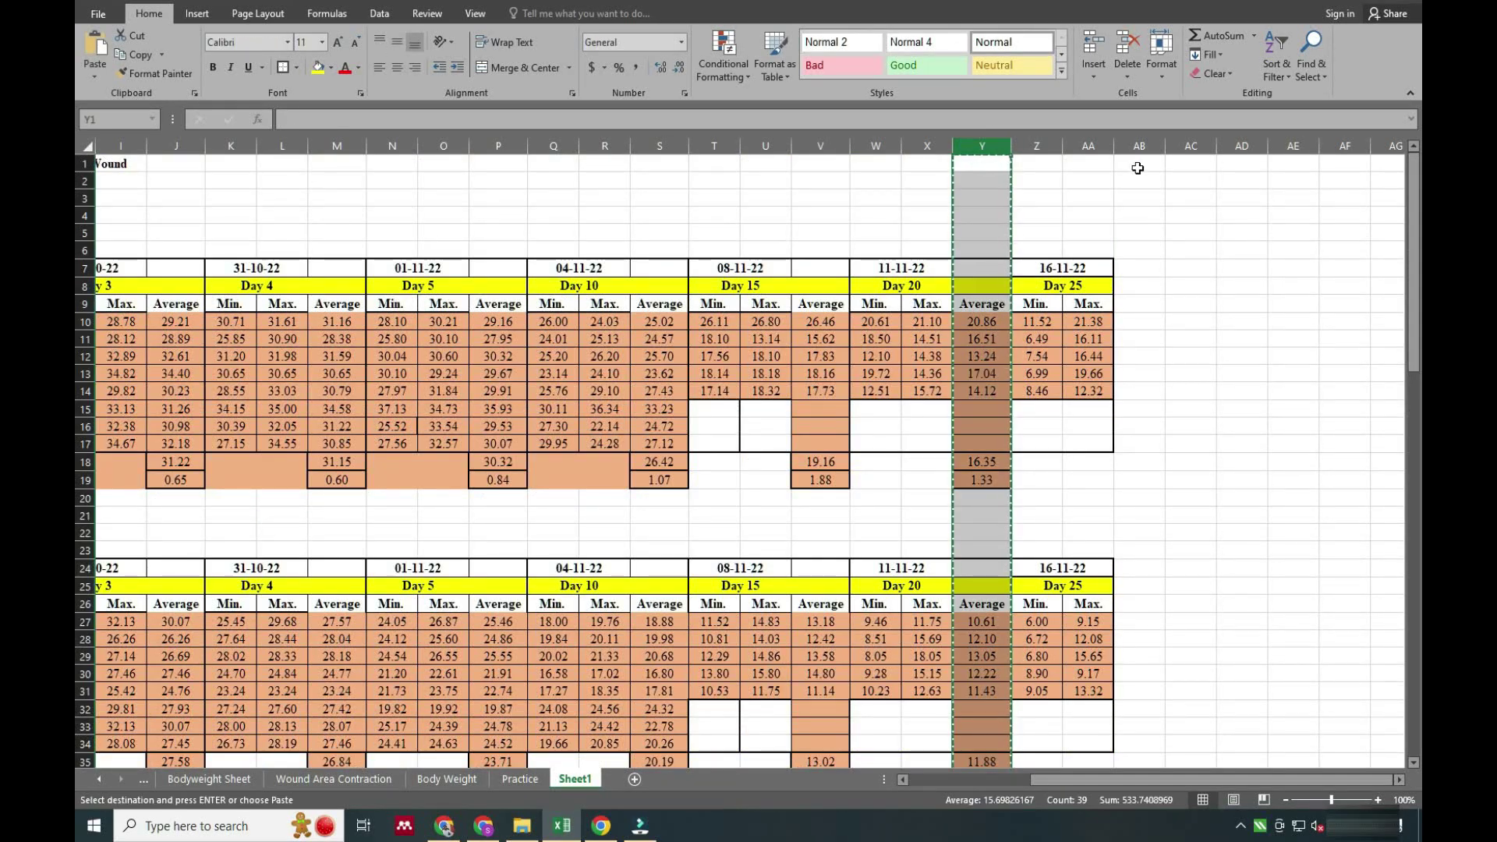
left_click(1140, 146)
key("ctrl+v")
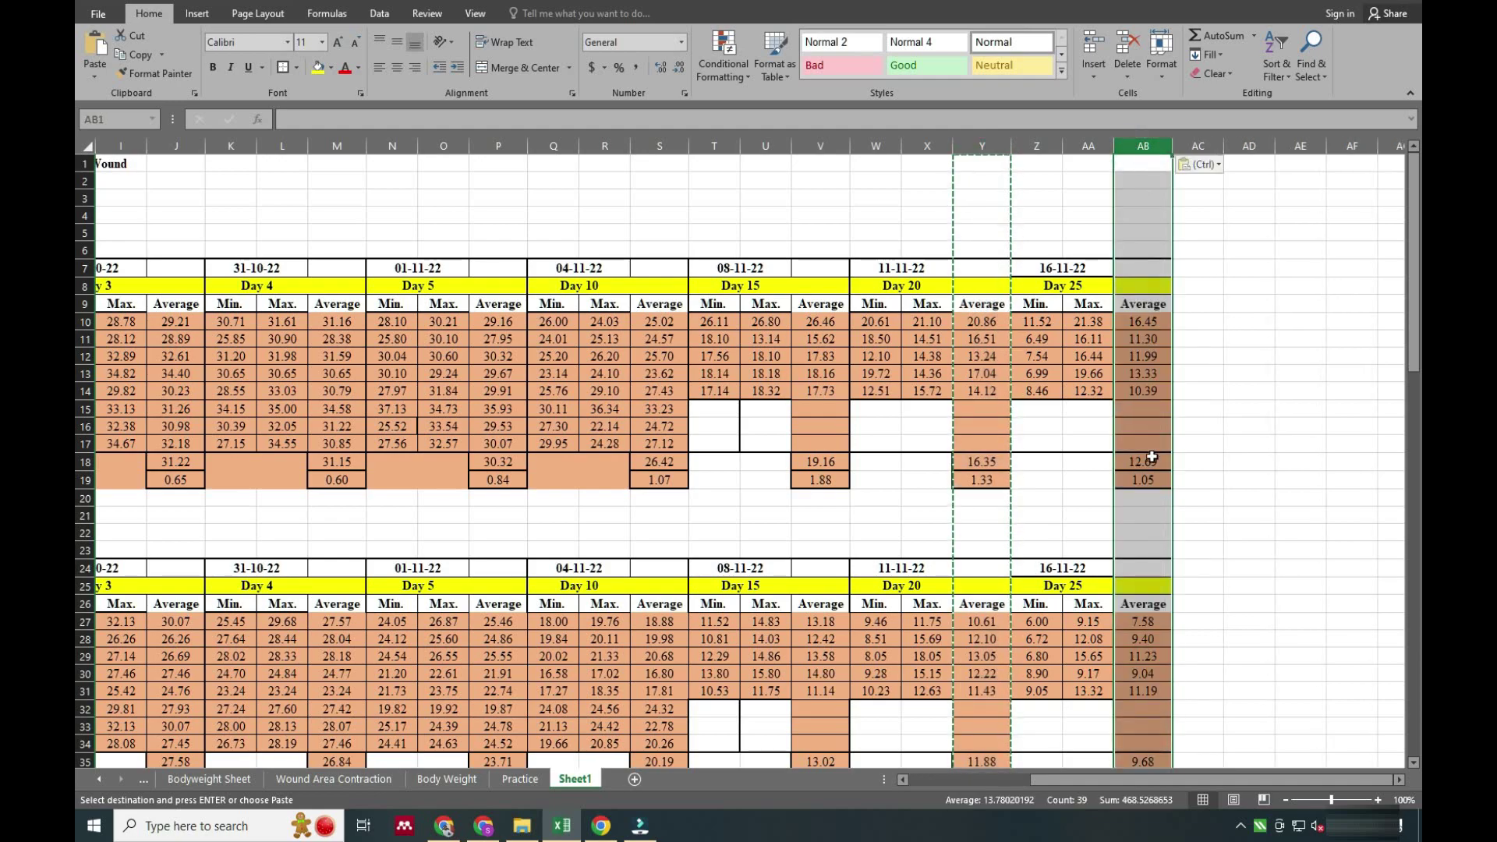
- Look over the Average, Mean and SEM values of the groups across the measurement days
left_click(1143, 497)
scroll(1143, 497, "down", 2)
scroll(1143, 497, "up", 2)
scroll(1030, 702, "left", 9)
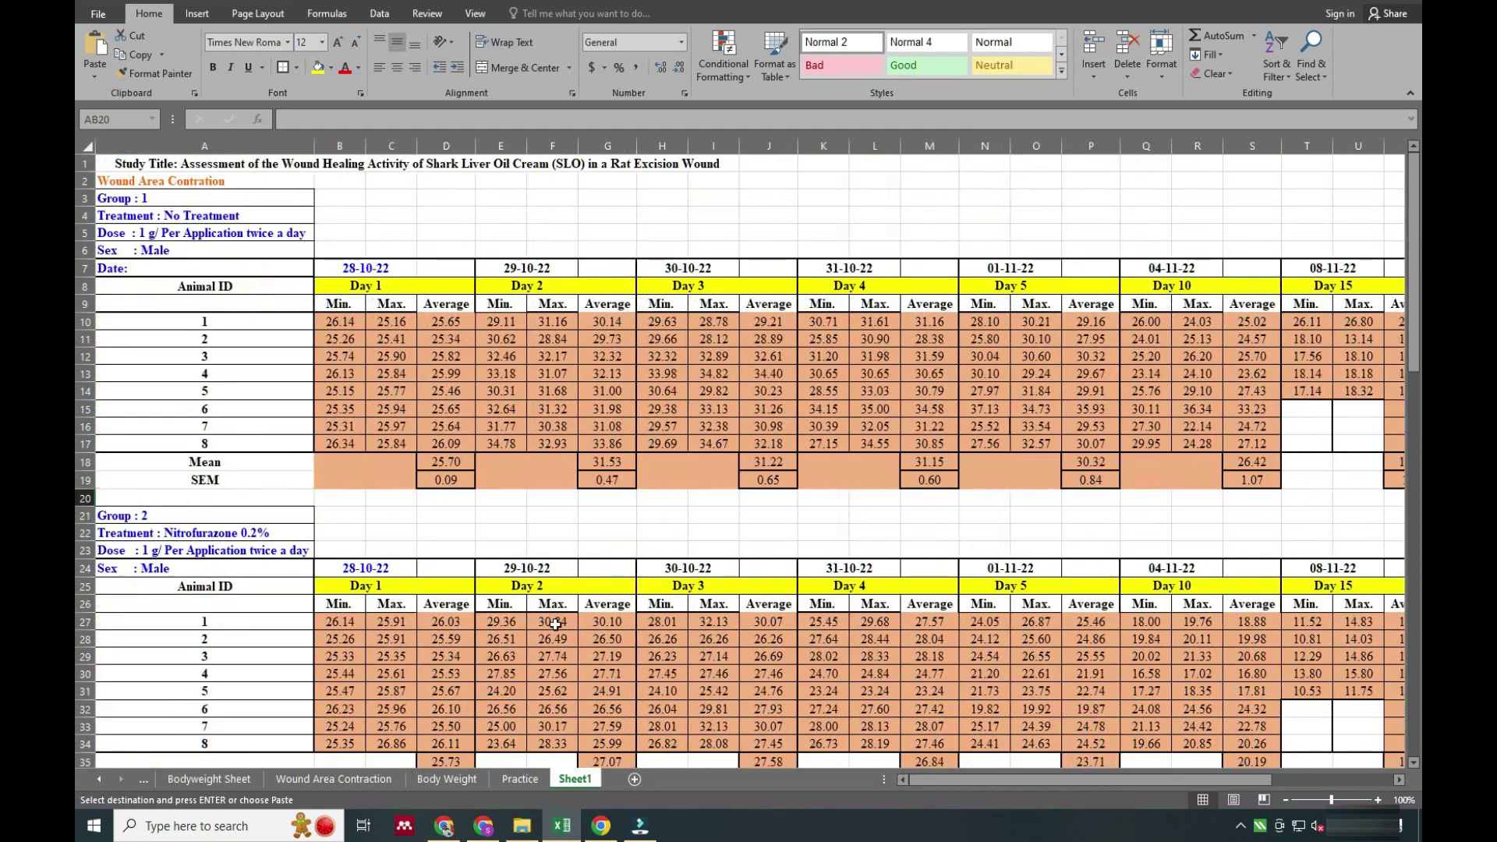
scroll(491, 515, "down", 6)
scroll(498, 511, "up", 3)
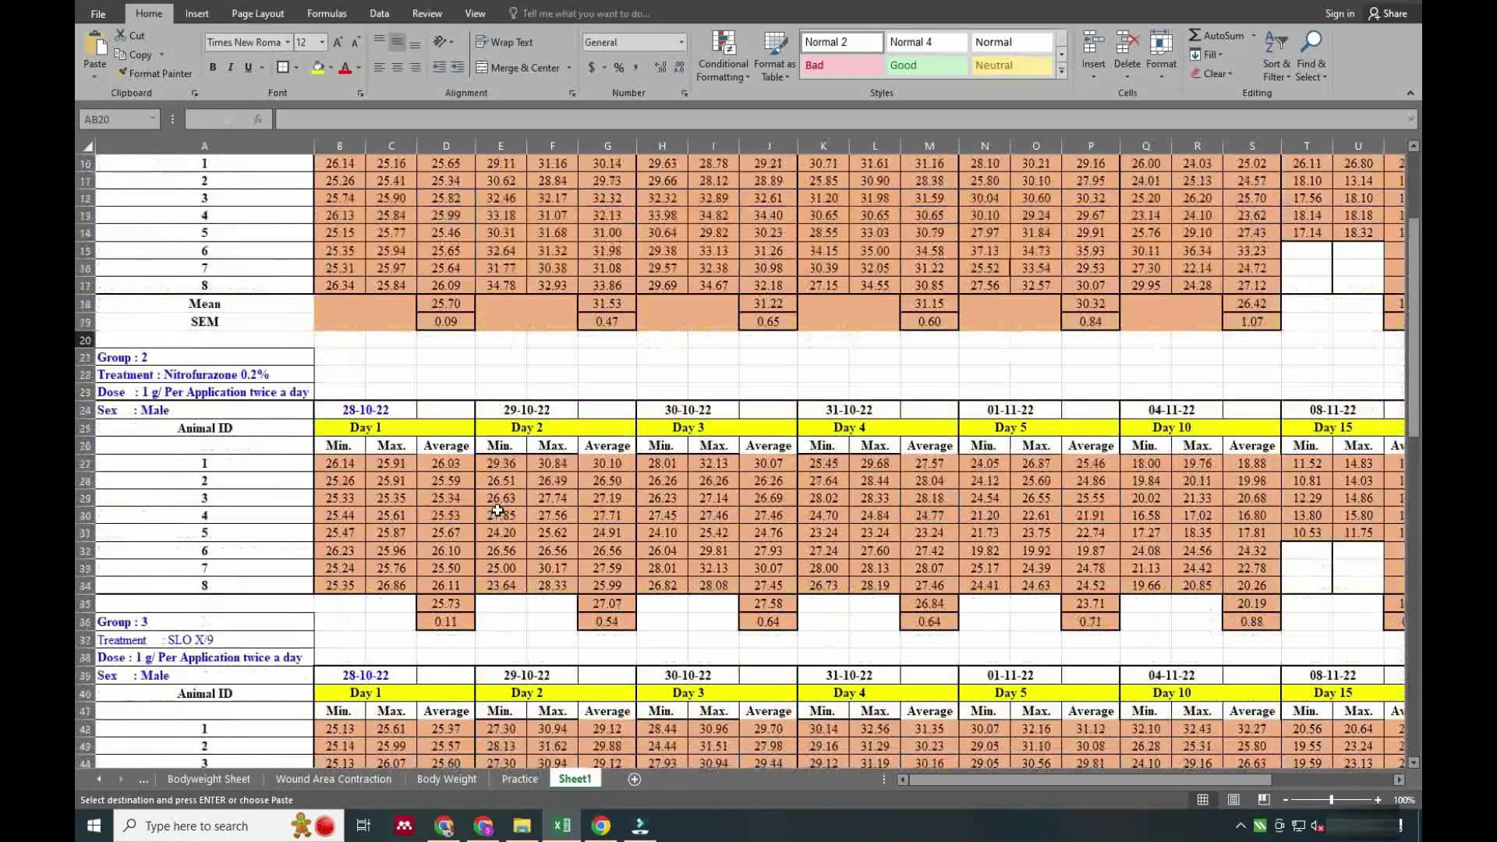
scroll(498, 511, "down", 1)
scroll(596, 436, "up", 2)
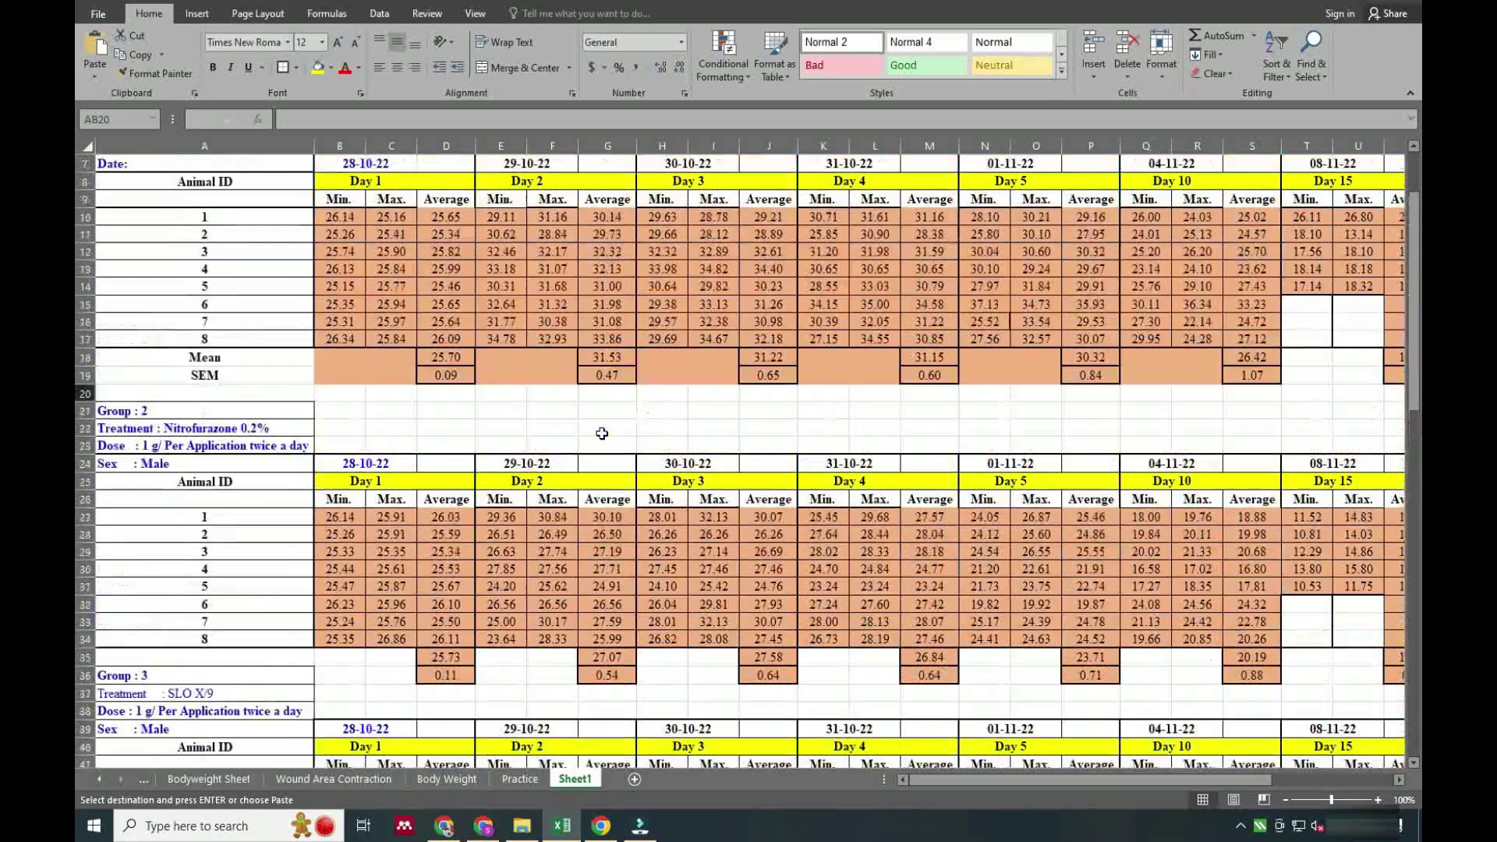
scroll(601, 433, "up", 2)
- Fill the Group 1 Day 1 Mean and SEM cells D18:D19 with light gold
left_click_drag(428, 461, 436, 477)
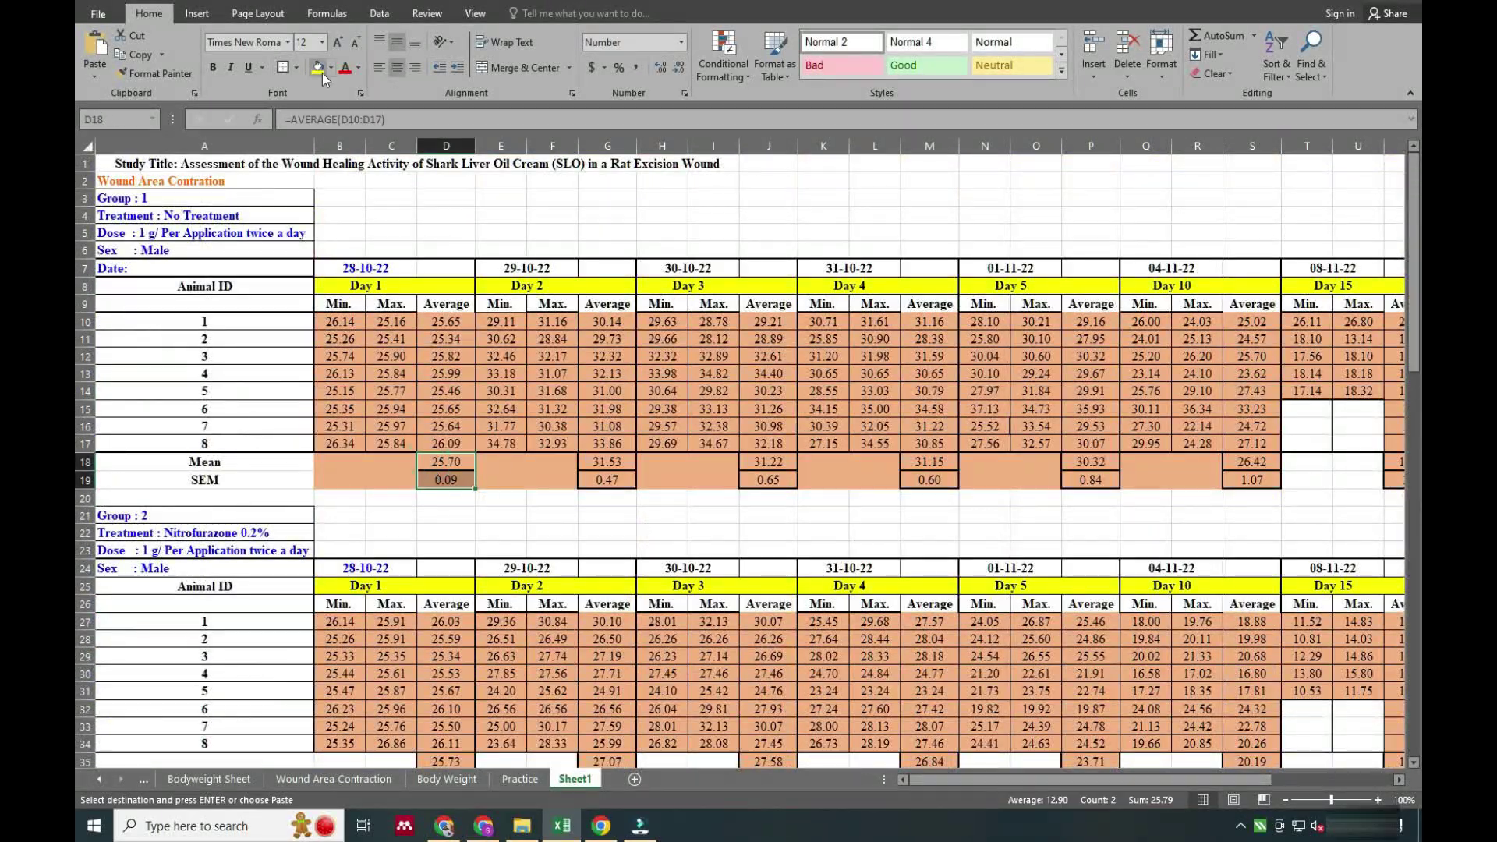
left_click(330, 68)
left_click(416, 147)
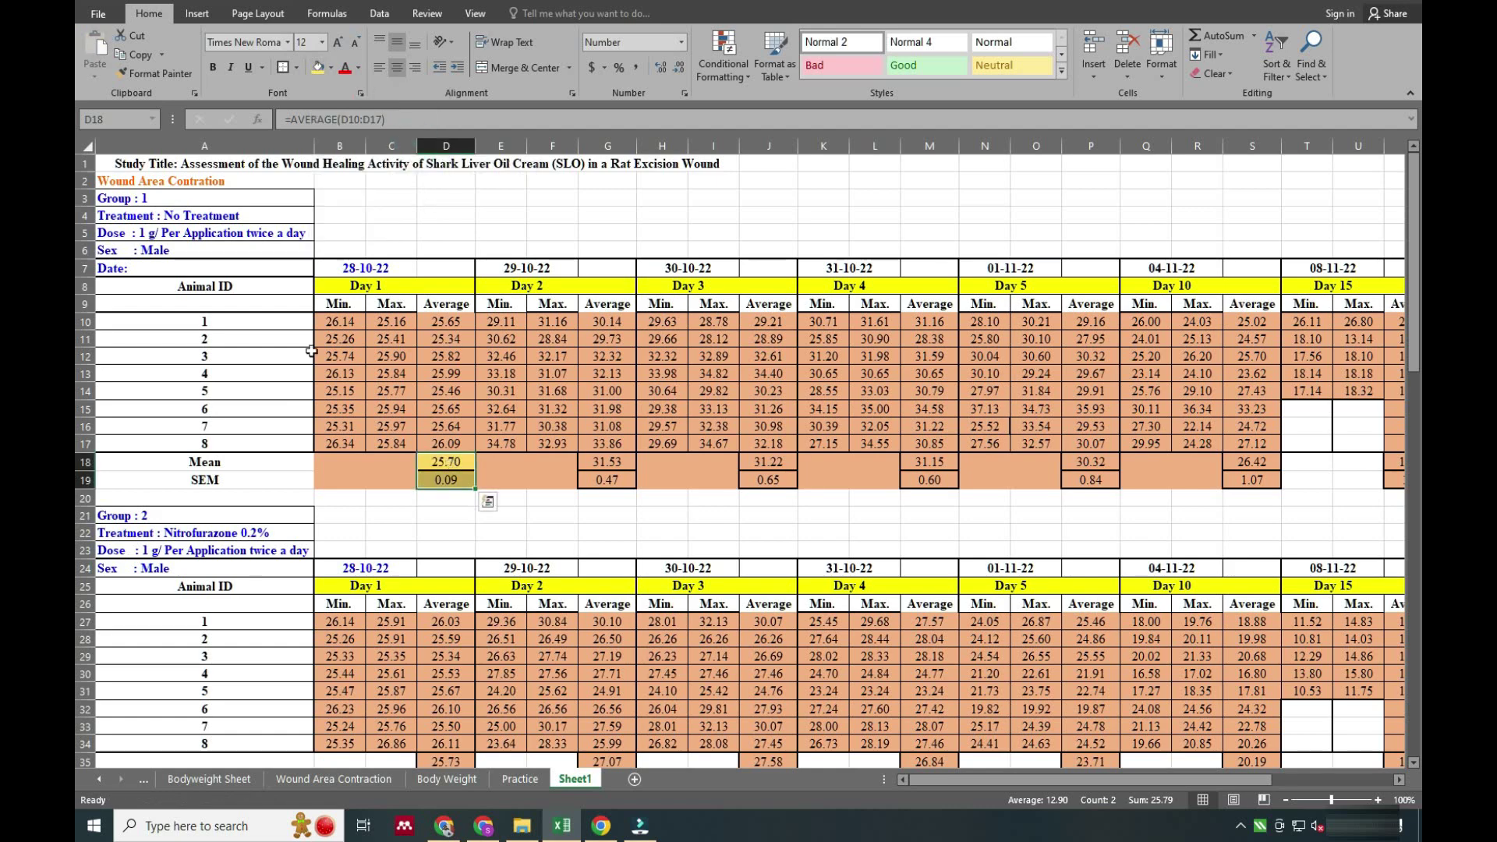
- Copy the format of D18:D19 with Format Painter to the Group 1 Mean and SEM cells from Day 2 to Day 25
double_click(154, 73)
left_click(607, 462)
left_click(768, 461)
left_click(930, 462)
left_click(1091, 461)
left_click(1253, 461)
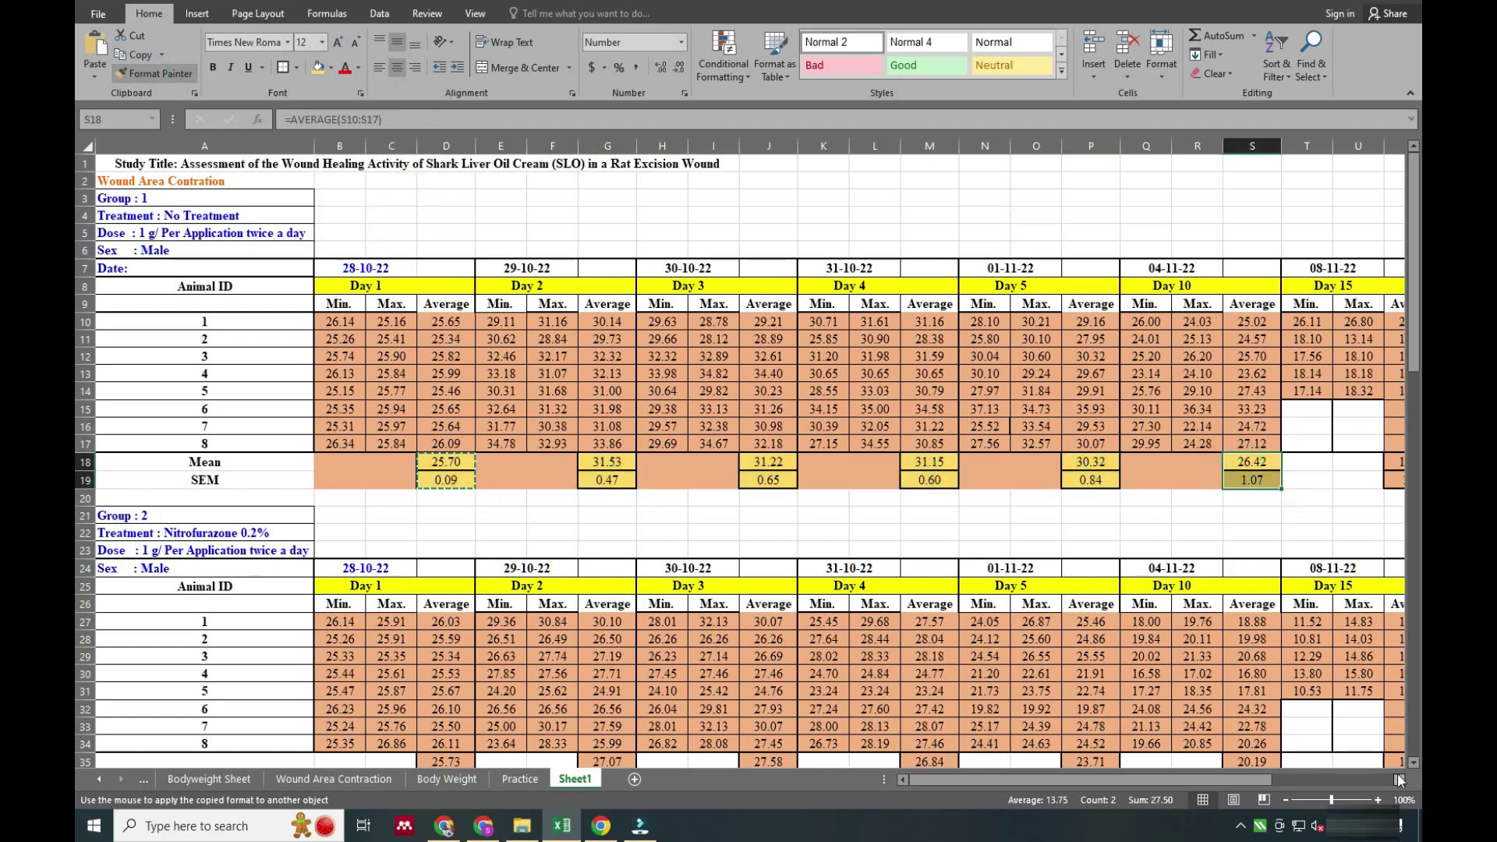
left_click(1398, 780)
left_click(983, 462)
left_click(1145, 461)
left_click(1306, 461)
- Apply the copied gold format to the Group 2 Mean and SEM cells in rows 35 and 36, from Day 1 to Day 20
left_click_drag(1142, 780, 1059, 783)
scroll(464, 460, "down", 4)
left_click(446, 551)
left_click(607, 551)
left_click(768, 551)
left_click(929, 551)
left_click(1091, 552)
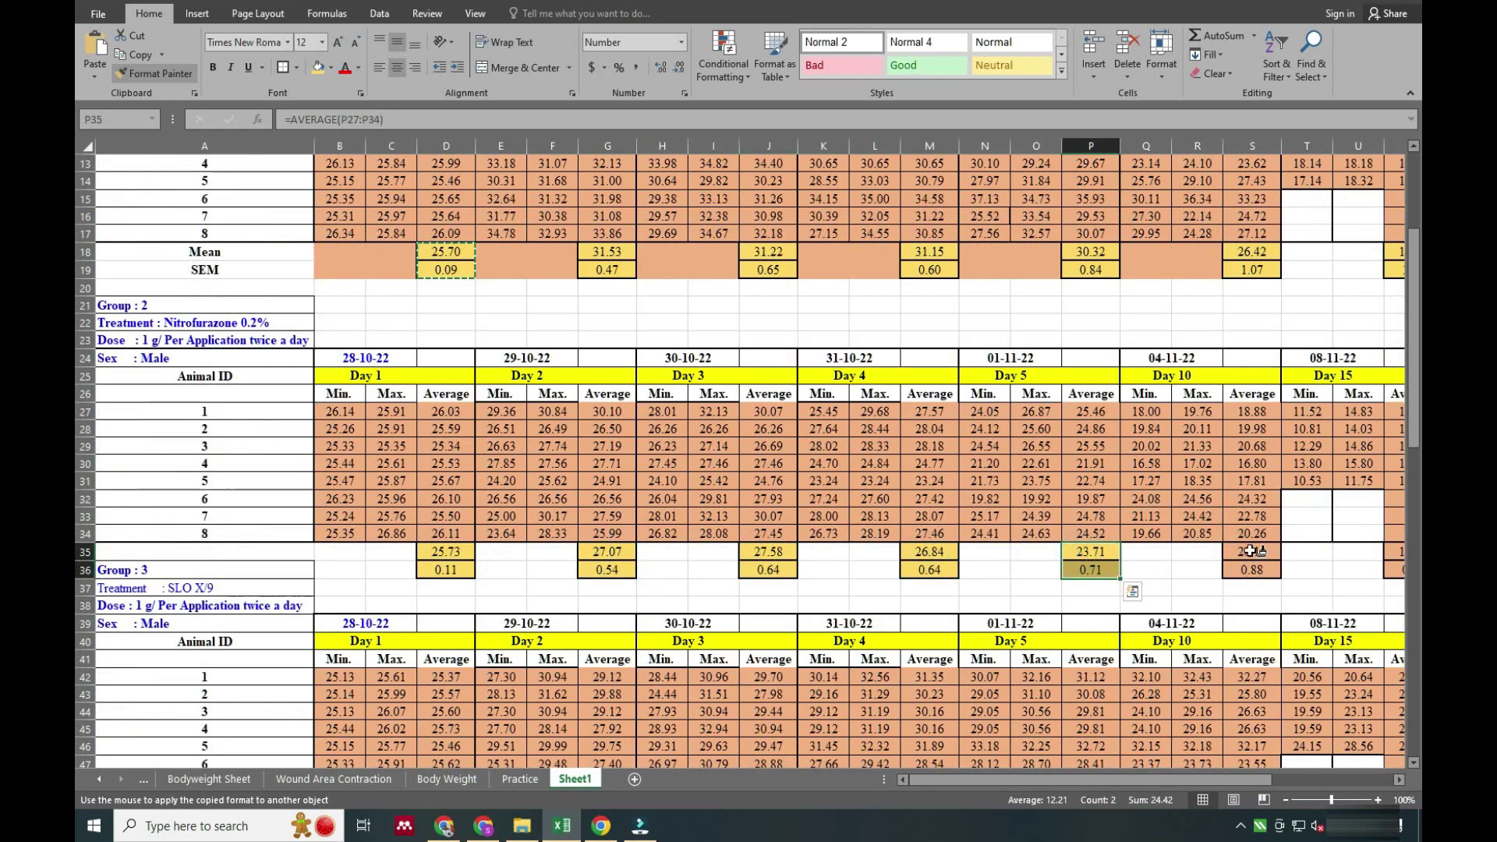
left_click(1251, 551)
scroll(1251, 551, "right", 5)
left_click(769, 552)
left_click(930, 551)
- Apply the copied gold format to the Group 3 Mean and SEM cells from Day 25 back to Day 5
scroll(931, 551, "down", 8)
left_click(1092, 392)
left_click(930, 392)
left_click(769, 392)
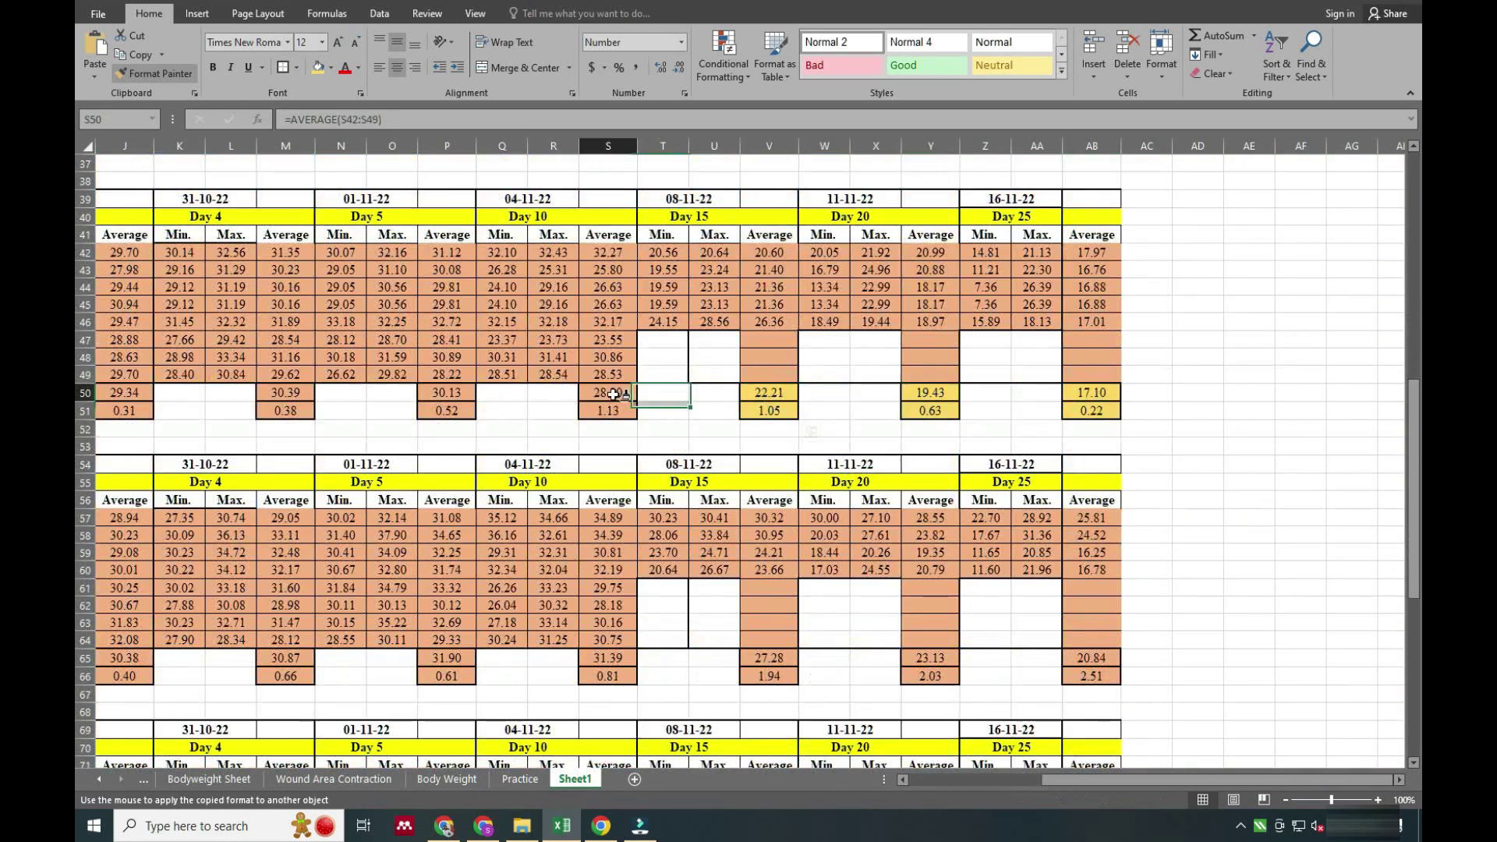
left_click(613, 394)
left_click(447, 393)
- Apply the copied gold format to the Group 5 Mean and SEM cells in rows 80 and 81, from Day 25 back to Day 4
scroll(447, 392, "down", 5)
left_click(1091, 657)
left_click(931, 657)
left_click(769, 657)
left_click(608, 657)
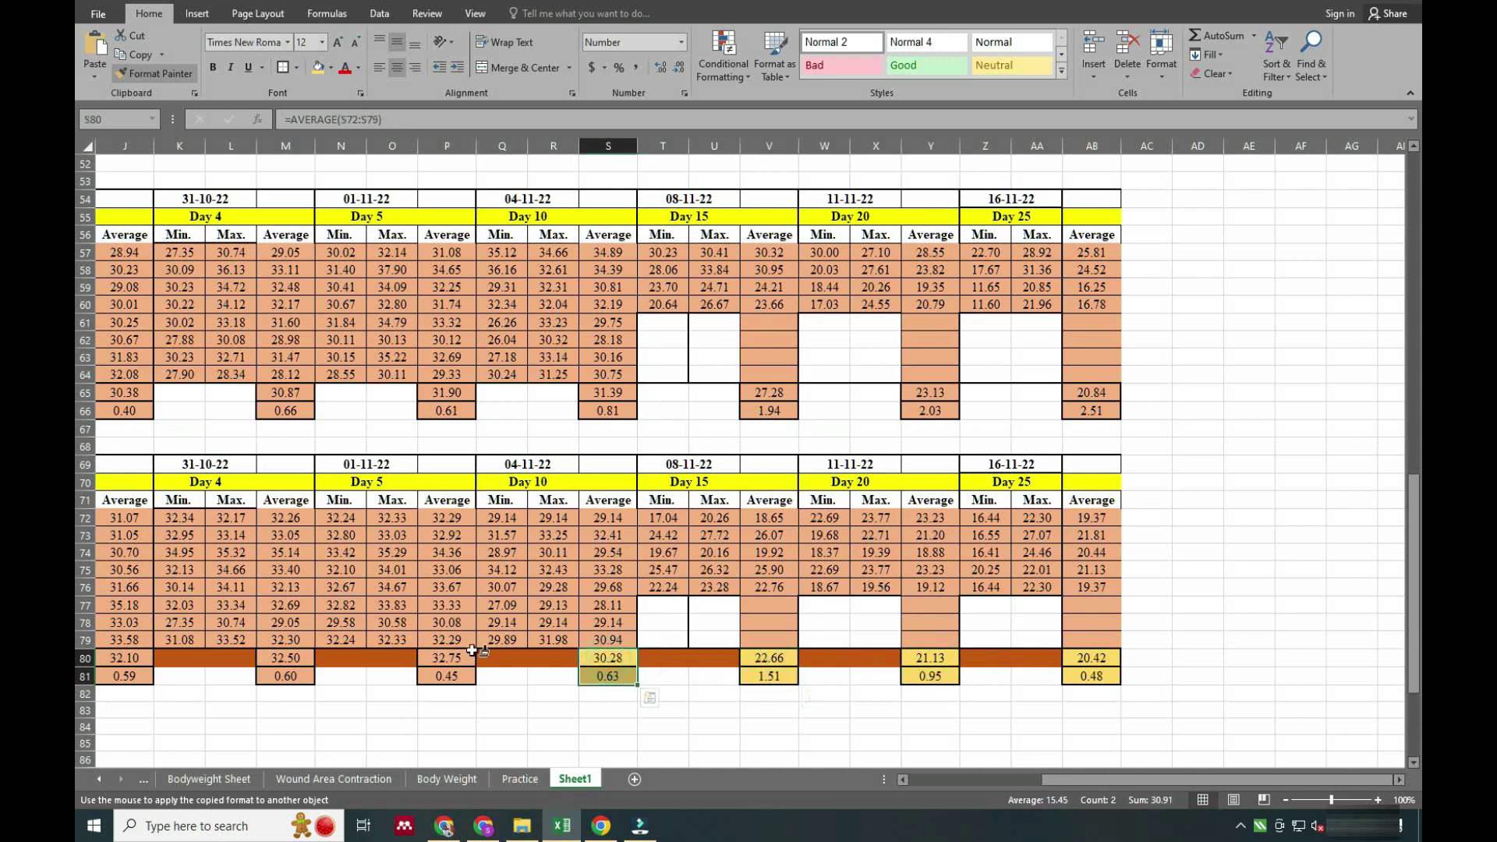
left_click(447, 657)
left_click(286, 658)
- Apply the copied gold format to the Group 4 Mean and SEM cells in rows 65 and 66, from Day 4 to Day 25
left_click(285, 392)
left_click(447, 392)
left_click(608, 392)
left_click(769, 392)
left_click(930, 392)
left_click(1092, 393)
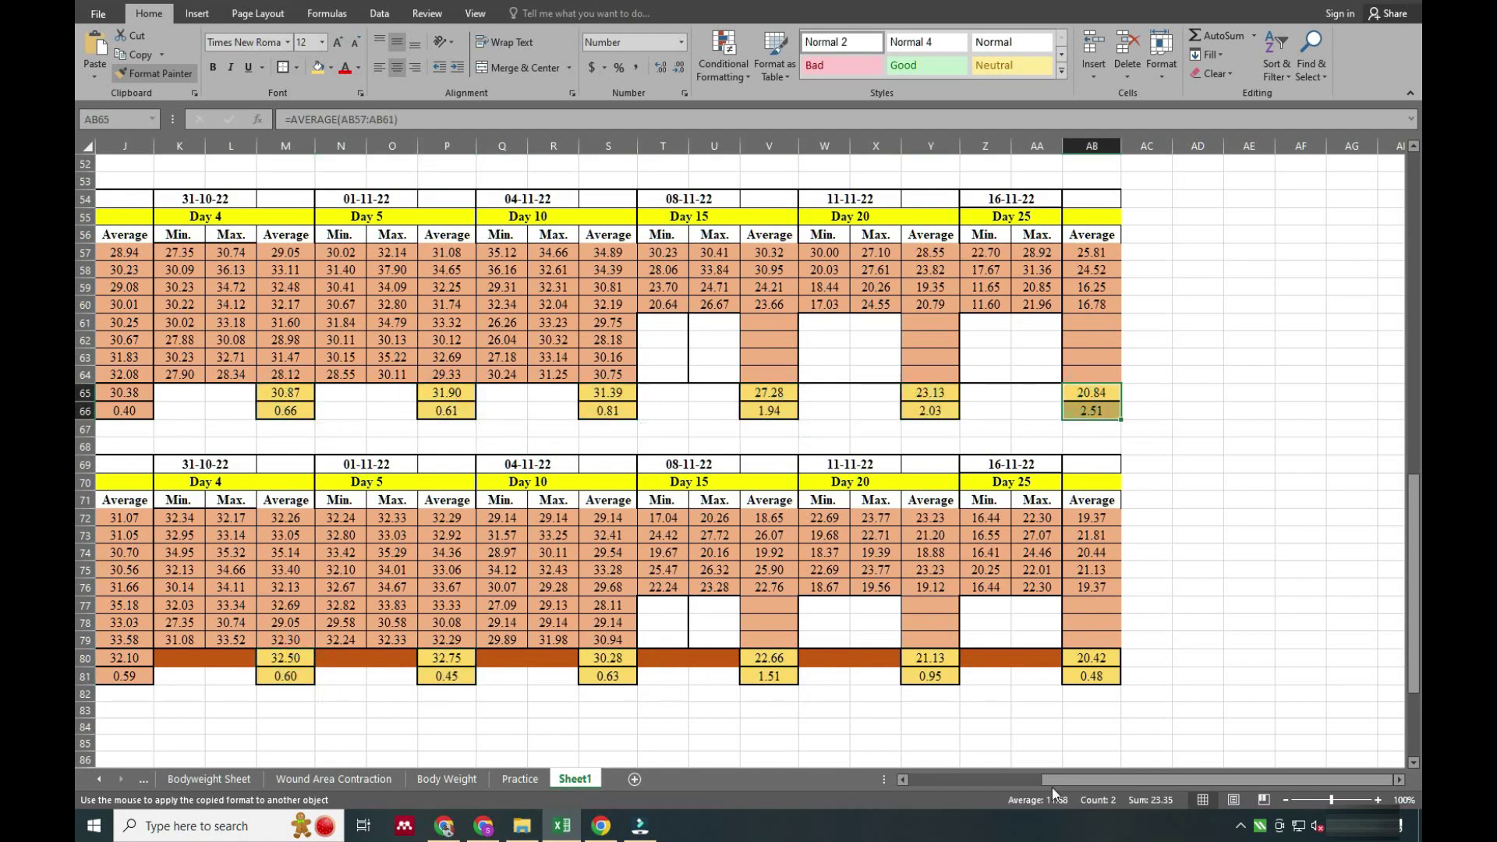
- Apply the copied gold format to the remaining Day 1, Day 2 and Day 3 Mean and SEM cells of the lower groups
left_click_drag(1052, 787, 906, 787)
left_click(768, 393)
left_click(768, 658)
left_click(607, 657)
left_click(608, 392)
left_click(446, 392)
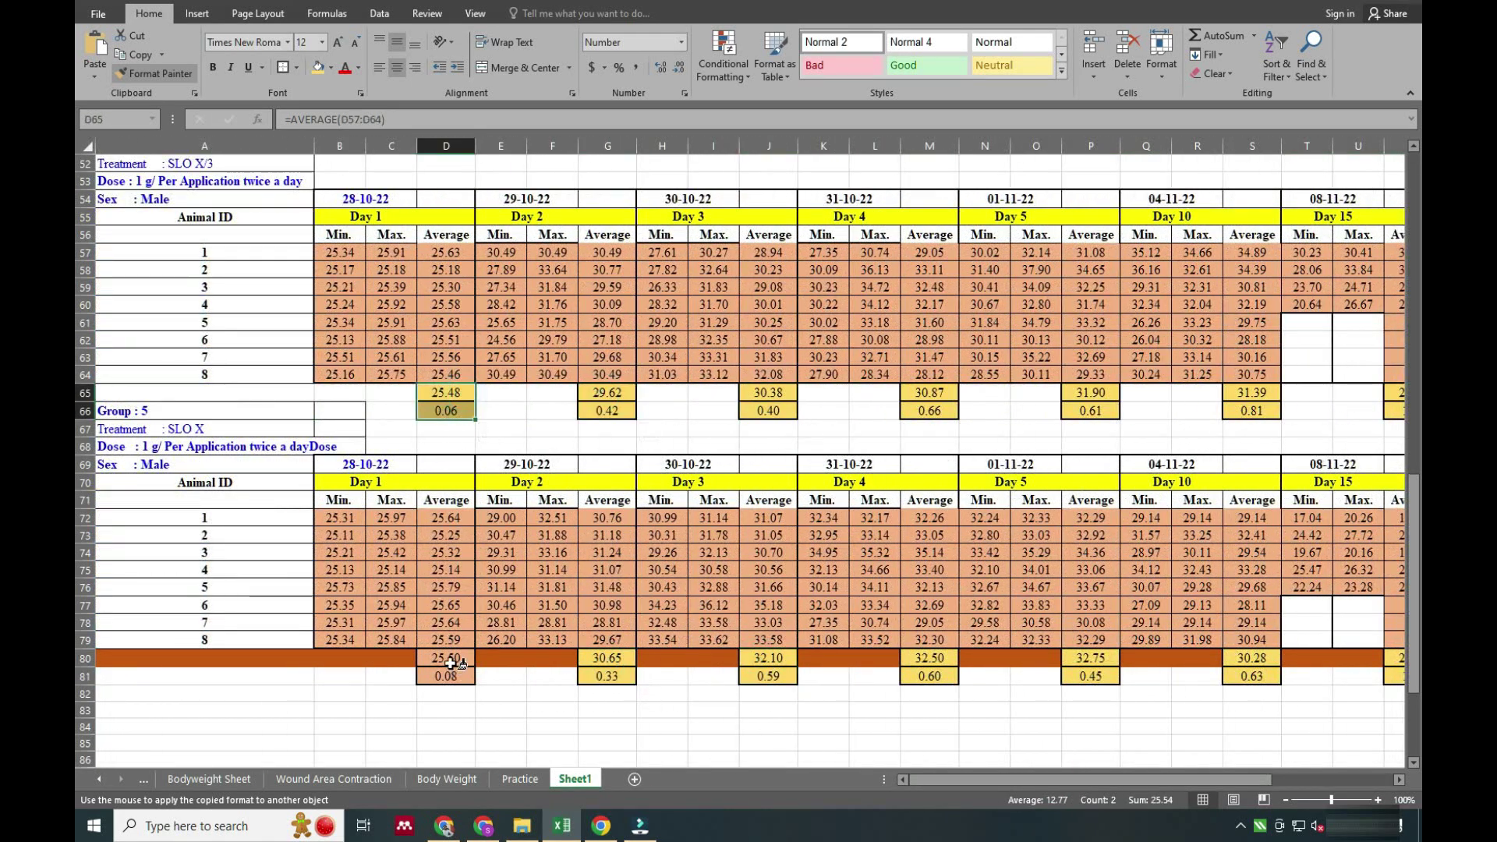
scroll(451, 663, "down", 5)
left_click(446, 502)
left_click(607, 501)
left_click(768, 501)
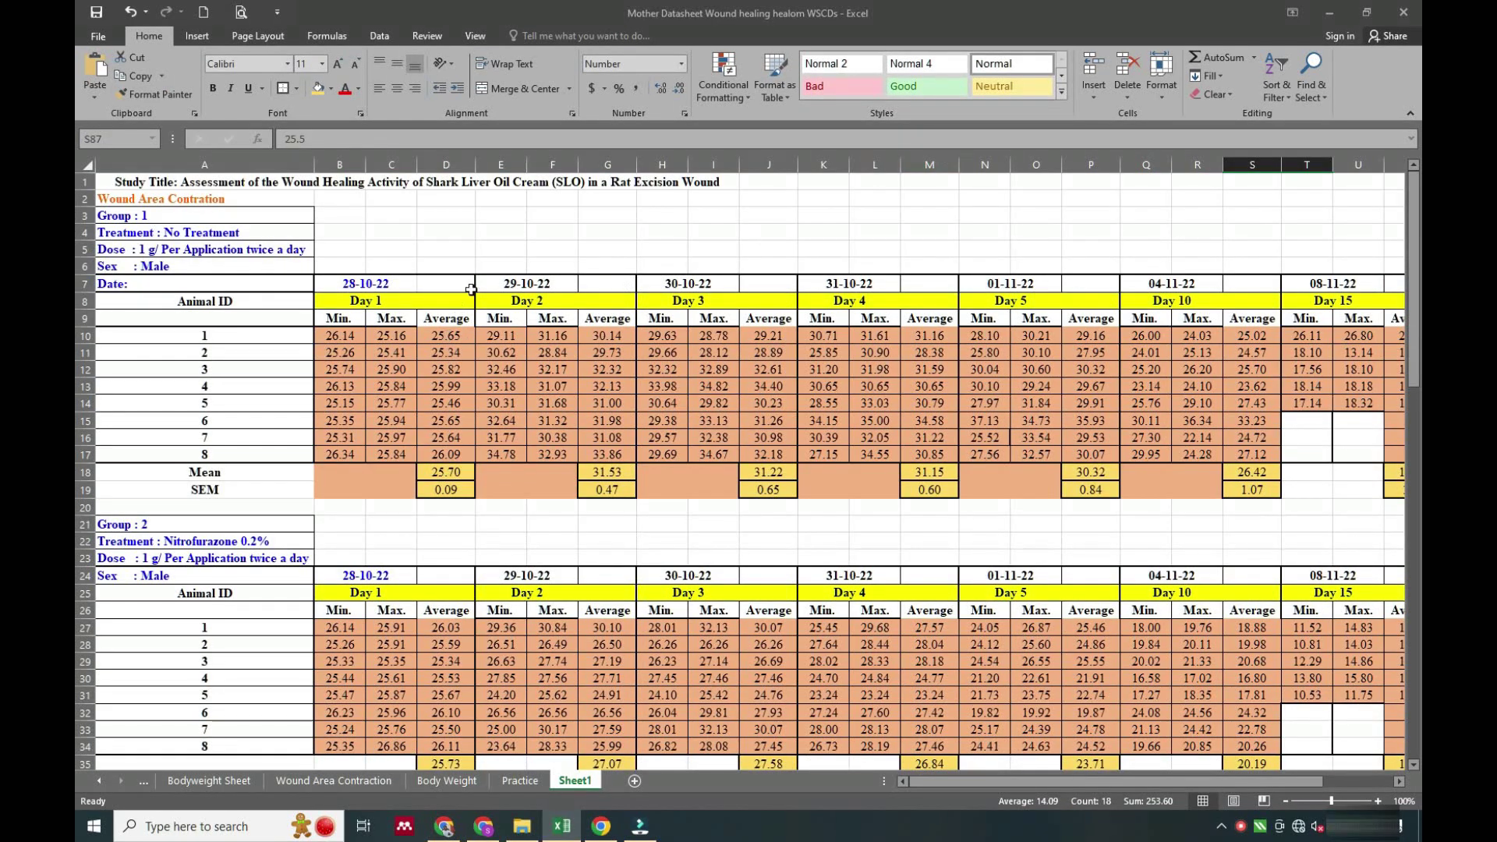
- Insert a new column after the Day 1 Average column and enter the heading Area in E9
left_click(501, 165)
right_click(498, 167)
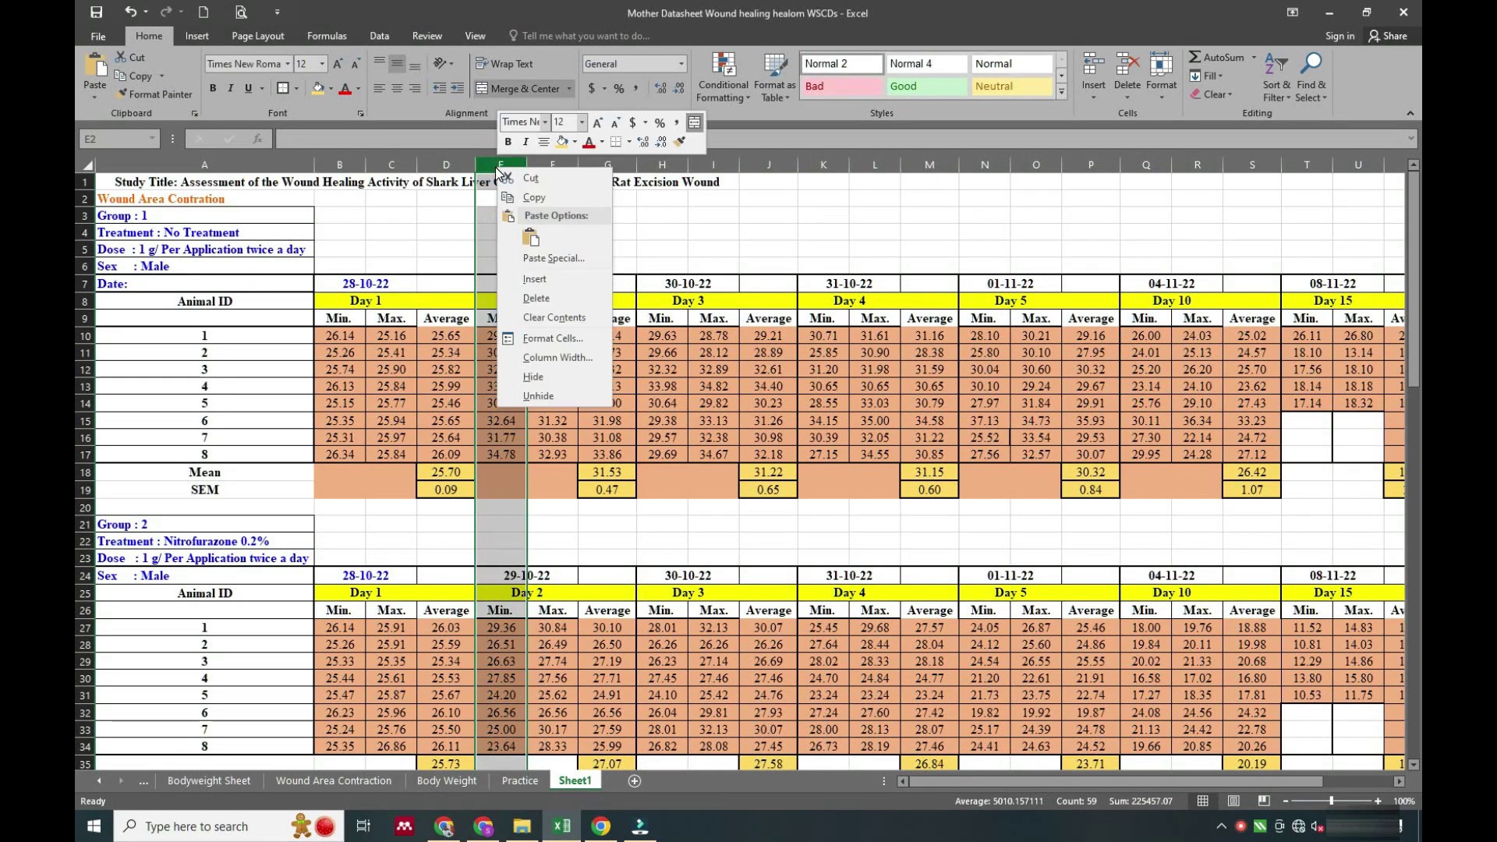
left_click(538, 279)
left_click(503, 320)
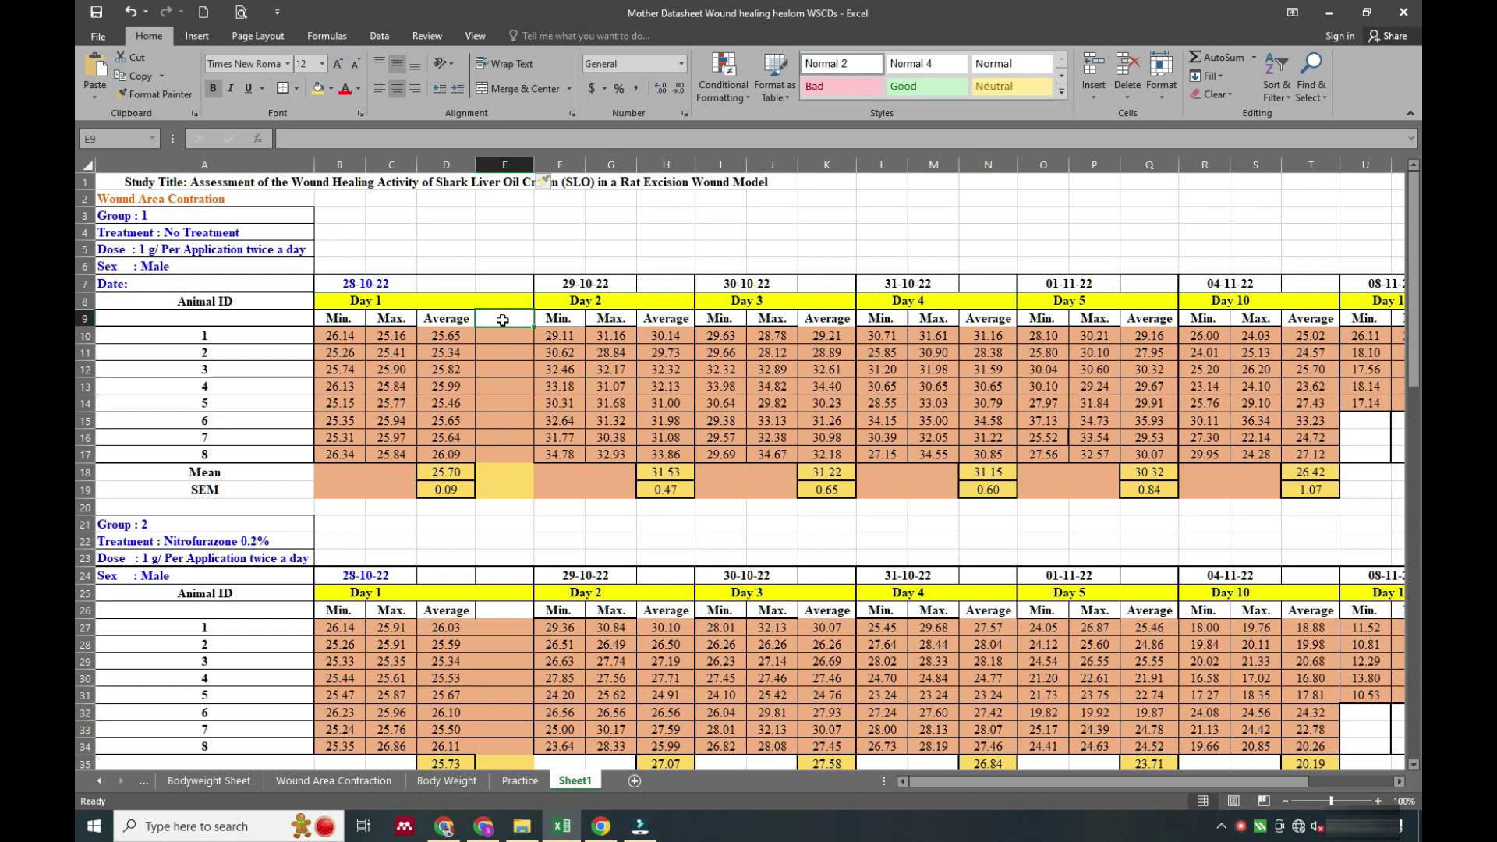
type("Are")
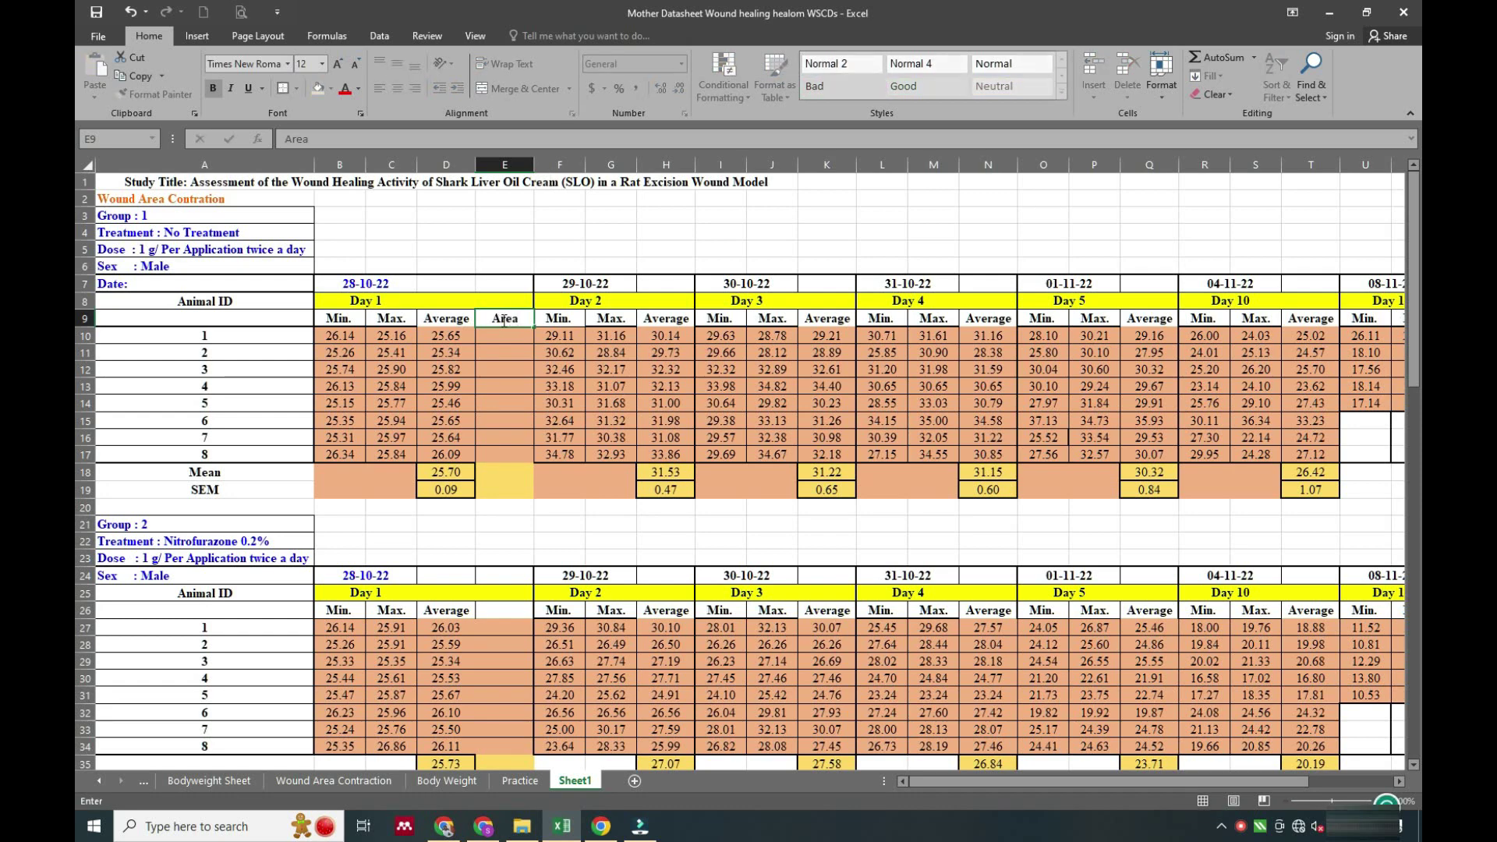
type("a")
left_click(494, 334)
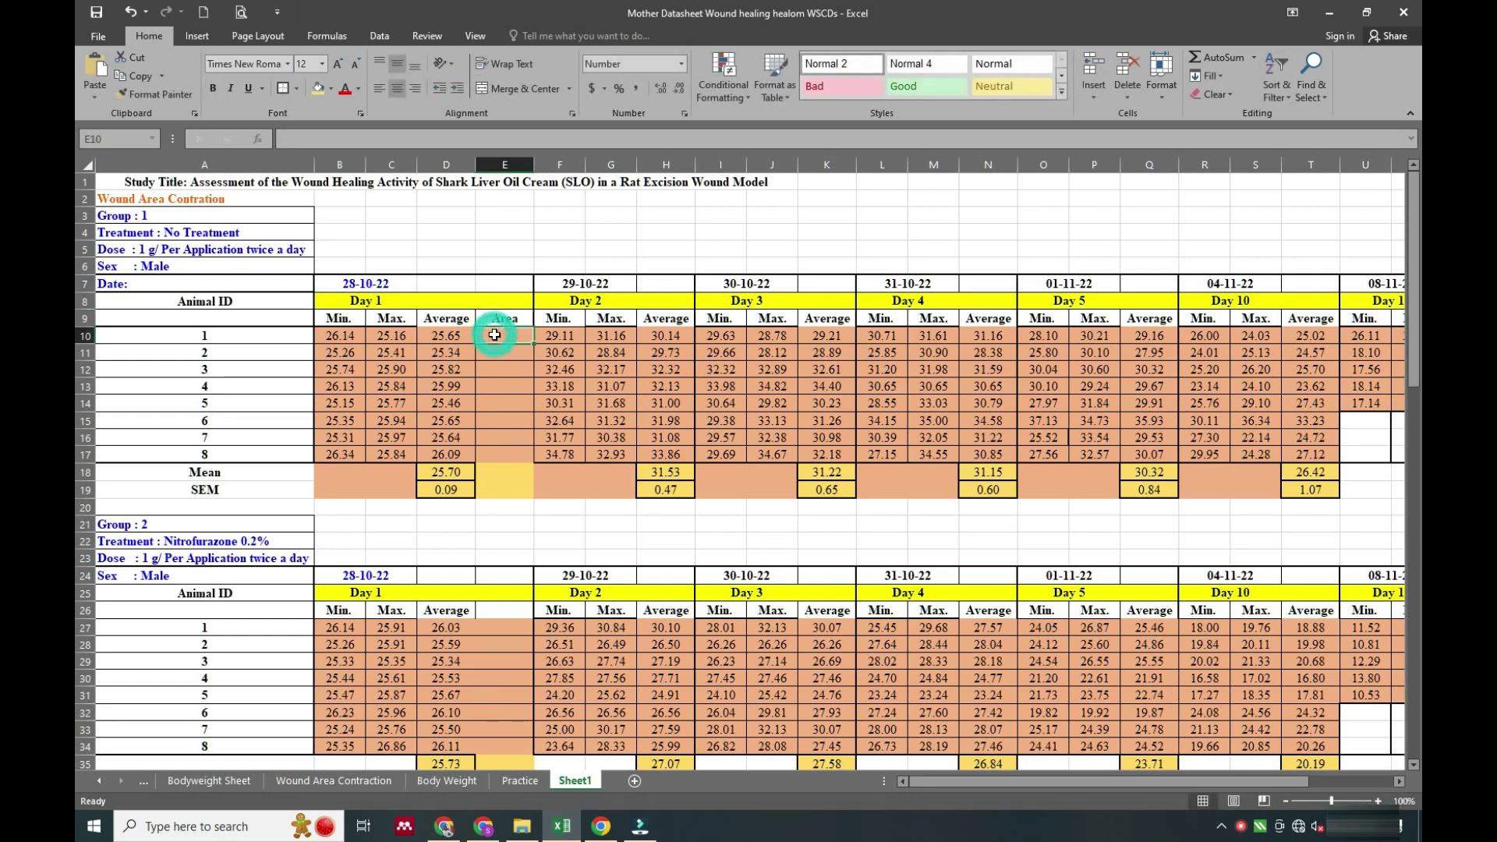
- Enter the area formula =(D10)*(D10)*3.14 in E10 for the first Group 1 animal
type("=")
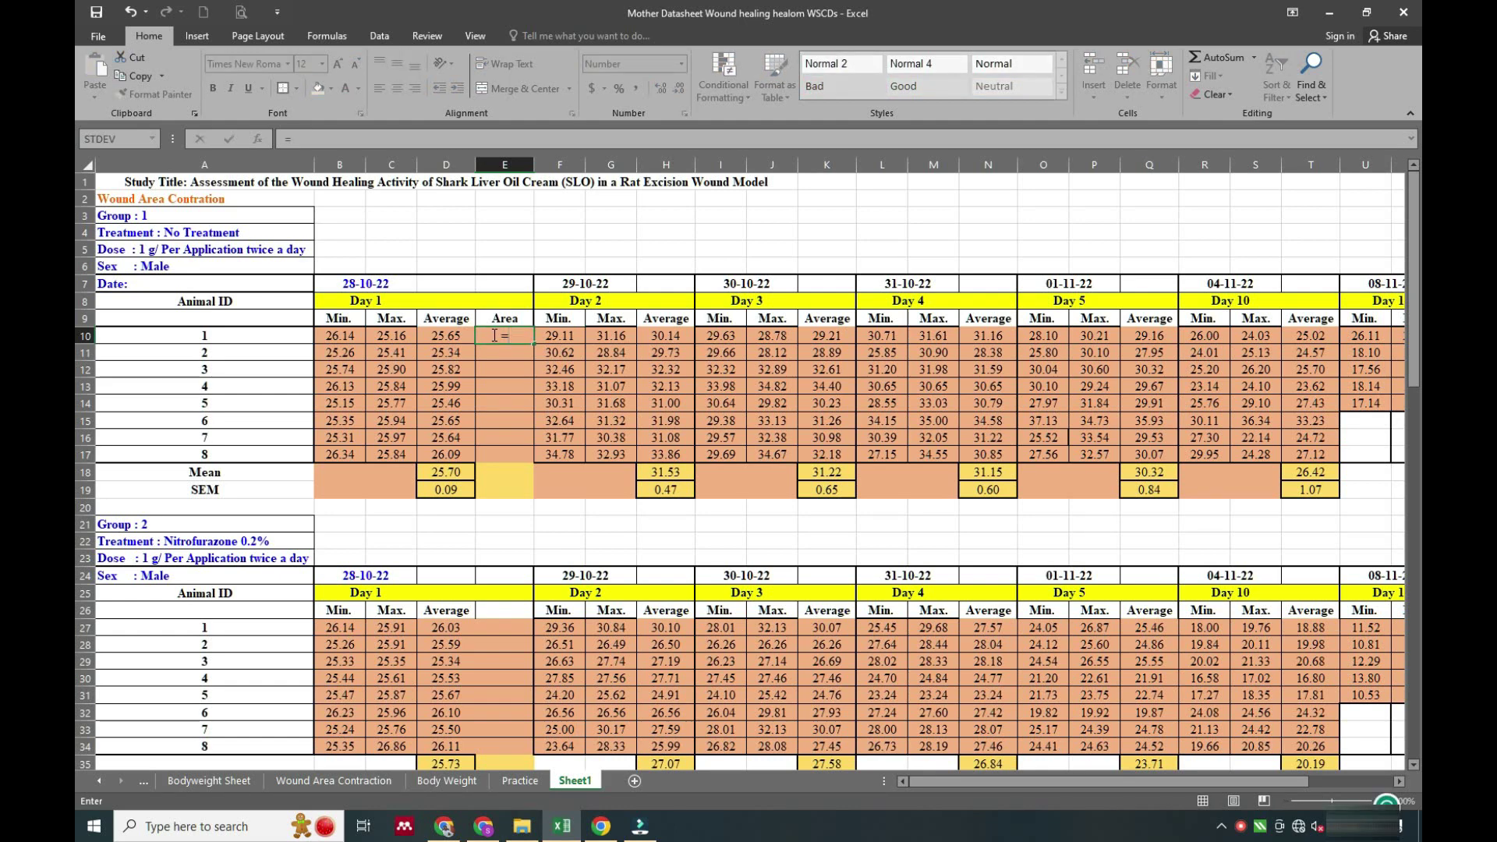
left_click(452, 336)
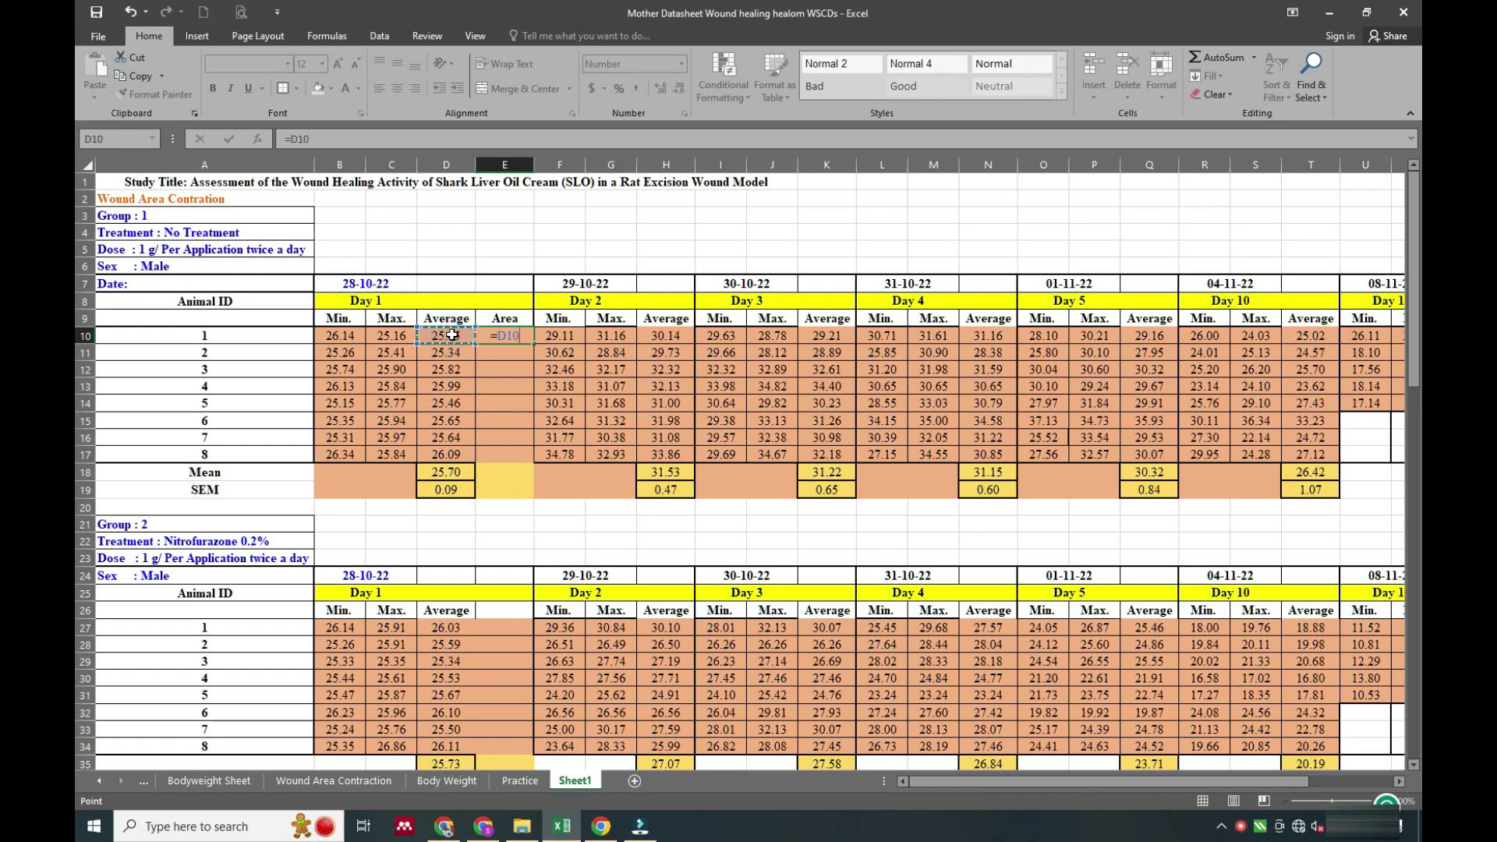
type(")")
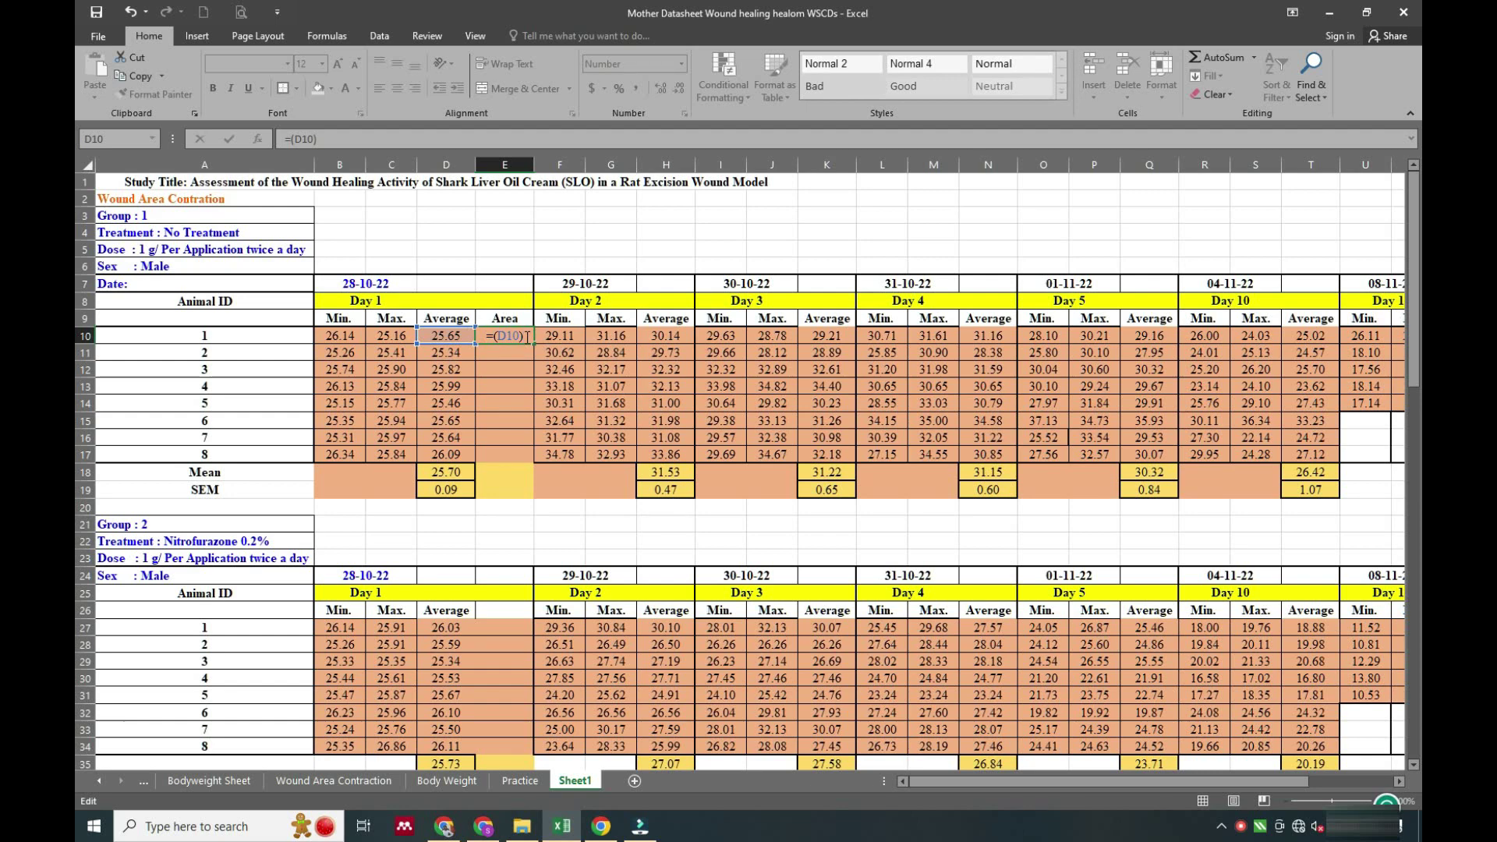
type("*")
left_click(446, 333)
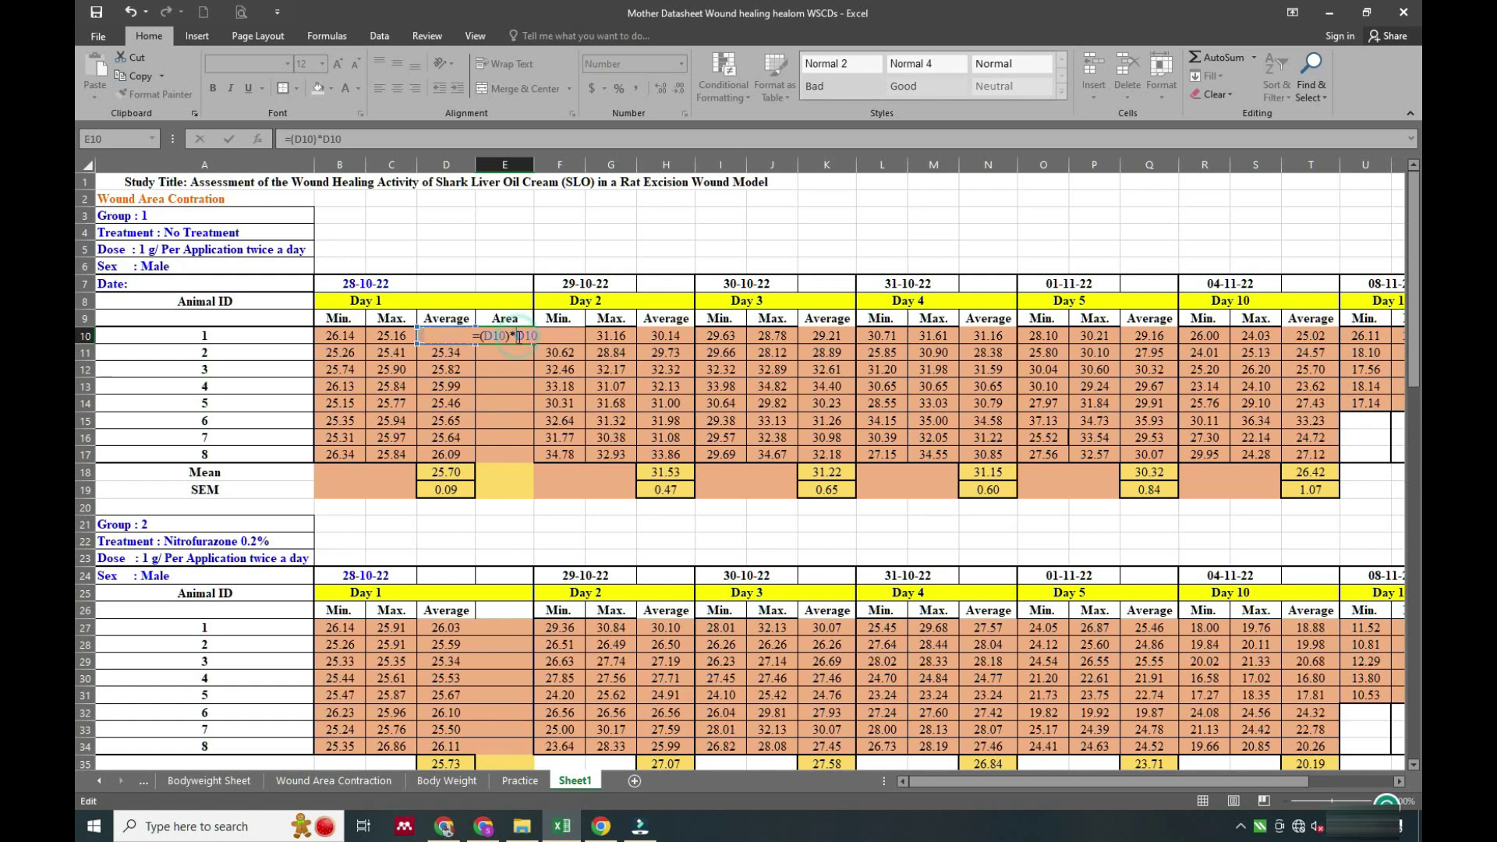
type("(D10)")
type("*3.14")
key("Return")
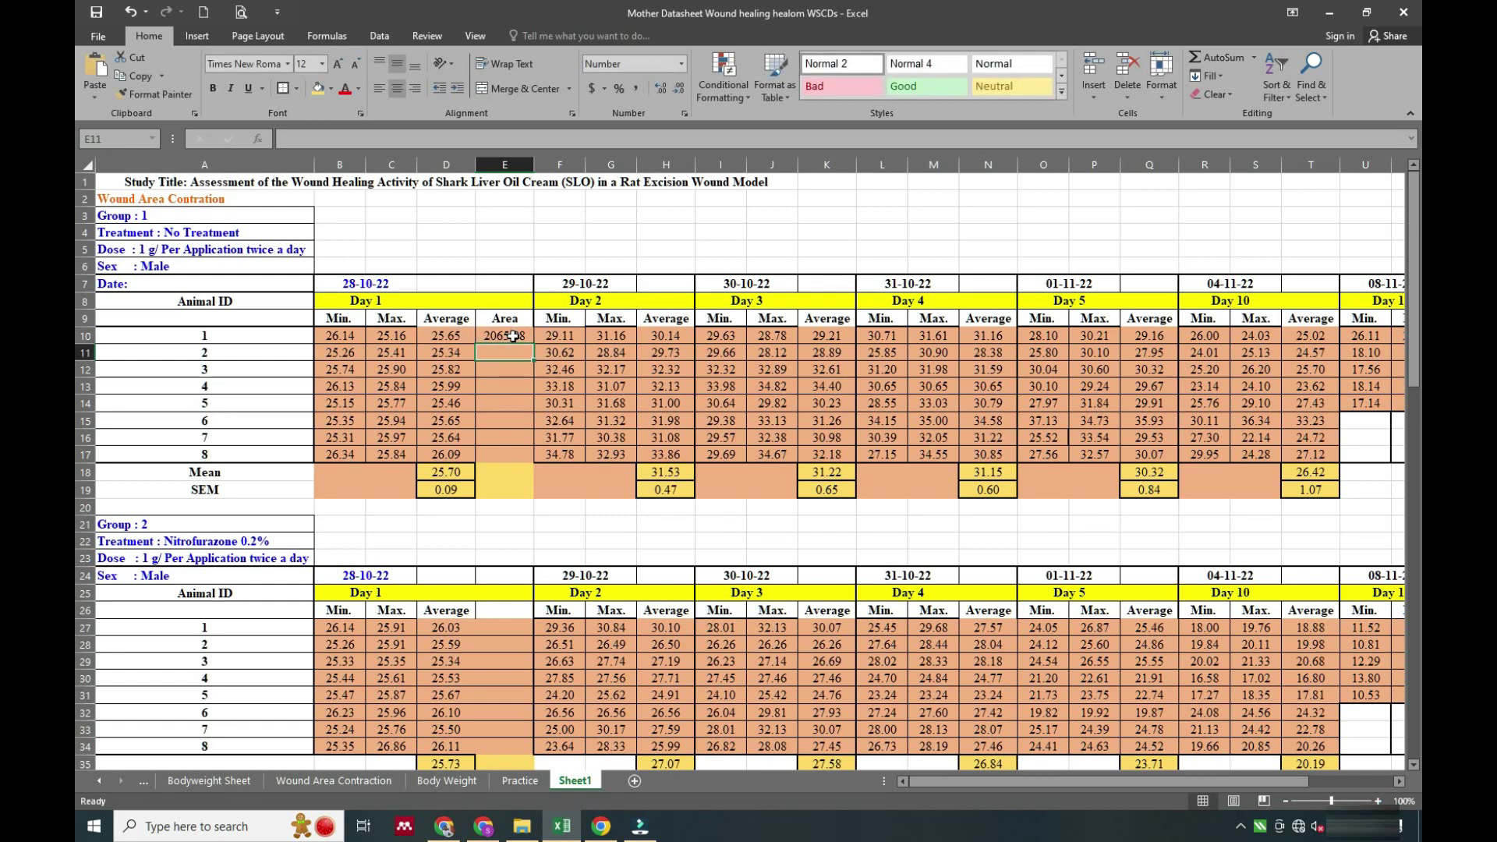
- Correct the E10 area formula to halve both averages, giving =(D10/2)*(D10/2)*3.14
double_click(505, 336)
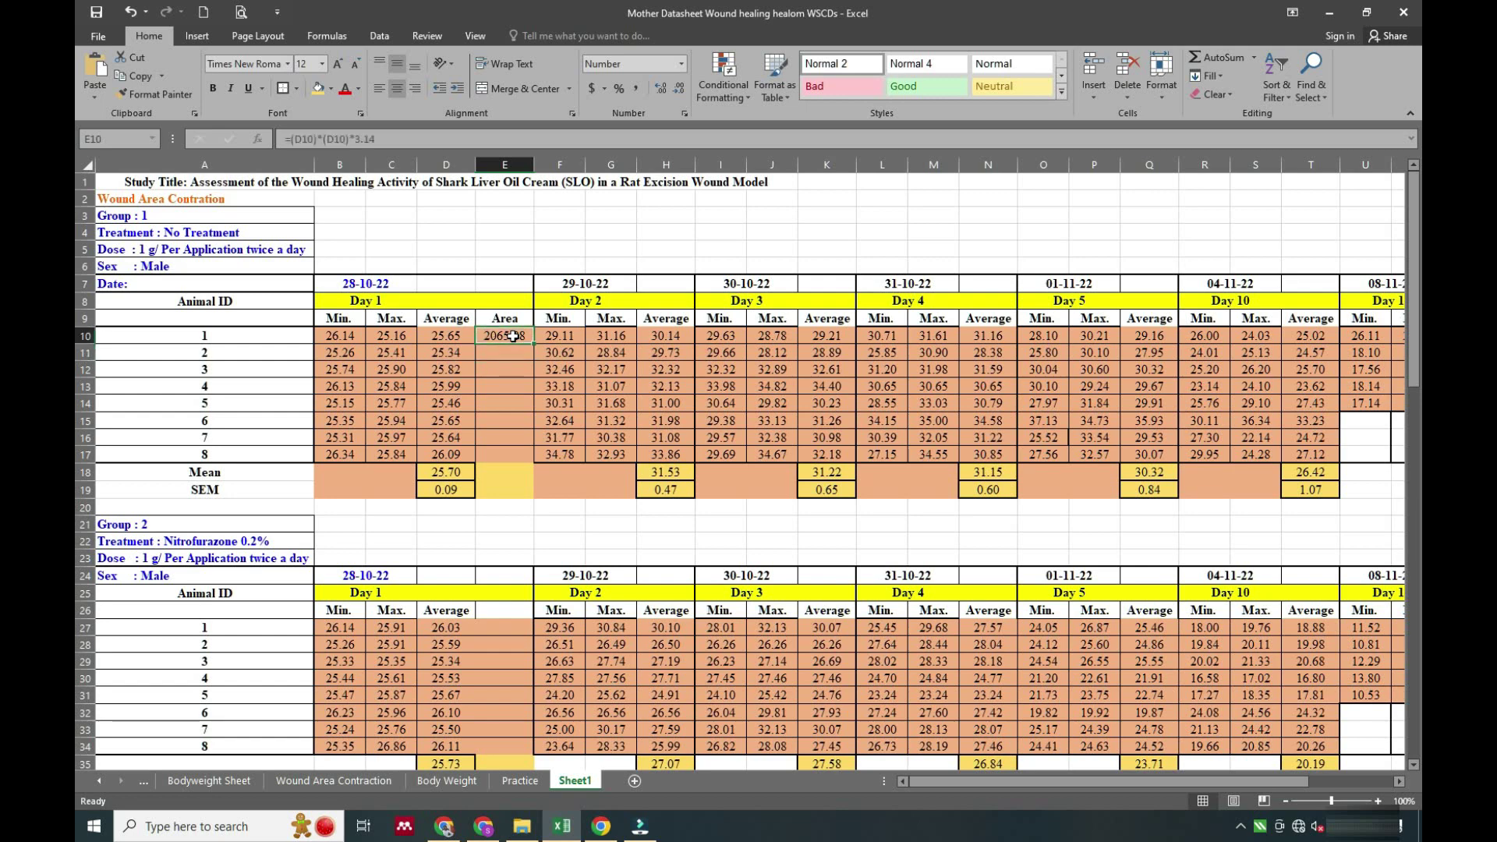
left_click(489, 336)
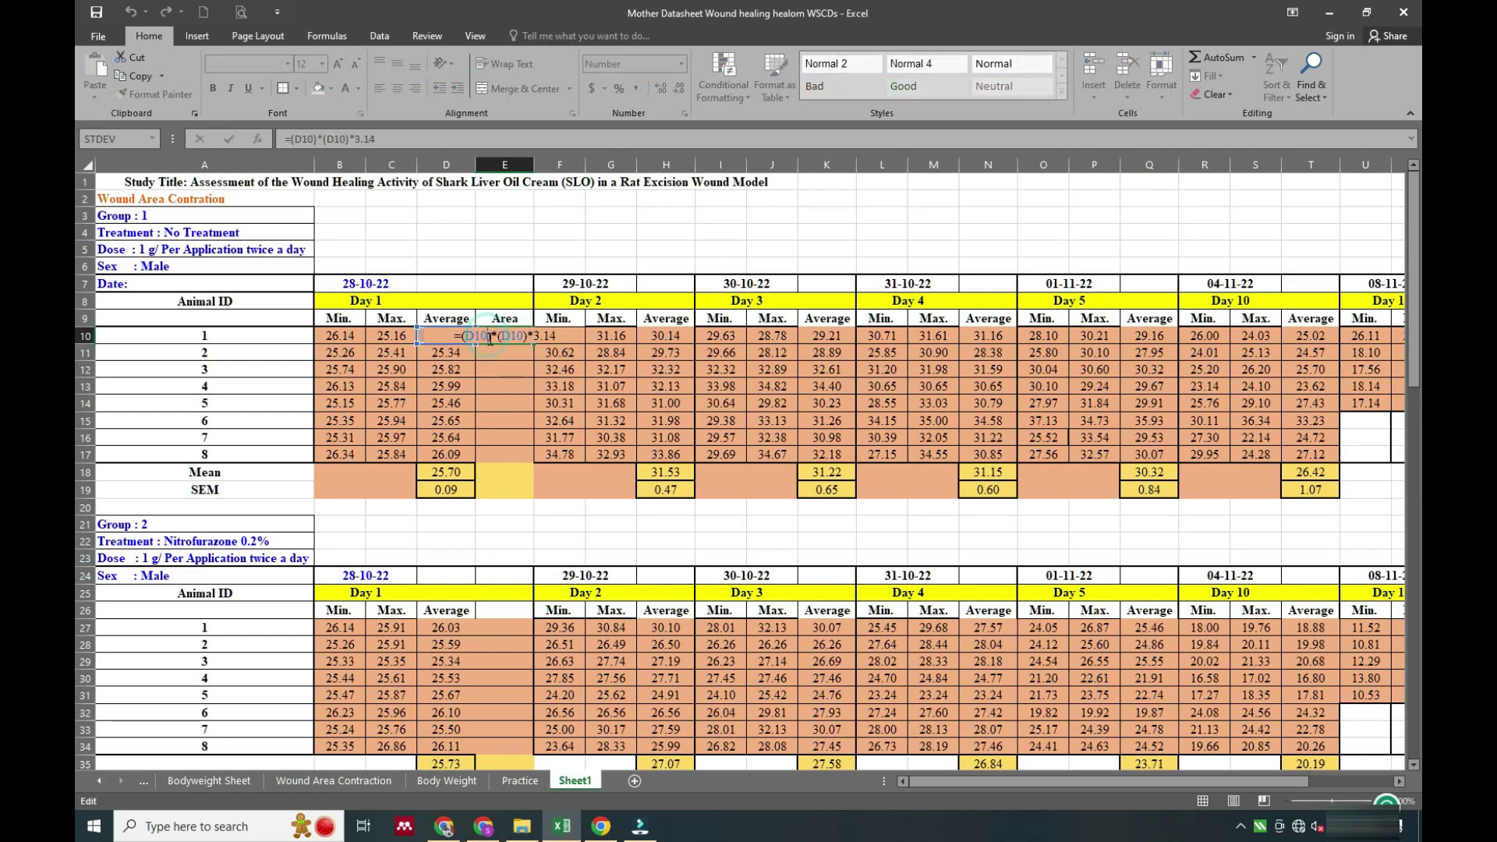
type("/")
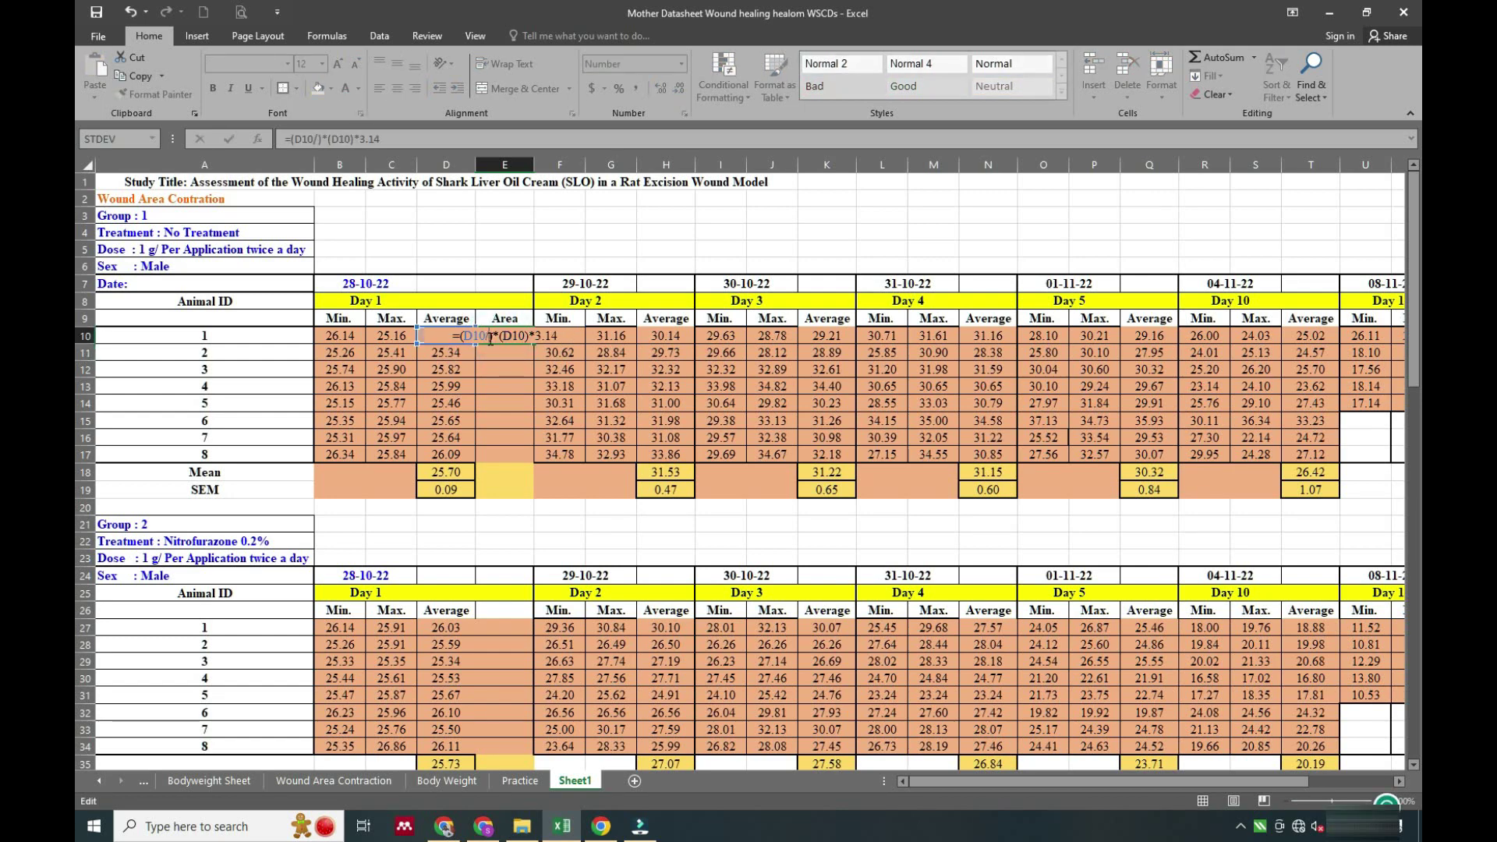
type("2")
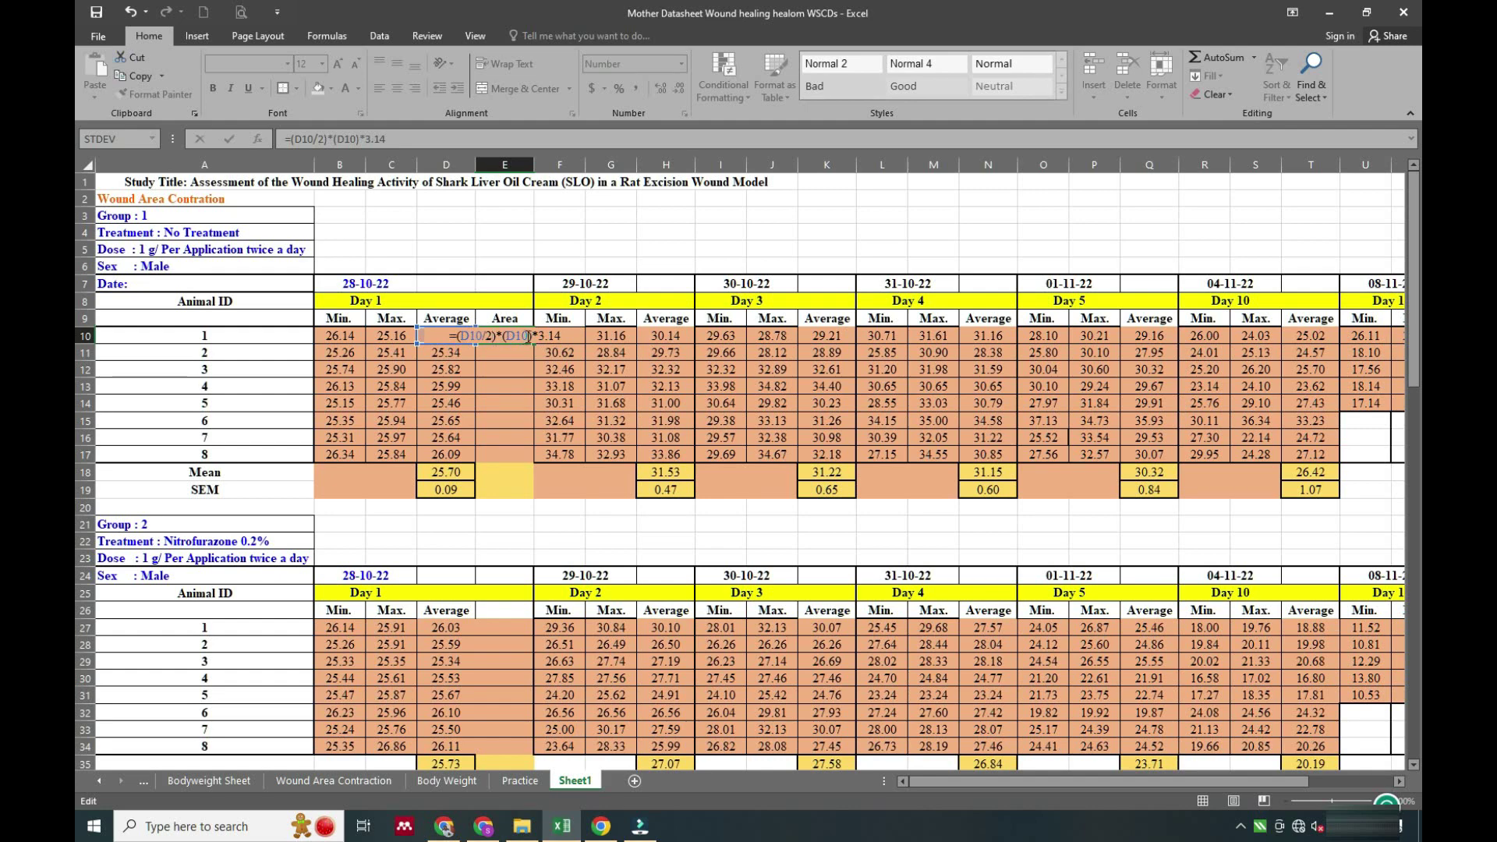
left_click(528, 336)
type("/")
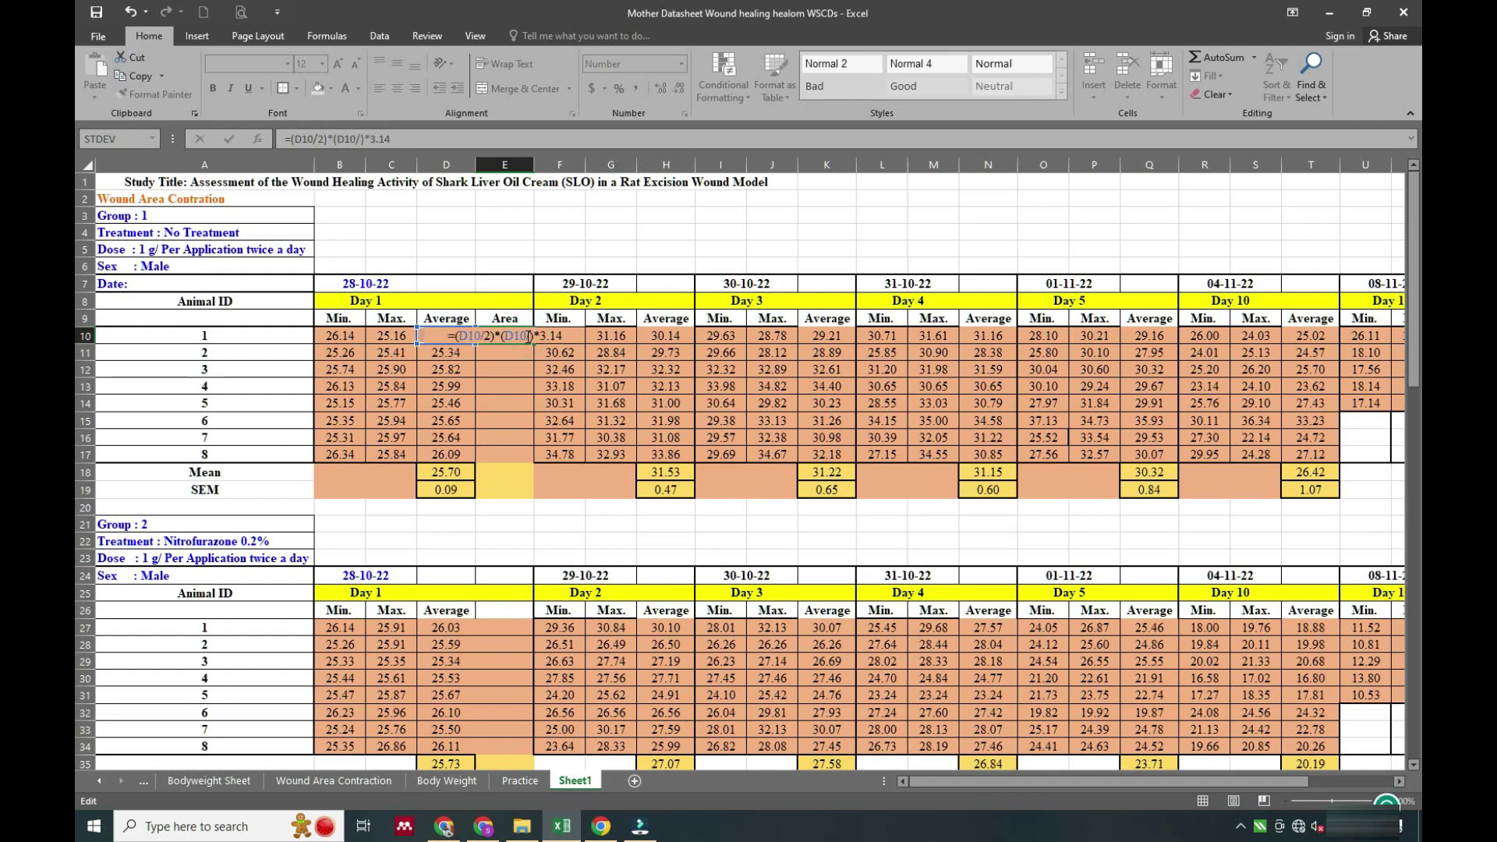
type("2")
key("Return")
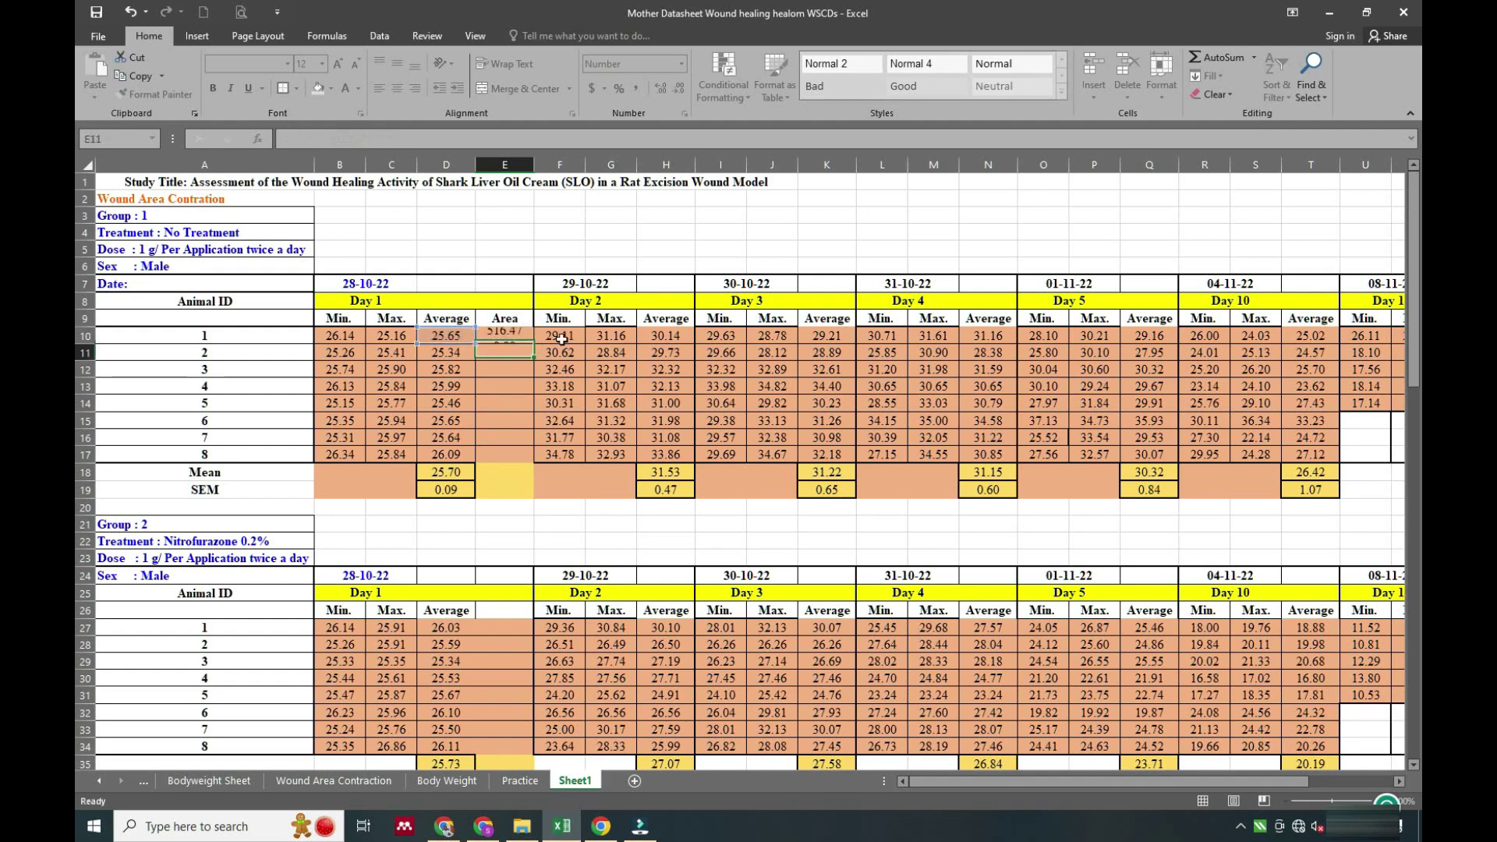
- Fill the area formula down to E17 and extend the Mean and SEM formulas from column D into E18:E19
left_click(530, 339)
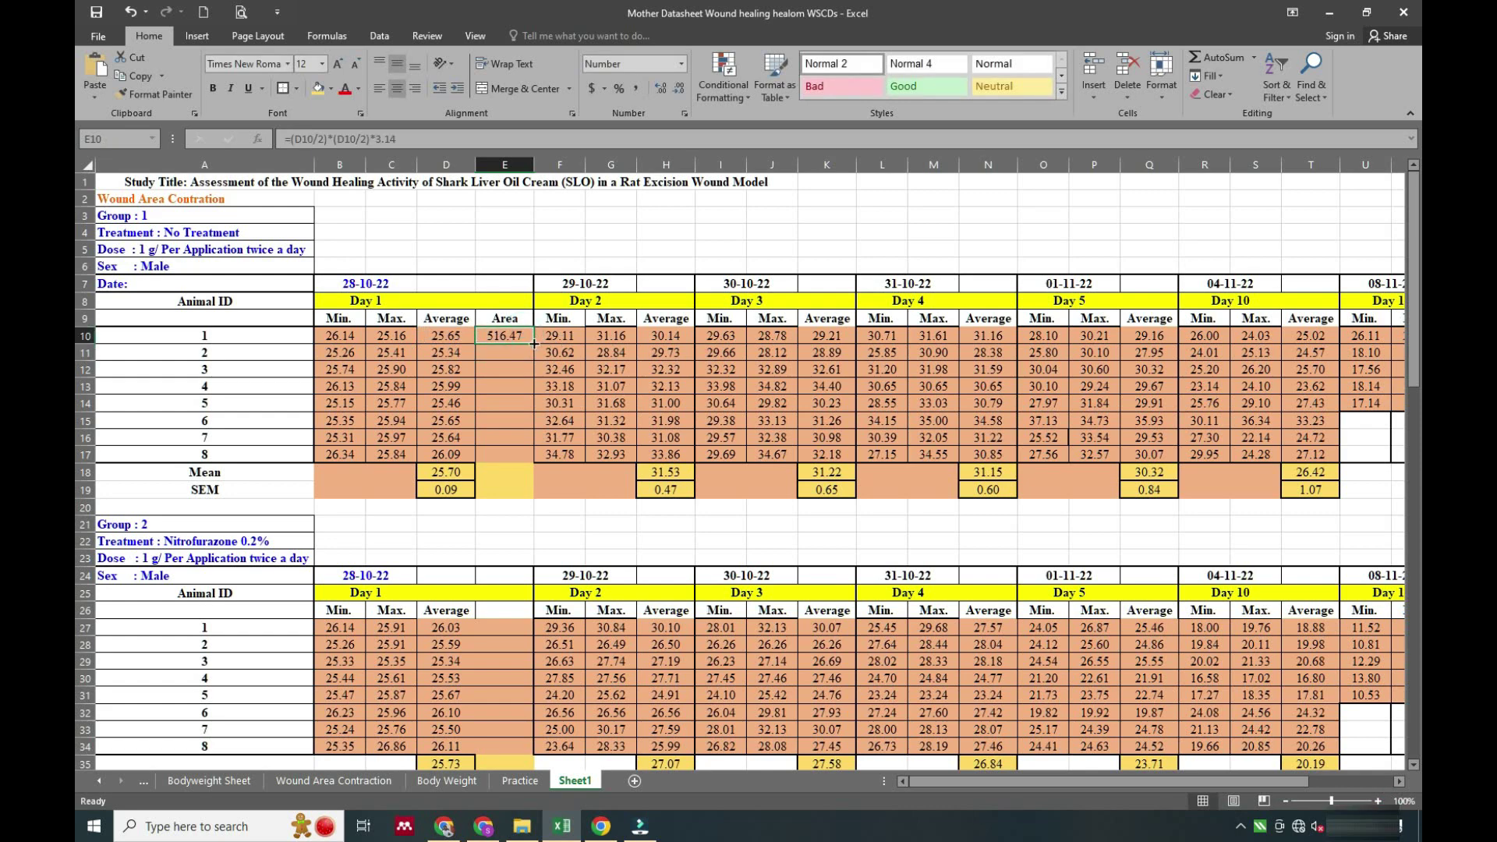
left_click_drag(533, 343, 525, 457)
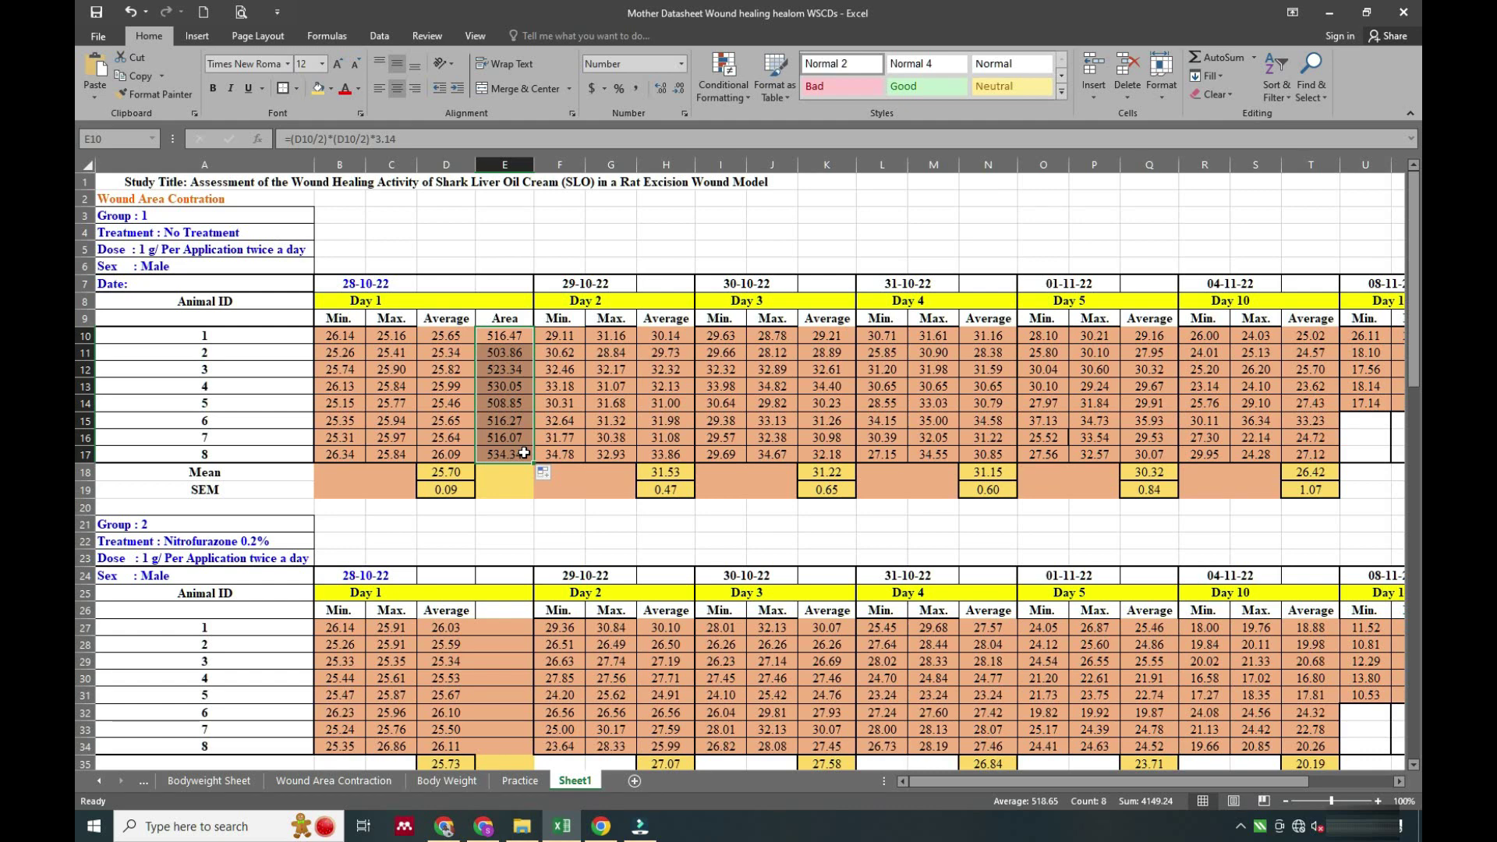
left_click(521, 485)
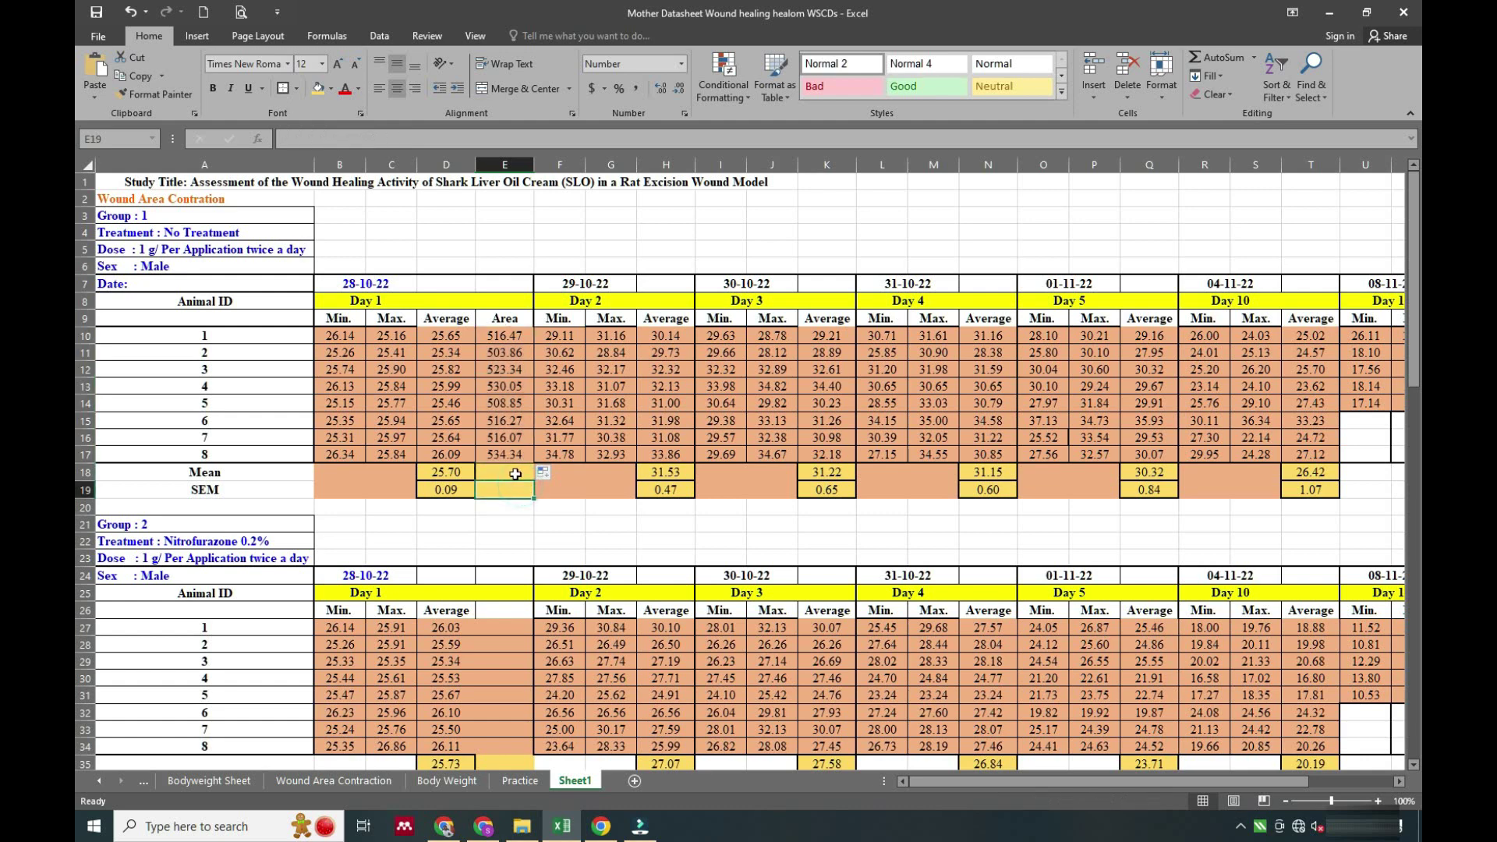
left_click_drag(468, 474, 526, 501)
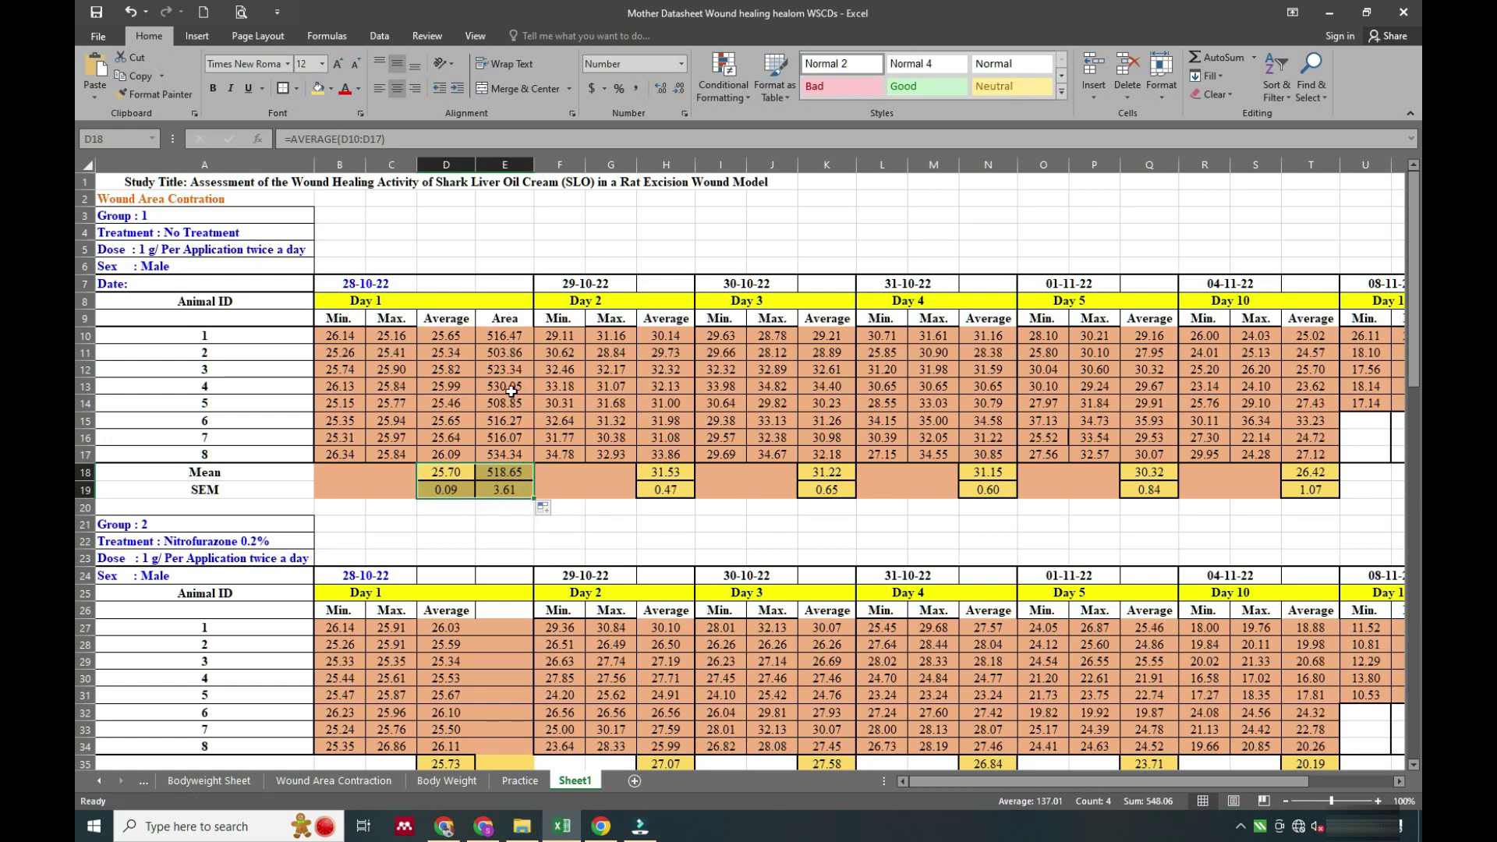
- Copy the Group 1 Area block E9:E19 and paste it into the Day 1 Area column of Groups 2 and 3
left_click_drag(505, 318, 505, 488)
key("ctrl+c")
scroll(505, 488, "down", 5)
left_click(503, 352)
key("ctrl+v")
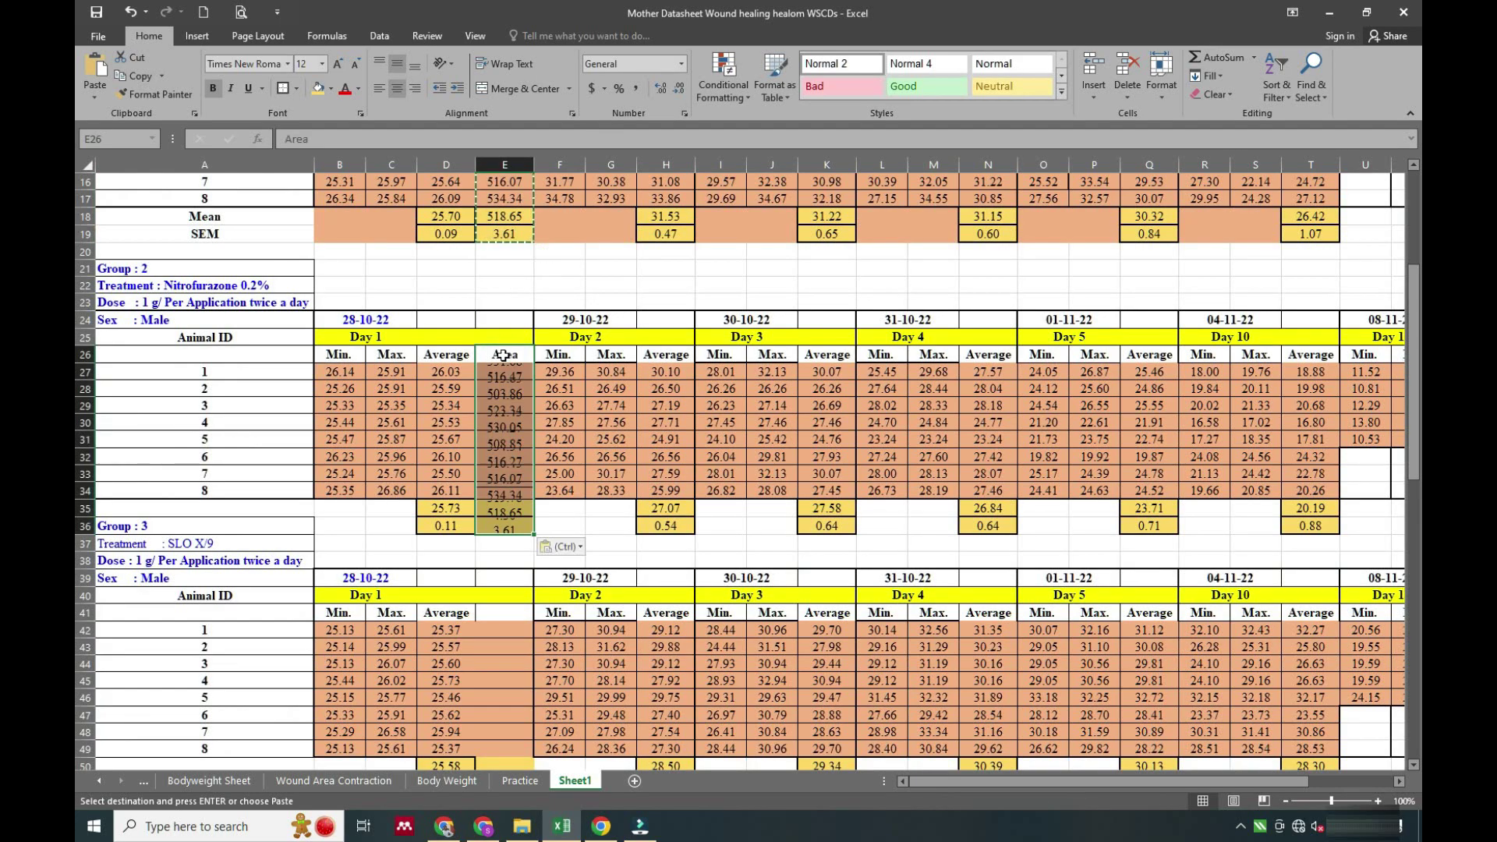
scroll(499, 411, "down", 4)
left_click(499, 411)
key("ctrl+v")
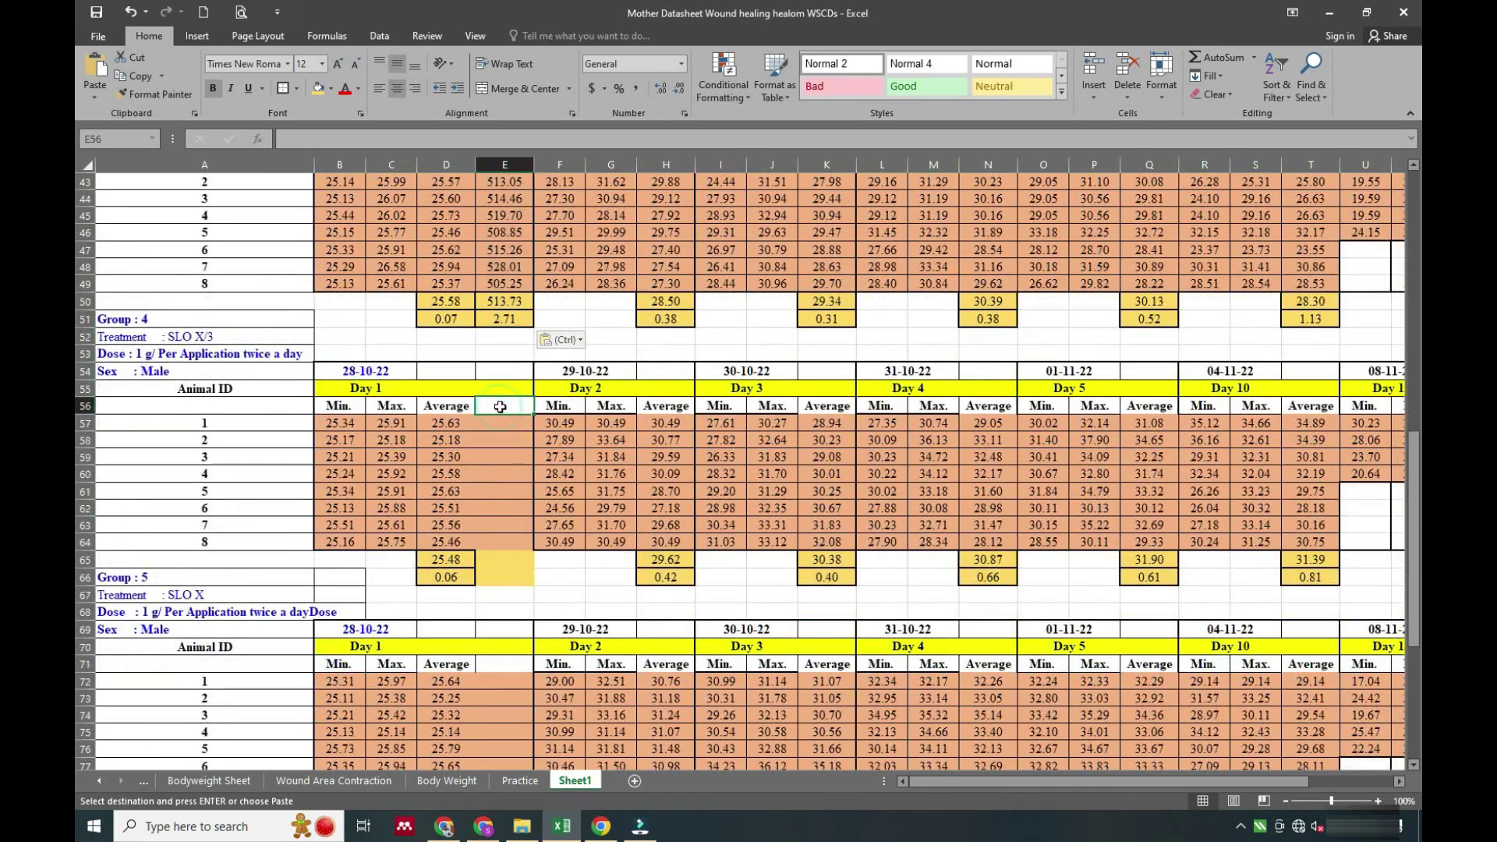
- Paste the copied Area block into the Day 1 Area column of Group 4 at E56 and Group 5 at E71
scroll(499, 411, "down", 5)
left_click(497, 413)
key("ctrl+v")
scroll(496, 438, "down", 4)
left_click(497, 452)
key("ctrl+v")
scroll(497, 452, "down", 3)
scroll(499, 450, "up", 20)
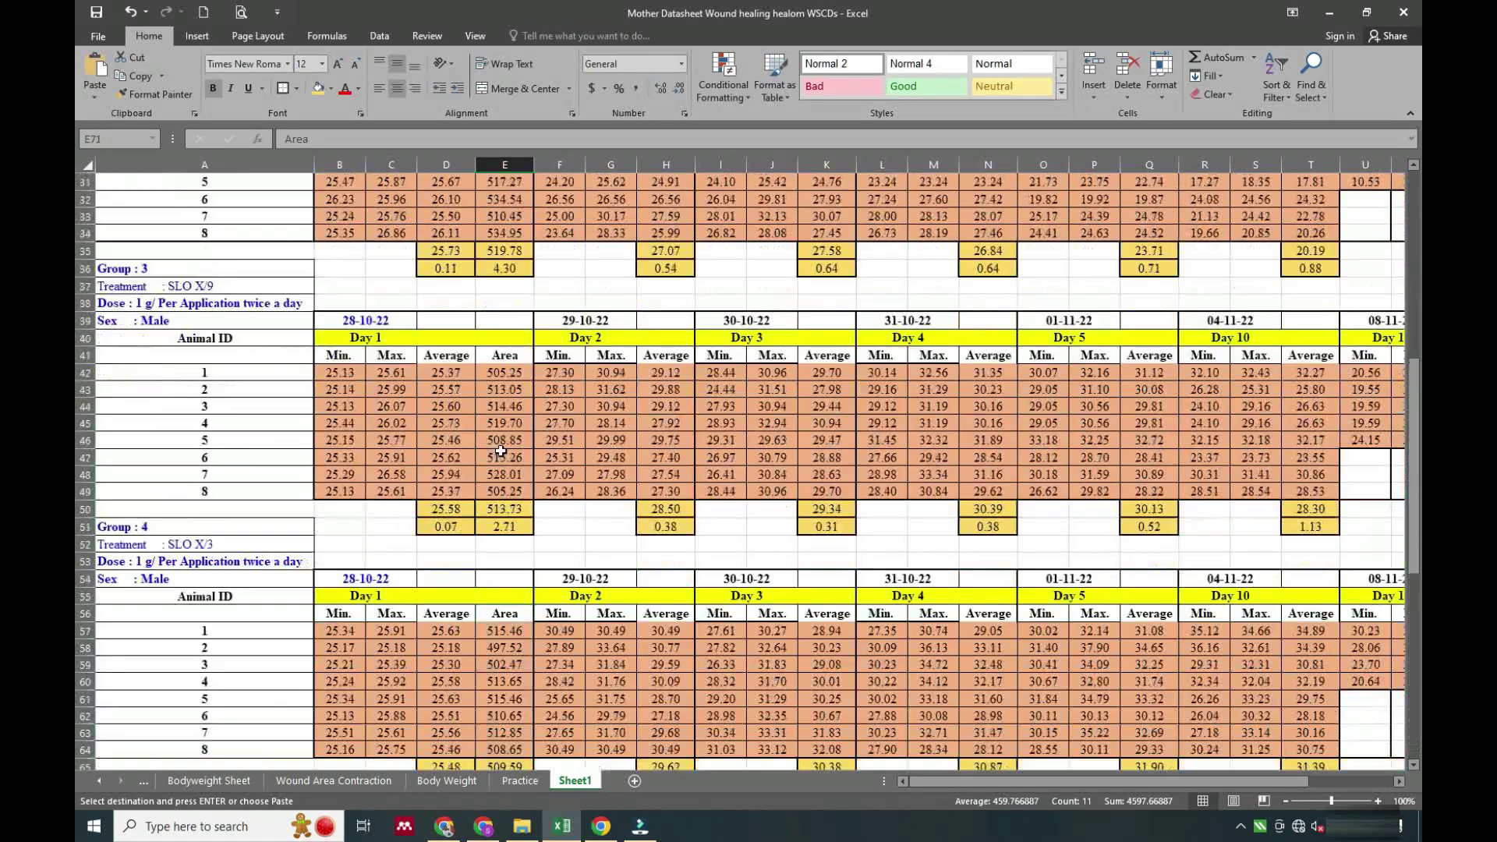
- Copy the Day 1 Area column E and insert it as column I after the Day 2 Average
left_click(504, 164)
key("ctrl+c")
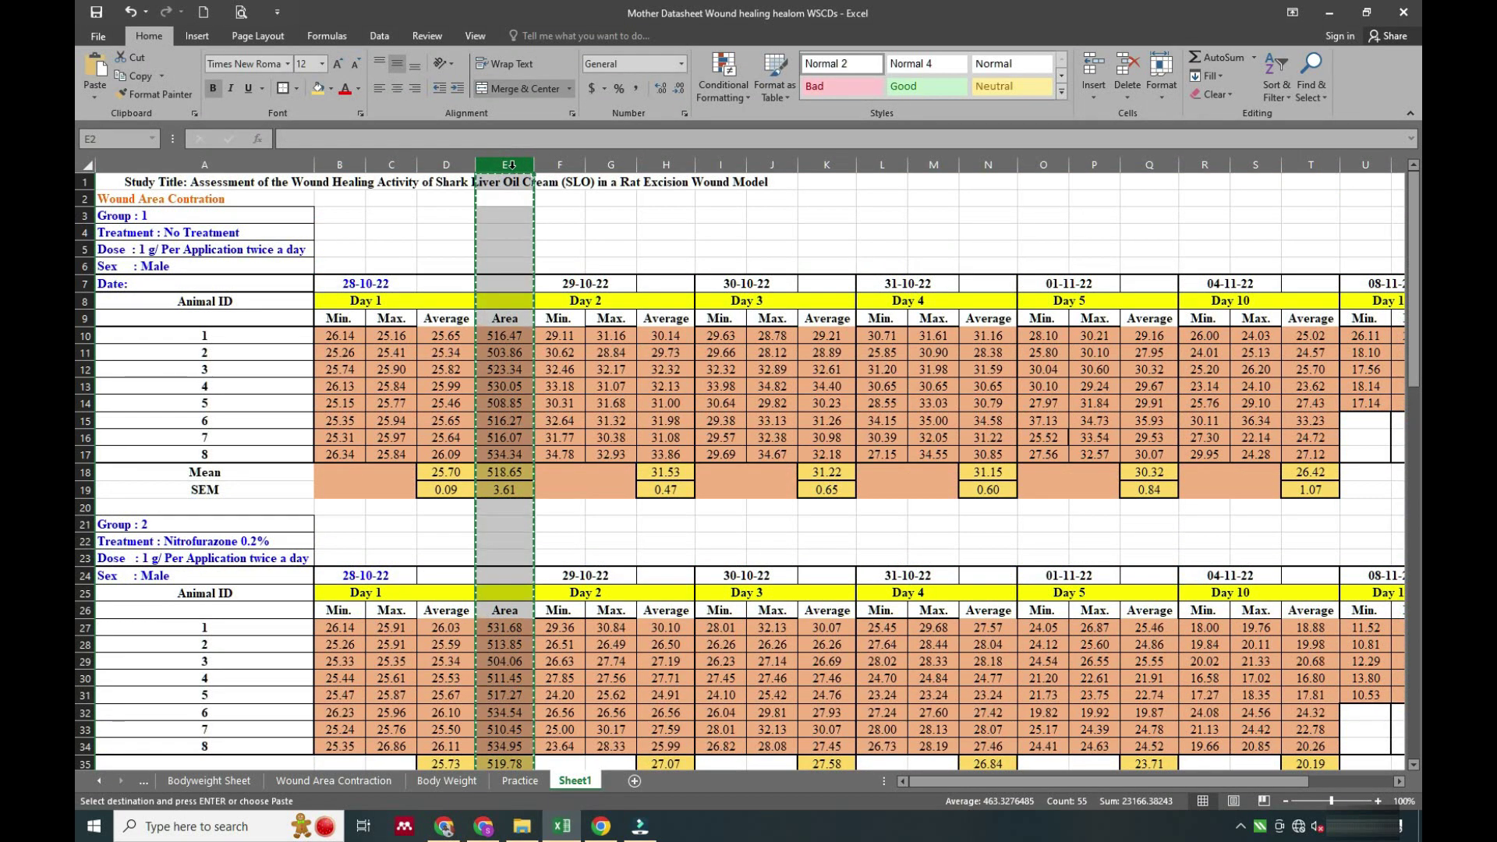
right_click(704, 165)
left_click(772, 277)
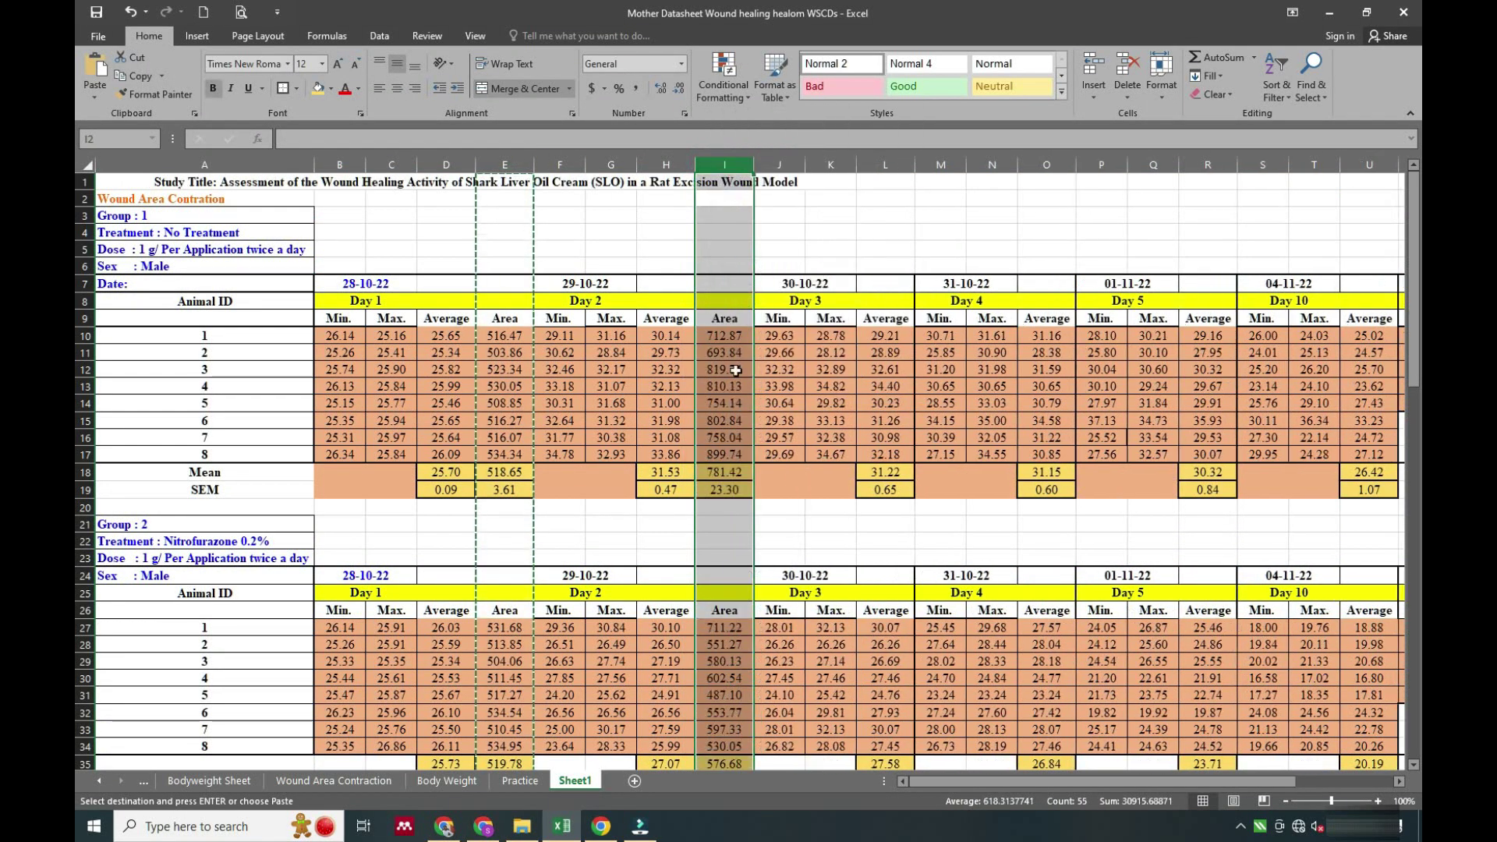
- Copy the Day 2 Area column and insert it as column M after the Day 3 Average
key("ctrl+c")
left_click(941, 164)
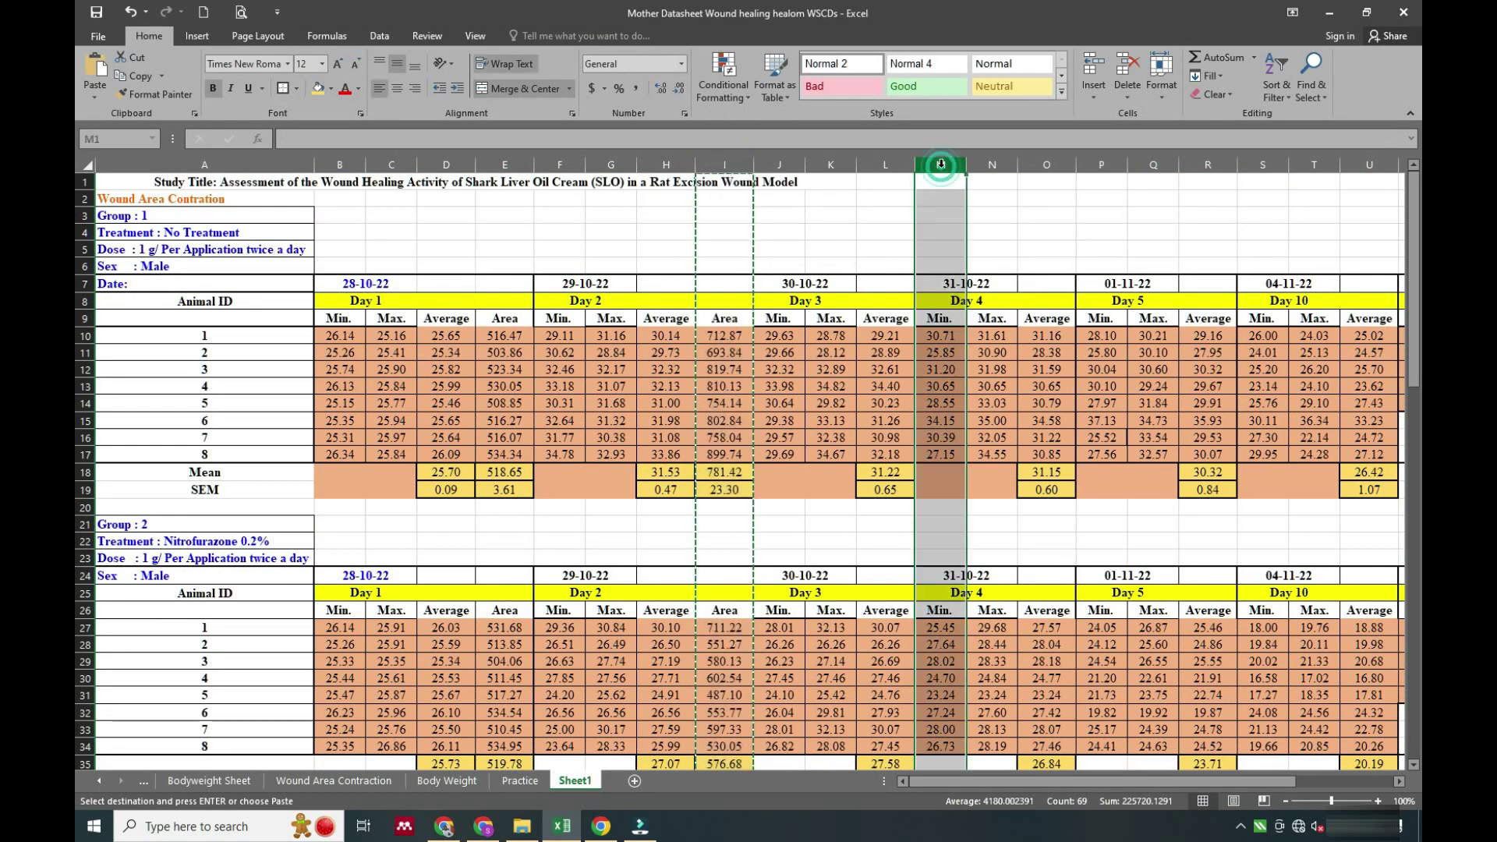
right_click(942, 166)
left_click(986, 277)
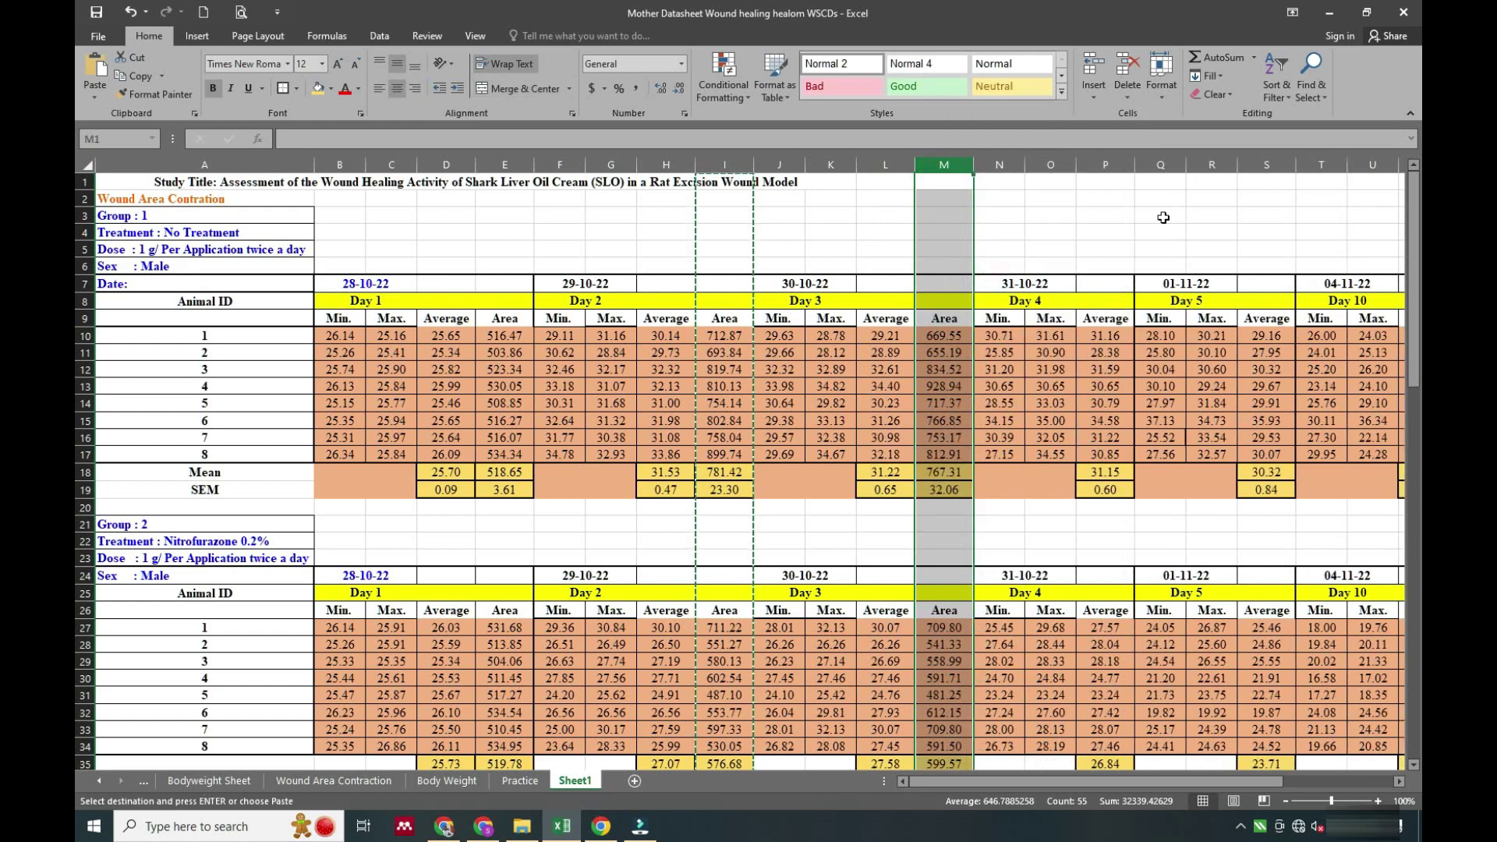
- Insert a new column Q after the Day 4 Average and paste the Day 3 Area column into it
left_click(1160, 165)
right_click(1160, 166)
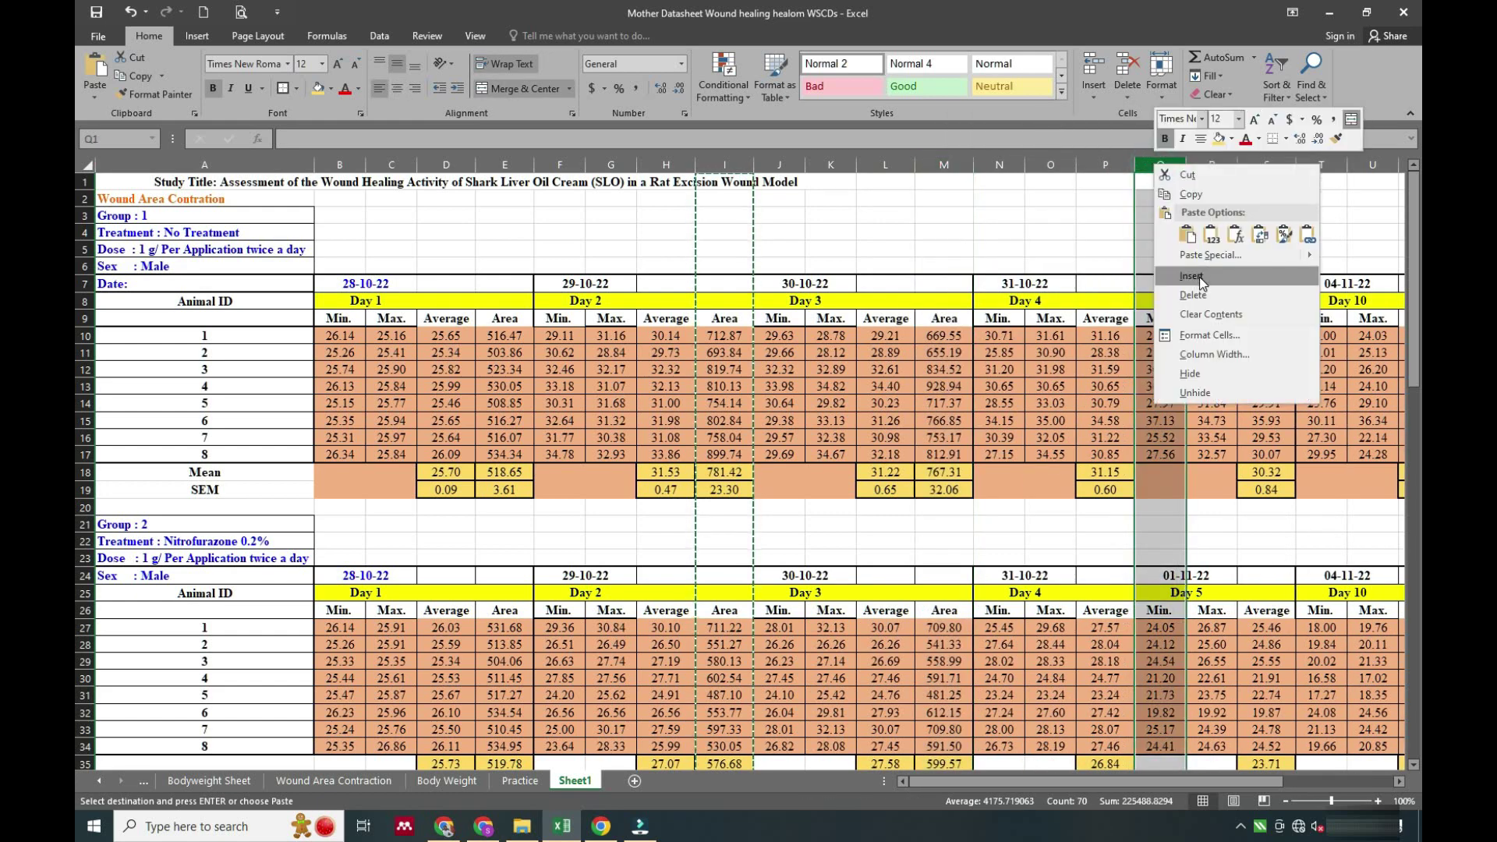
left_click(1193, 277)
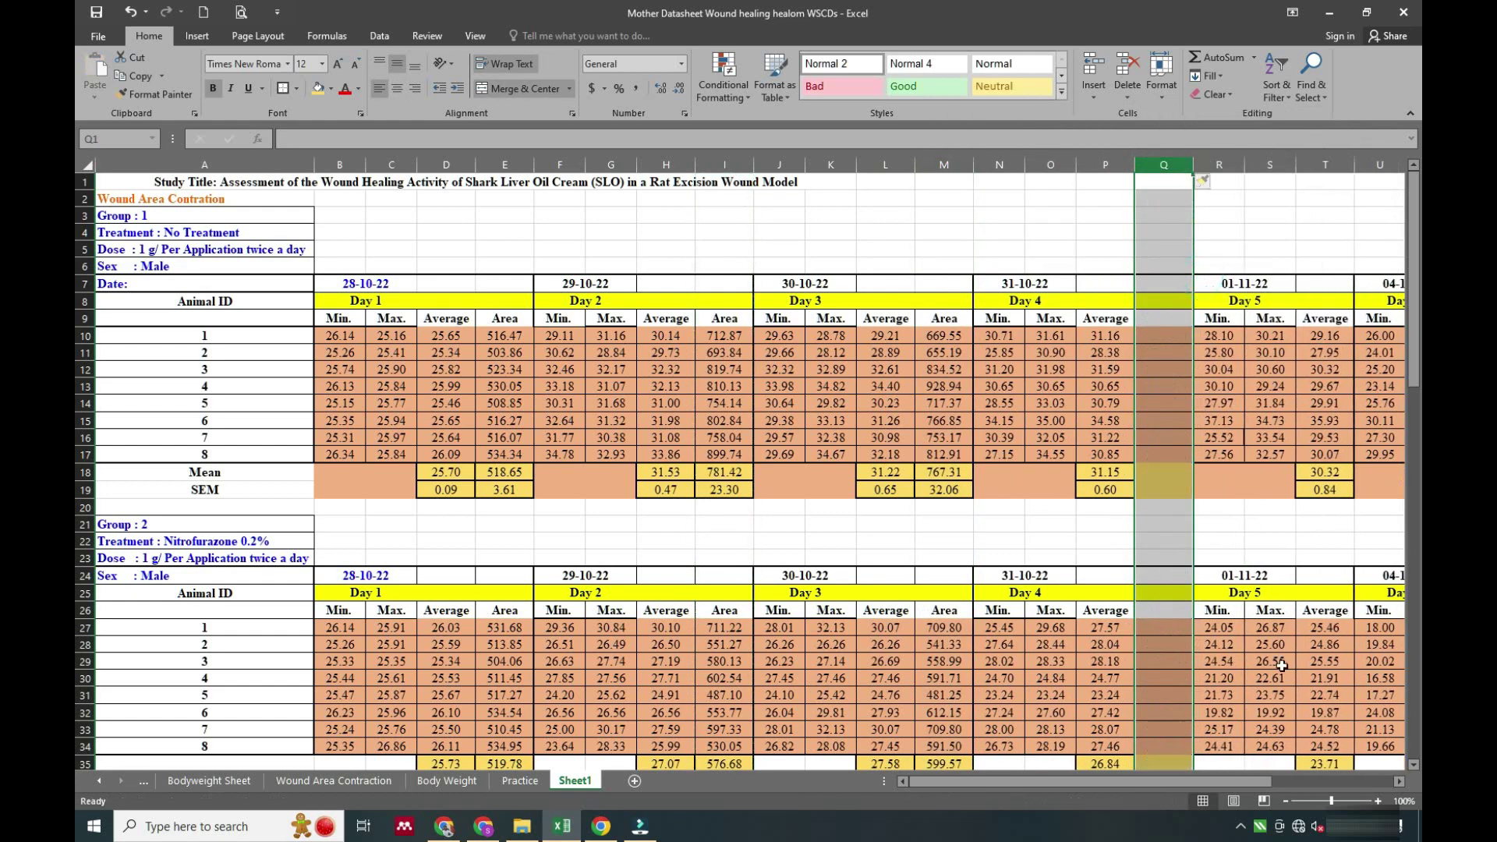
left_click(945, 164)
key("ctrl+c")
left_click(1163, 165)
key("ctrl+v")
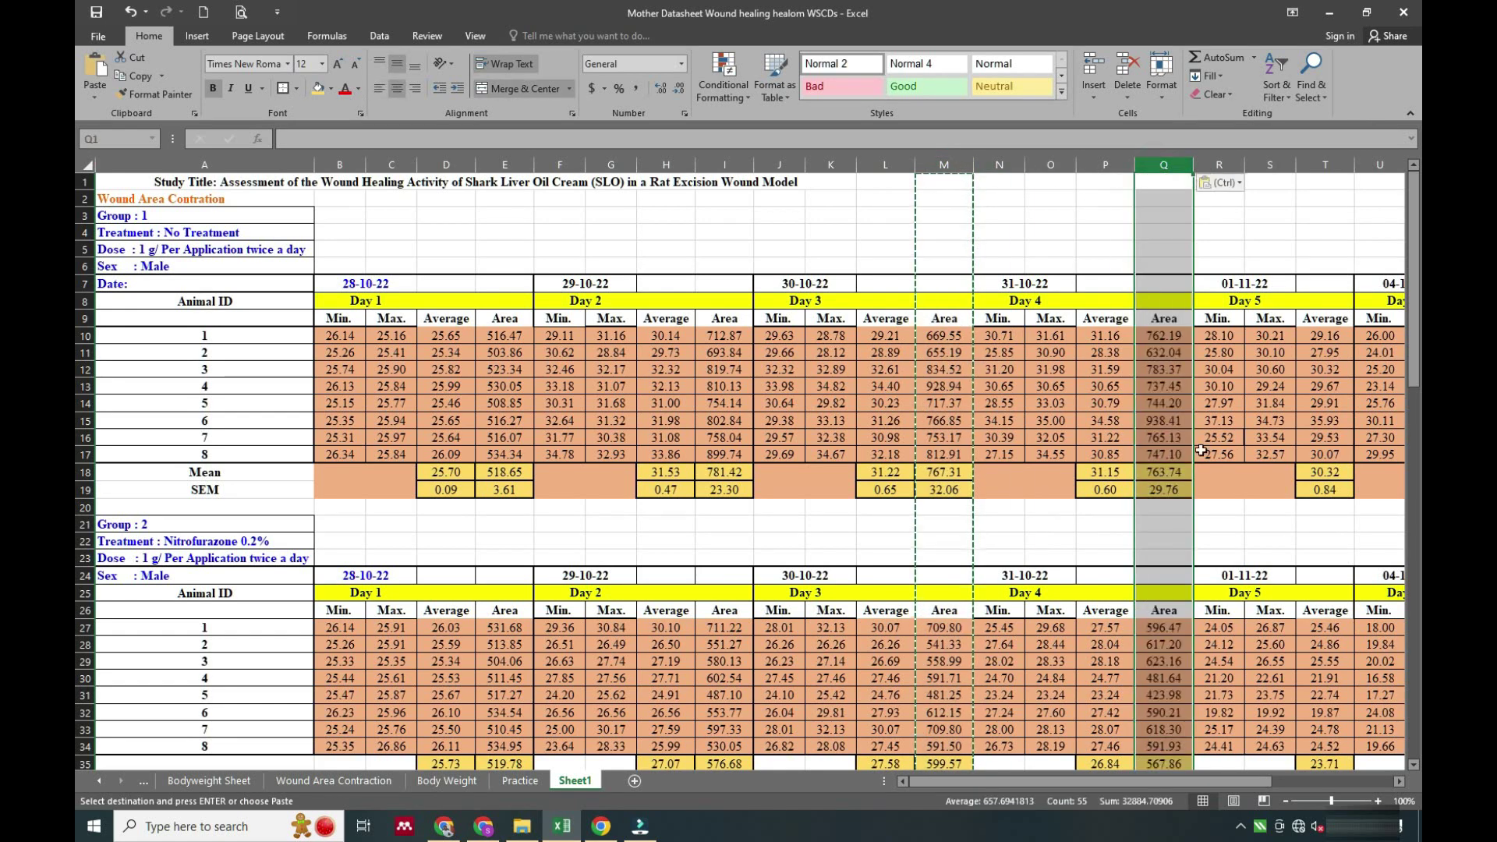
- Copy the Day 4 Area column and insert it as column U after the Day 5 Average
left_click(1398, 781)
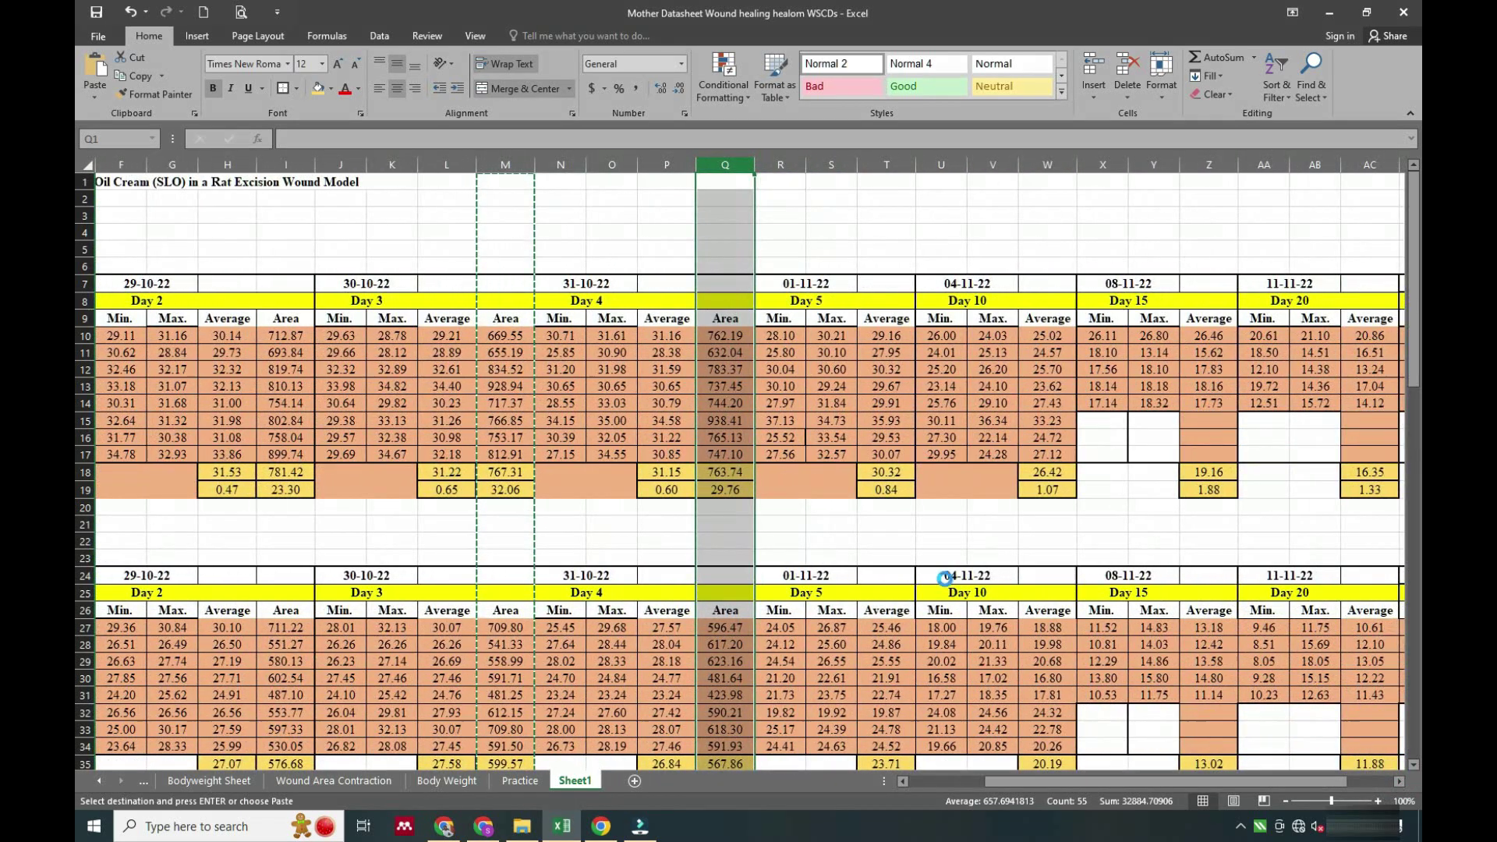
key("ctrl+c")
left_click(943, 165)
right_click(943, 164)
left_click(981, 278)
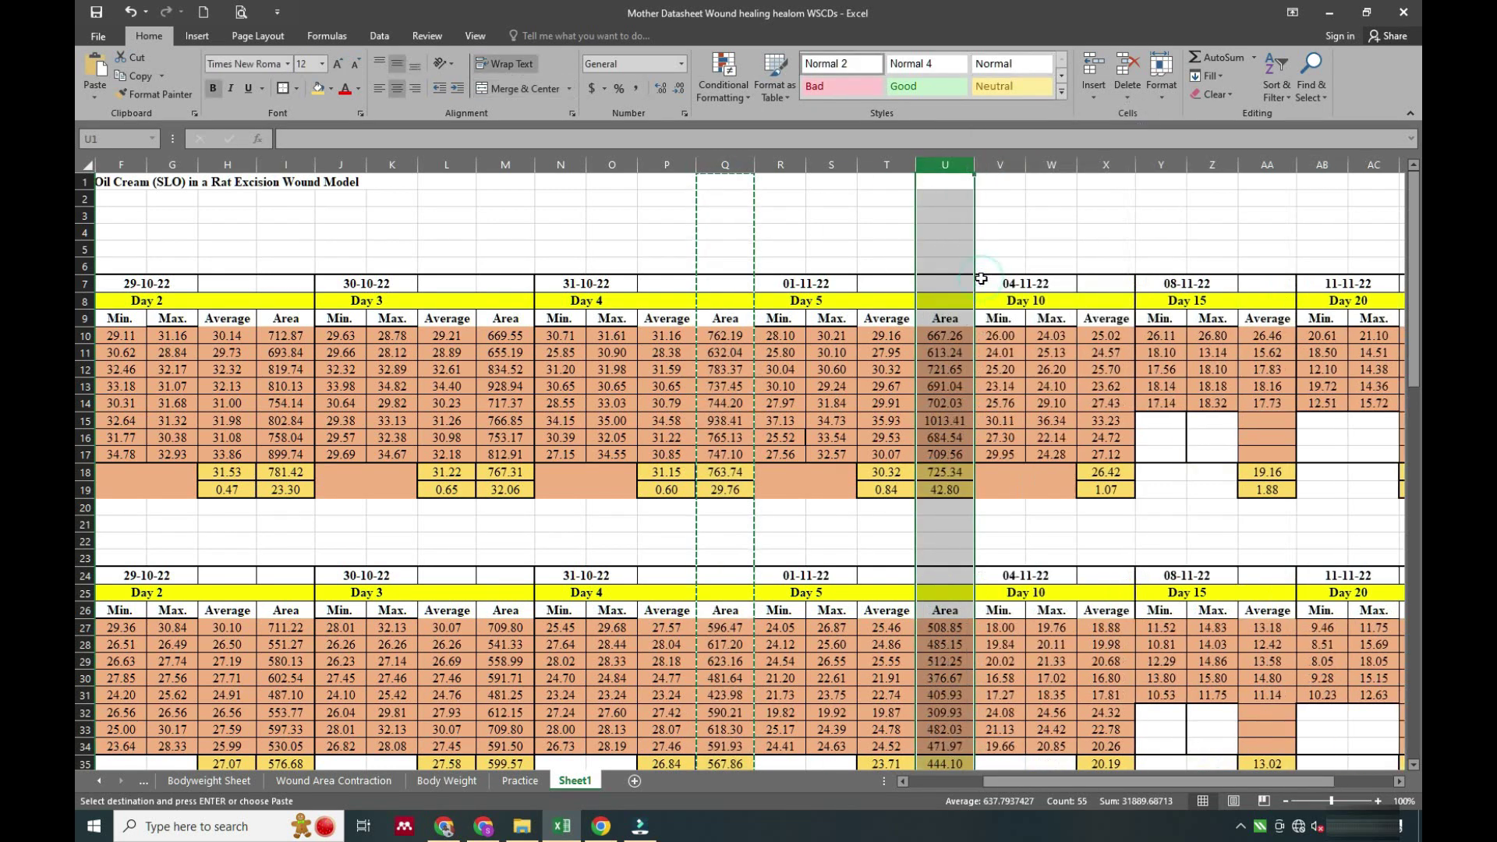
- Insert copies of the Area column after the Average columns of Day 10 and the remaining days through Day 25
key("ctrl+c")
left_click(1161, 164)
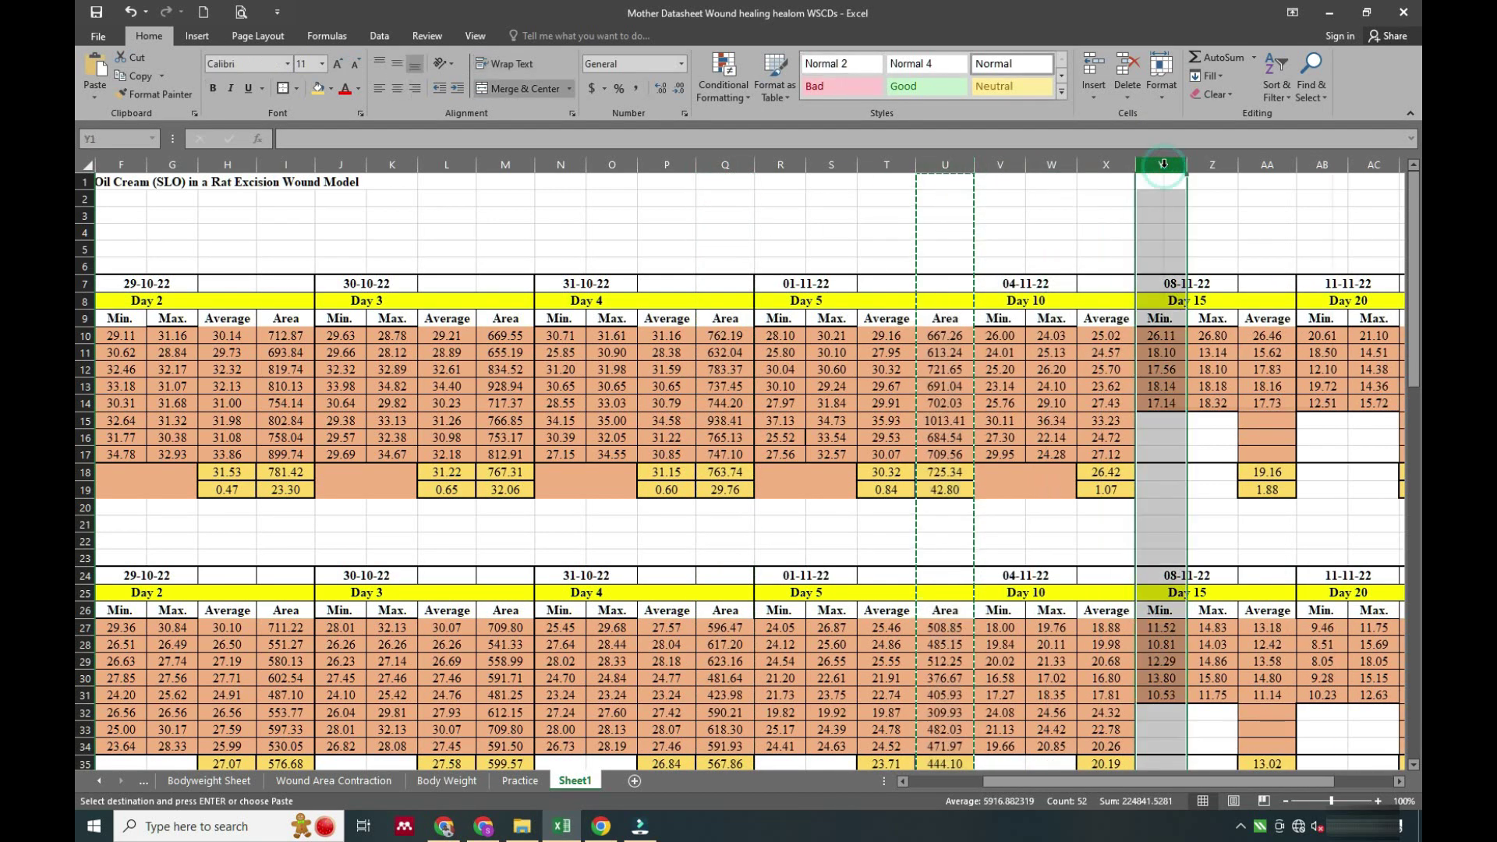
right_click(1162, 165)
left_click(1213, 281)
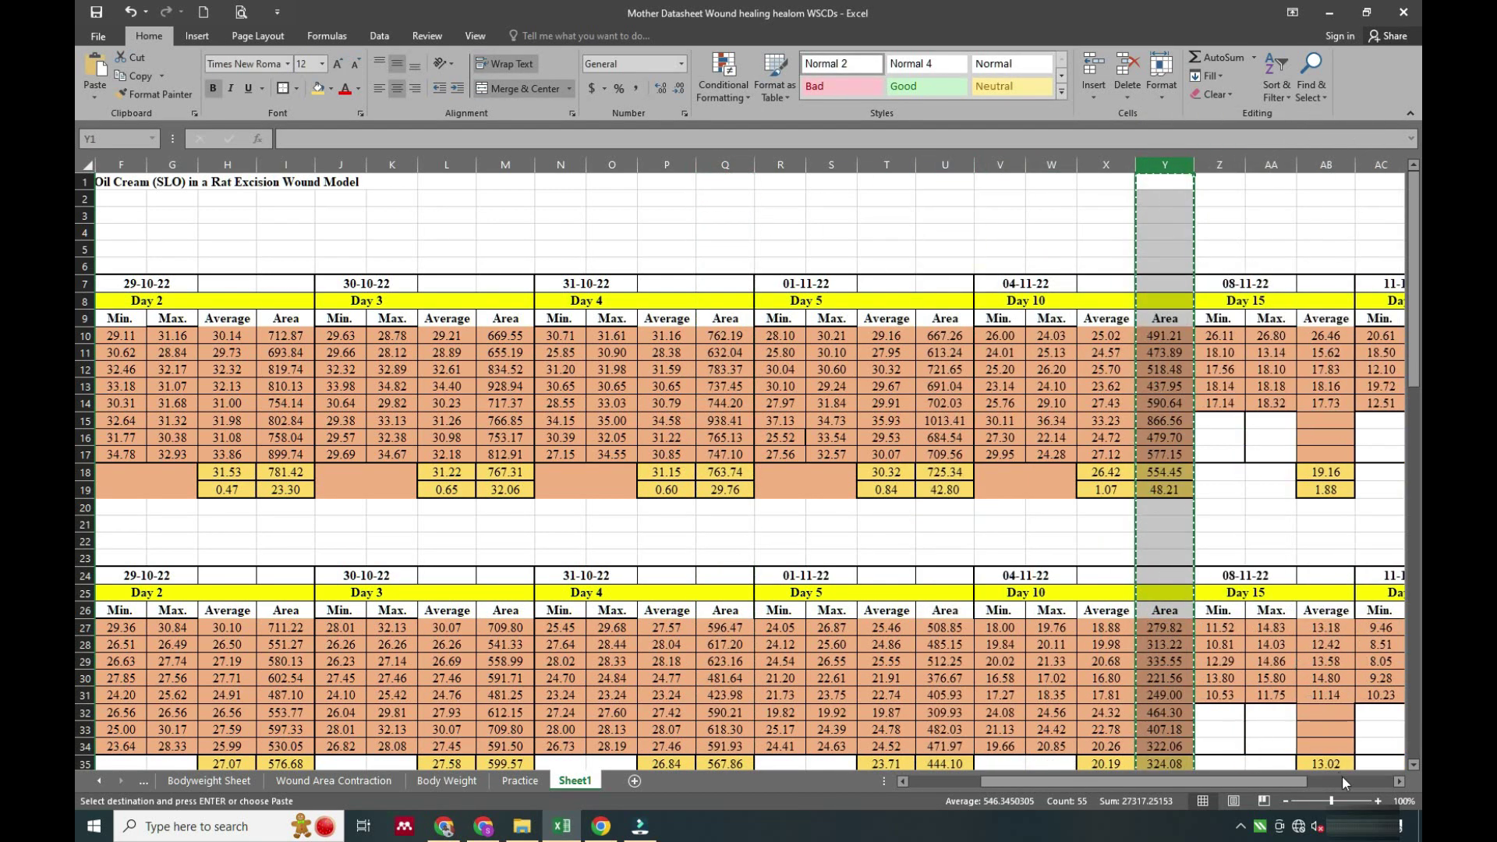
left_click(1398, 781)
scroll(585, 513, "down", 12)
scroll(585, 512, "up", 12)
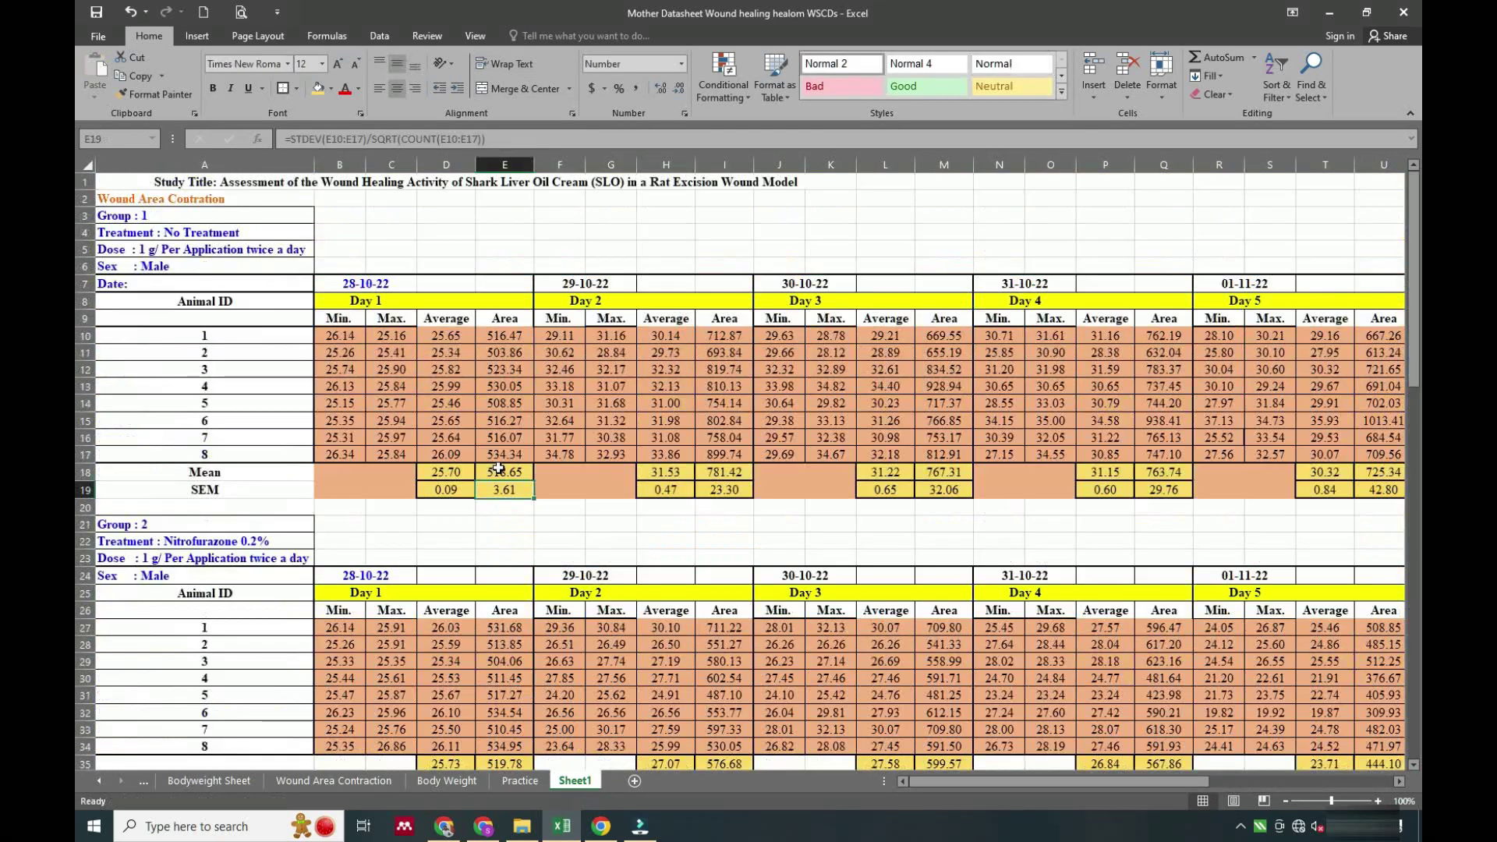
- Copy the Group 1 Area mean and SEM cells in rows 18 and 19 for every day from Day 1 to Day 25
left_click_drag(499, 472, 500, 486)
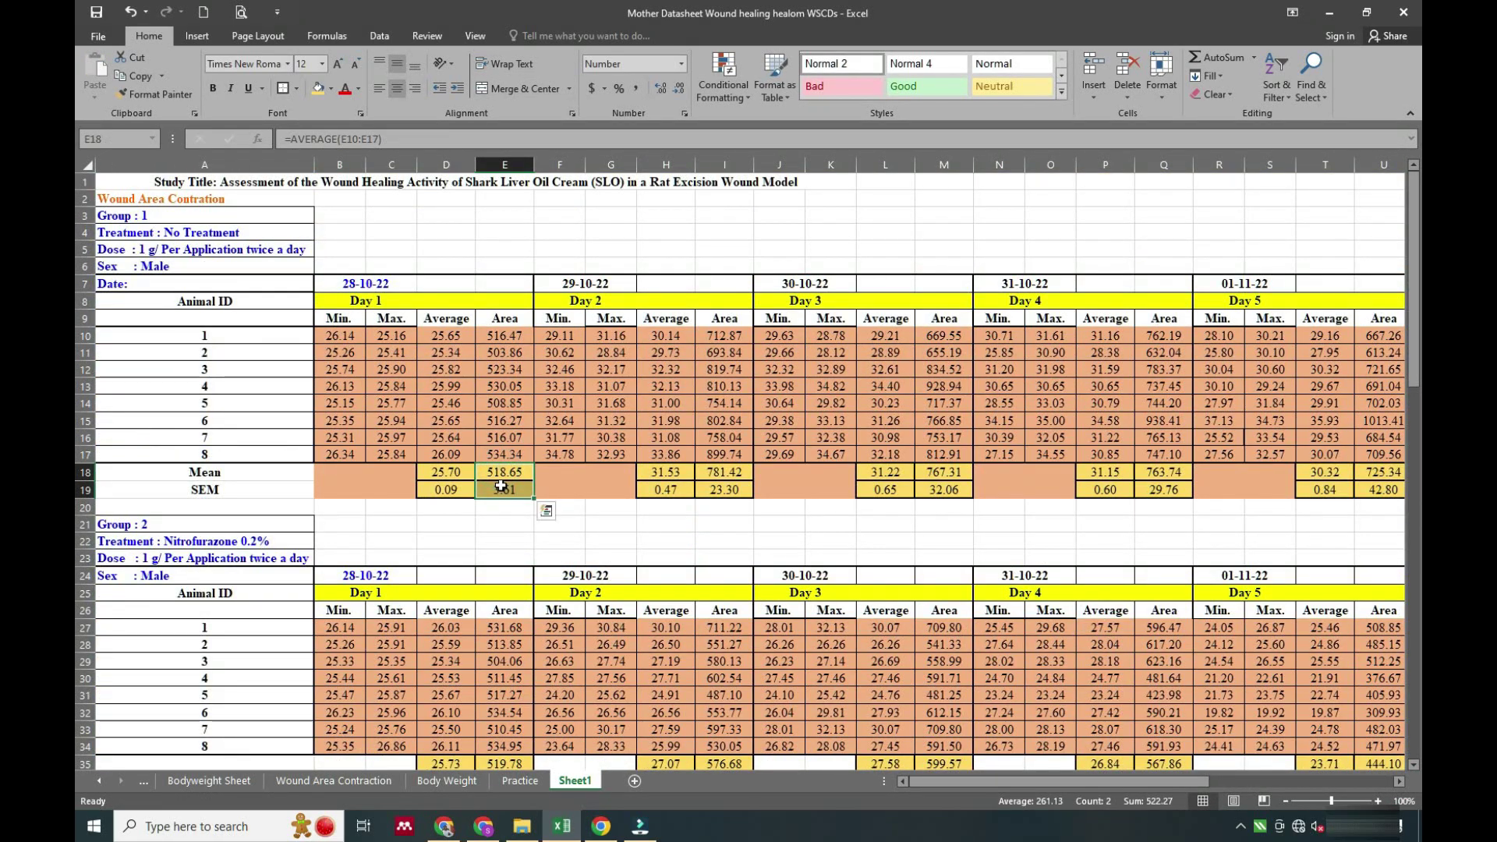
left_click_drag(723, 474, 725, 488)
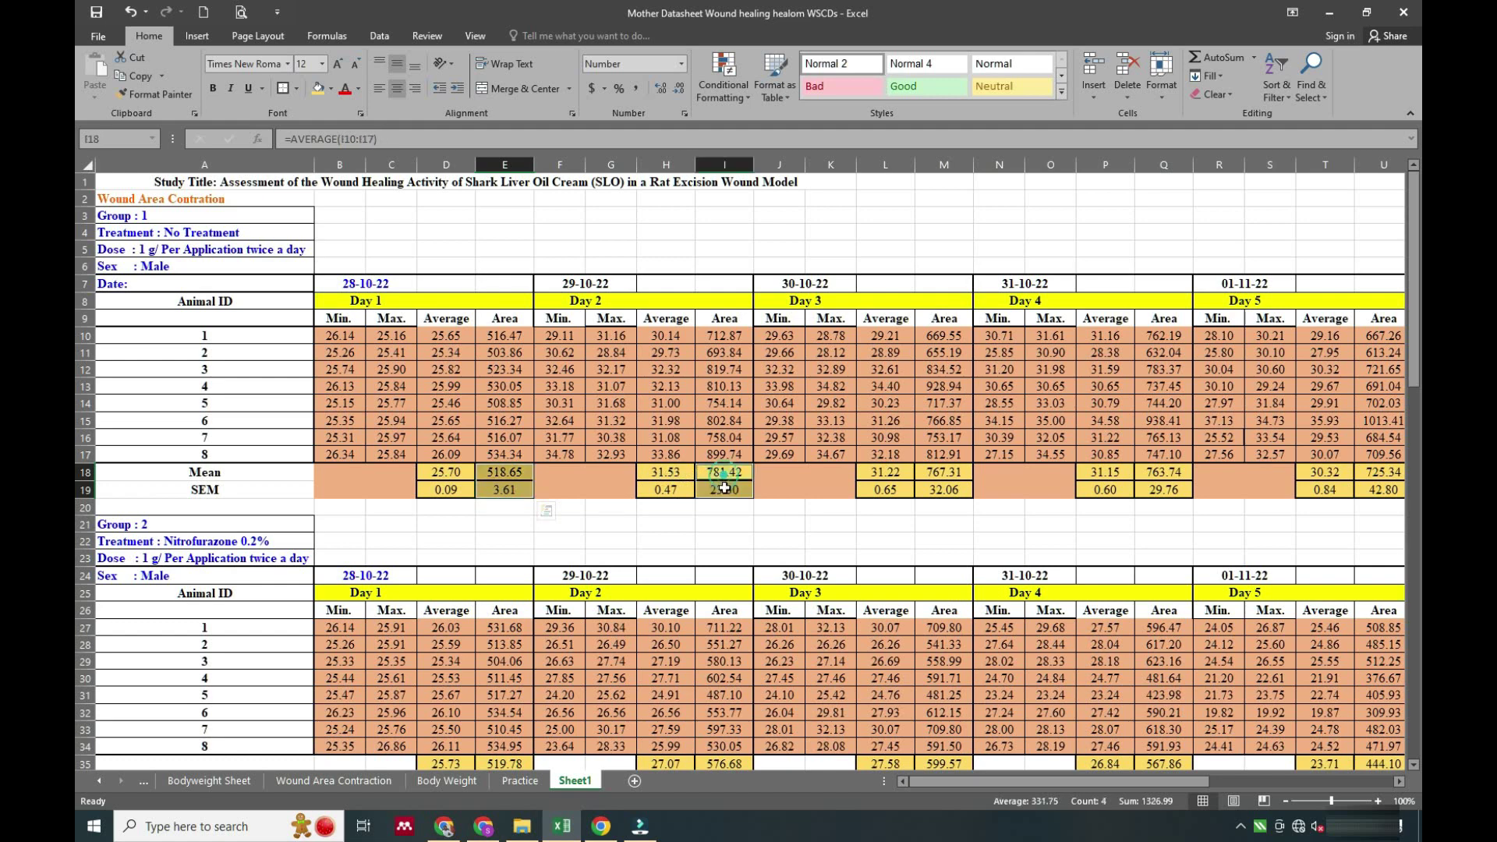
left_click_drag(946, 474, 974, 481)
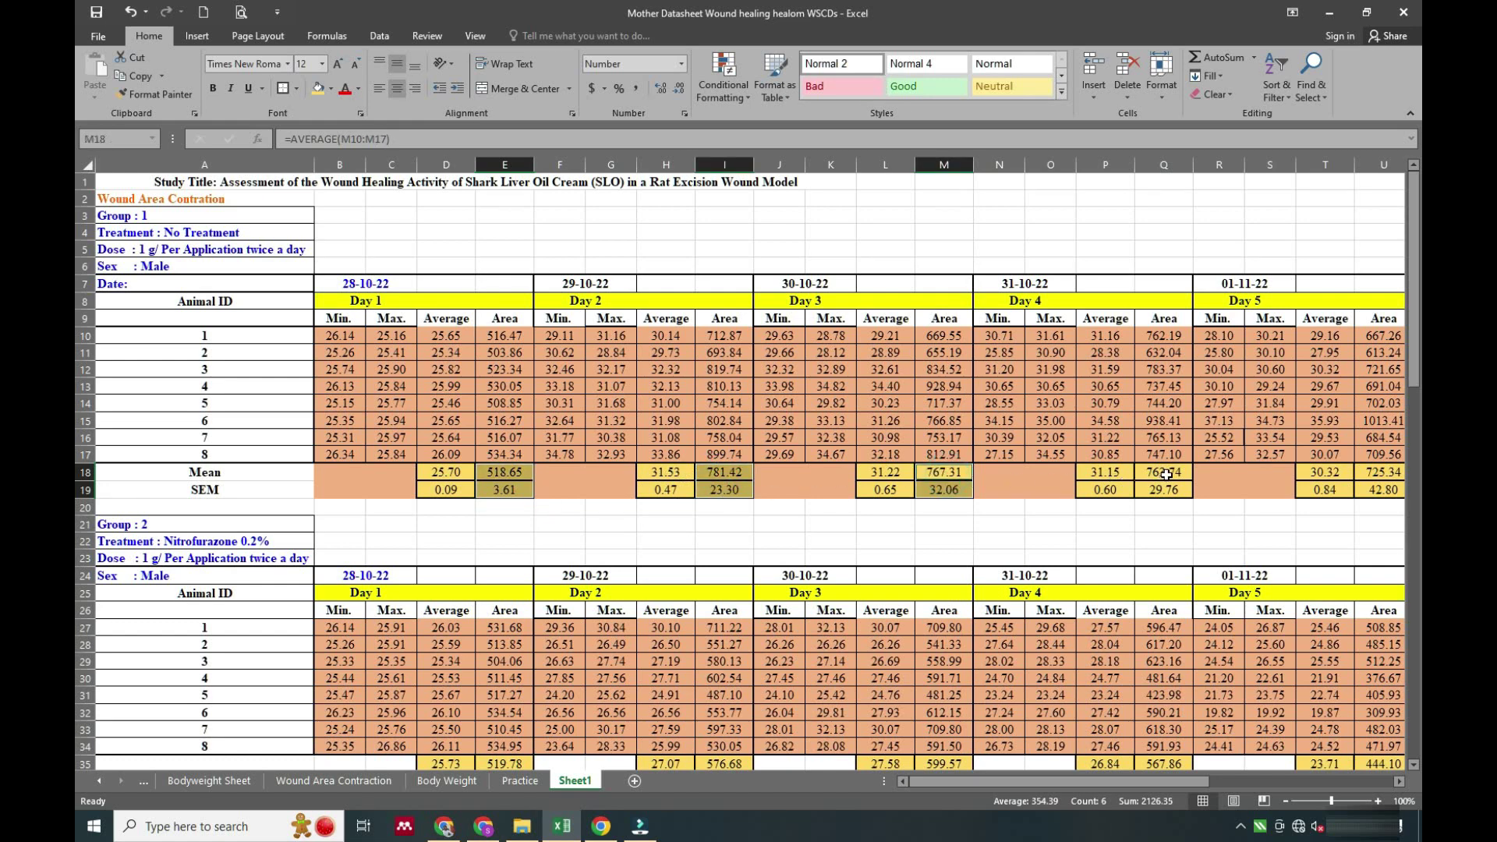
left_click_drag(1165, 474, 1168, 487)
left_click_drag(1360, 475, 1366, 490)
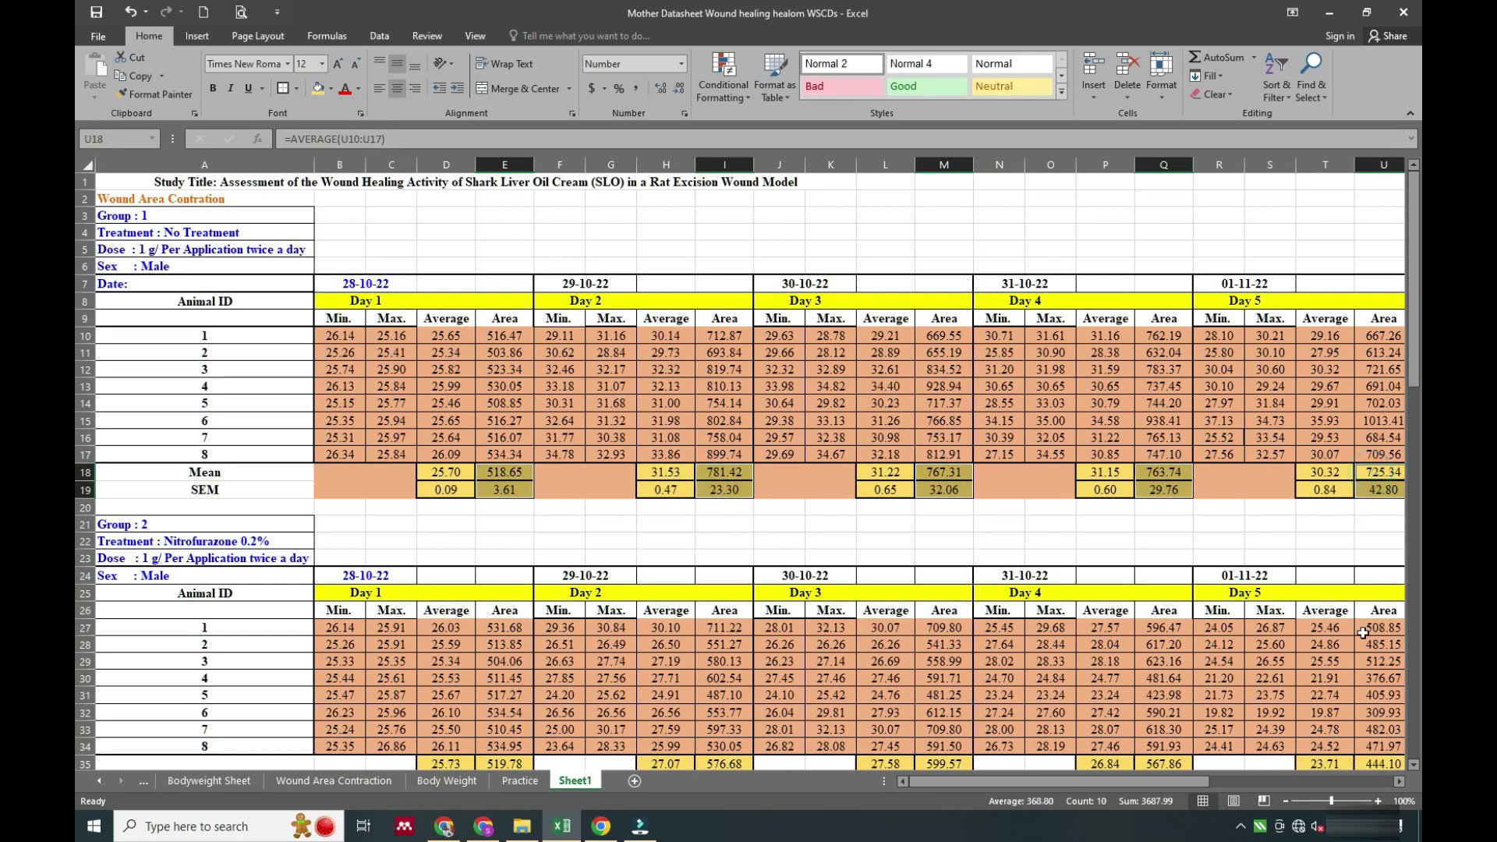
left_click(1398, 783)
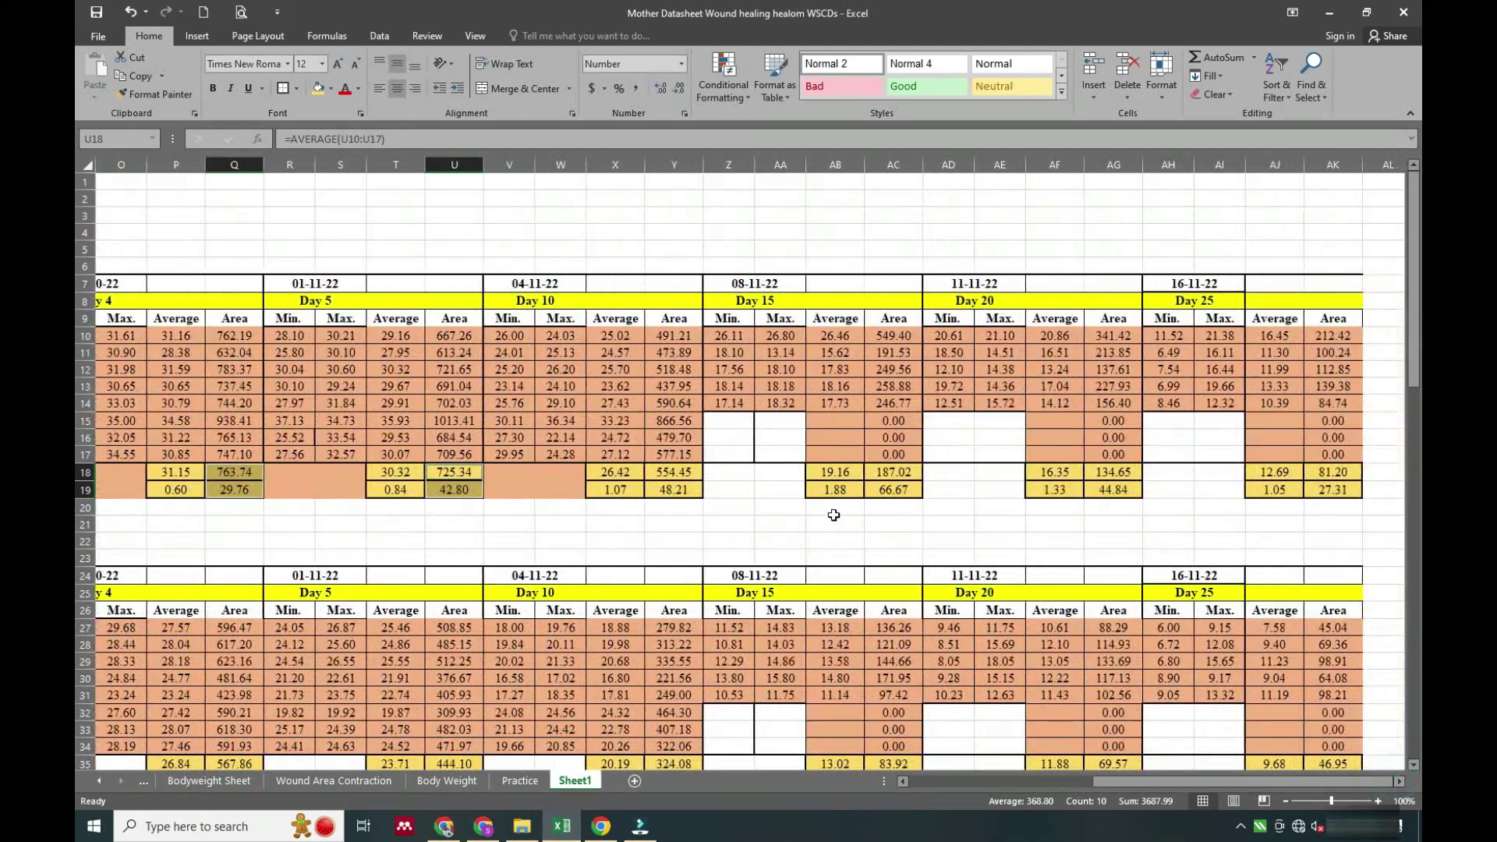
left_click_drag(683, 473, 683, 484)
left_click_drag(889, 471, 889, 488)
left_click_drag(1110, 472, 1111, 489)
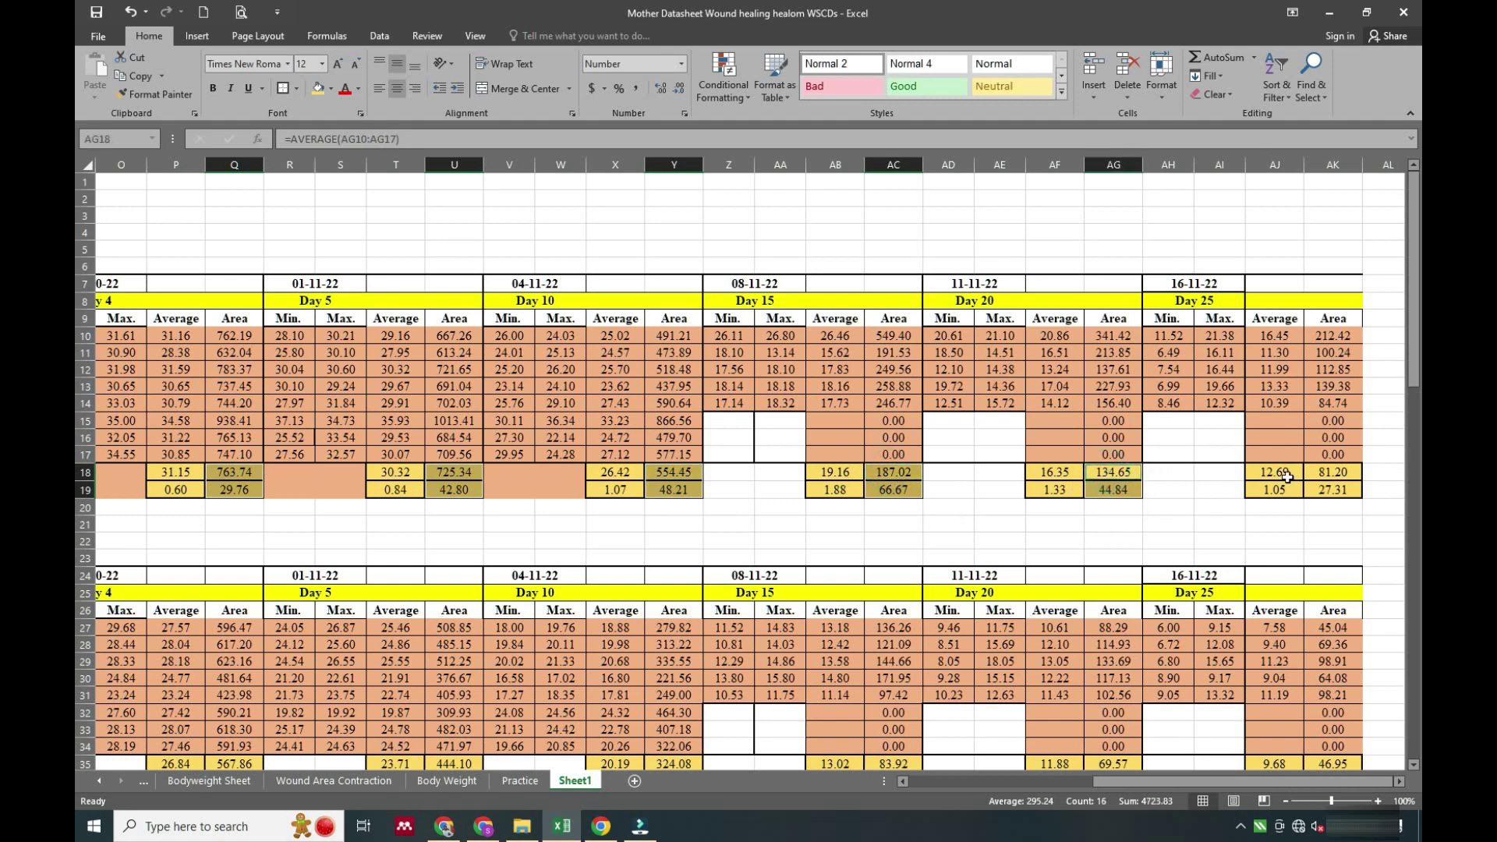
left_click_drag(1337, 472, 1336, 489)
key("ctrl+c")
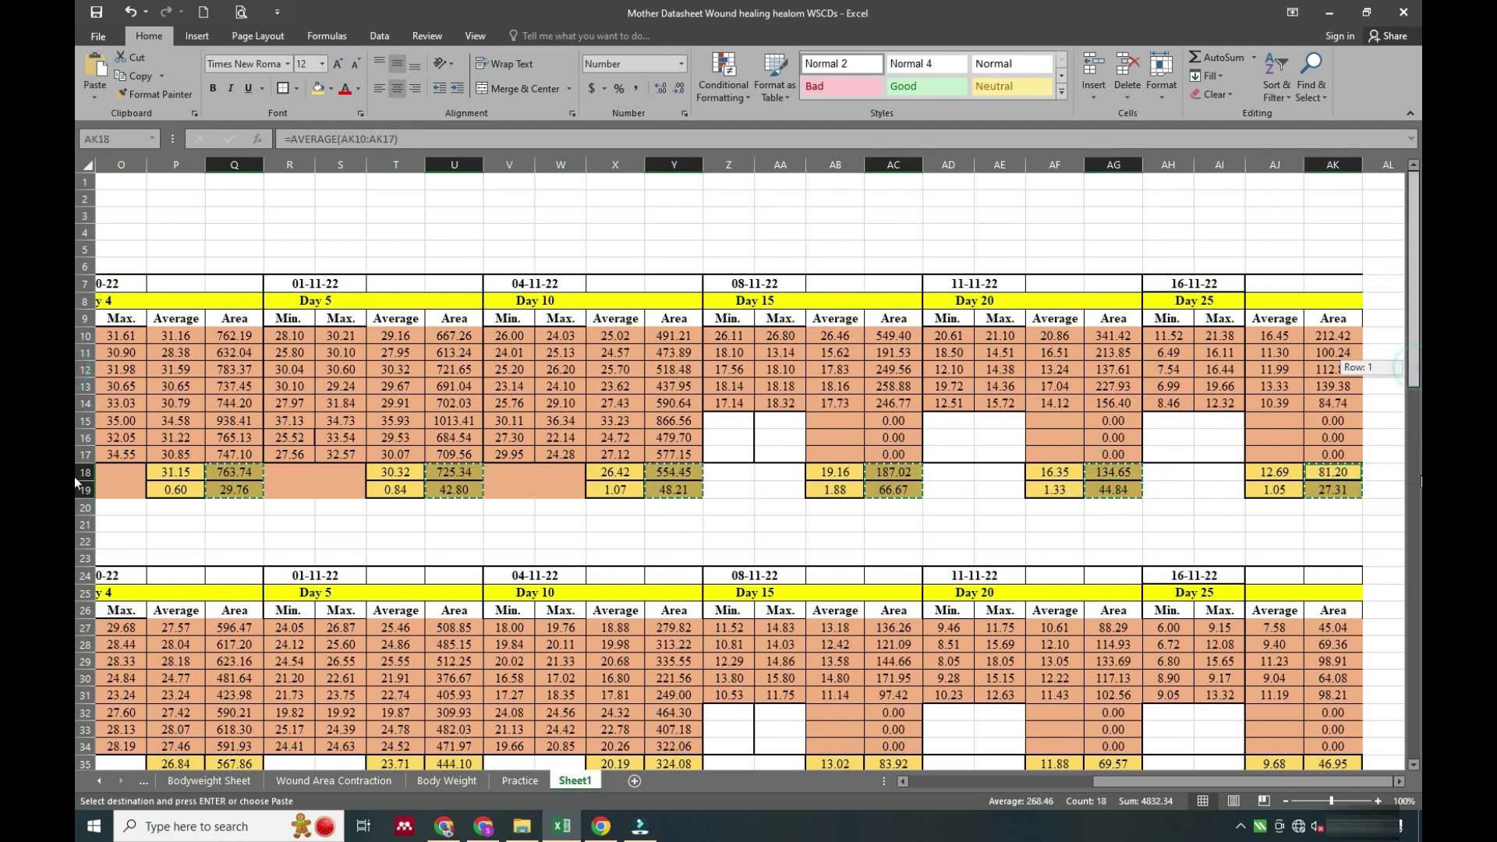
- Paste the copied Group 1 results as transposed values under the DC heading, starting at N87
left_click_drag(1411, 555, 73, 727)
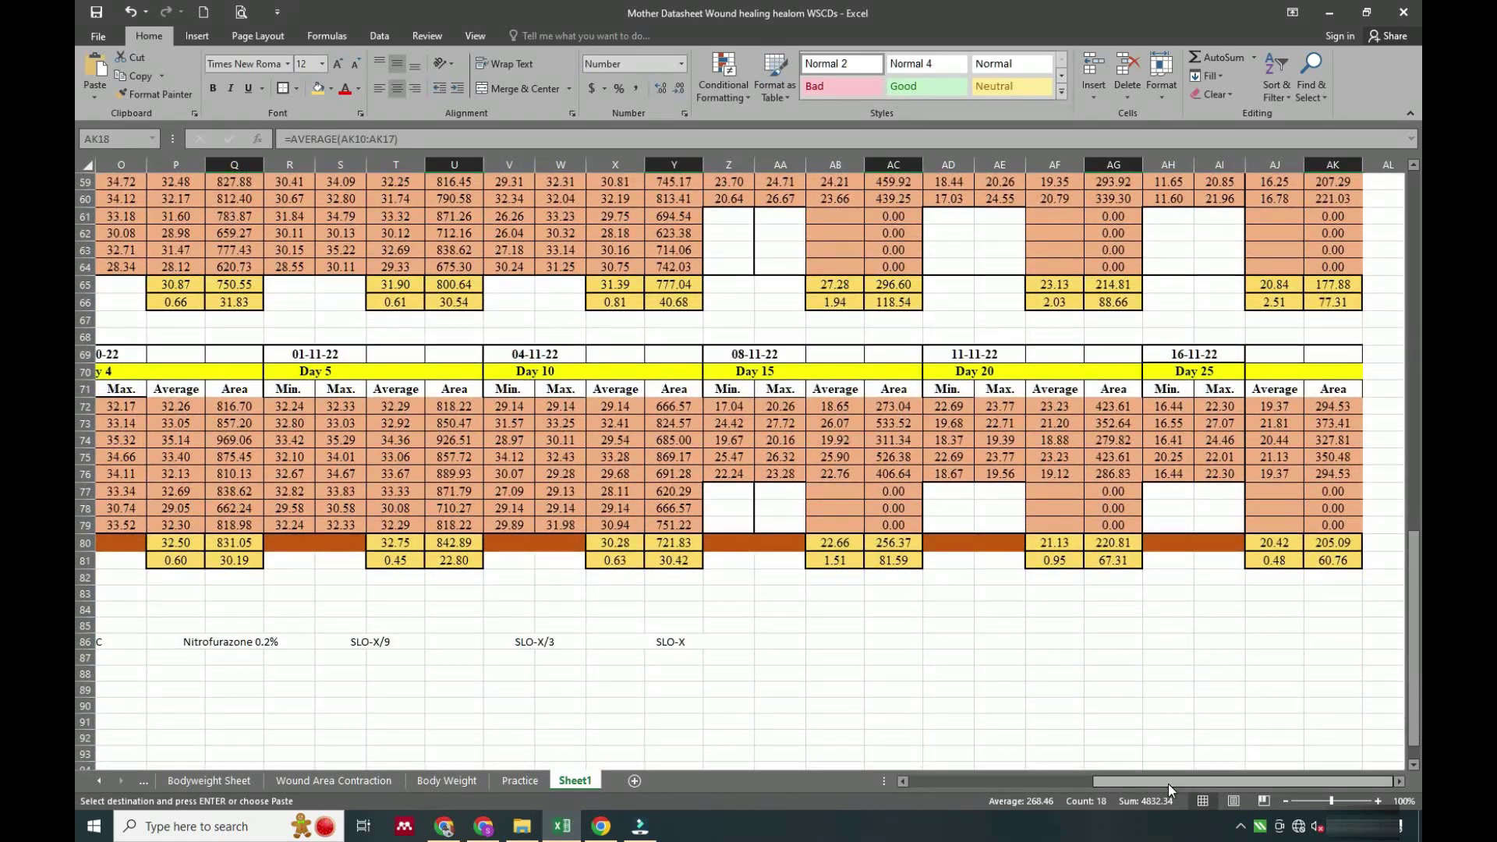
left_click_drag(1168, 783, 1024, 800)
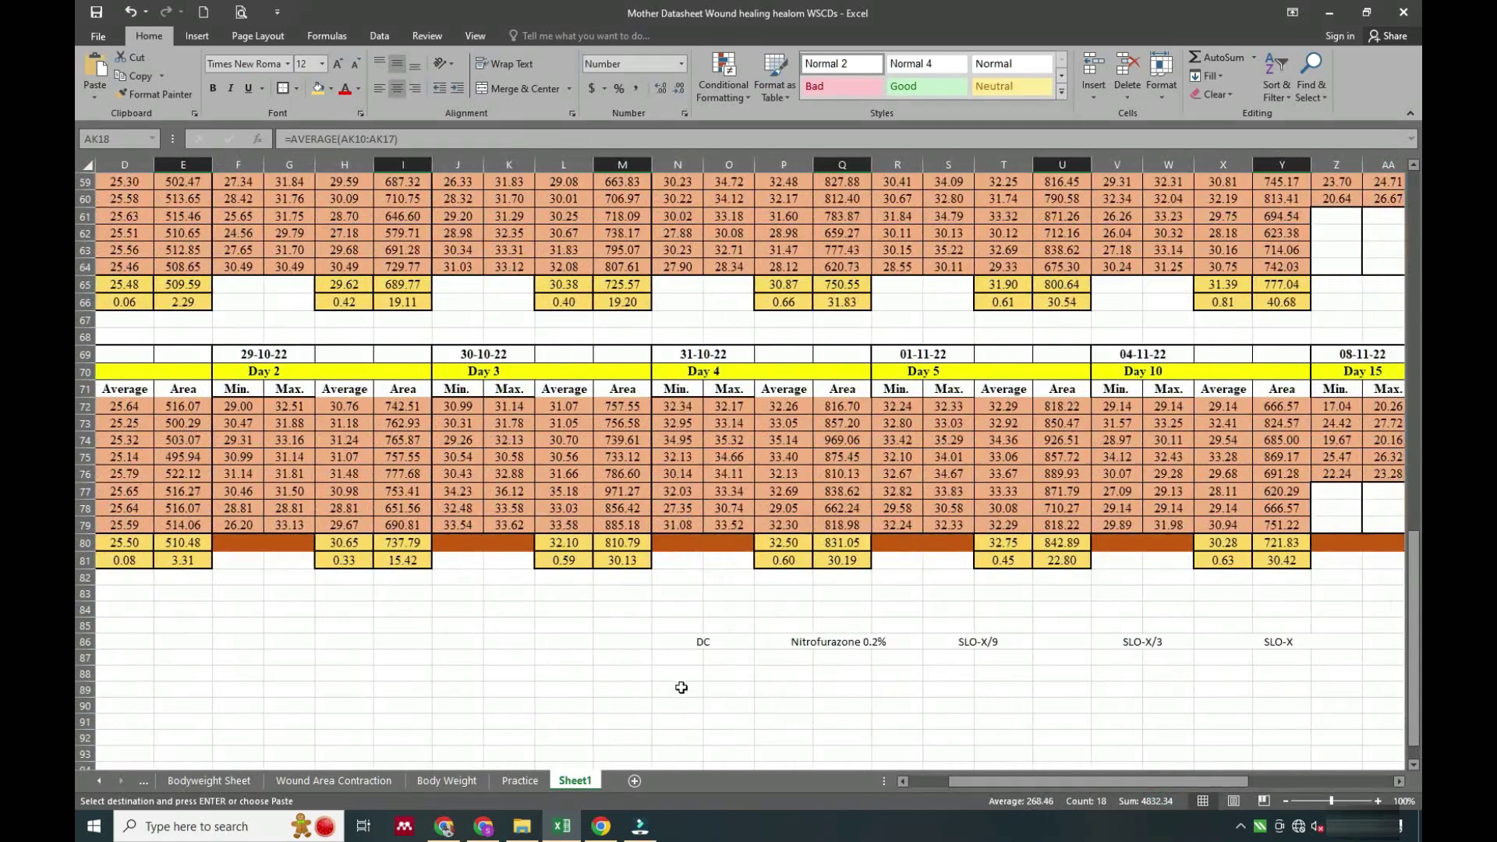
left_click(674, 657)
right_click(675, 657)
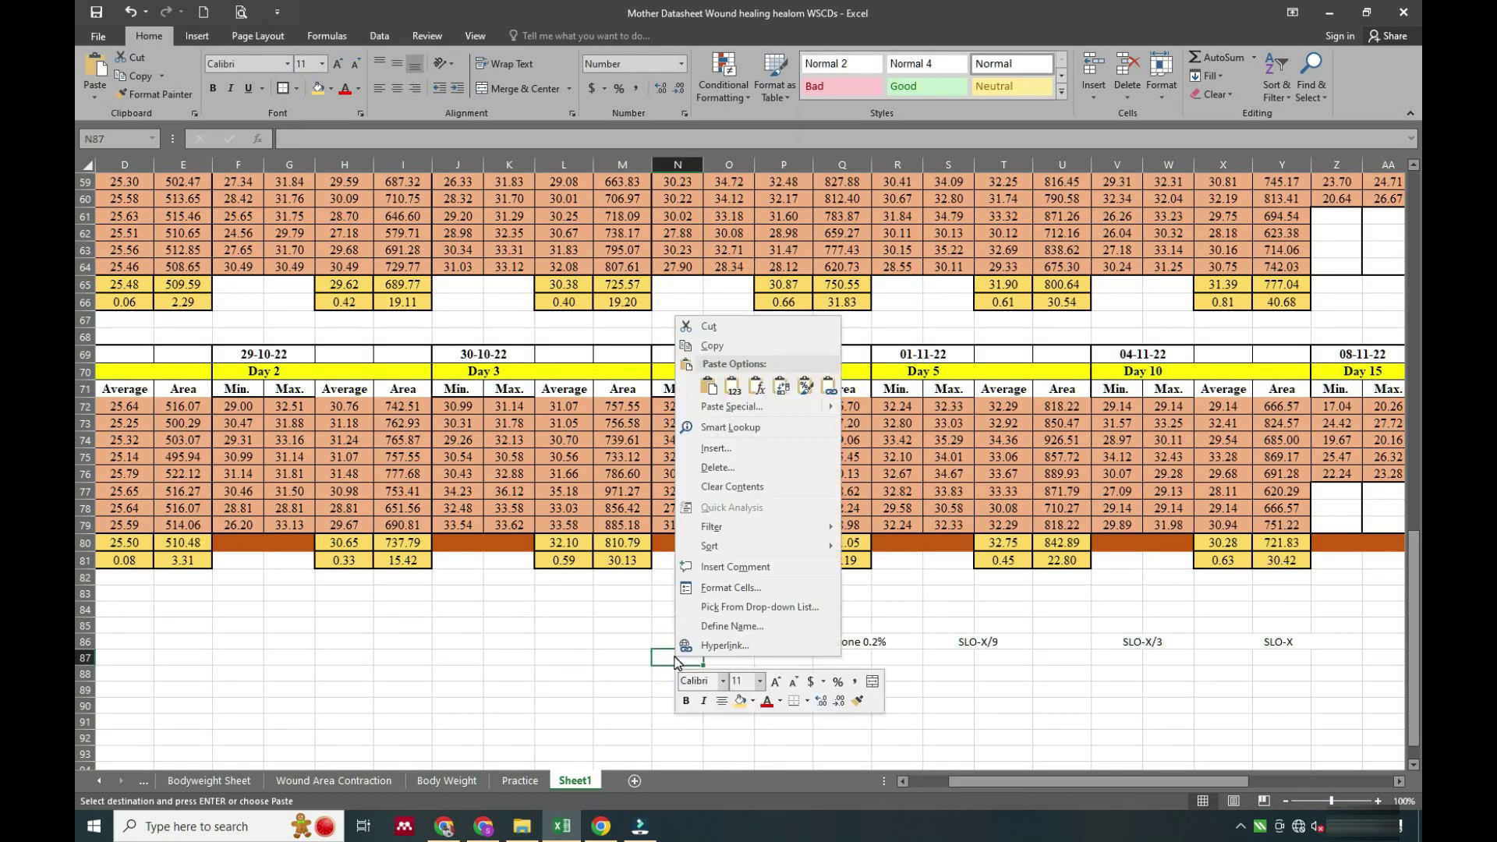
mouse_move(731, 413)
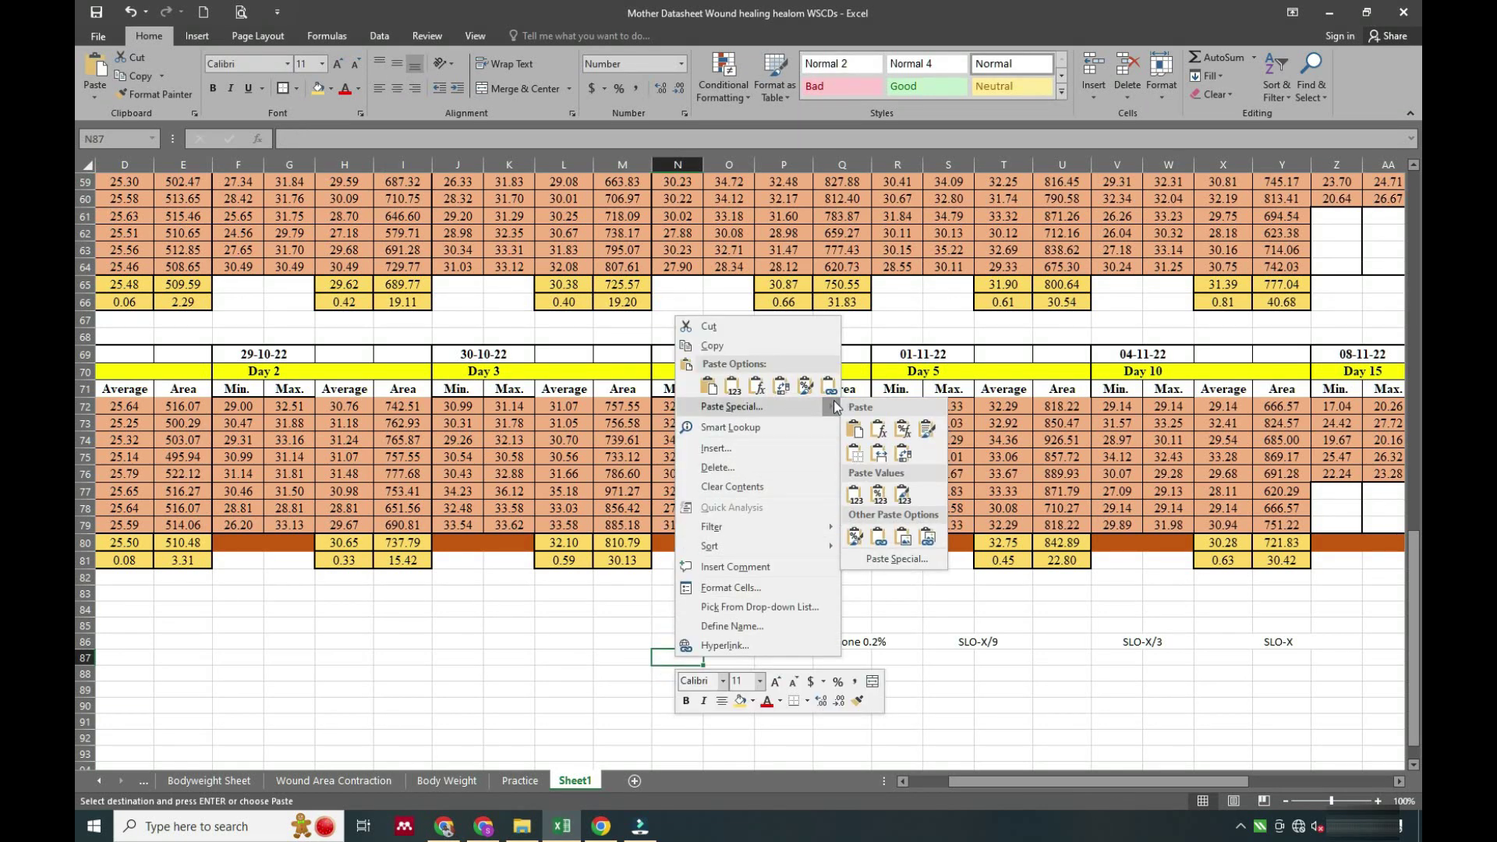
left_click(792, 407)
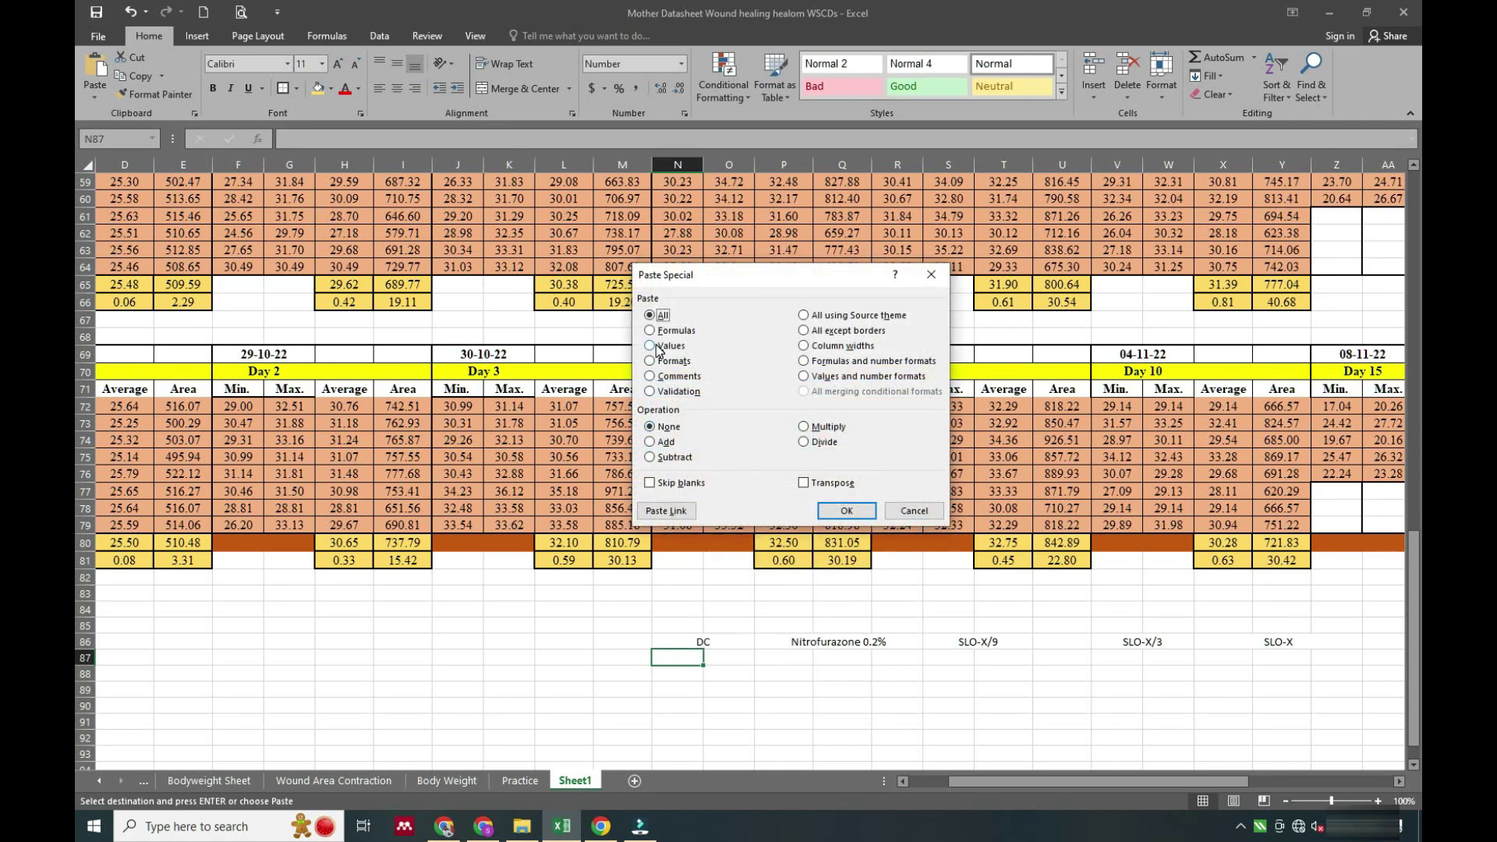
left_click(847, 510)
scroll(782, 541, "down", 4)
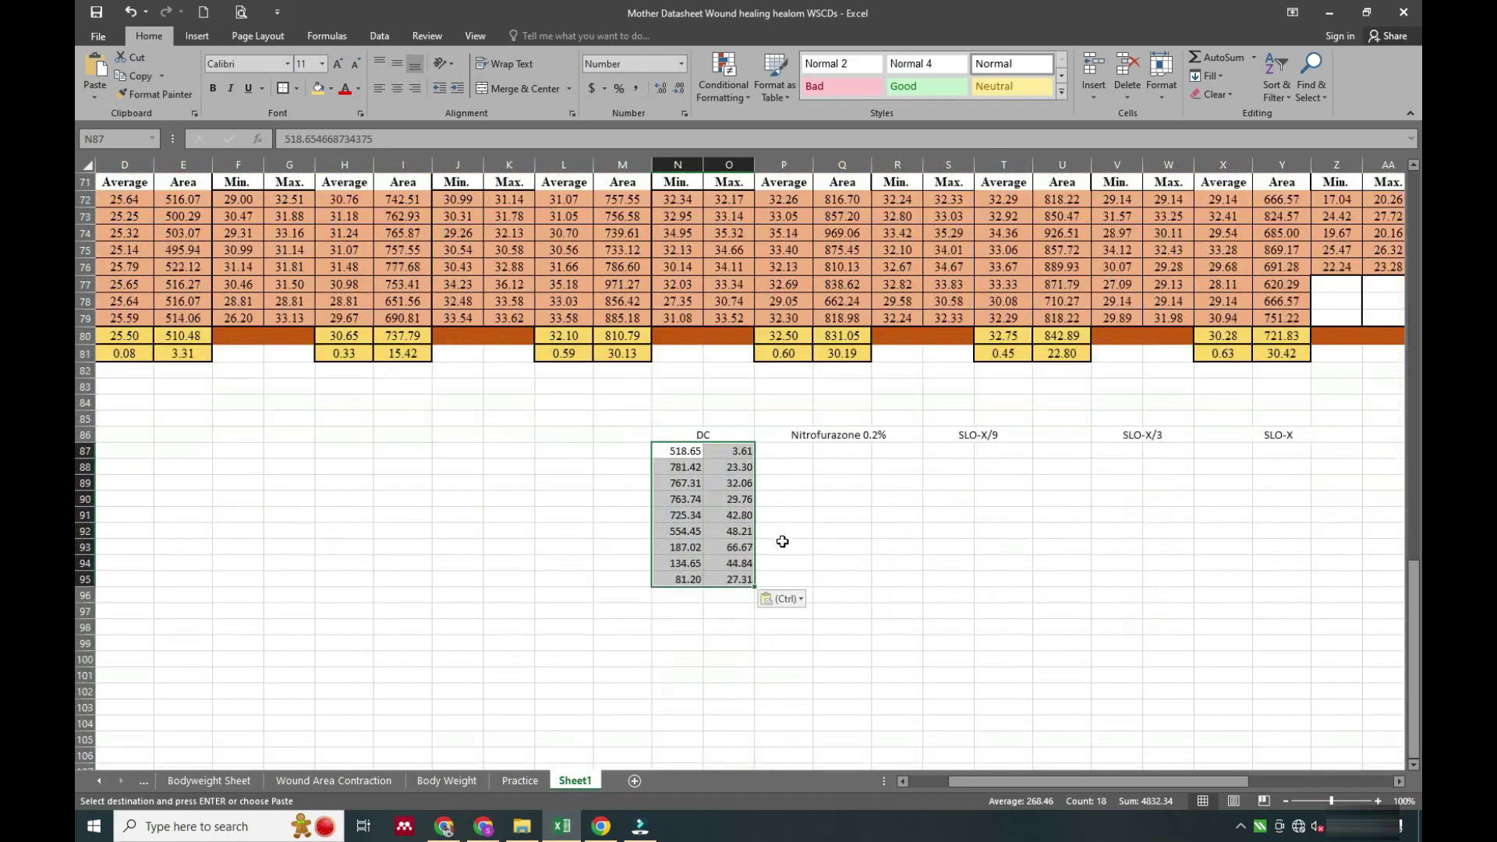
- Select and copy the Group 2 Area mean and SEM cells in rows 35 and 36 for Day 1 through Day 25
scroll(776, 537, "up", 19)
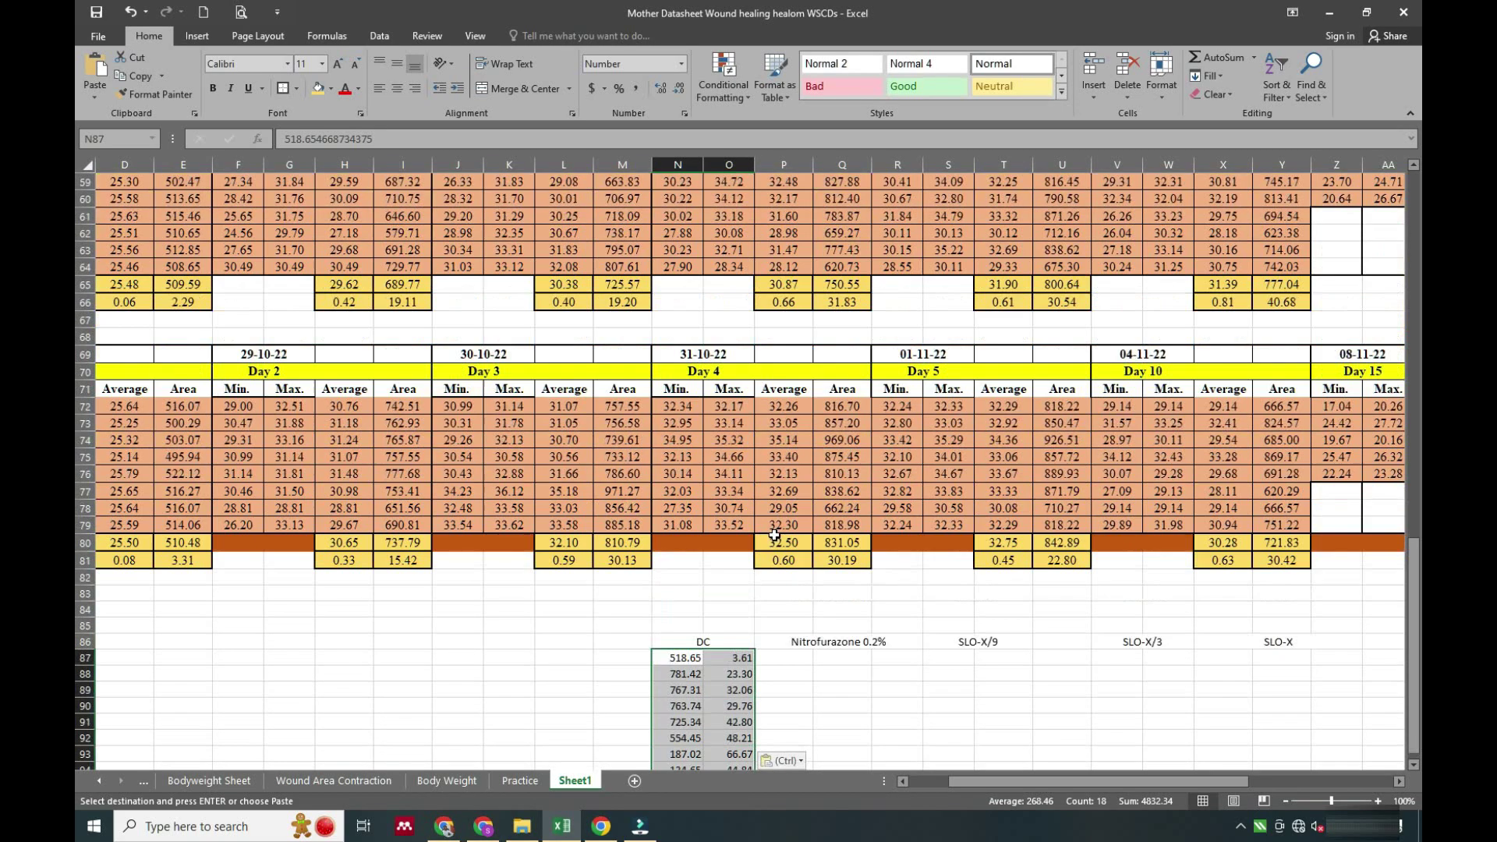
scroll(778, 527, "down", 3)
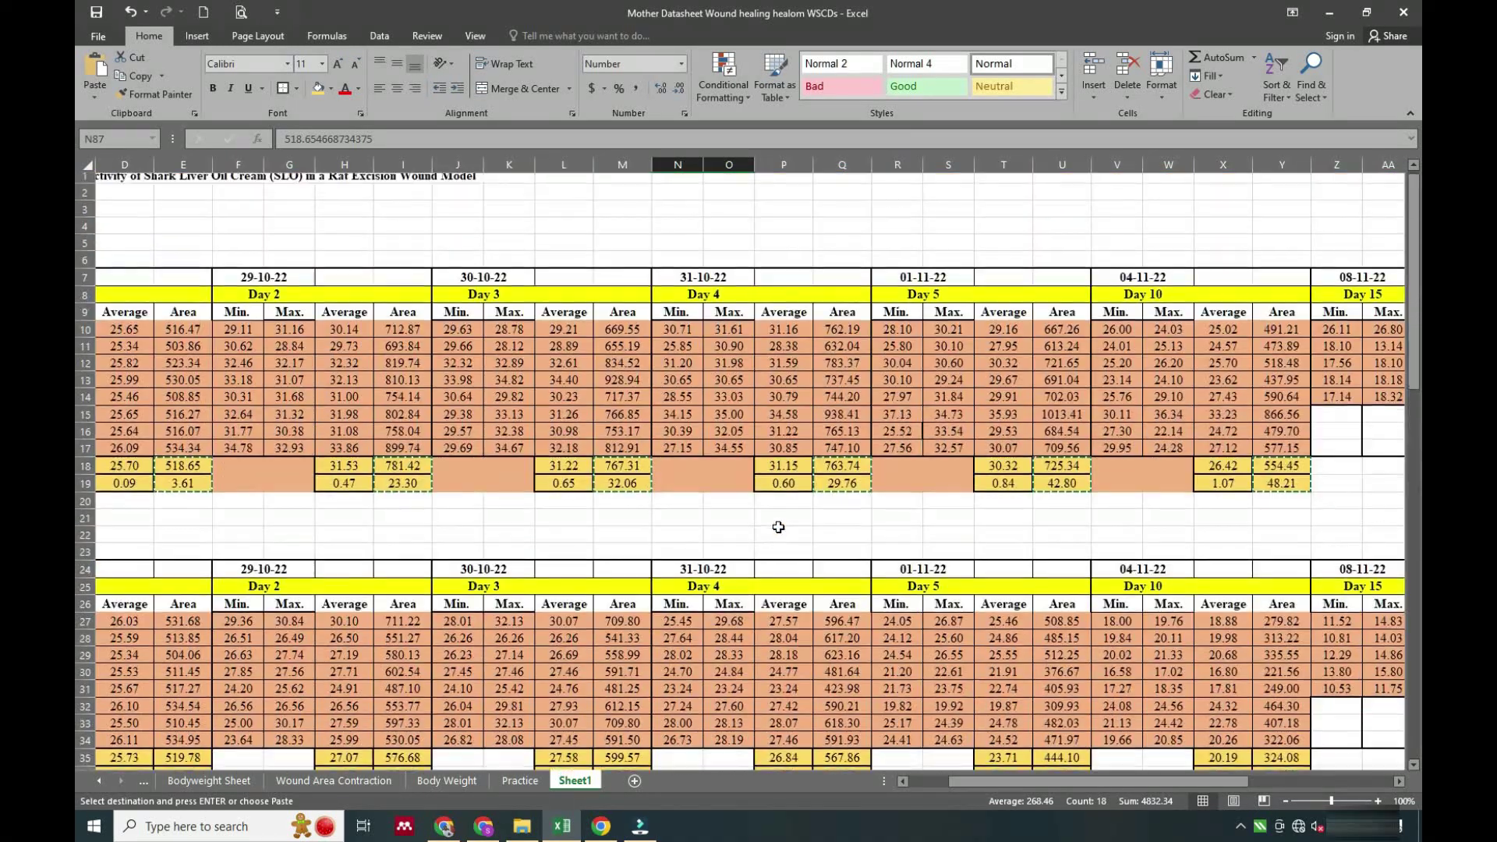
scroll(778, 527, "up", 4)
left_click_drag(1099, 788, 1058, 787)
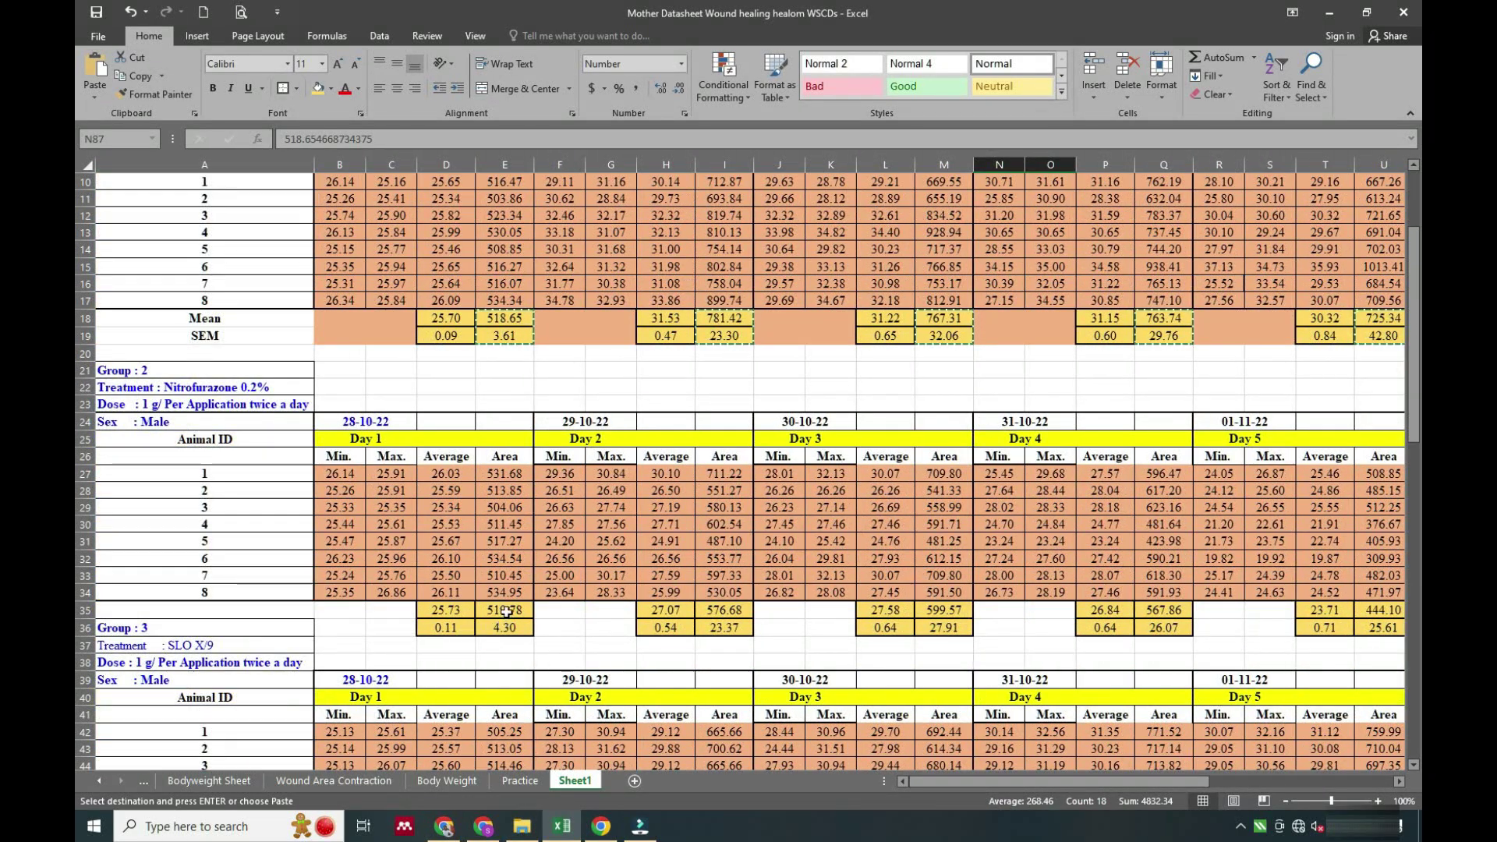
left_click_drag(505, 609, 511, 621)
key("ctrl+v")
left_click_drag(724, 610, 724, 628)
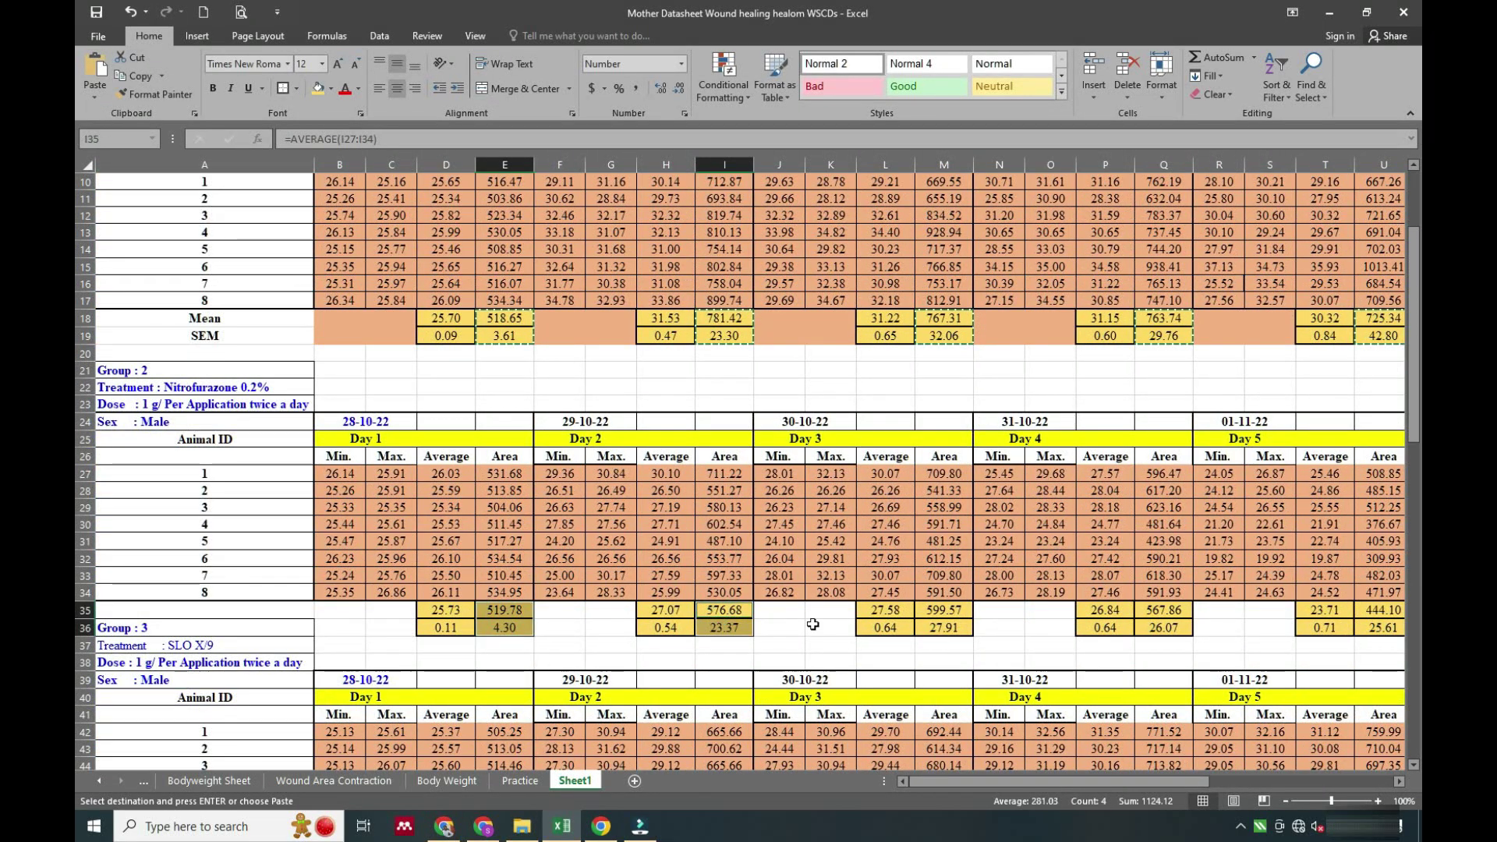
left_click_drag(945, 610, 944, 627)
left_click_drag(1164, 610, 1164, 628)
left_click_drag(1384, 610, 1384, 628)
scroll(1214, 628, "right", 5)
left_click_drag(1164, 610, 1164, 628)
left_click_drag(1384, 610, 1384, 627)
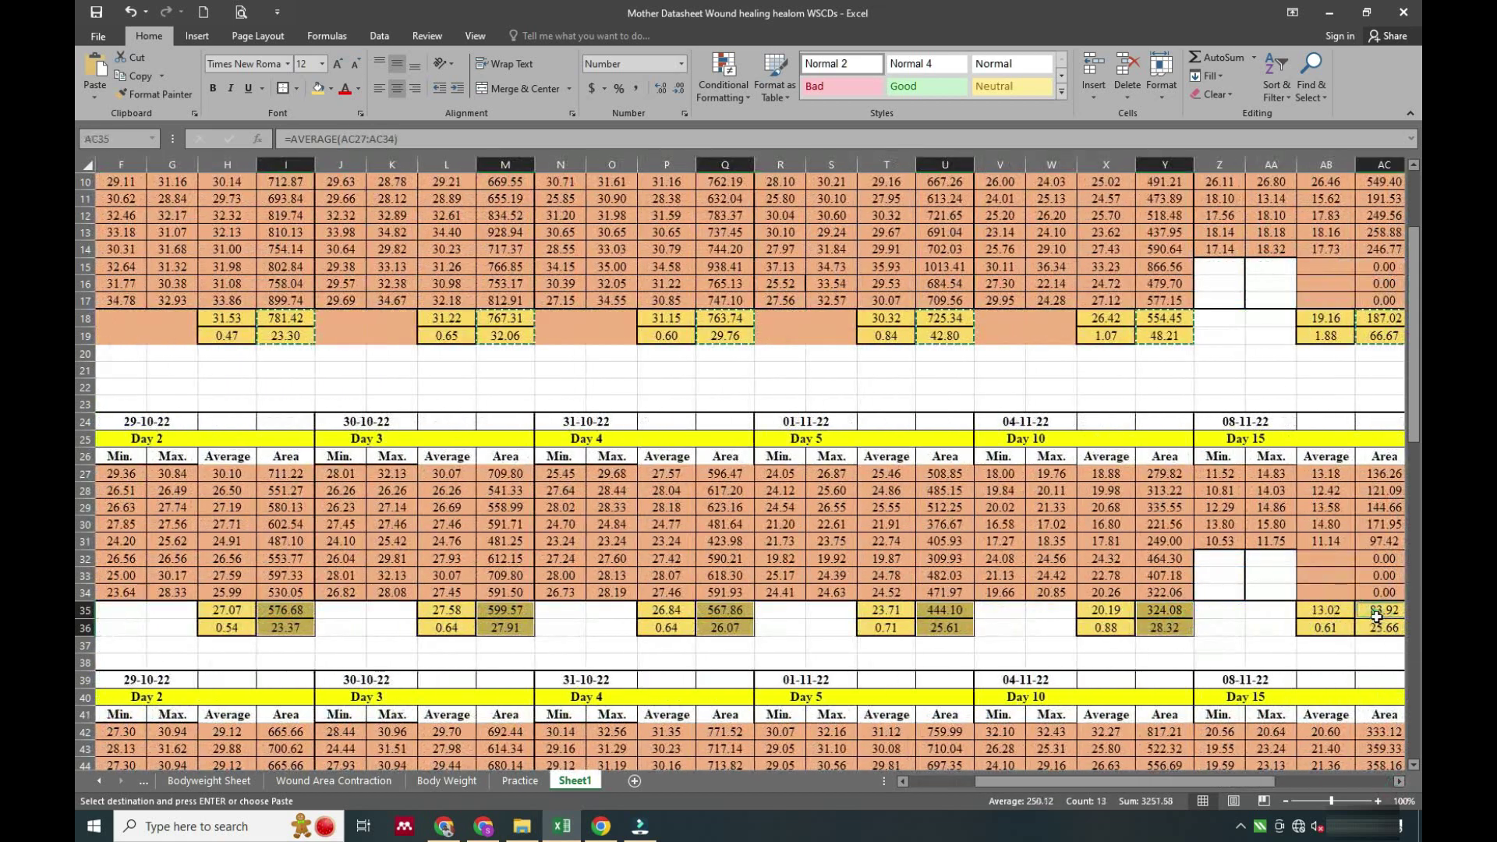
scroll(1400, 780, "right", 6)
scroll(1400, 780, "right", 3)
left_click_drag(1282, 610, 1282, 628)
left_click(1400, 781)
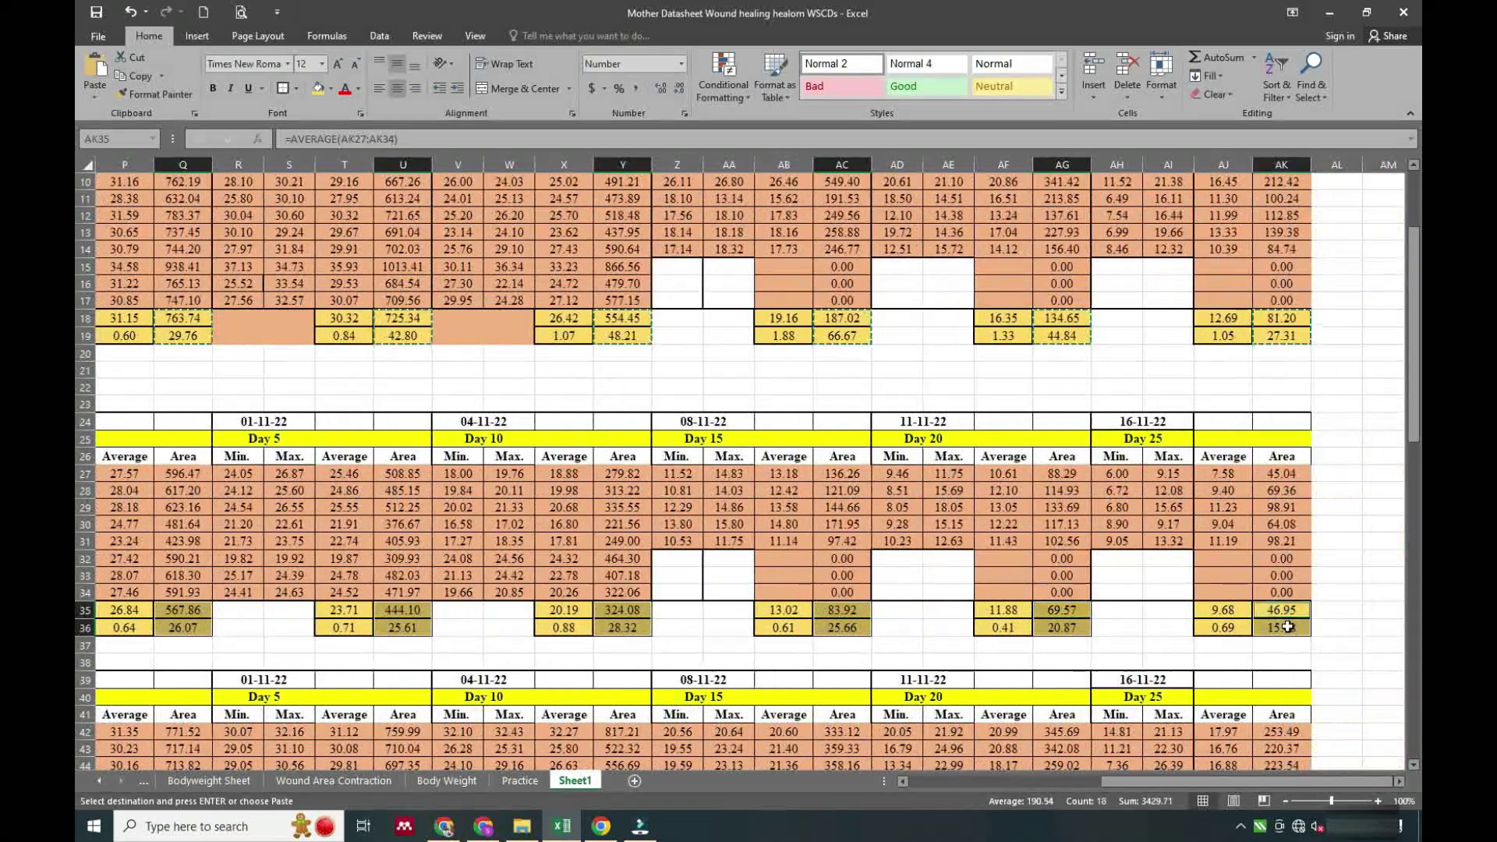
- Paste the Group 2 results as transposed values under Nitrofurazone 0.2% from P87 and format them to two decimal places
left_click_drag(1247, 781, 1064, 781)
scroll(805, 443, "down", 20)
left_click(1107, 416)
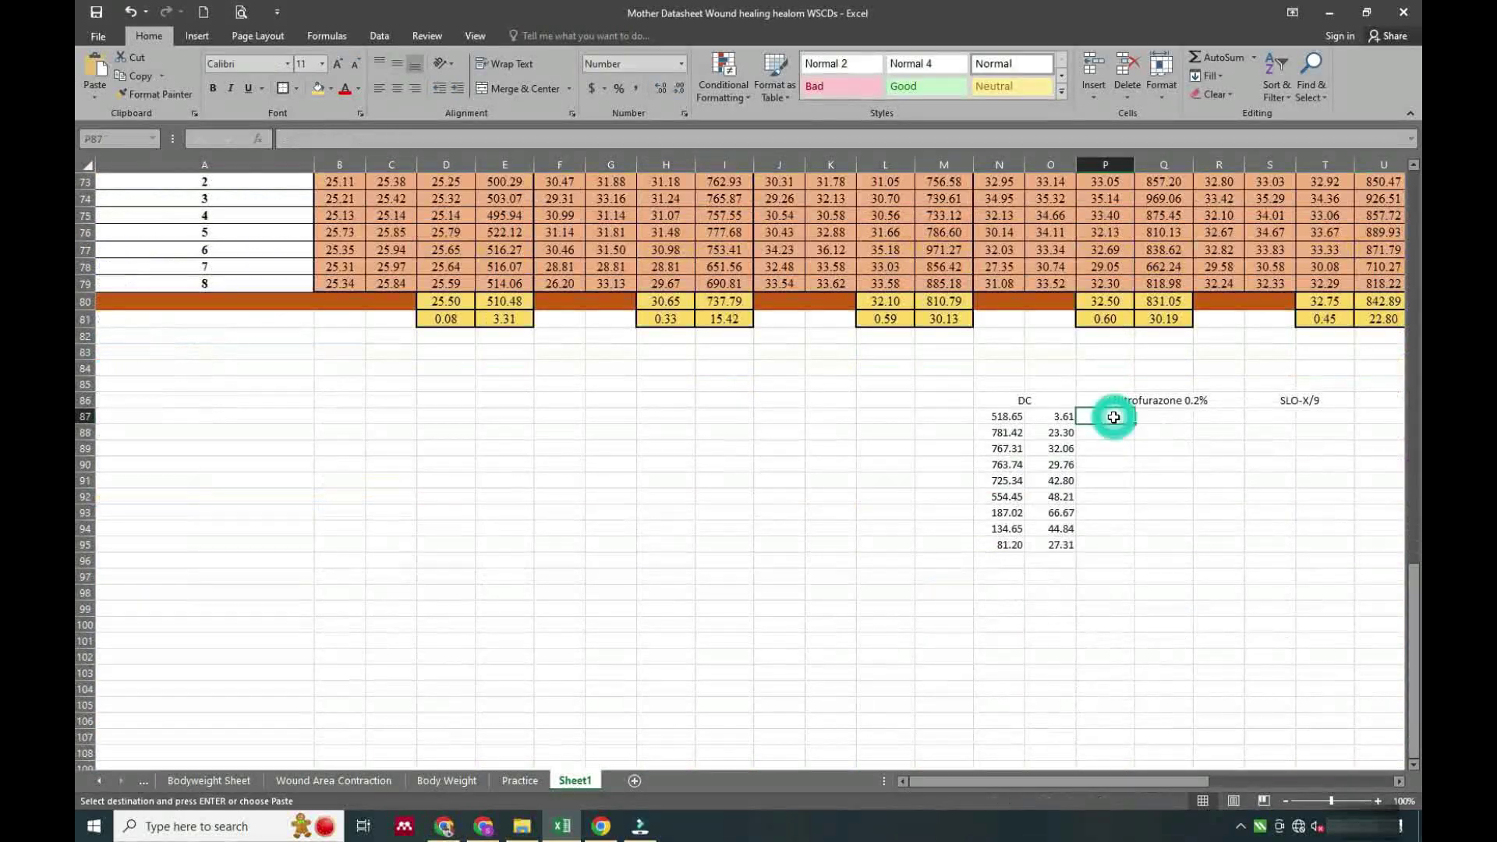
right_click(1111, 414)
left_click(1150, 508)
left_click(1215, 611)
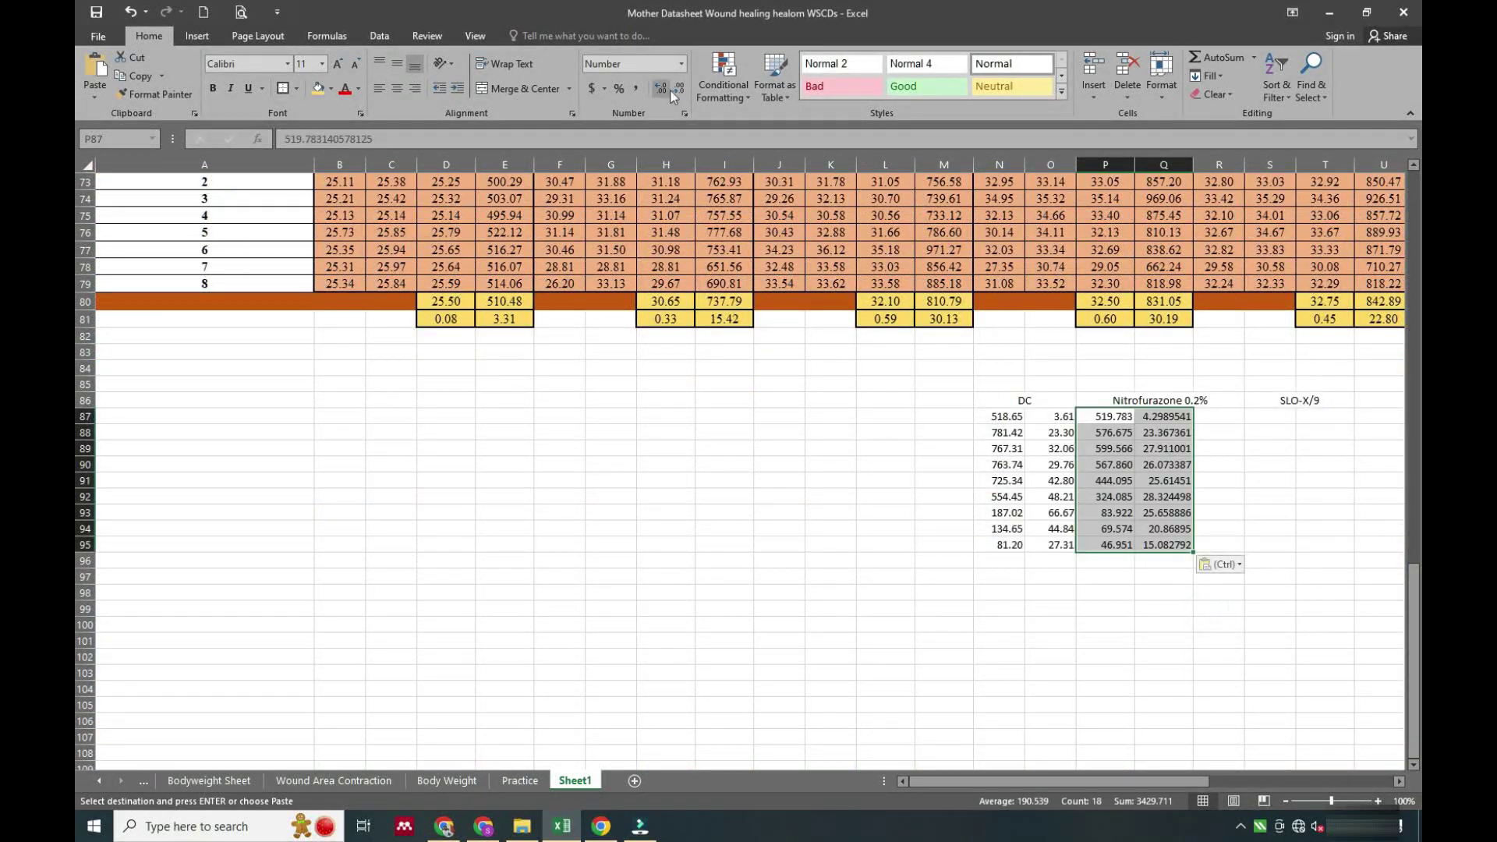
- Copy the Group 3 Area mean and SEM cells in rows 50 and 51 for Day 1 through Day 20
scroll(949, 323, "up", 20)
scroll(948, 323, "down", 7)
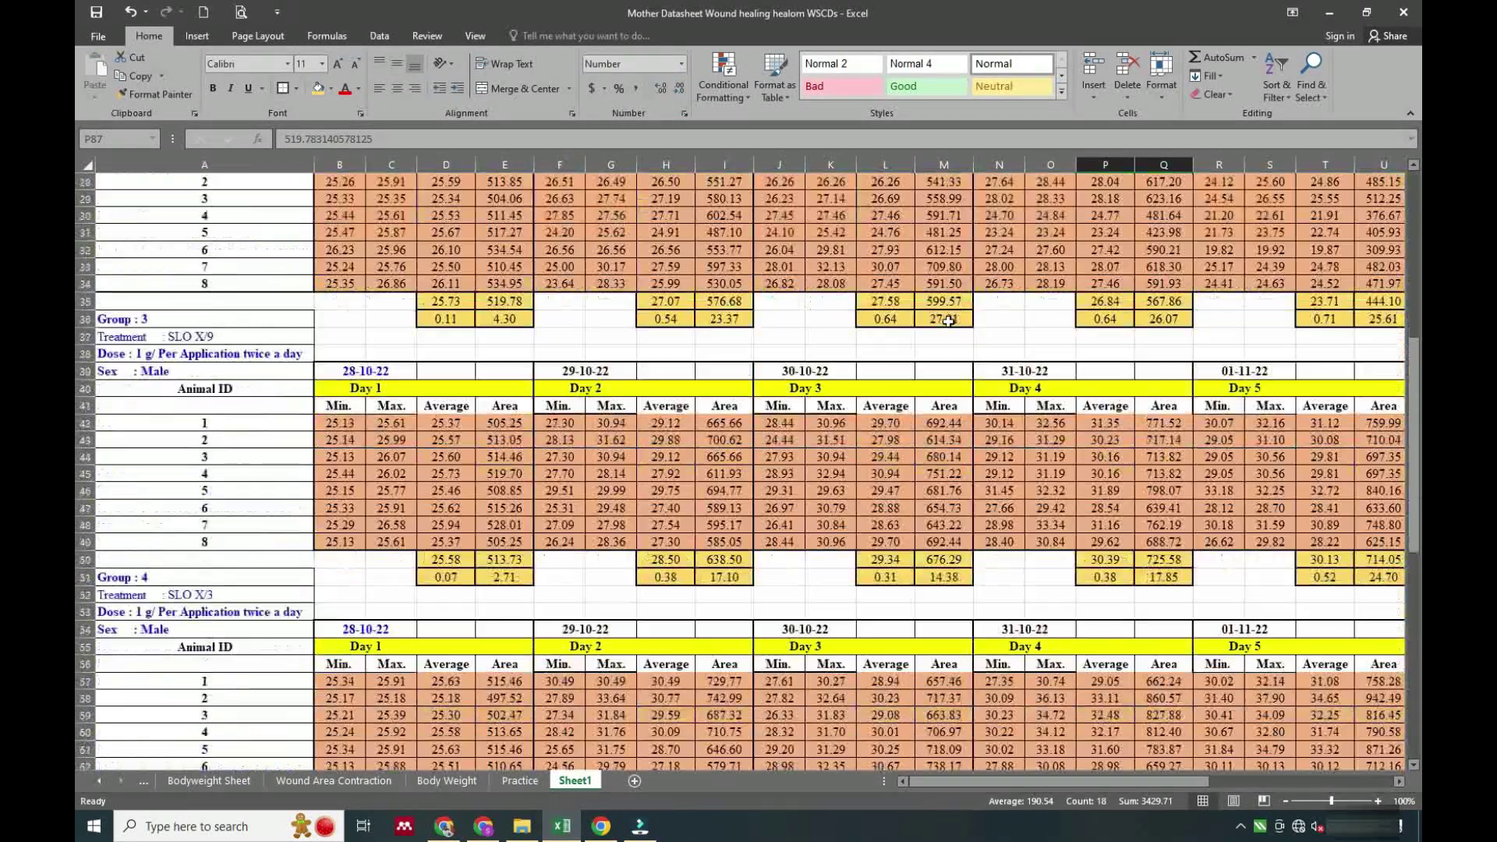
left_click_drag(504, 457, 506, 473)
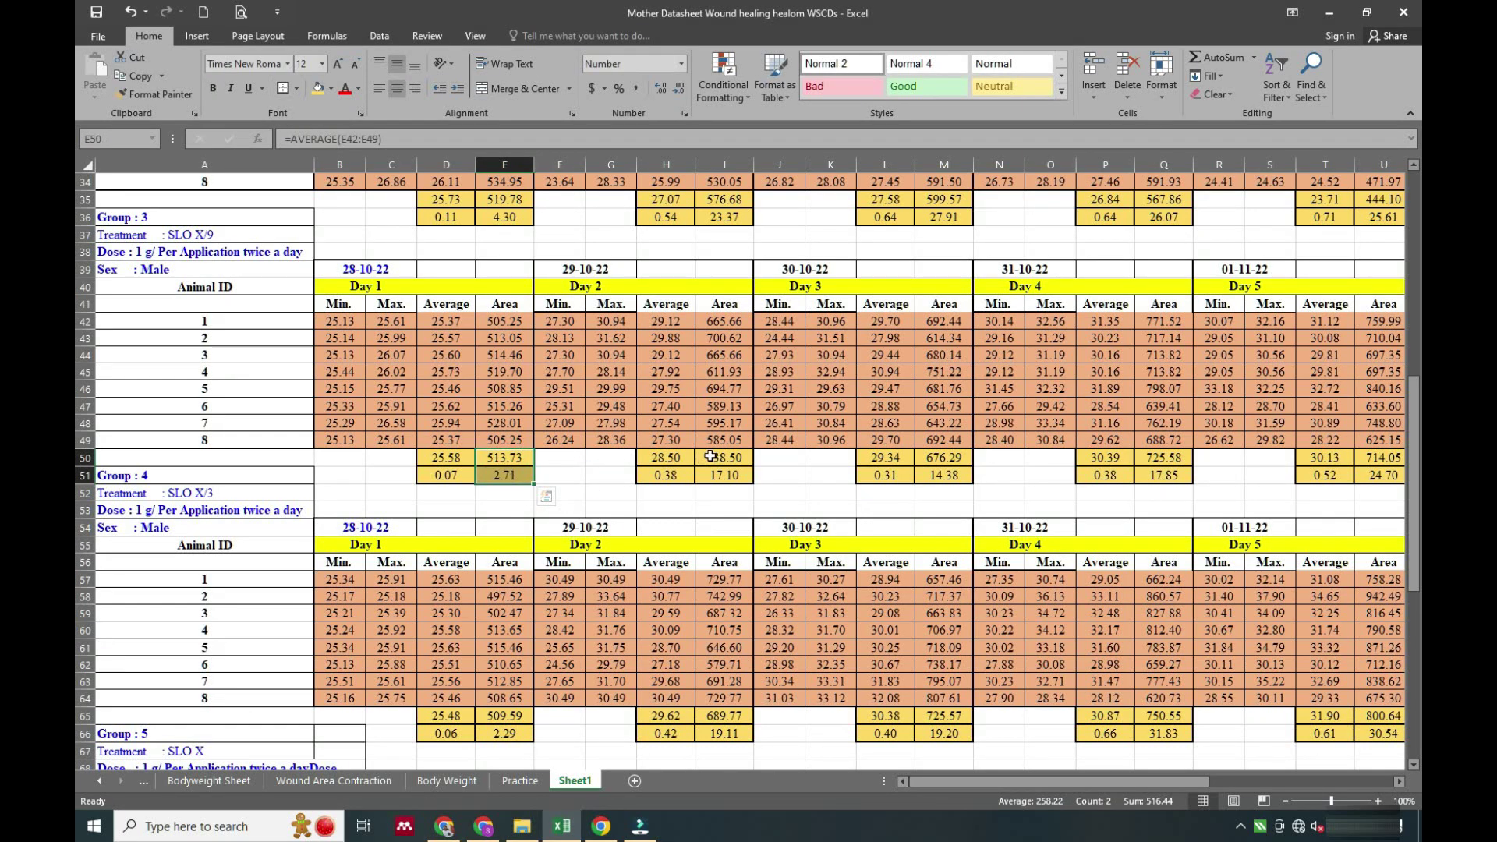
left_click_drag(717, 459, 722, 474)
left_click_drag(942, 457, 942, 475)
left_click_drag(1162, 458, 1162, 475)
left_click_drag(1382, 458, 1382, 474)
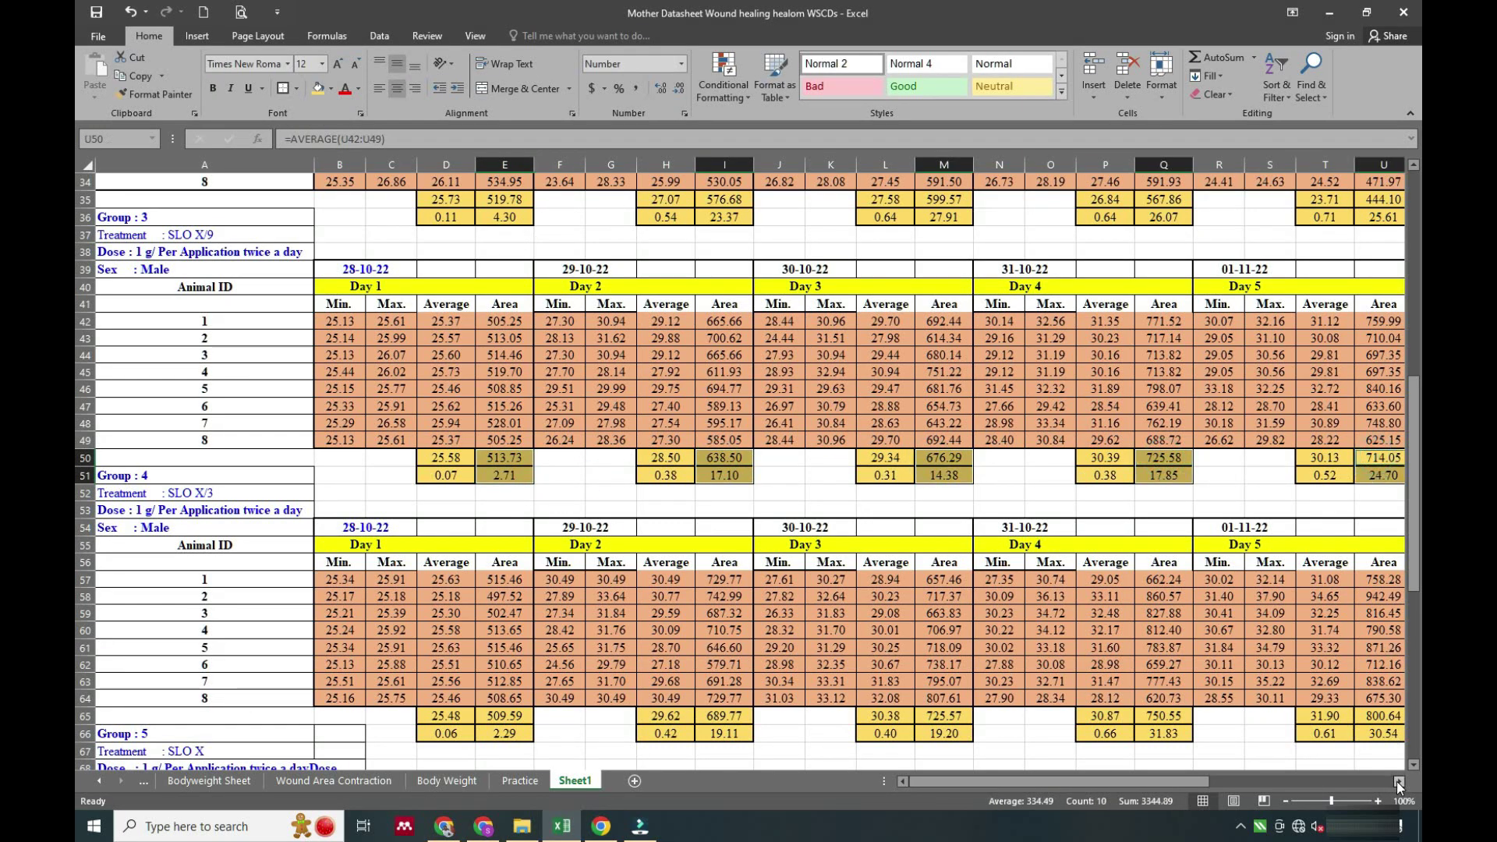
left_click(1396, 781)
left_click(1397, 781)
left_click_drag(842, 459, 842, 475)
left_click_drag(1062, 458, 1062, 475)
left_click_drag(1282, 459, 1282, 475)
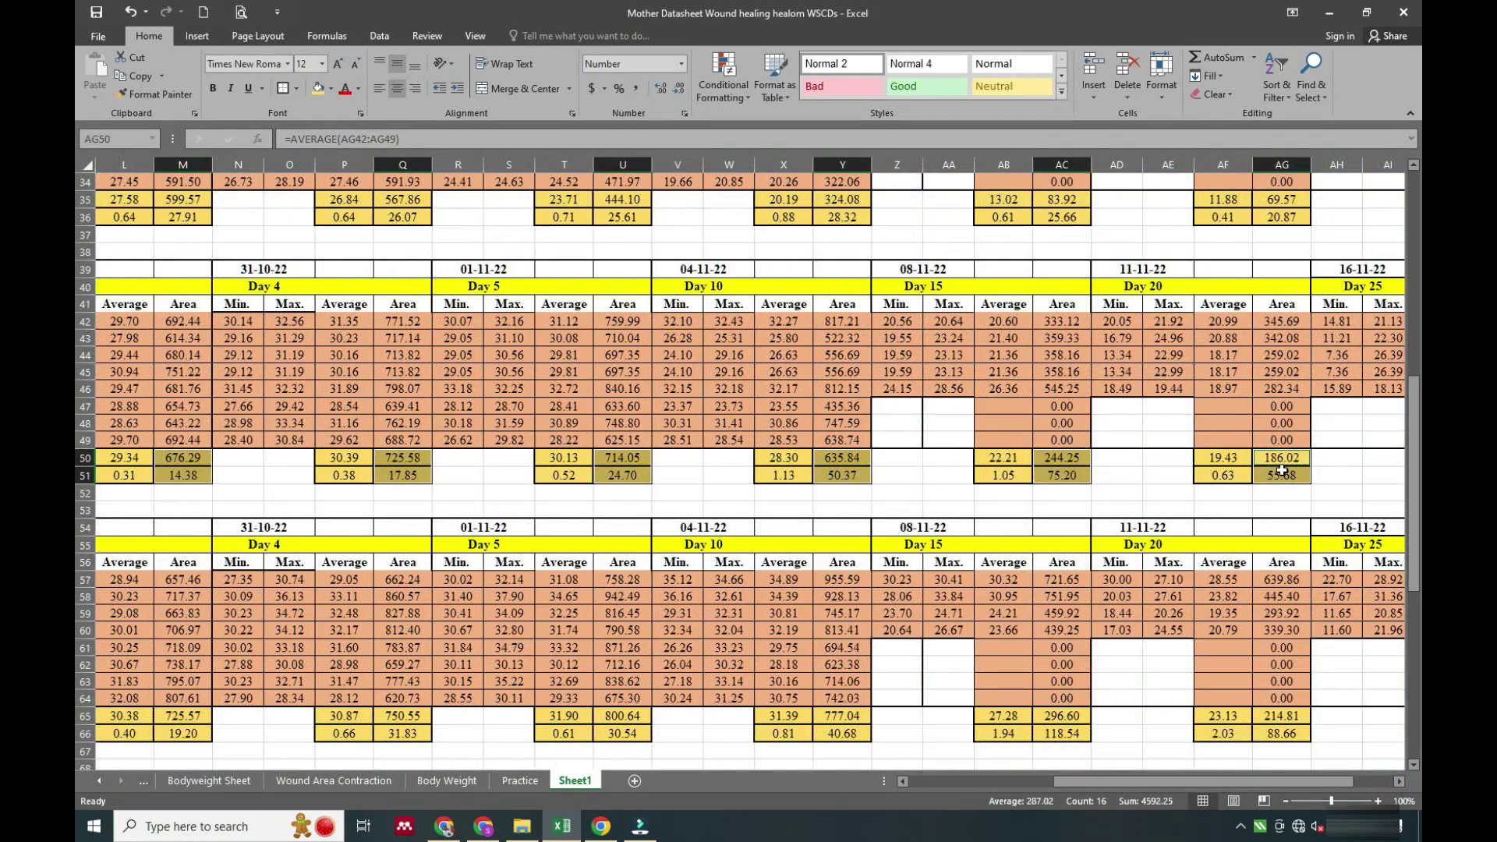
key("ctrl+c")
- Paste the copied Group 3 results as transposed values under the SLO-X/9 heading, starting at S87
left_click_drag(1294, 782, 974, 784)
scroll(1275, 625, "down", 10)
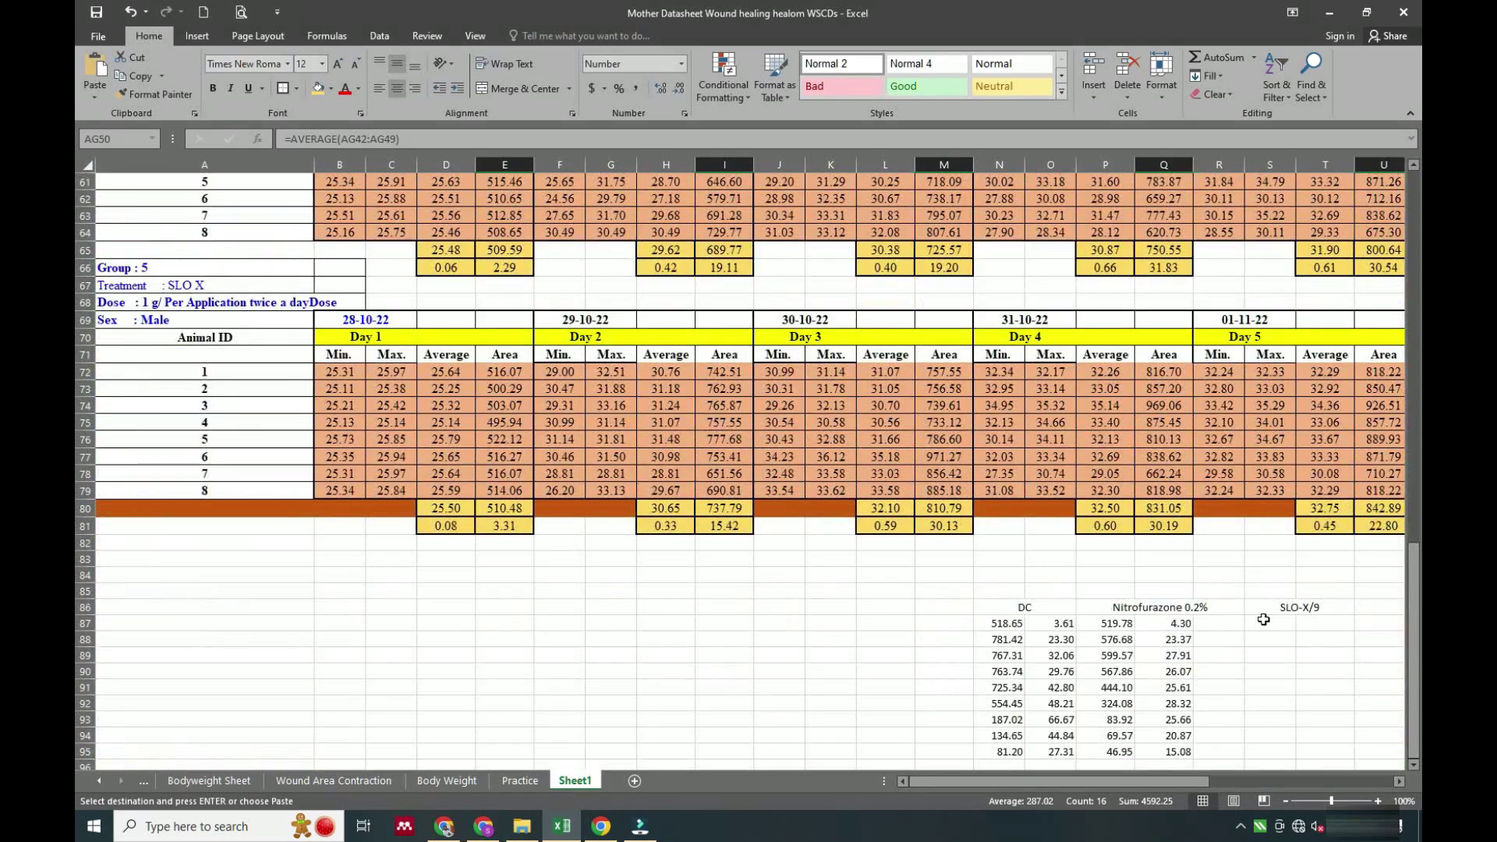
right_click(1267, 620)
left_click(1286, 527)
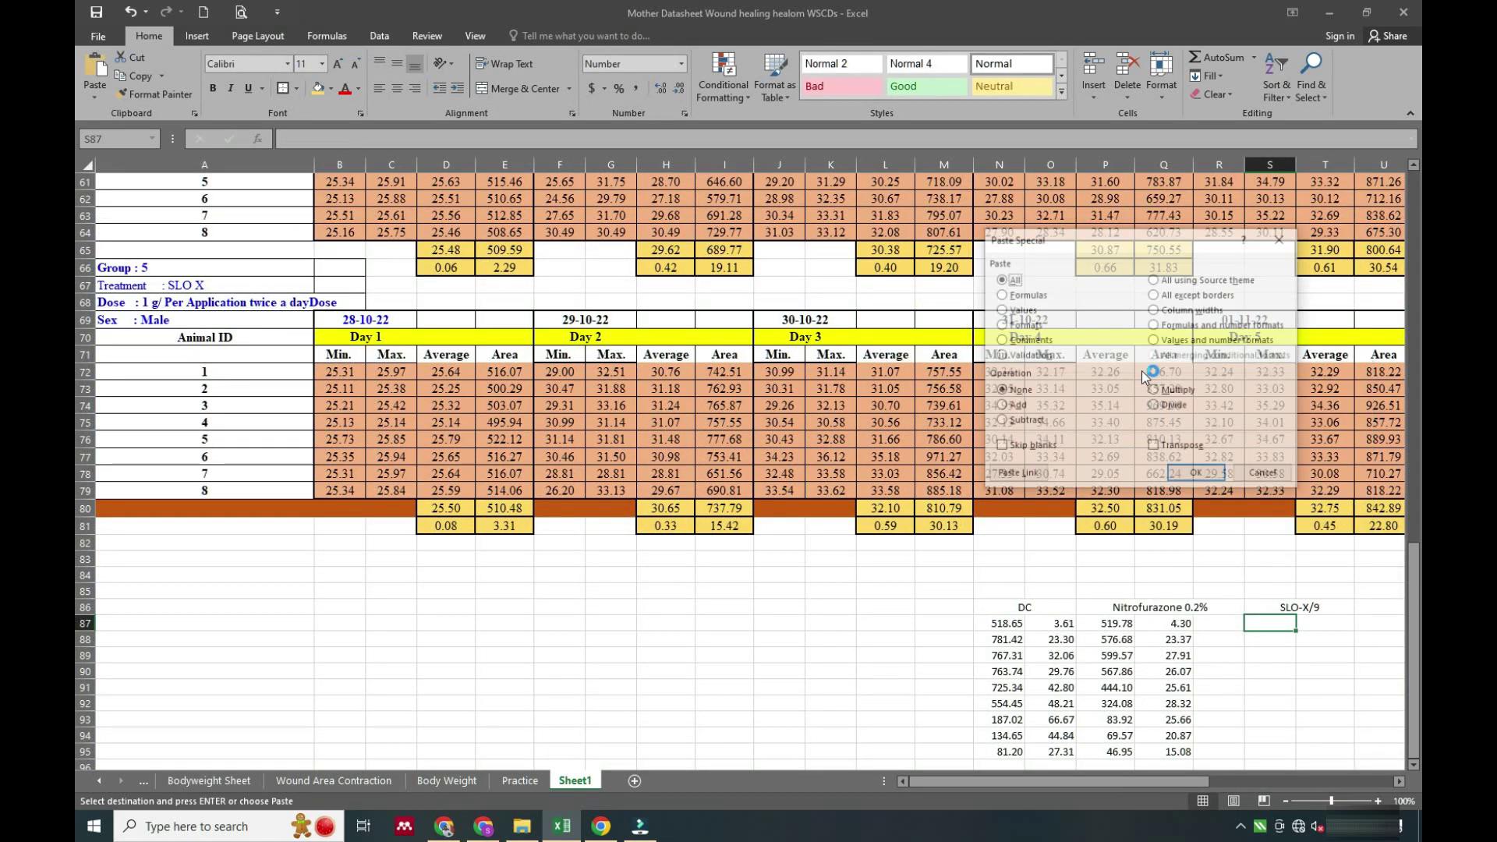
left_click(1013, 312)
left_click(1150, 446)
left_click(1198, 479)
- Add the Day 25 Area mean and SEM to the SLO-X/9 list and copy the Group 4 Area mean and SEM cells for all days
scroll(1341, 711, "right", 5)
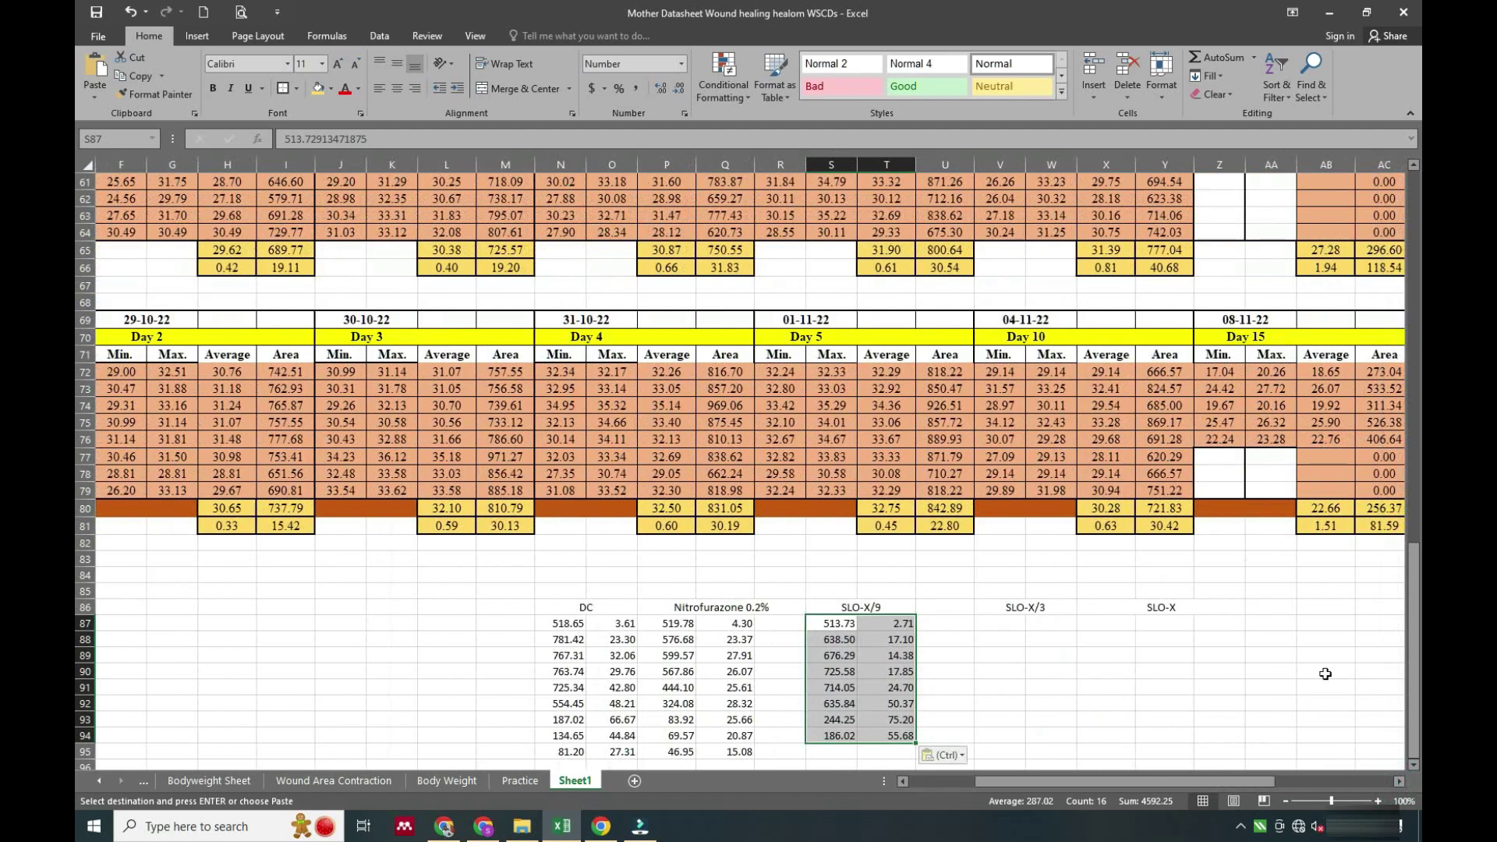
scroll(1301, 623, "down", 2)
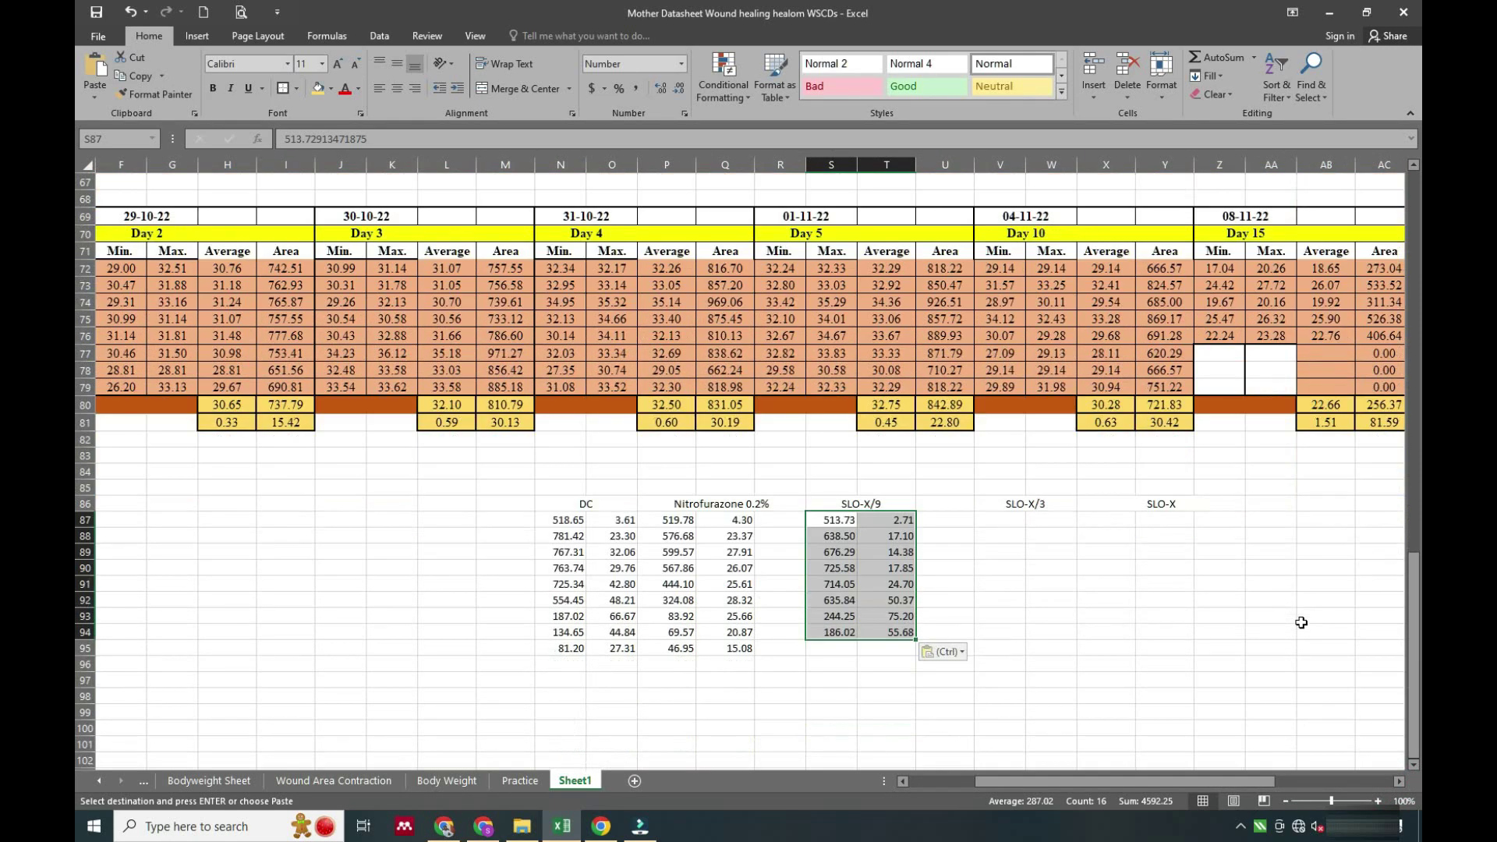
left_click(613, 660)
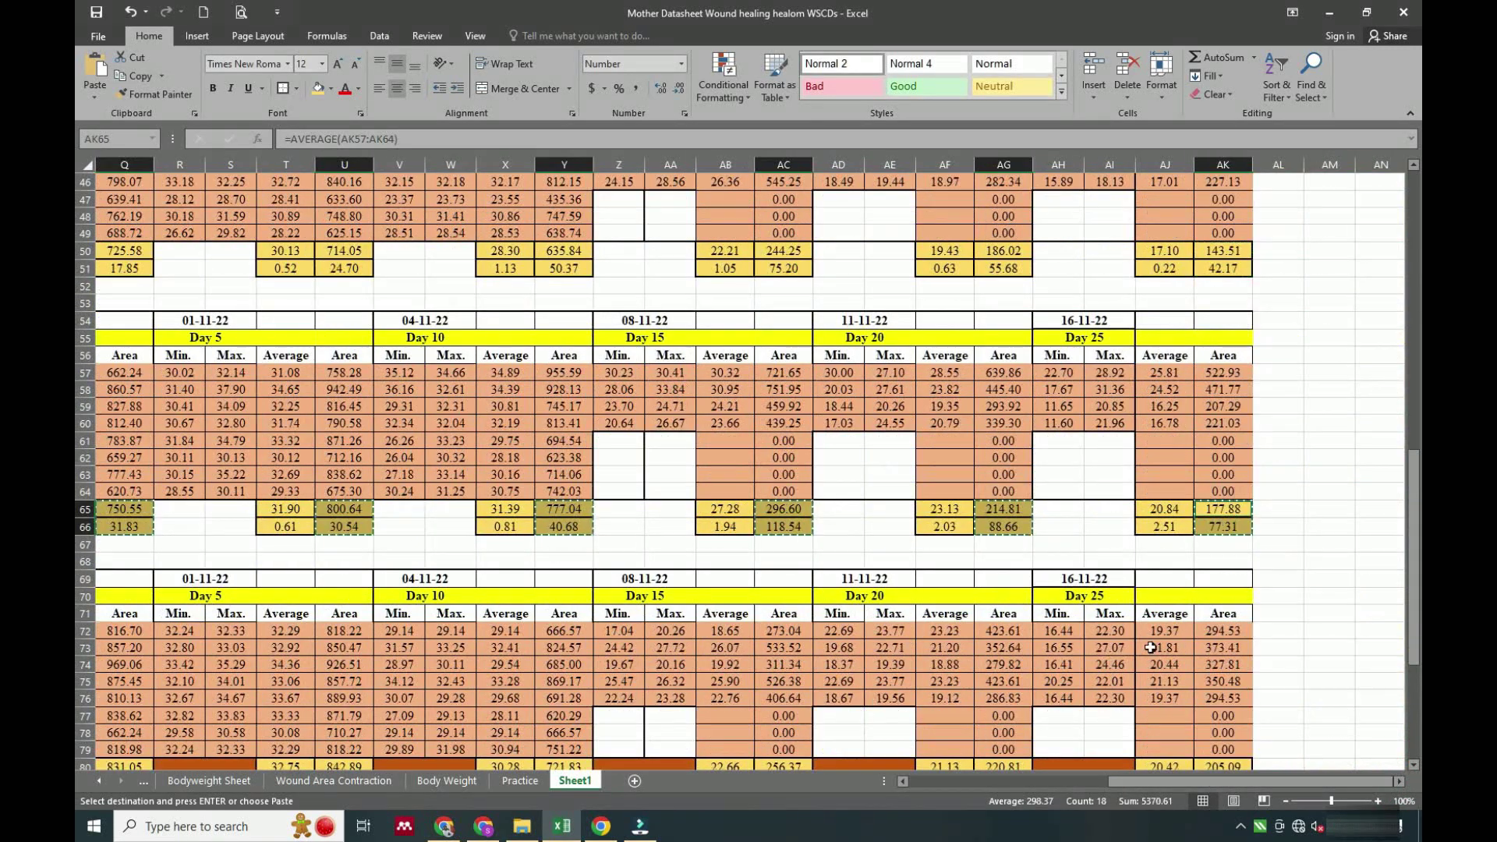
- Paste the copied Group 4 results as transposed values under the SLO-X/3 heading, starting at V87
left_click_drag(1414, 492, 1414, 581)
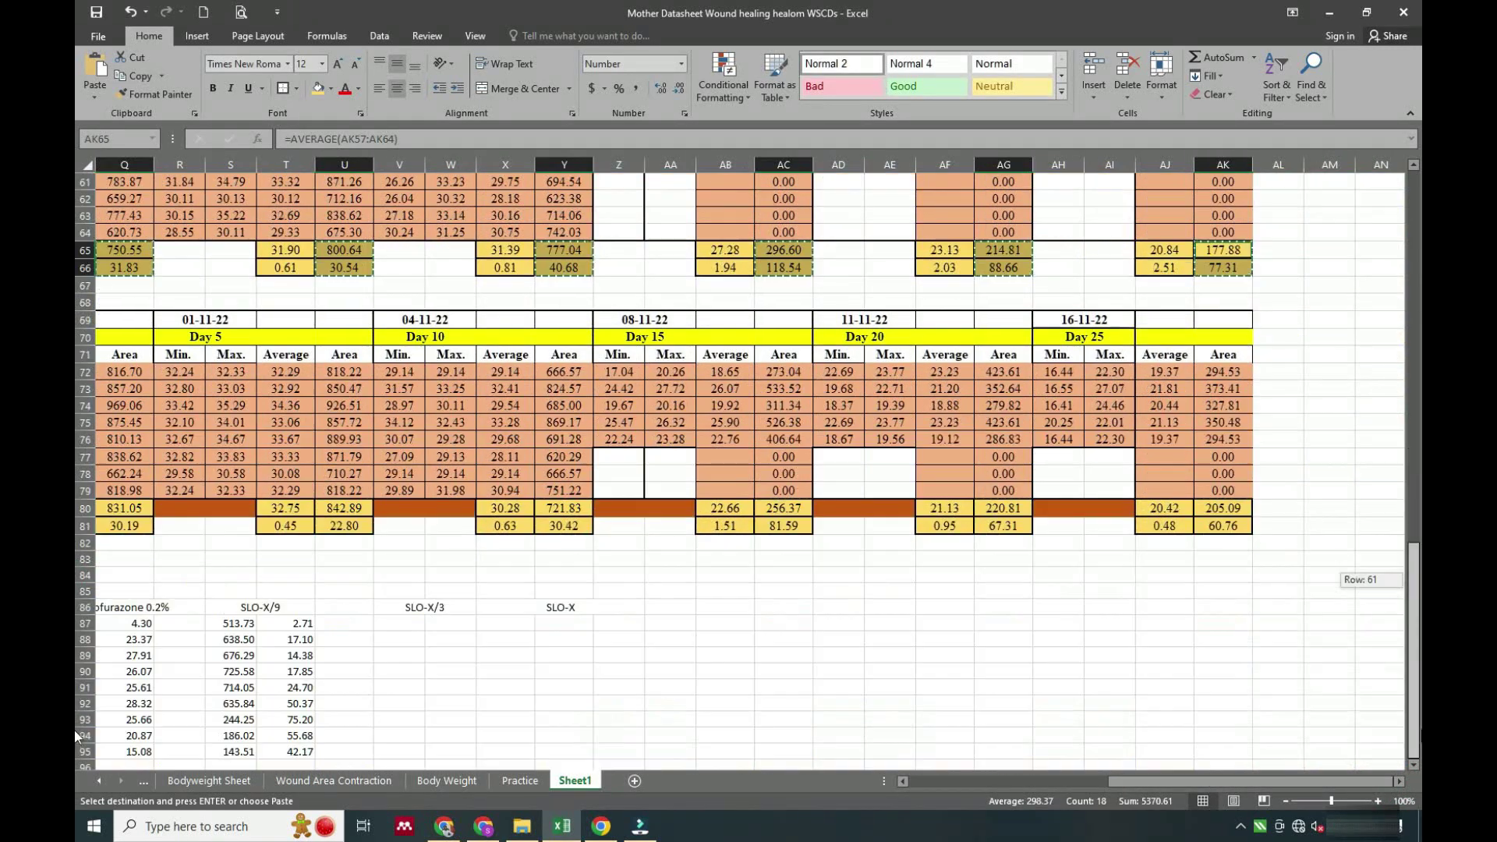
right_click(402, 622)
left_click(464, 379)
key("Return")
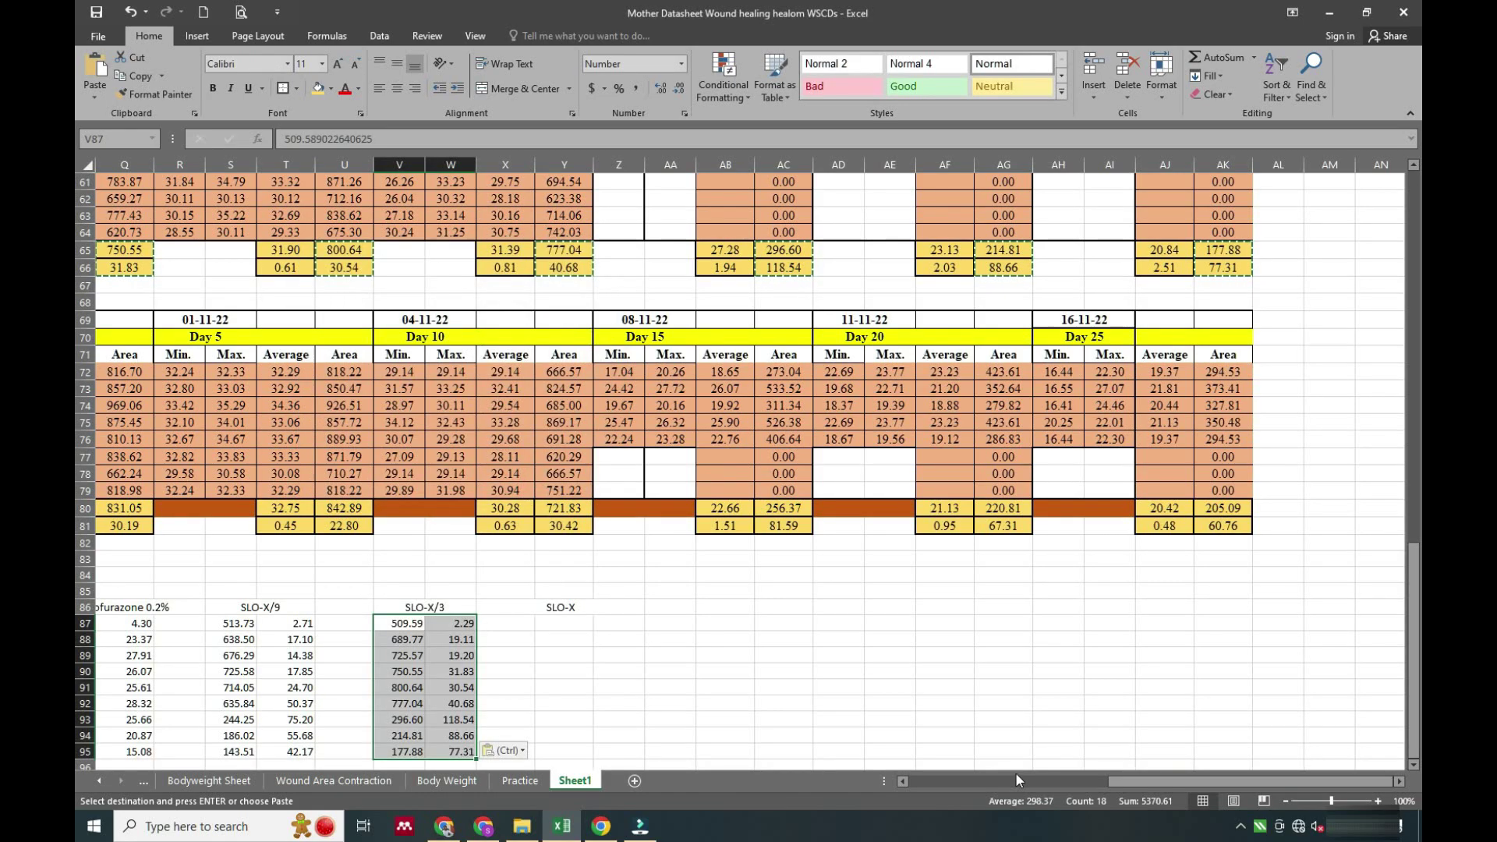
- Copy the Group 5 Area mean and SEM cells in rows 80 and 81 for every day from Day 1 to Day 25
scroll(1015, 772, "left", 10)
left_click(504, 508)
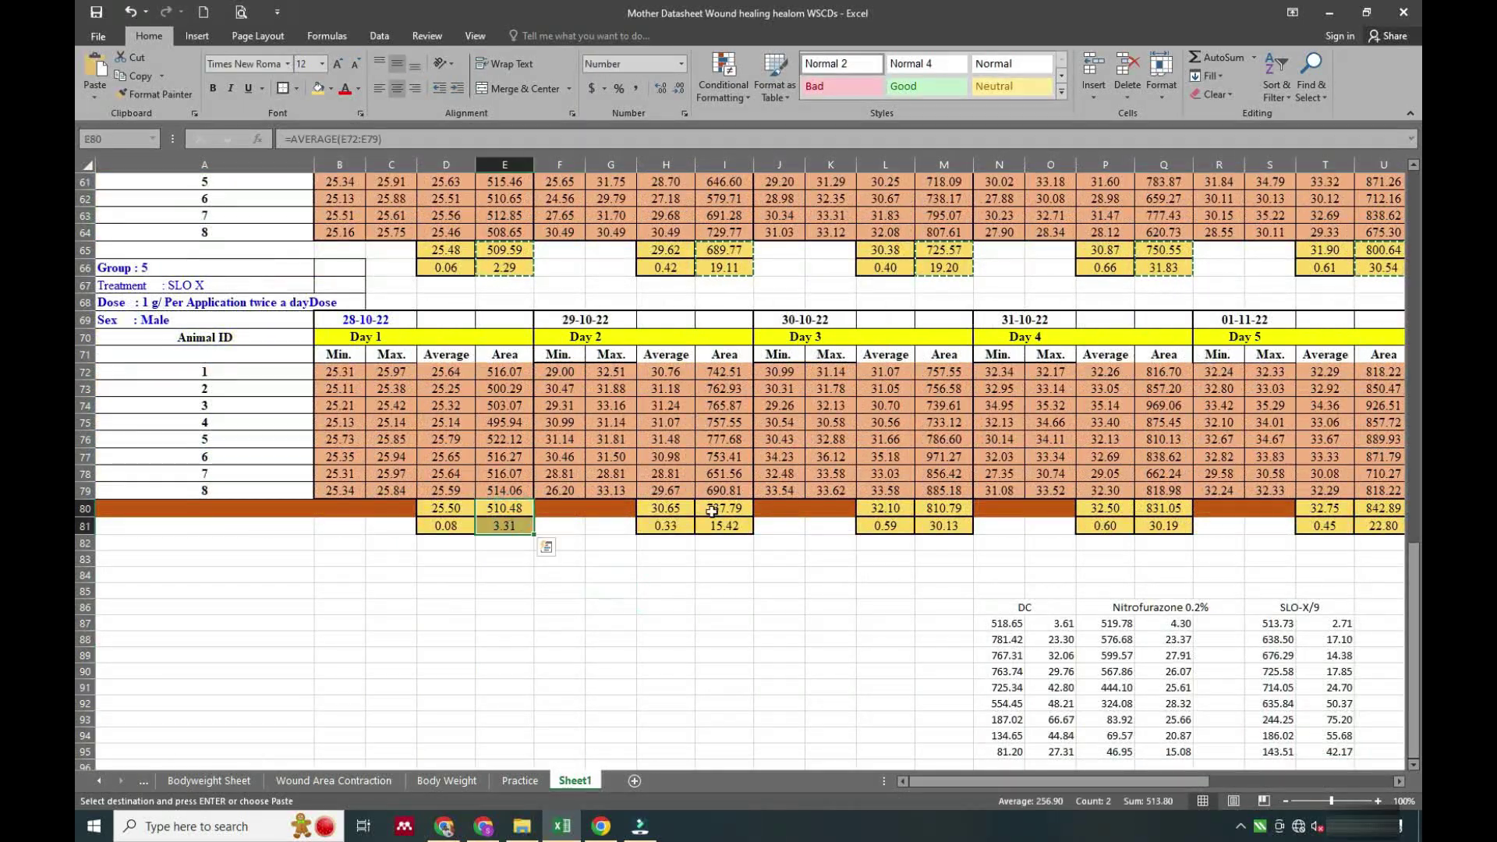
left_click_drag(725, 507, 724, 525)
left_click_drag(944, 507, 945, 525)
left_click_drag(1164, 508, 1163, 526)
left_click(1399, 780)
scroll(1398, 781, "right", 9)
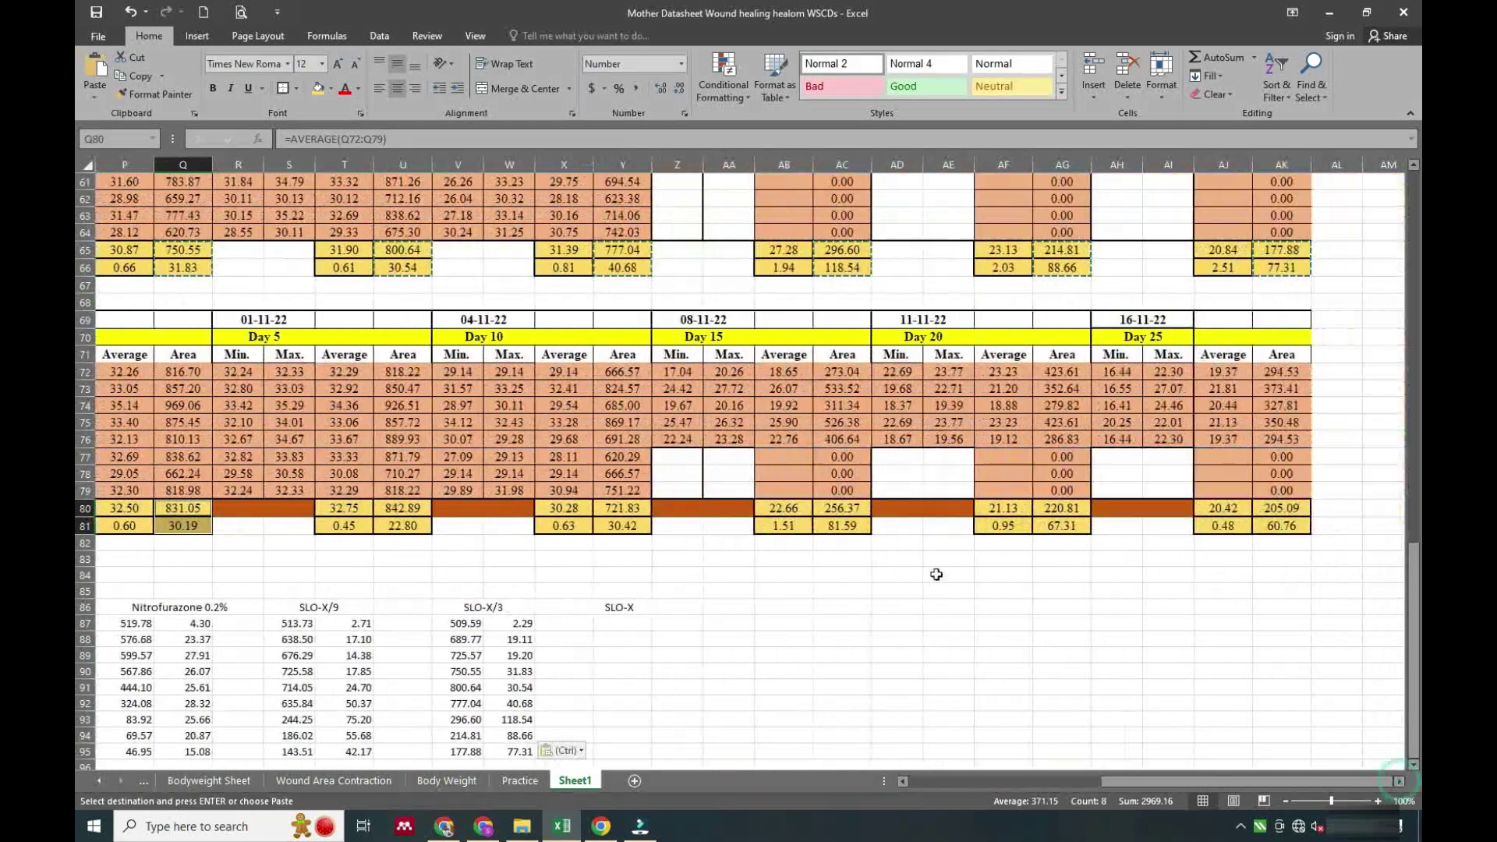
left_click_drag(403, 508, 403, 525)
left_click_drag(622, 507, 622, 526)
left_click_drag(842, 508, 842, 526)
left_click_drag(1062, 508, 1062, 525)
left_click_drag(1282, 507, 1282, 525)
key("ctrl+c")
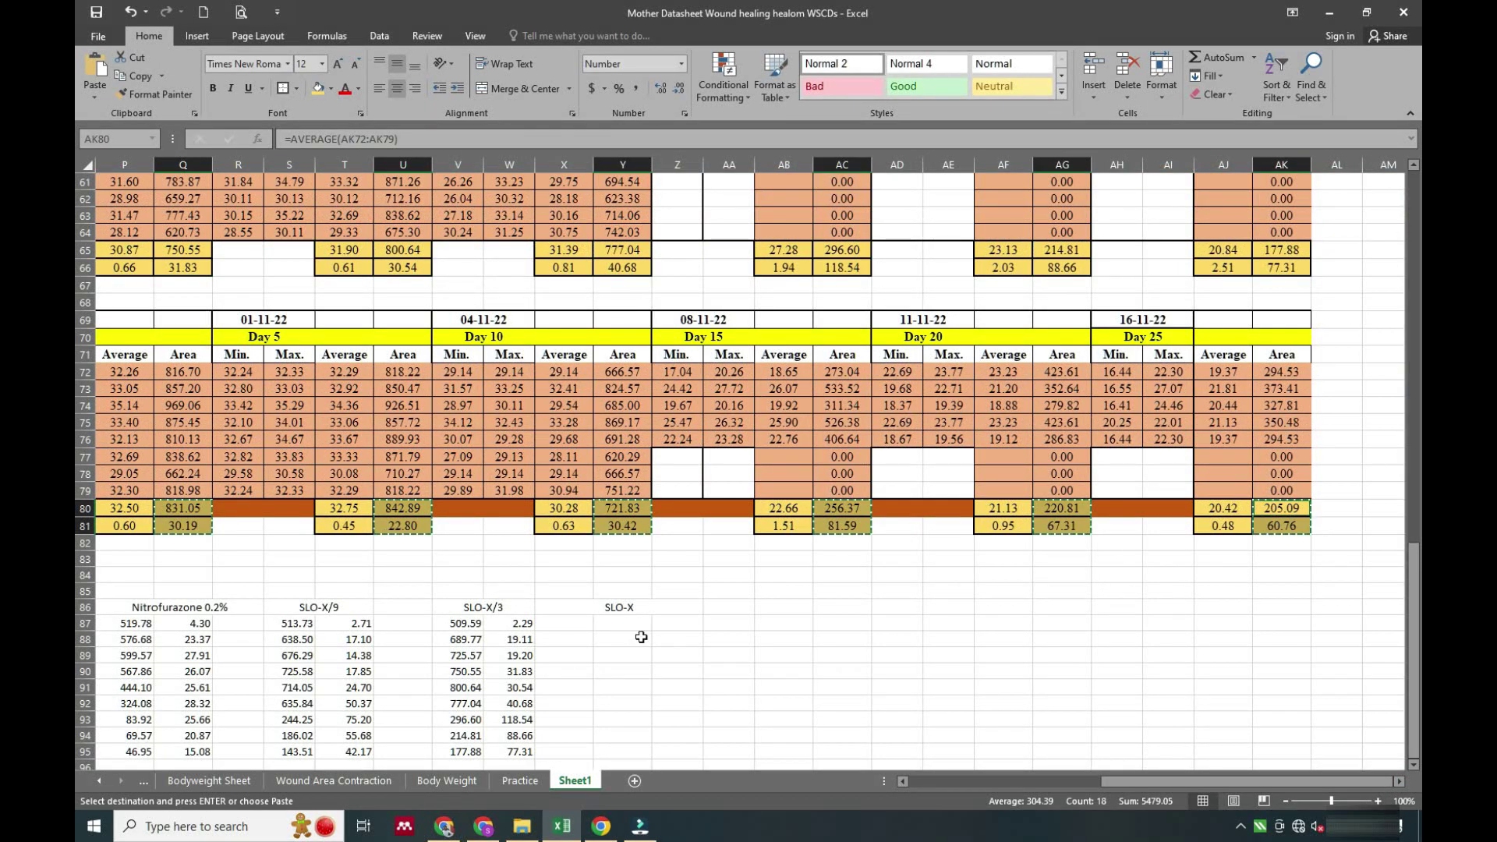
- Paste the copied Group 5 results as transposed values under the SLO-X heading, starting at Y87
right_click(600, 625)
left_click(663, 373)
left_click(542, 309)
left_click(683, 446)
left_click(726, 474)
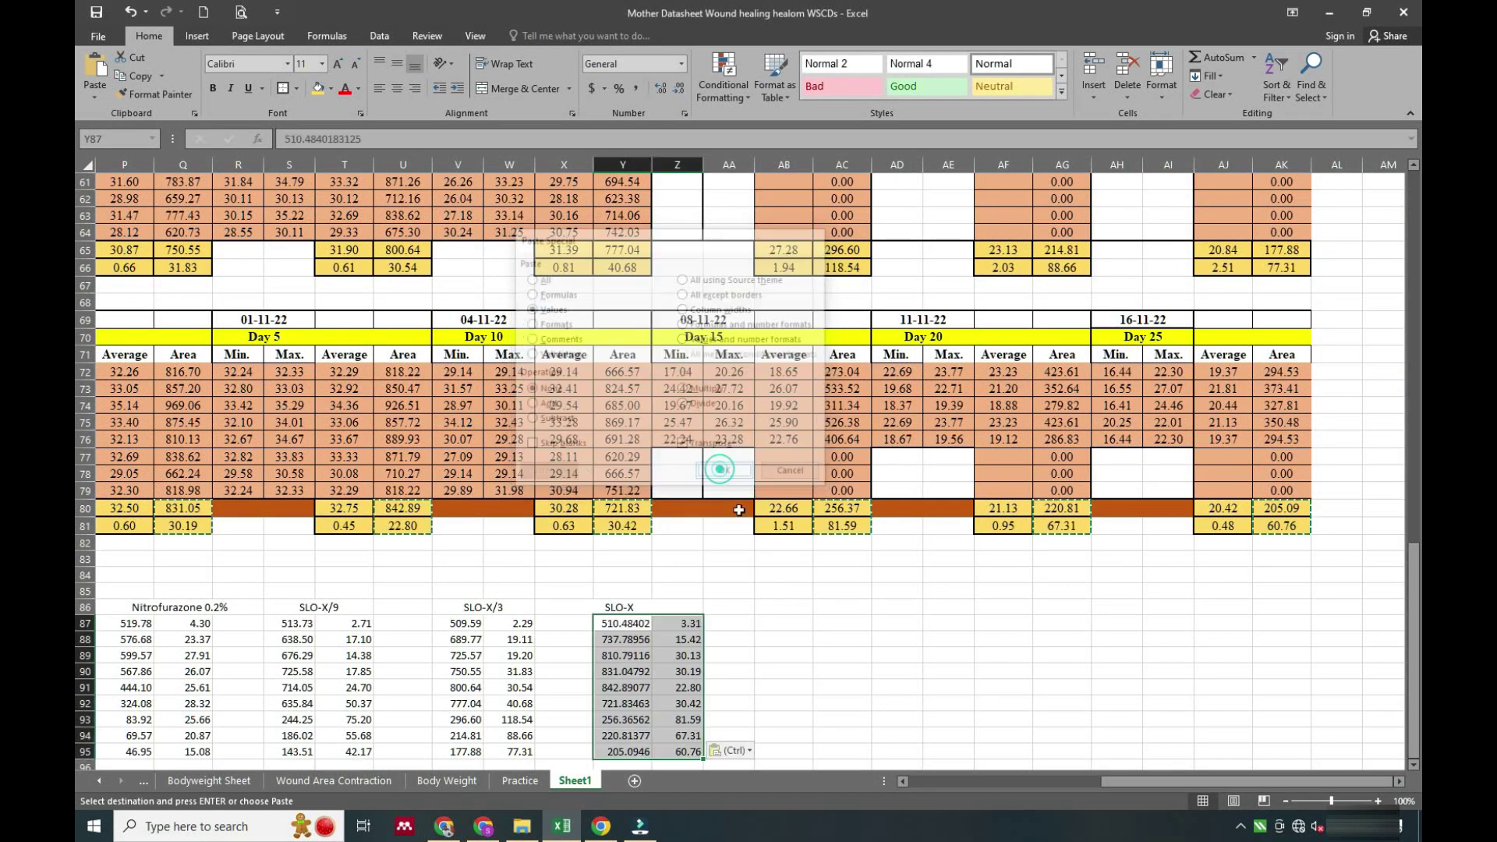
left_click(842, 641)
- Copy the DC mean and SEM list in N87:O95 of the summary table
scroll(943, 622, "down", 3)
scroll(701, 585, "left", 8)
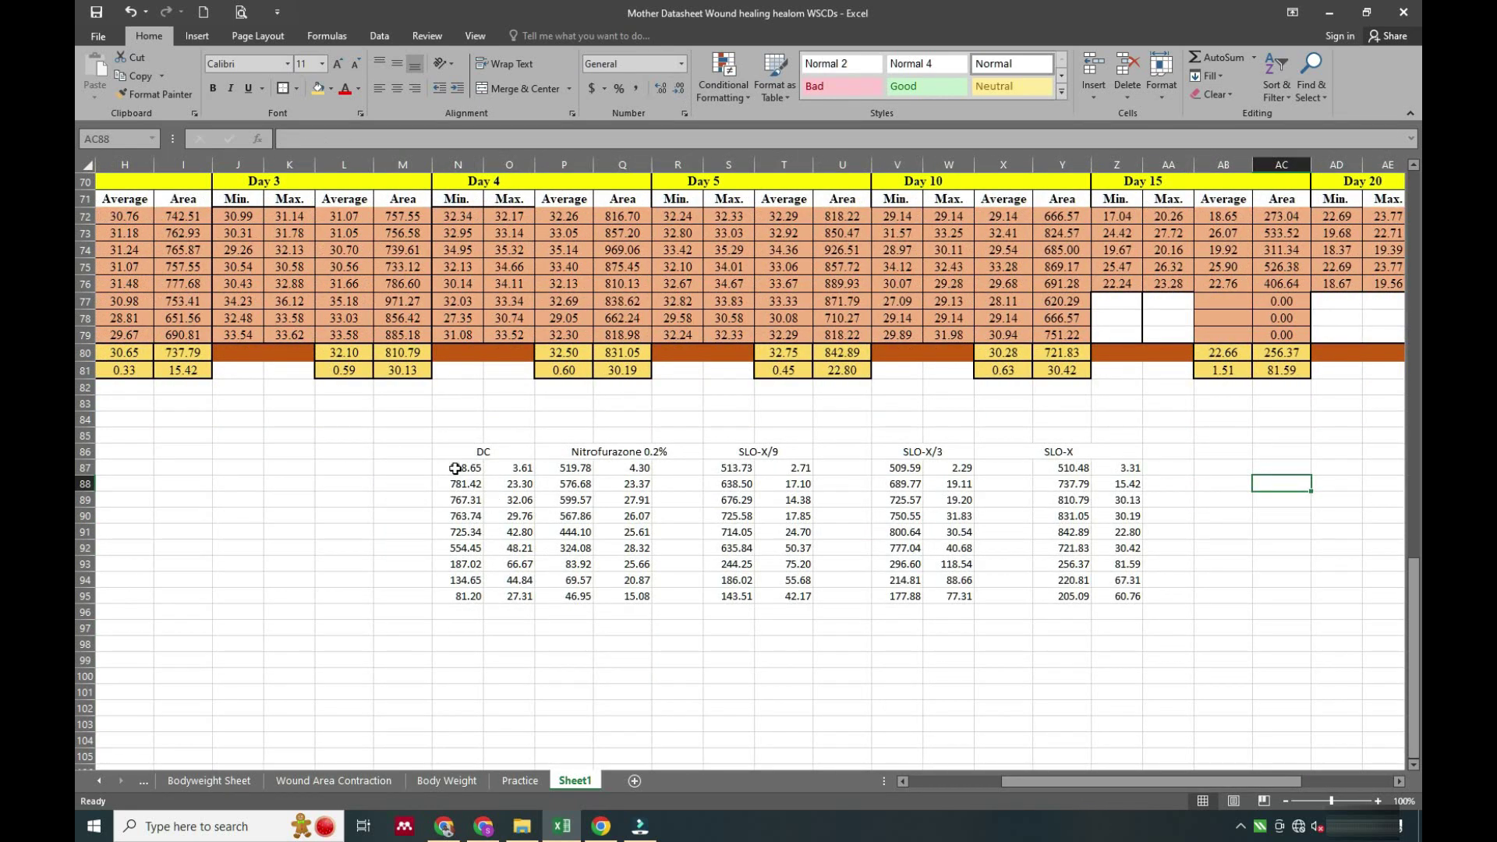
left_click_drag(456, 469, 504, 588)
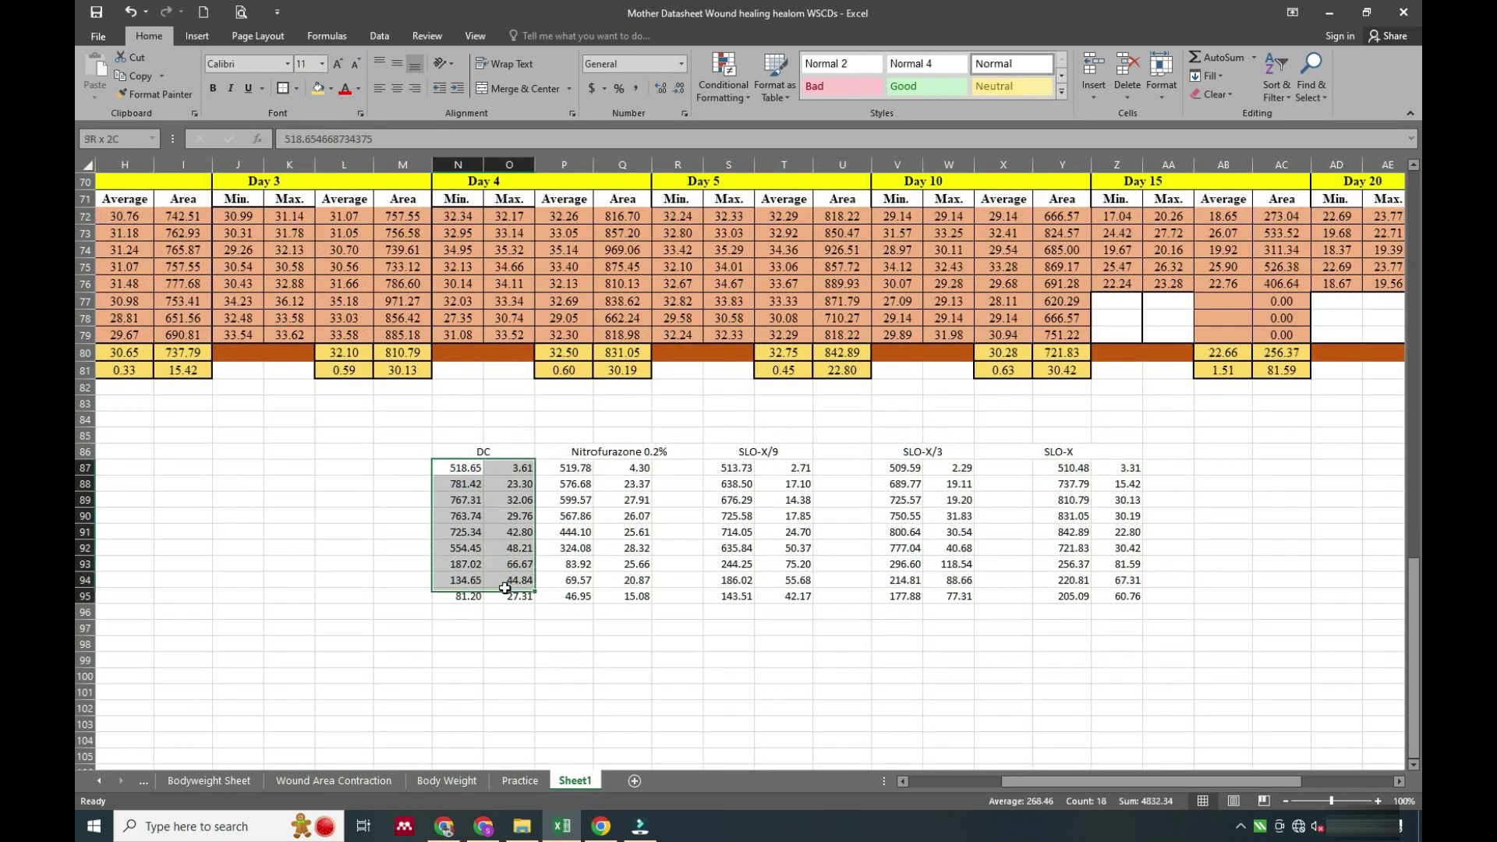
key("ctrl+c")
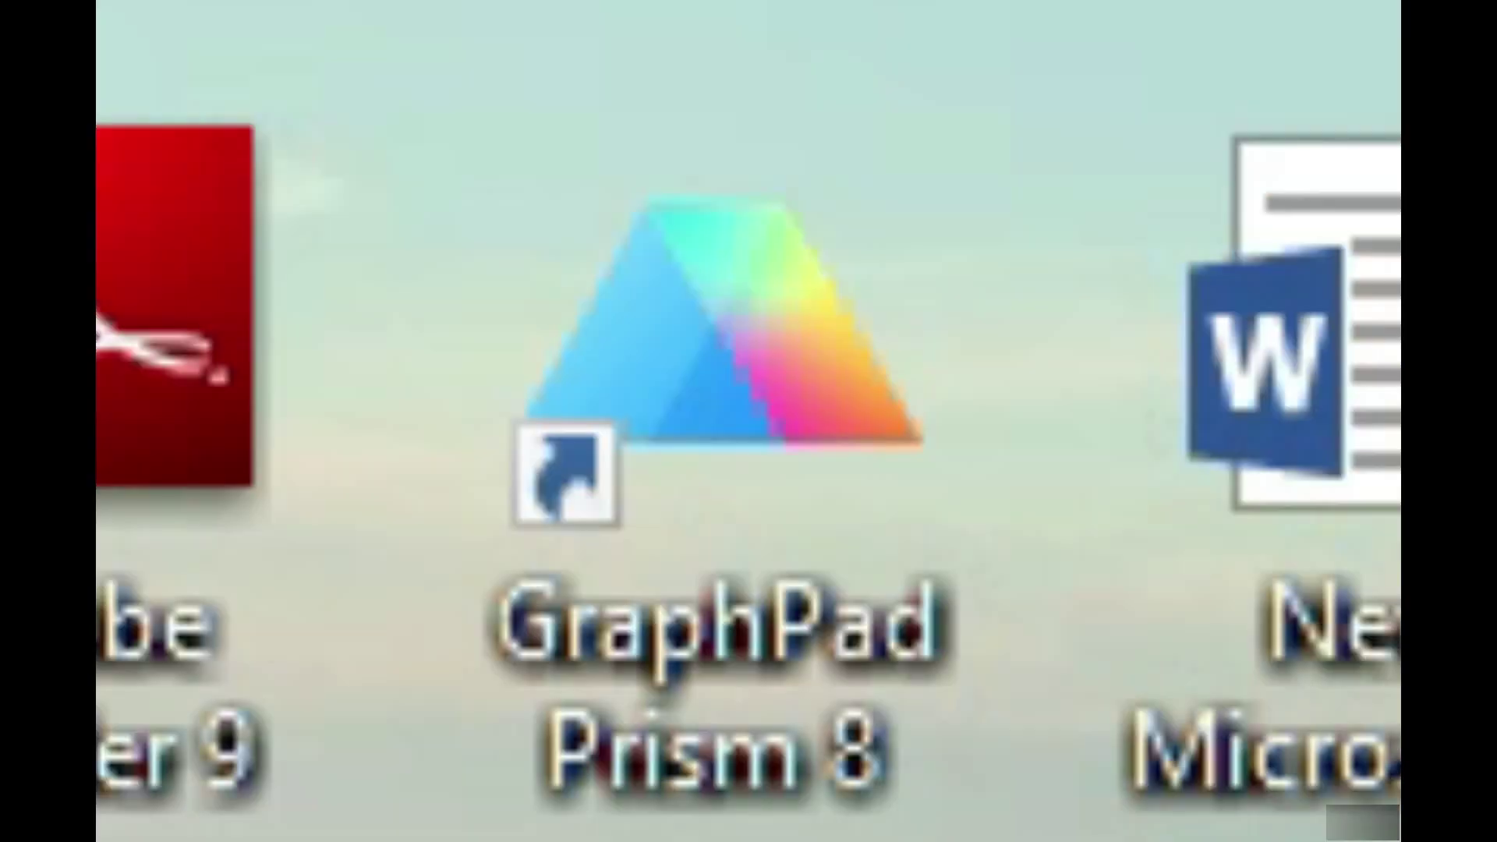
- Open GraphPad Prism 8 and create a new Grouped data table for already calculated error values entered as Mean, SEM, N
double_click(819, 390)
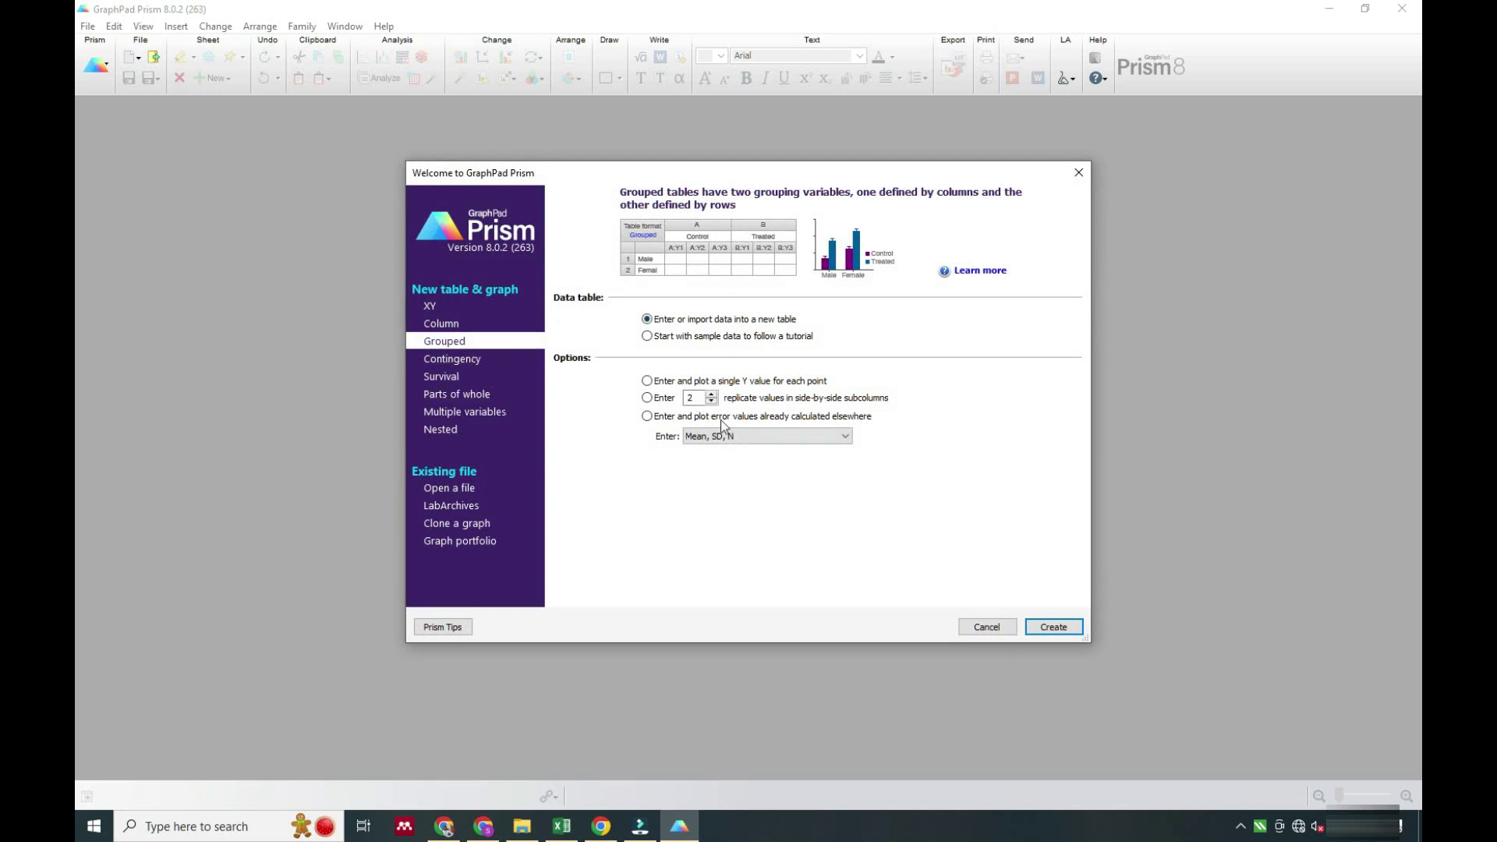
left_click(741, 436)
left_click(720, 457)
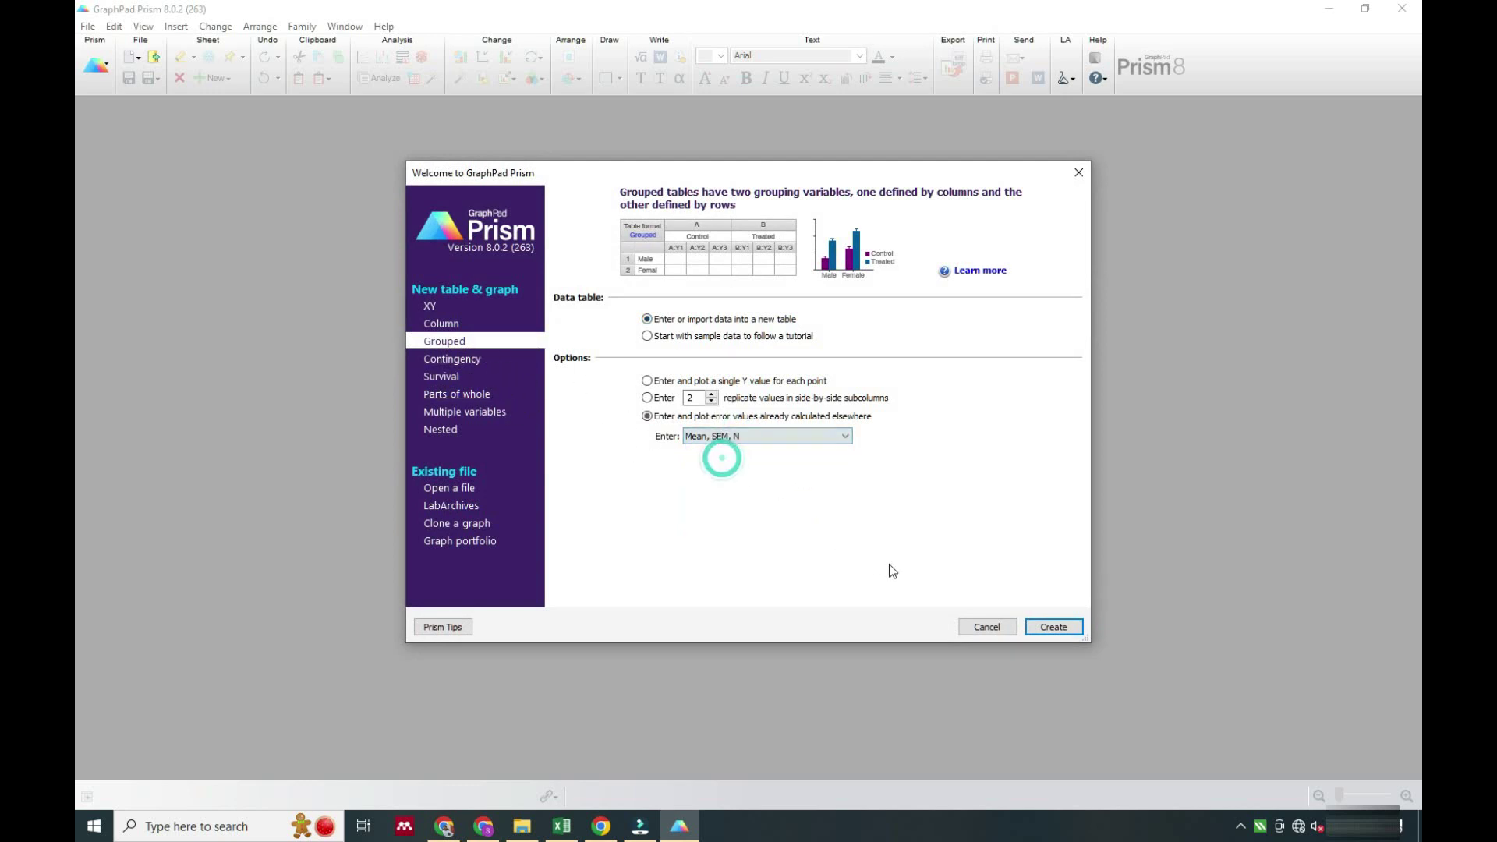
left_click(1052, 628)
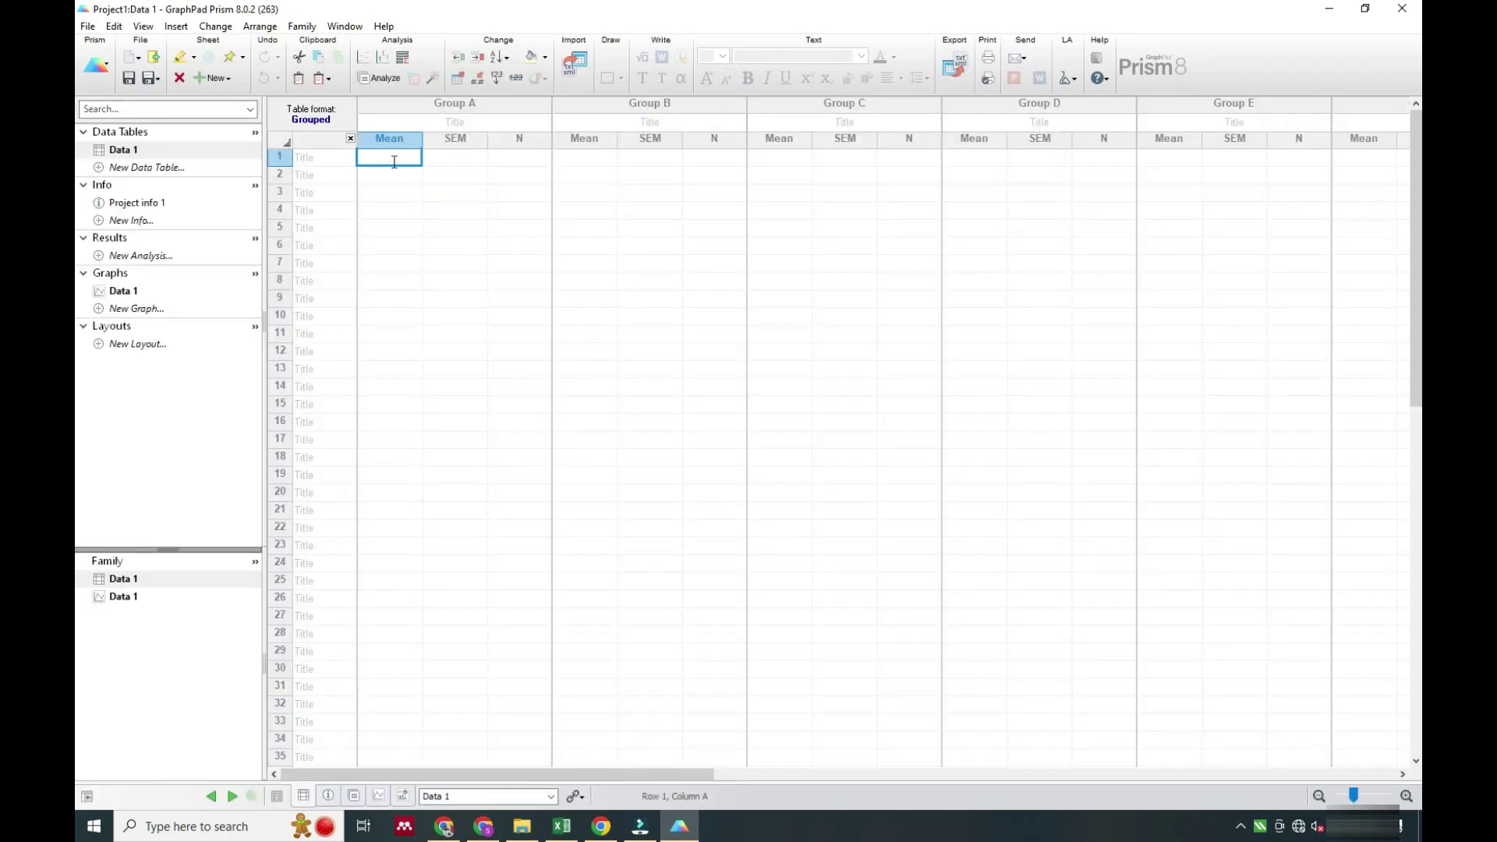
- Paste the copied DC values into Group A, starting at the Mean cell of row 1
right_click(396, 159)
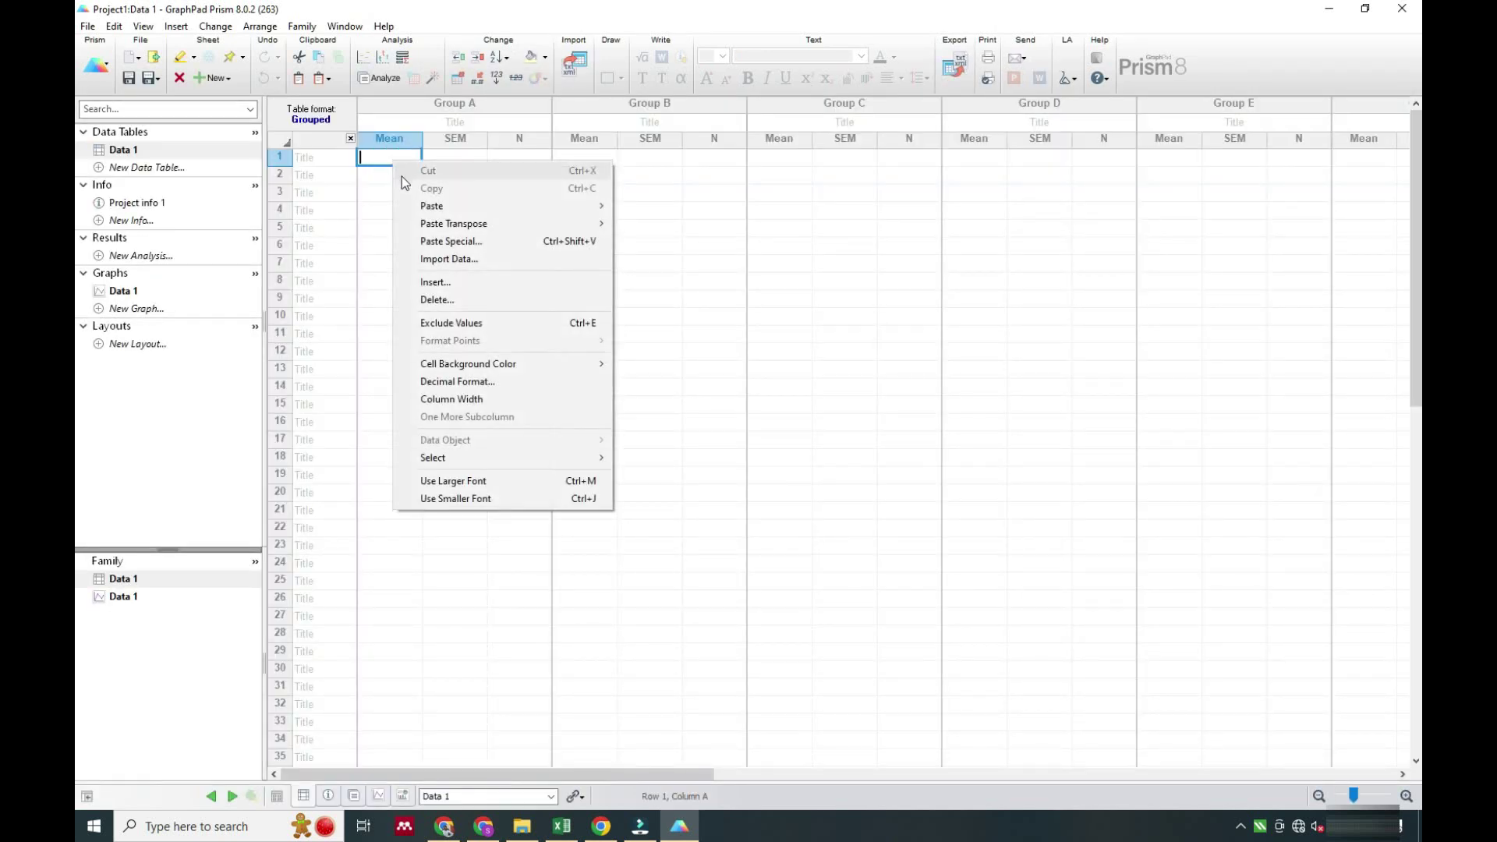
left_click(396, 161)
right_click(398, 161)
left_click(432, 206)
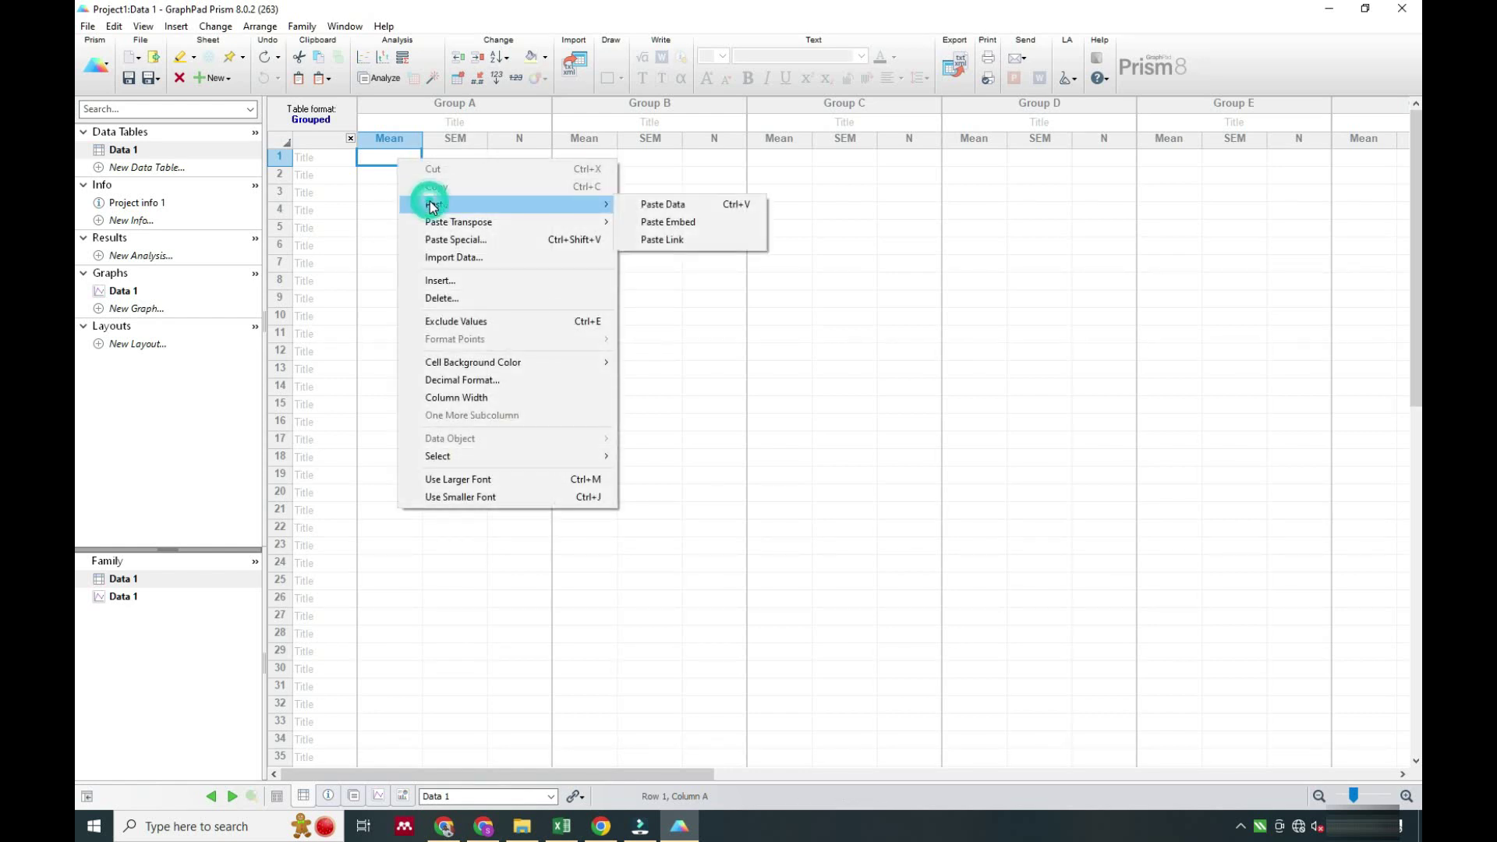
left_click(664, 205)
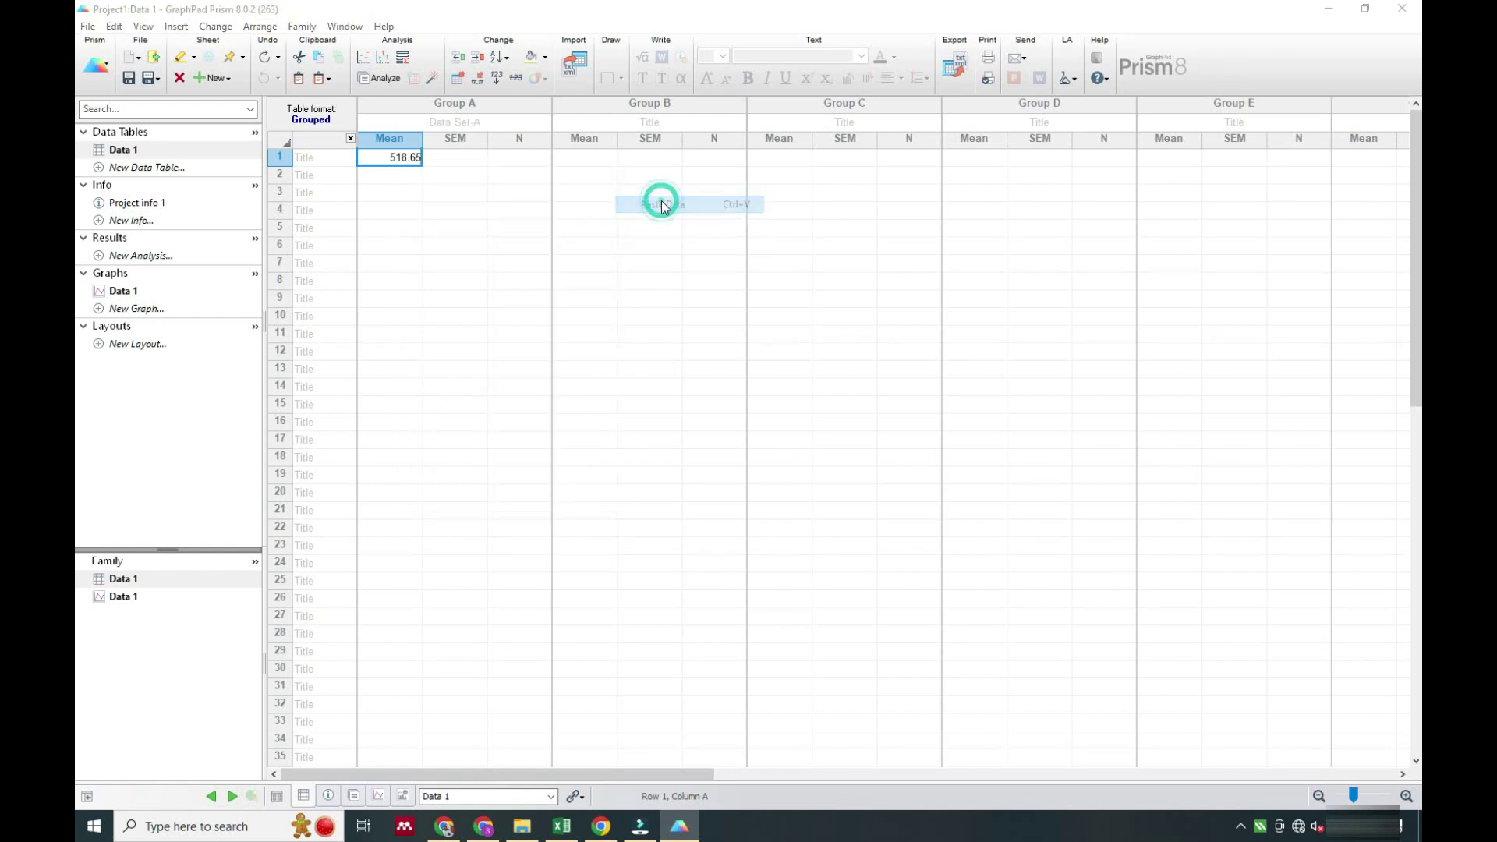
- Title the data columns A to E as DC, Nitrofurazone 0.2 %, SLO-X/9, SLO-X/3 and SLO-X
double_click(456, 123)
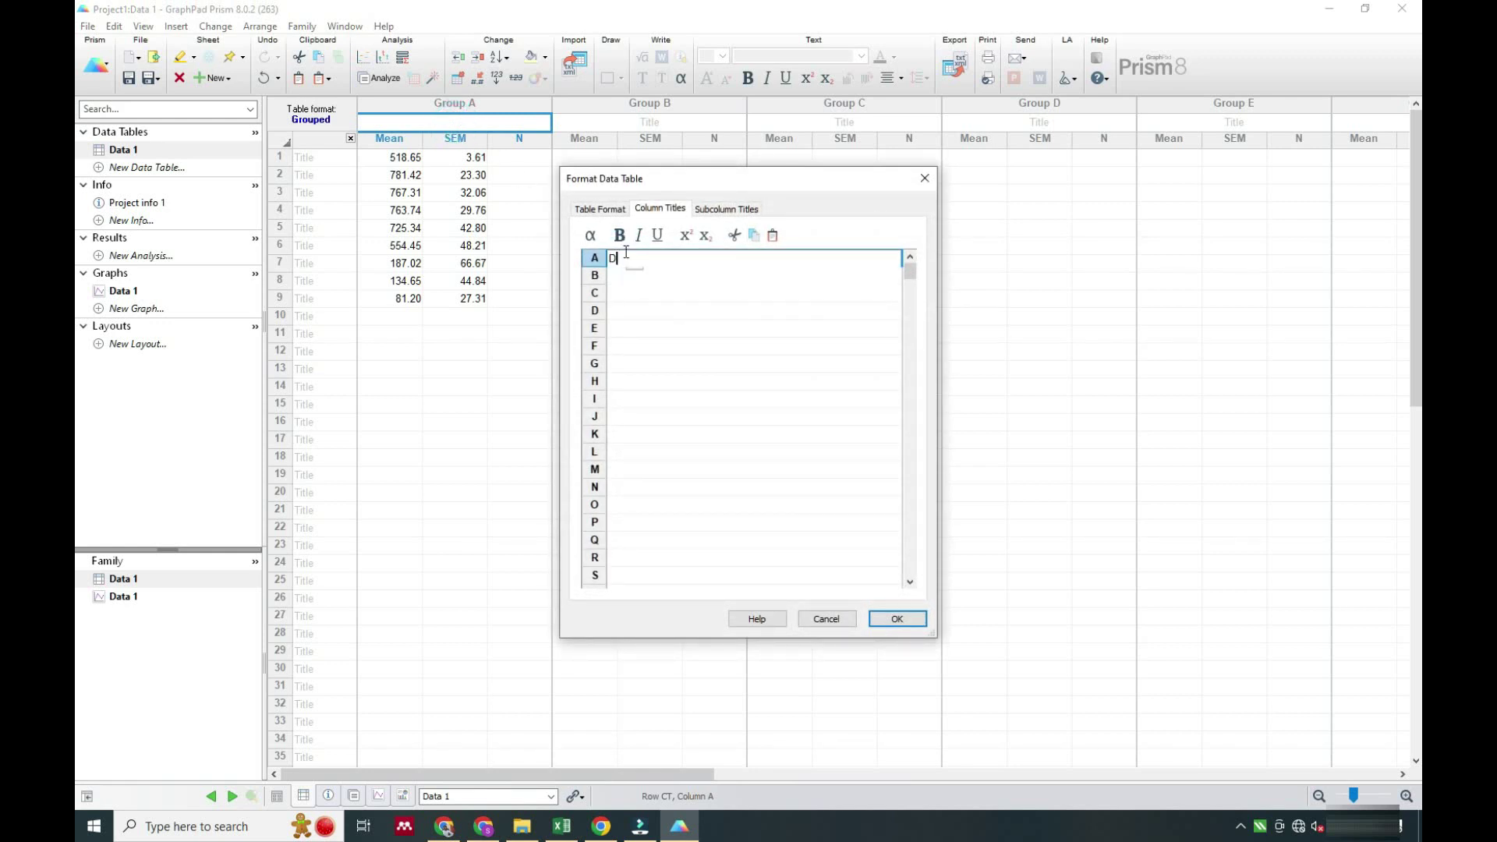
key("Return")
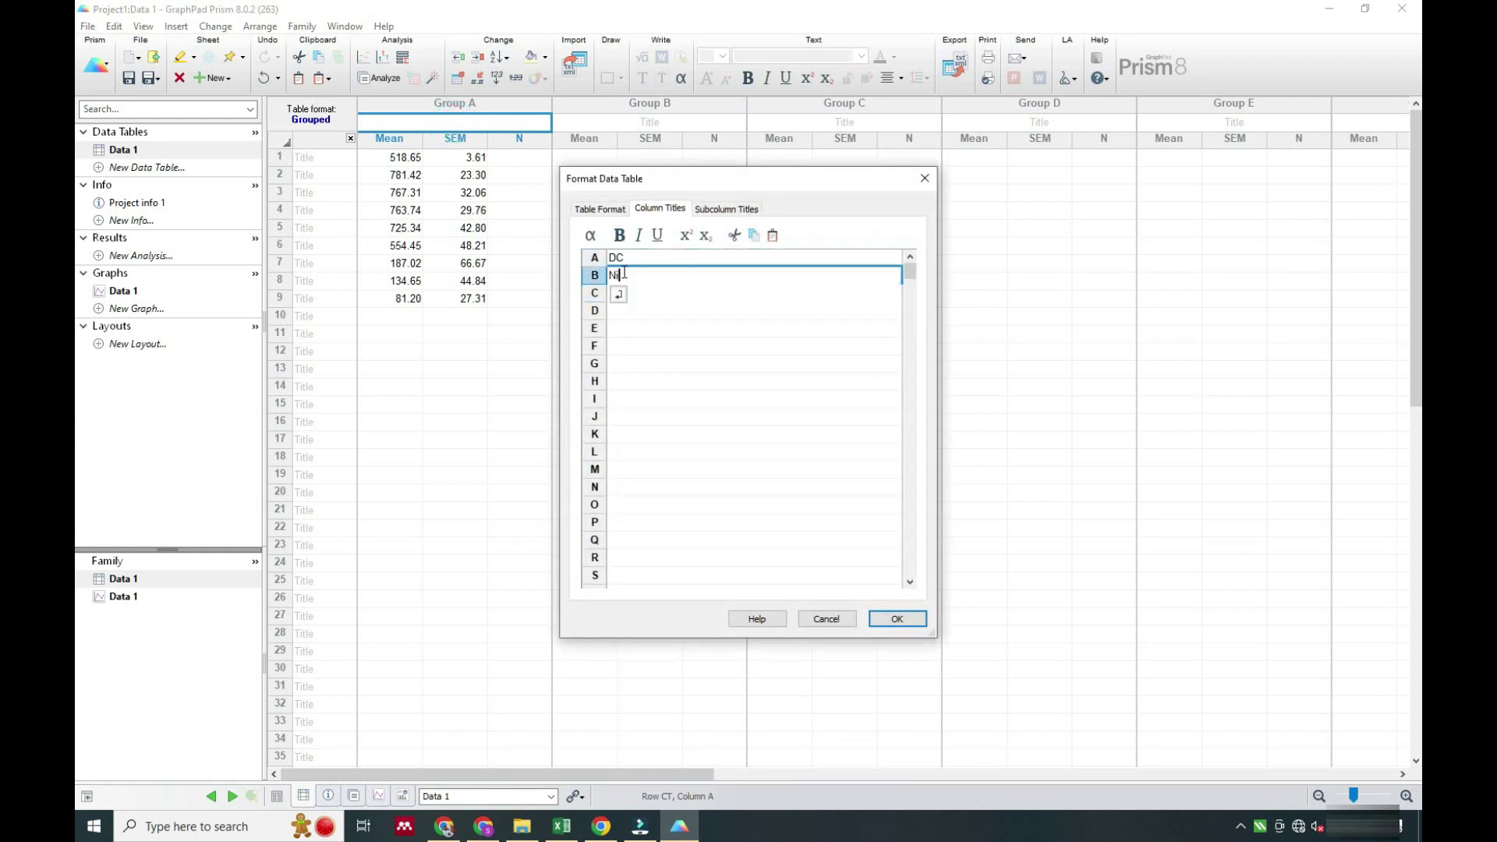
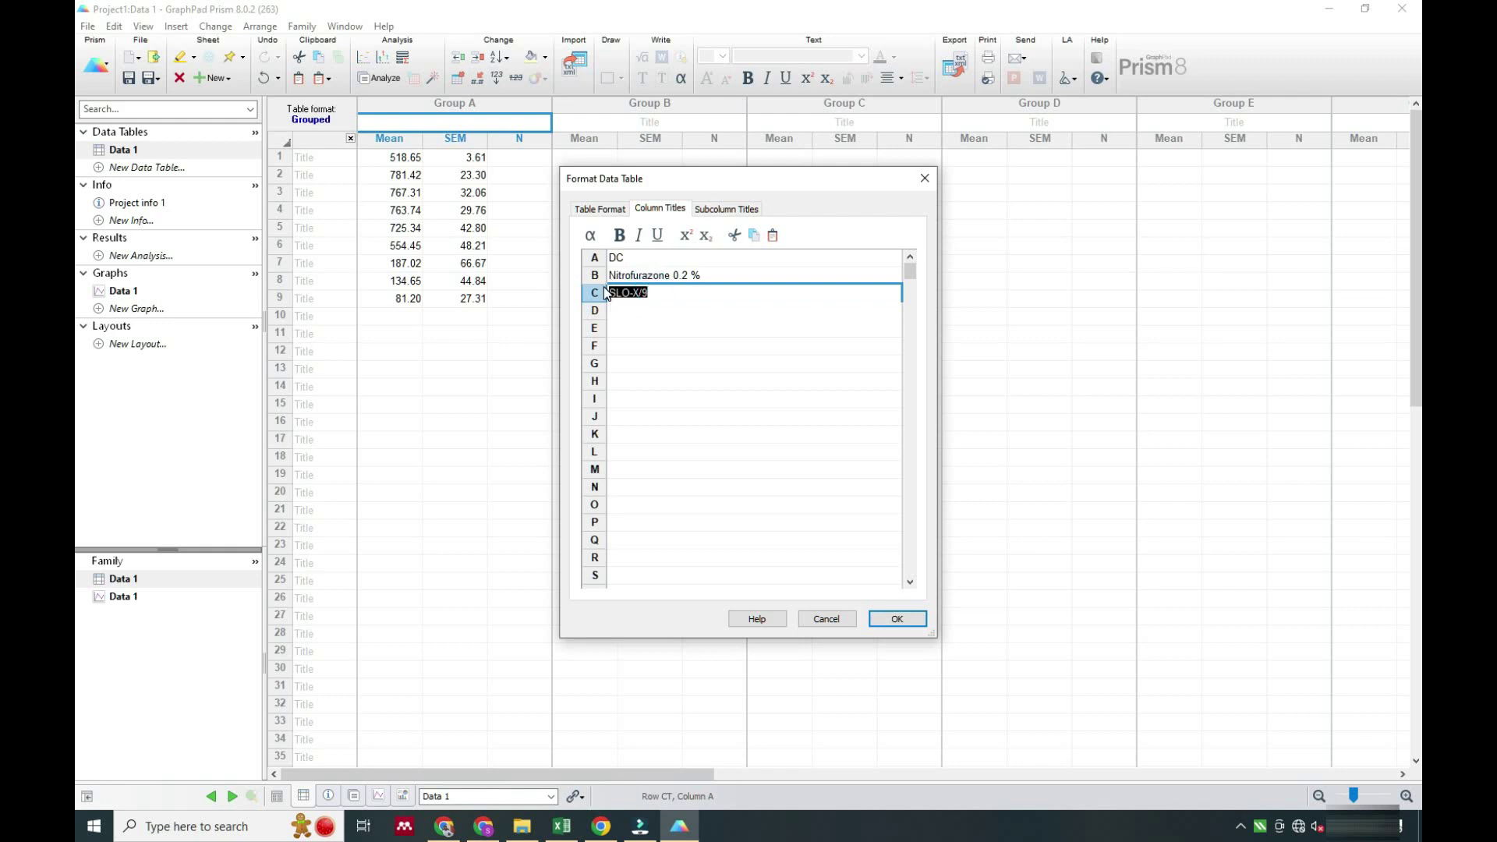
left_click(652, 312)
type("SLO-X/9")
left_click(633, 327)
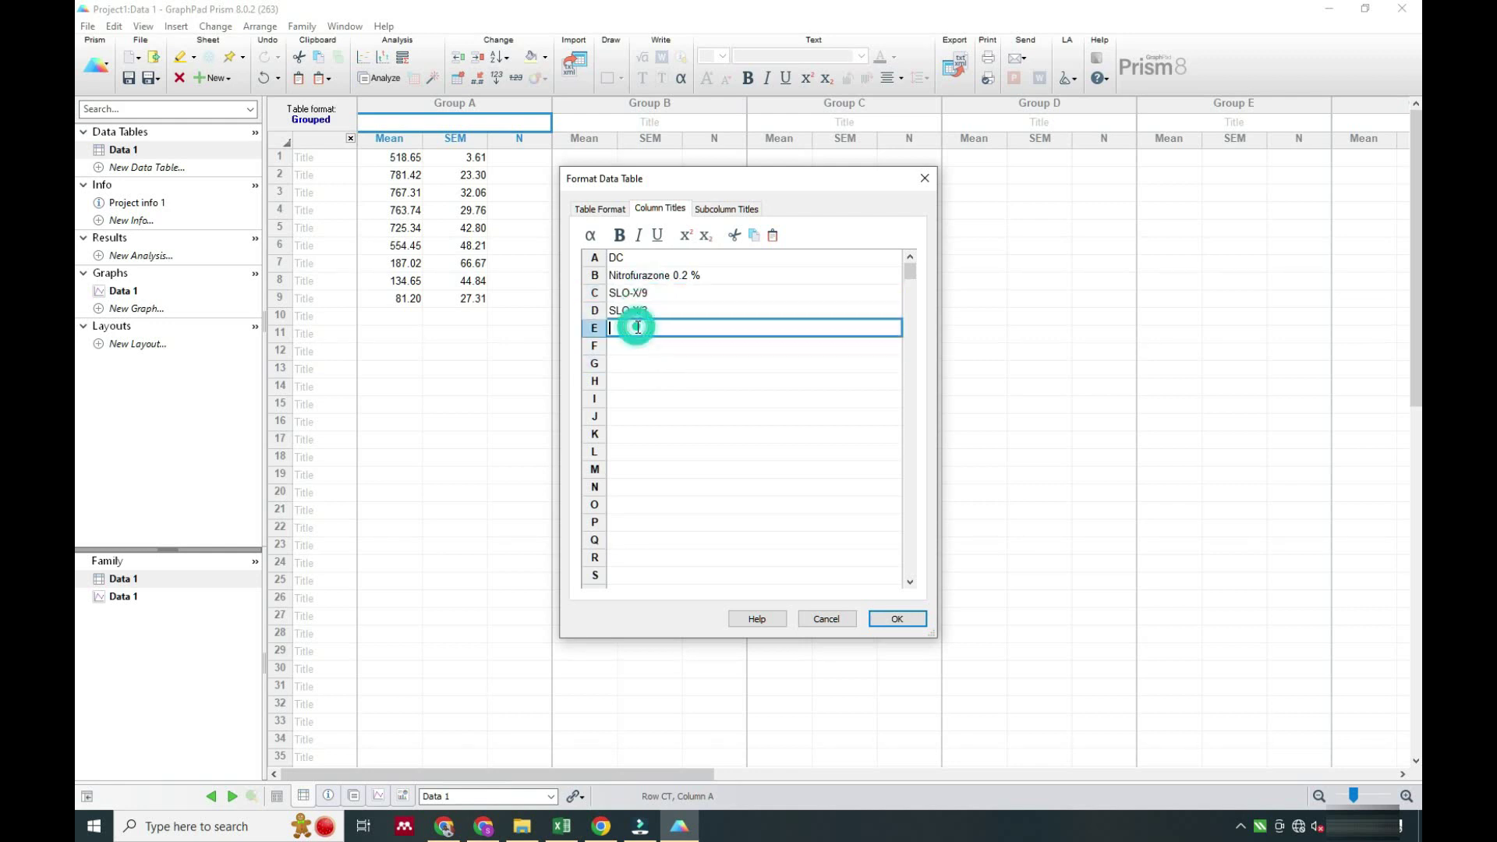
type("SLO-X/9")
key("BackSpace")
key("BackSpace")
left_click(694, 398)
left_click(896, 620)
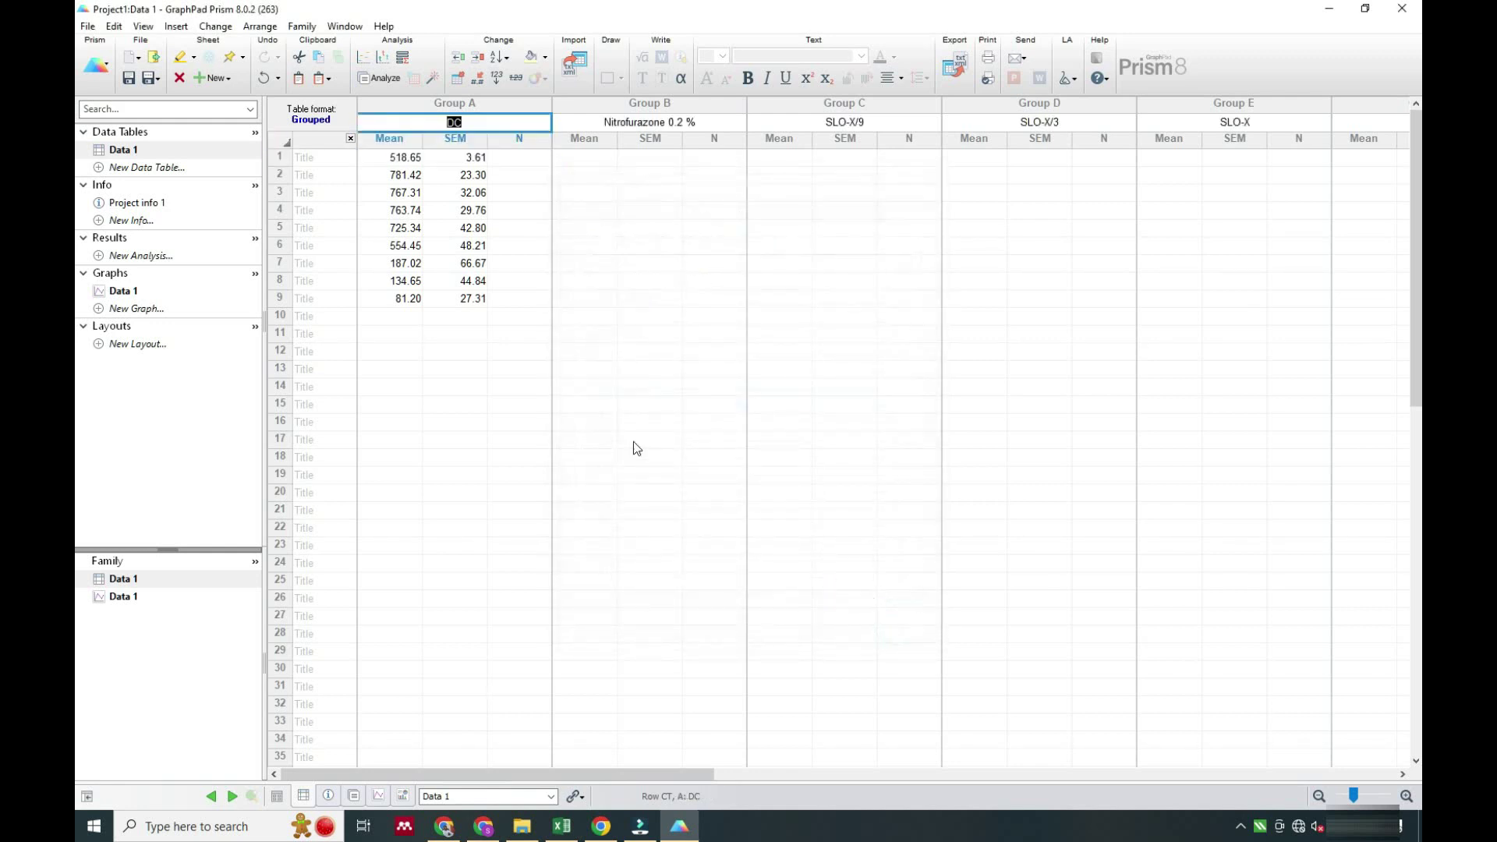
- Copy the Nitrofurazone 0.2% mean and SEM list from Excel into Group B of the Prism table, starting at row 1
left_click(679, 411)
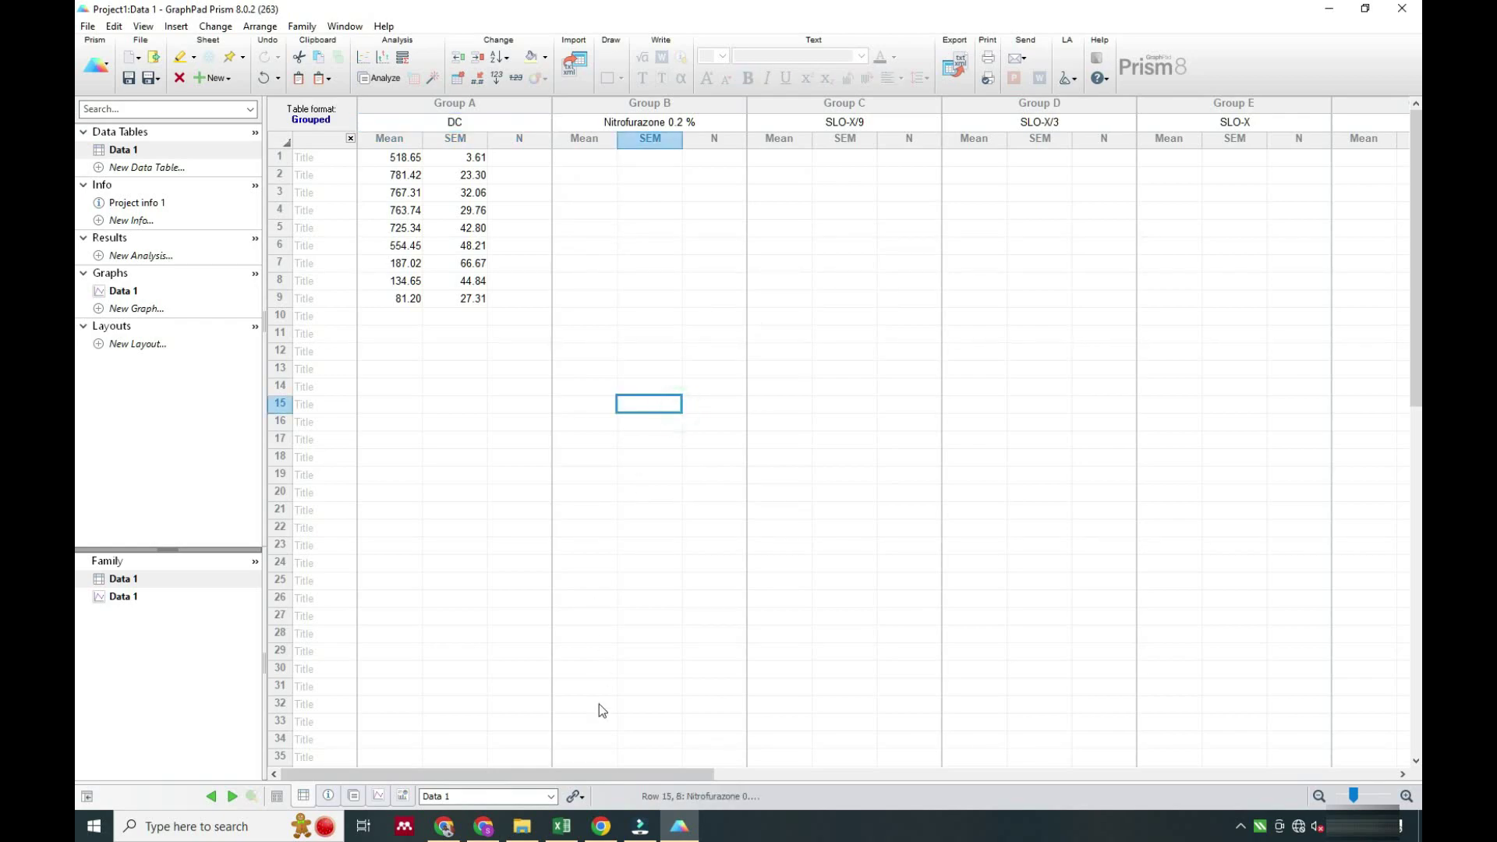
key("alt+Tab")
key("ctrl+c")
key("alt+Tab")
left_click(584, 156)
key("ctrl+v")
- Copy the SLO-X/9 mean and SEM list from Excel into Group C of the Prism table, starting at row 1
left_click(772, 157)
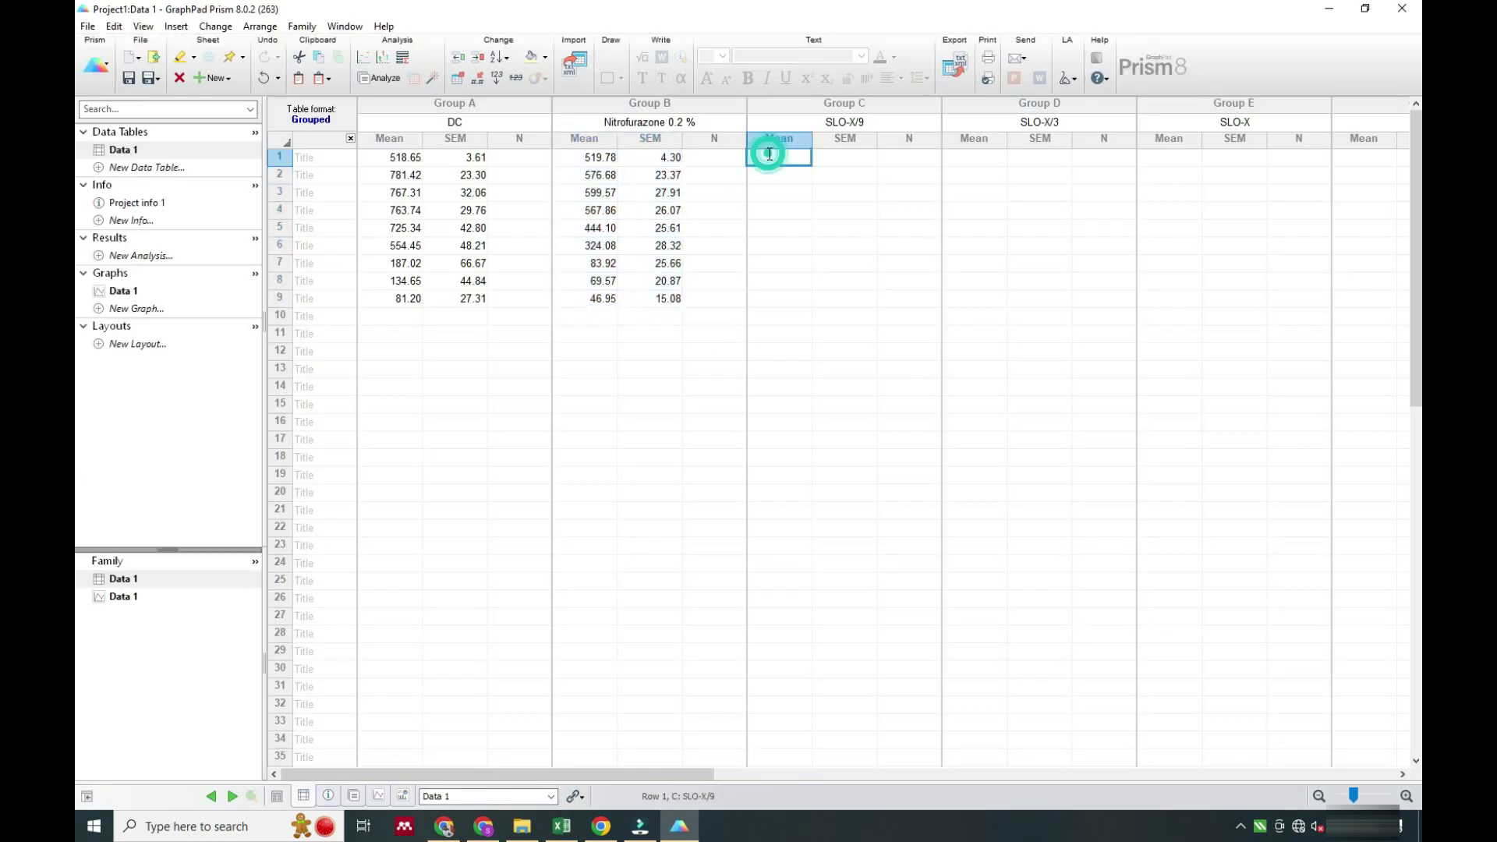
key("alt+Tab")
left_click_drag(714, 467, 811, 596)
key("ctrl+c")
- Copy the SLO-X/3 mean and SEM list from Excel into Group D of the Prism table, starting at row 1
left_click_drag(896, 468, 944, 601)
key("ctrl+c")
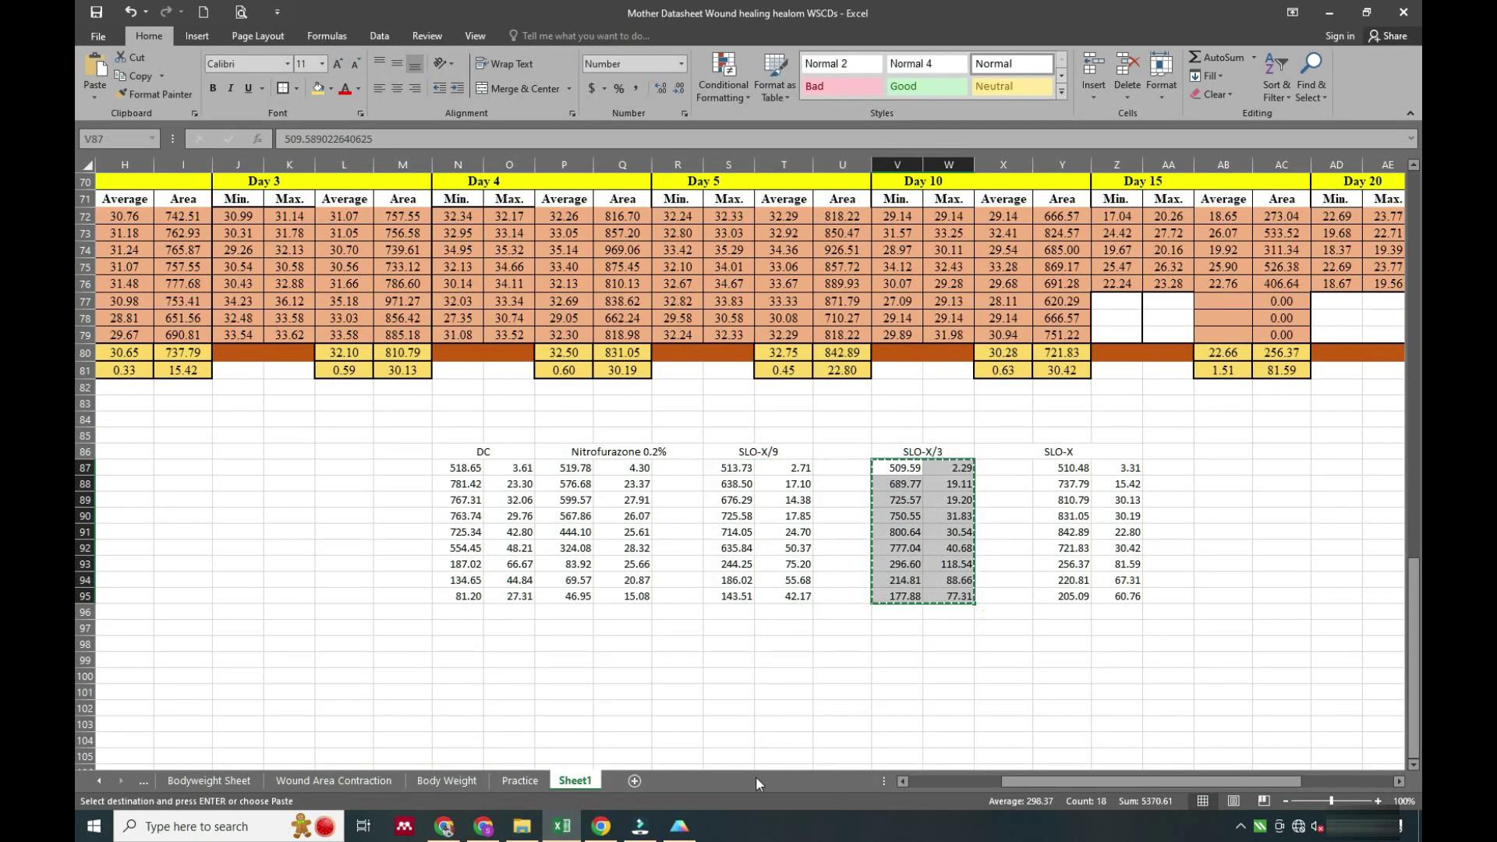
key("alt+Tab")
left_click(975, 159)
key("ctrl+v")
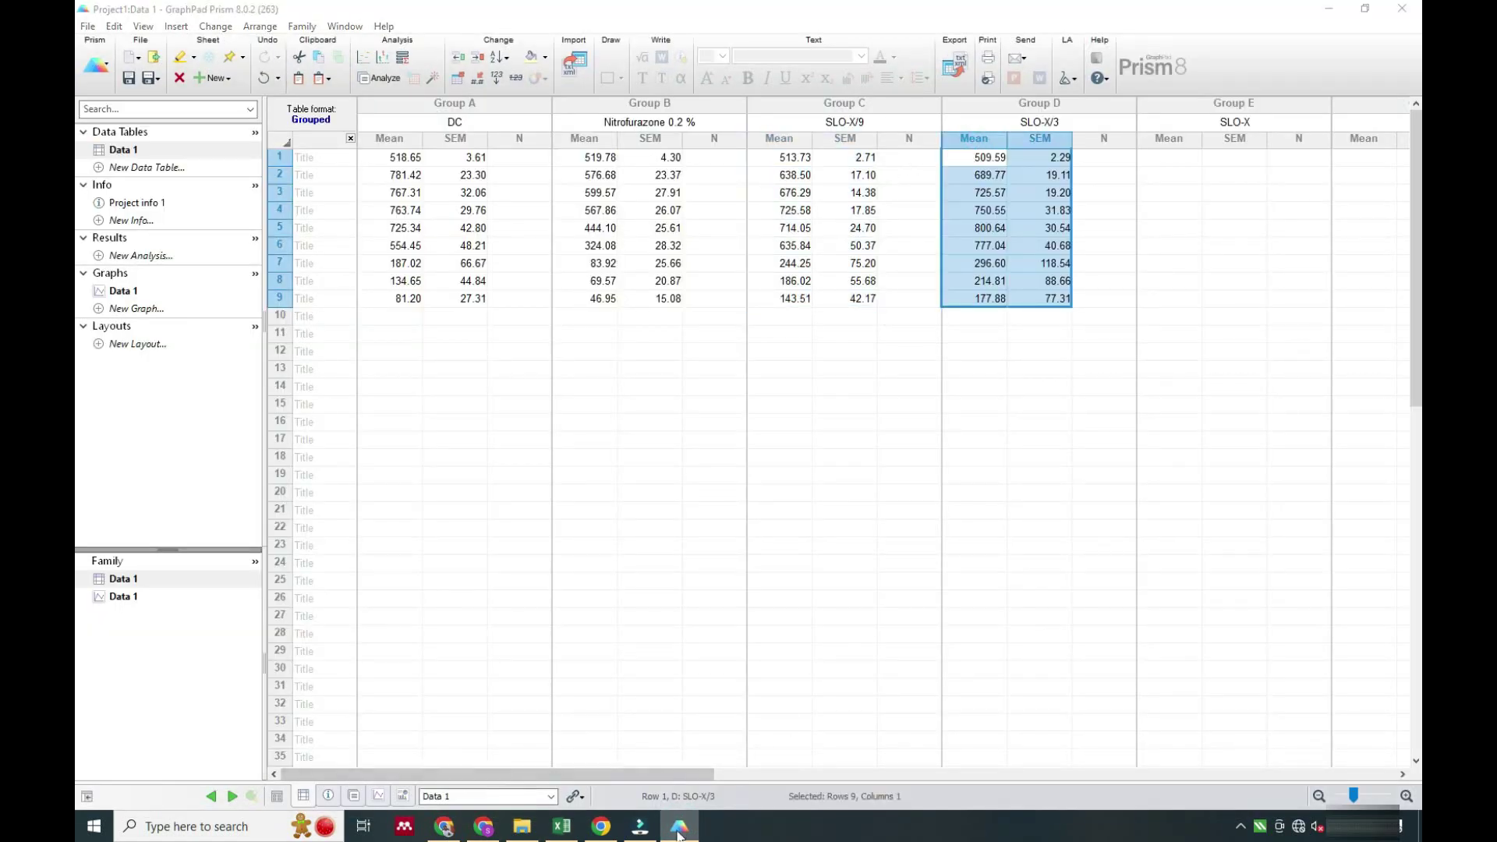
- Copy the SLO-X mean and SEM list from Excel into Group E of the Prism table, starting at row 1
key("alt+Tab")
left_click_drag(1049, 468, 1131, 597)
key("ctrl+c")
key("alt+Tab")
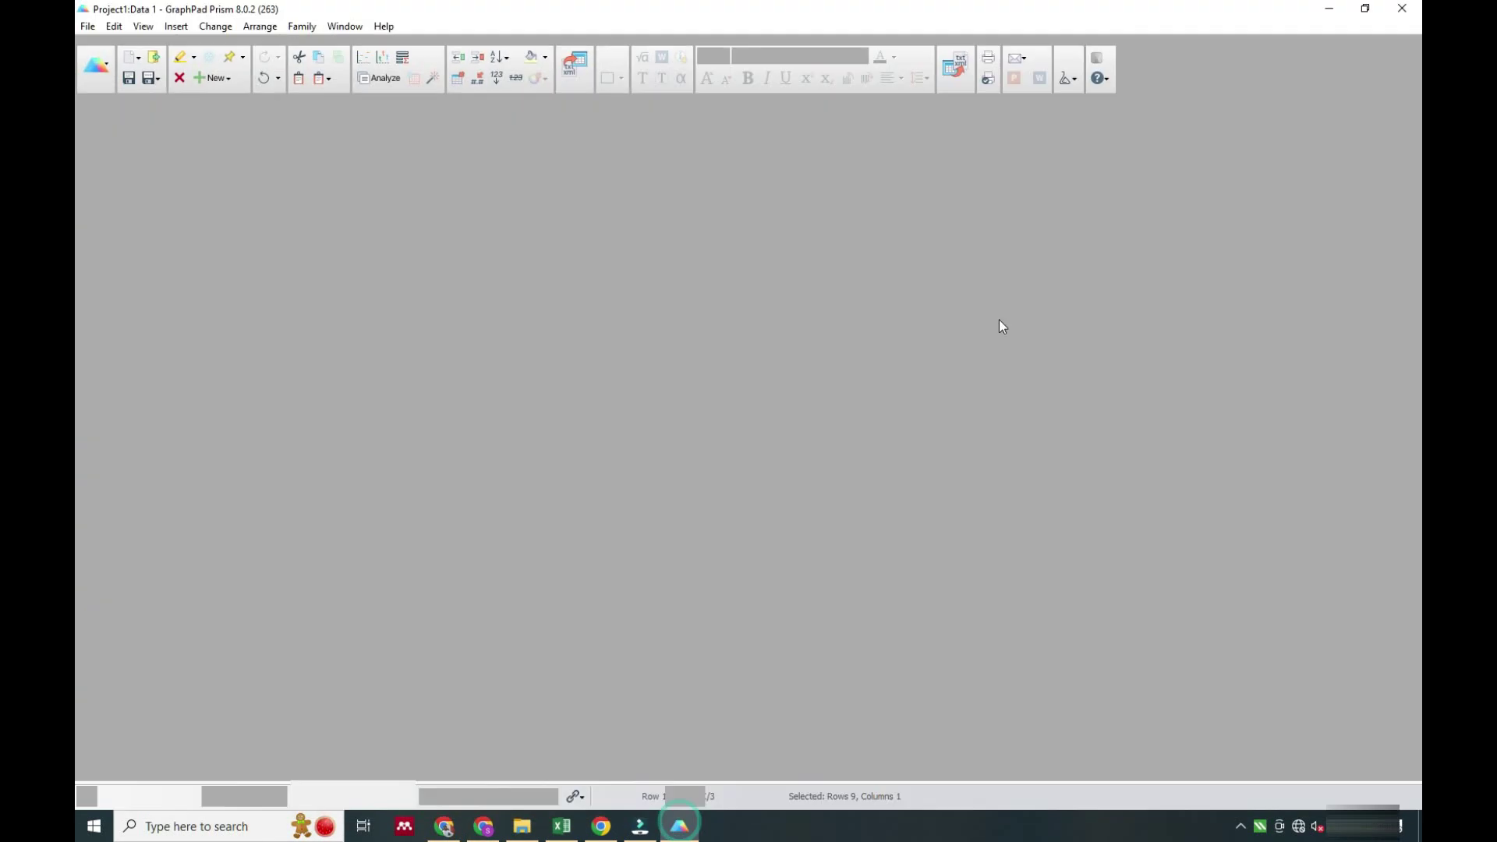
left_click(1169, 158)
key("ctrl+v")
- Enter 8 as the N value in rows 1 to 9 of the DC group
left_click(545, 160)
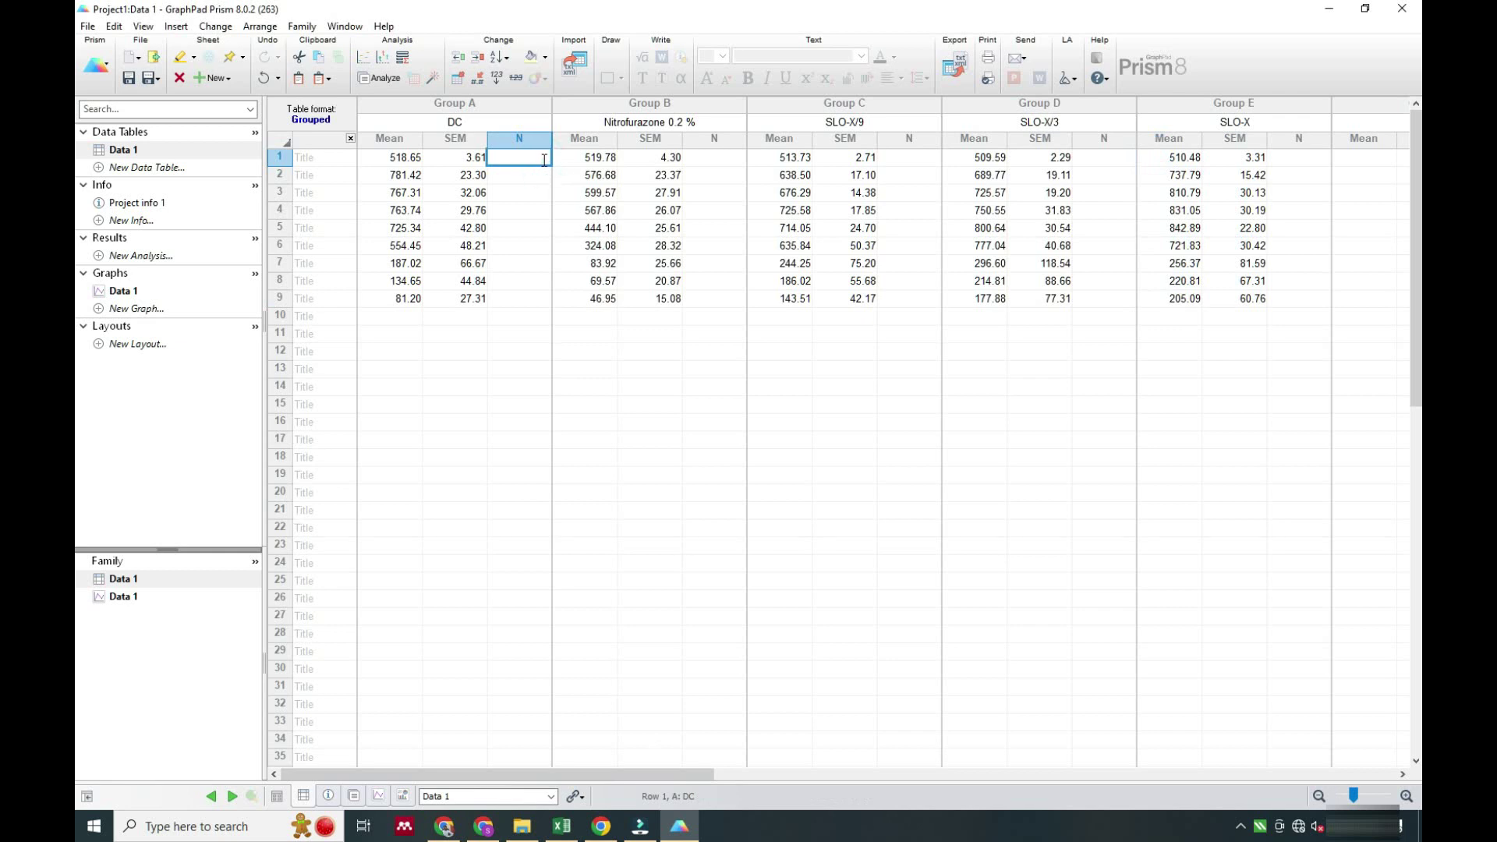
left_click(539, 174)
type("8")
left_click(540, 192)
type("8")
left_click(540, 210)
type("8")
left_click(540, 228)
type("8")
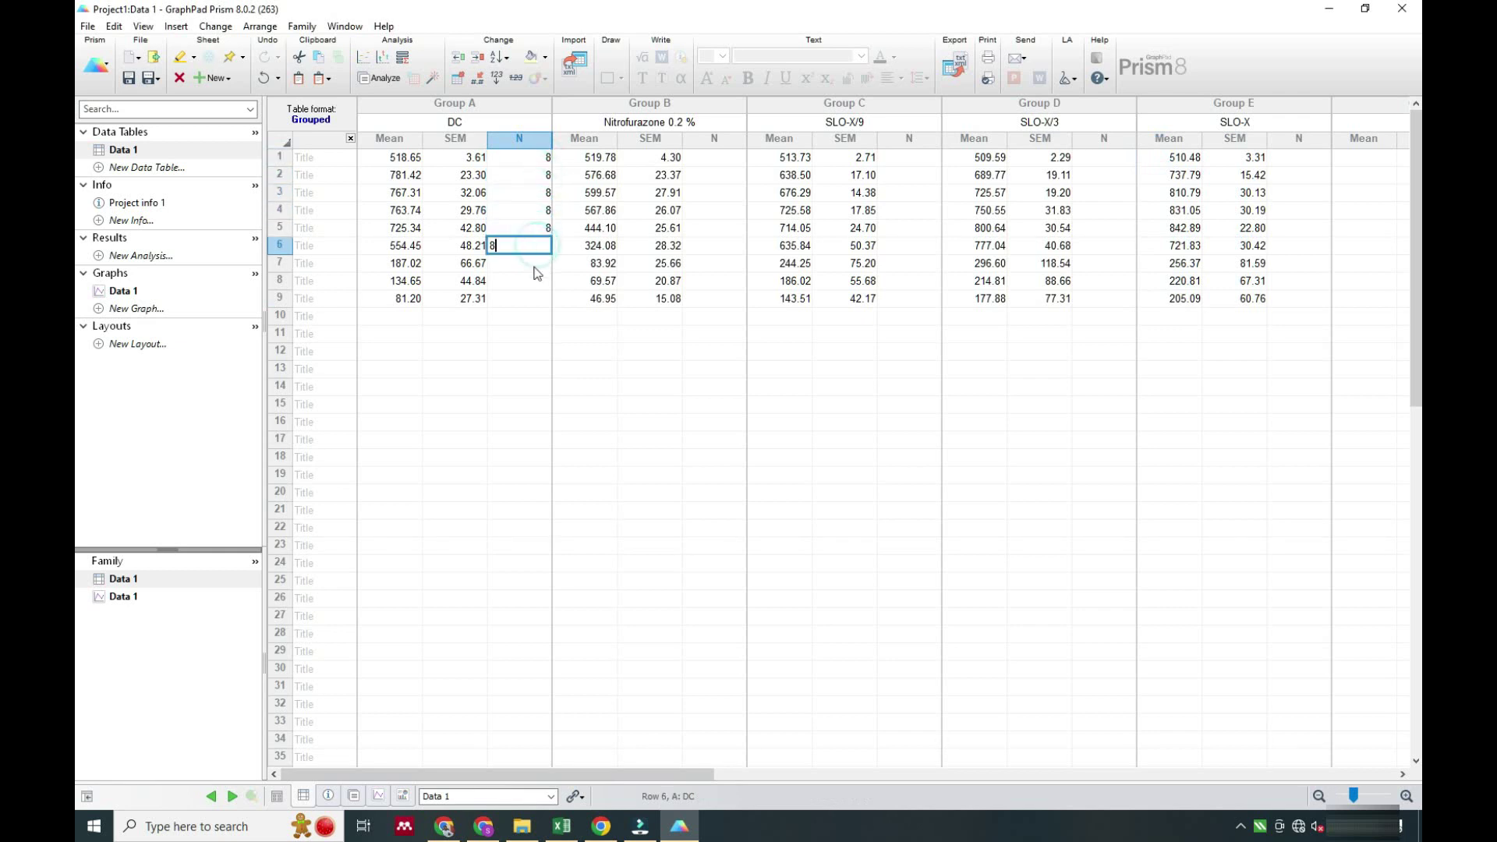
key("Return")
type("8")
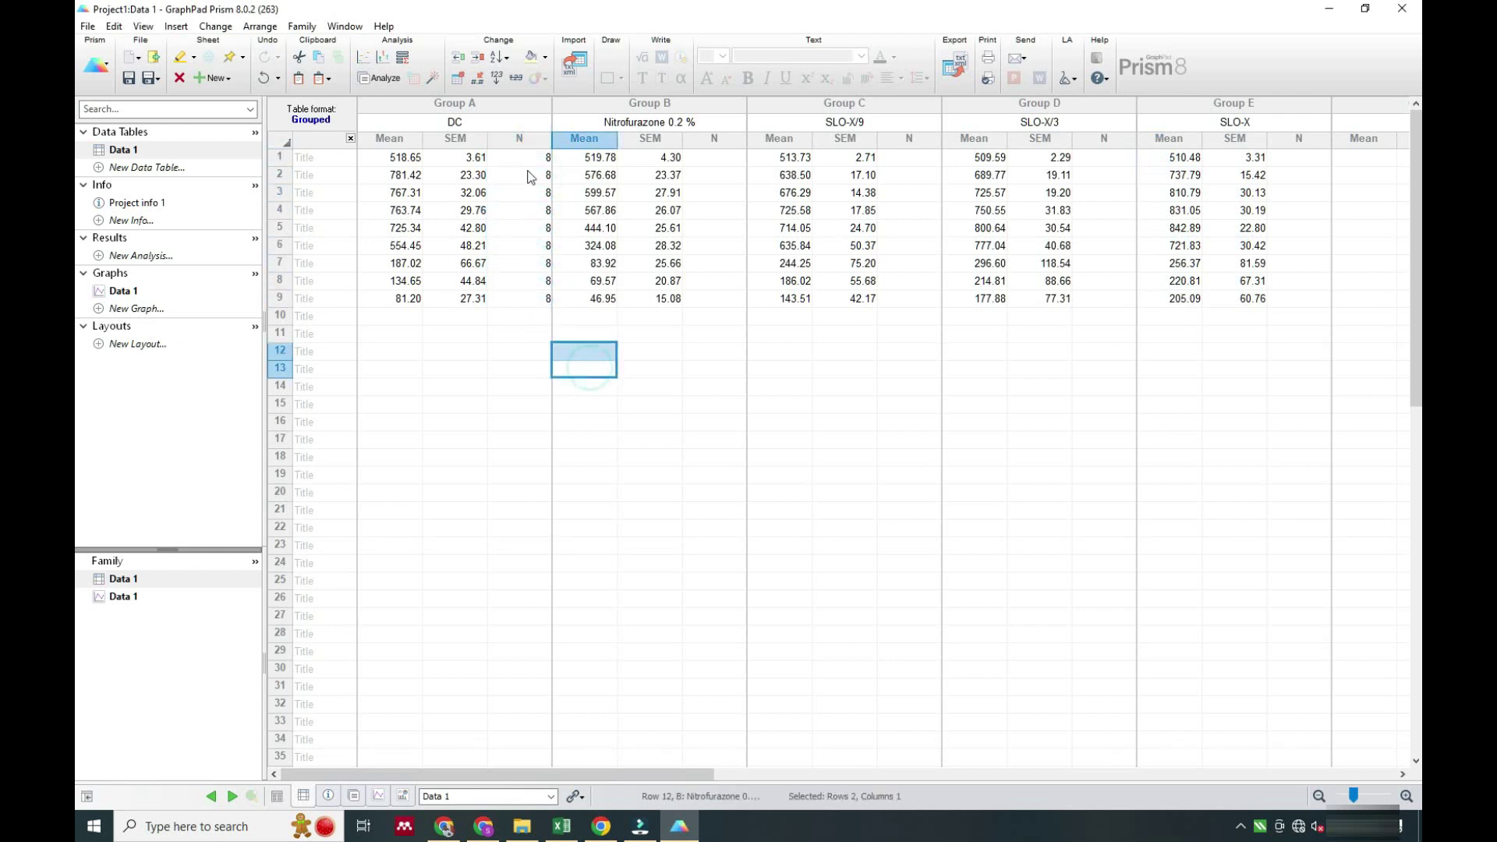
- Copy the DC group's N values in rows 1 to 9 into the N subcolumns of Groups B, C, D and E
left_click_drag(538, 159, 548, 300)
key("ctrl+c")
left_click(714, 157)
key("ctrl+v")
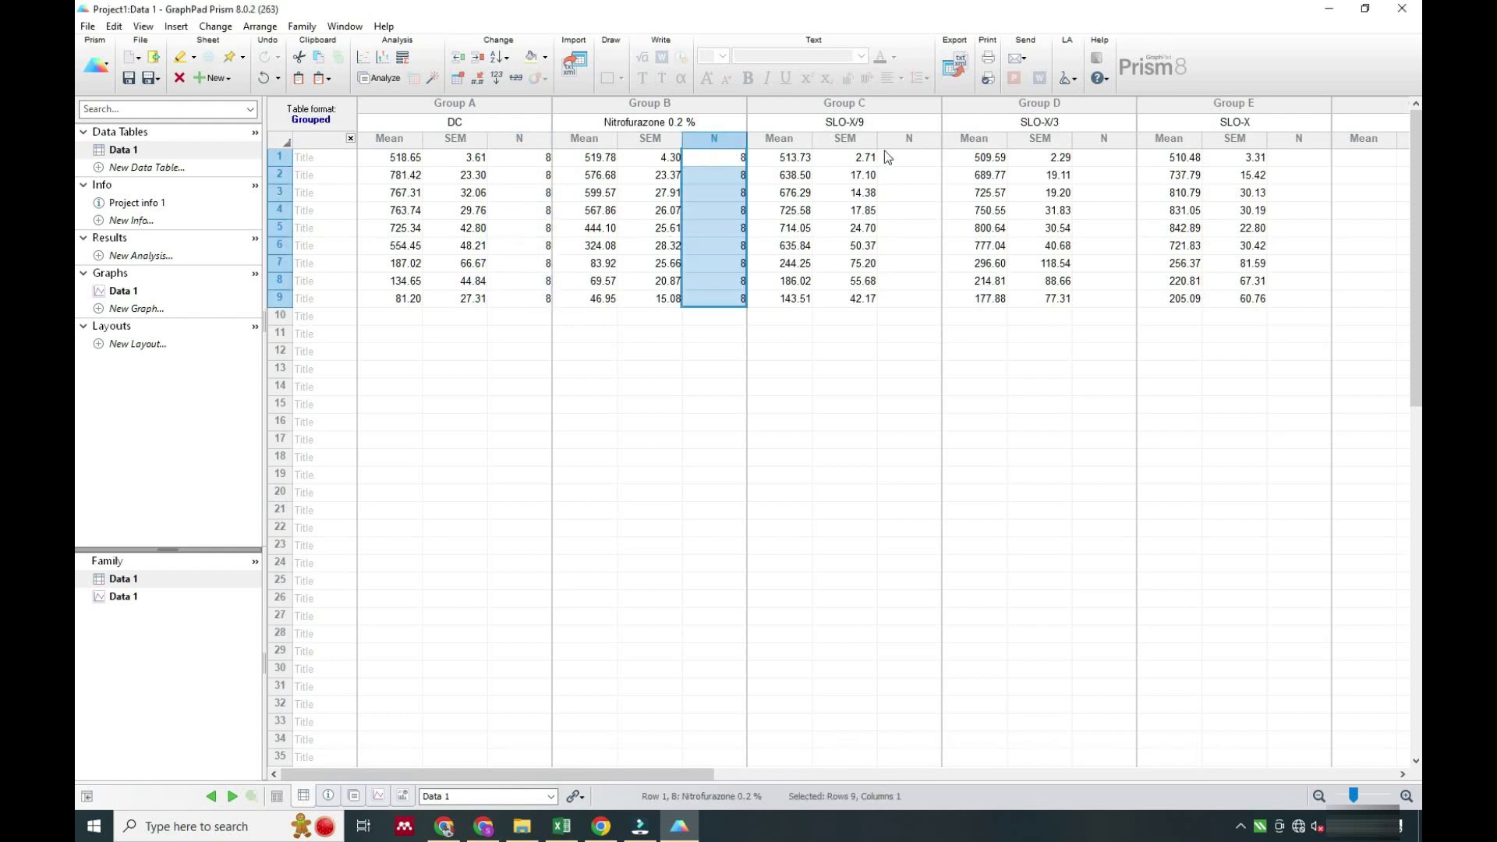
left_click(909, 156)
key("ctrl+v")
left_click(1112, 155)
key("ctrl+v")
left_click(1299, 157)
key("ctrl+v")
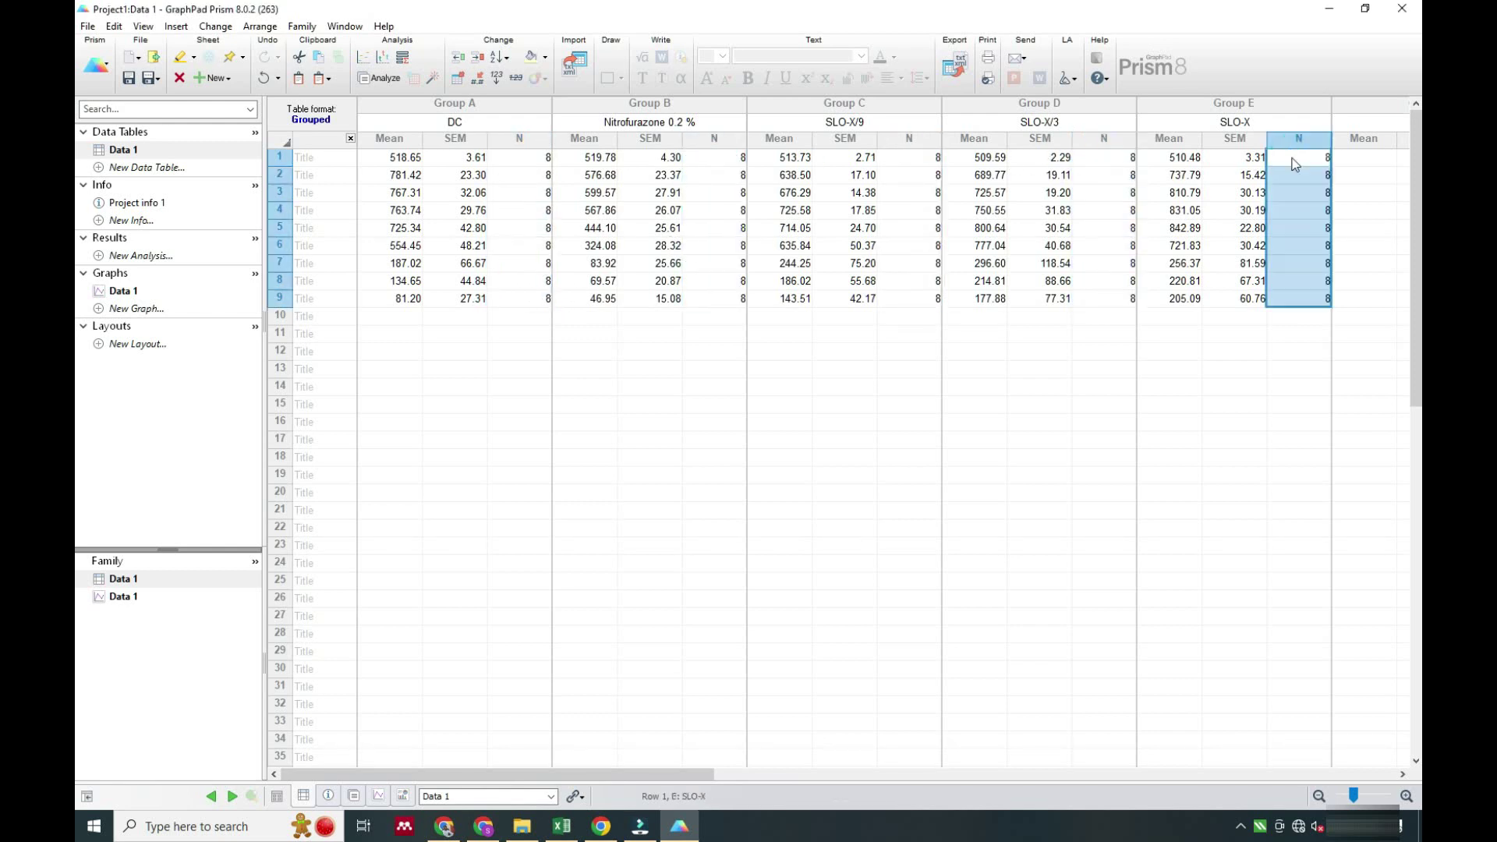
- Run a two-way ANOVA on all five data sets, comparing each cell mean with every other regardless of rows and columns
left_click(1204, 405)
left_click(382, 78)
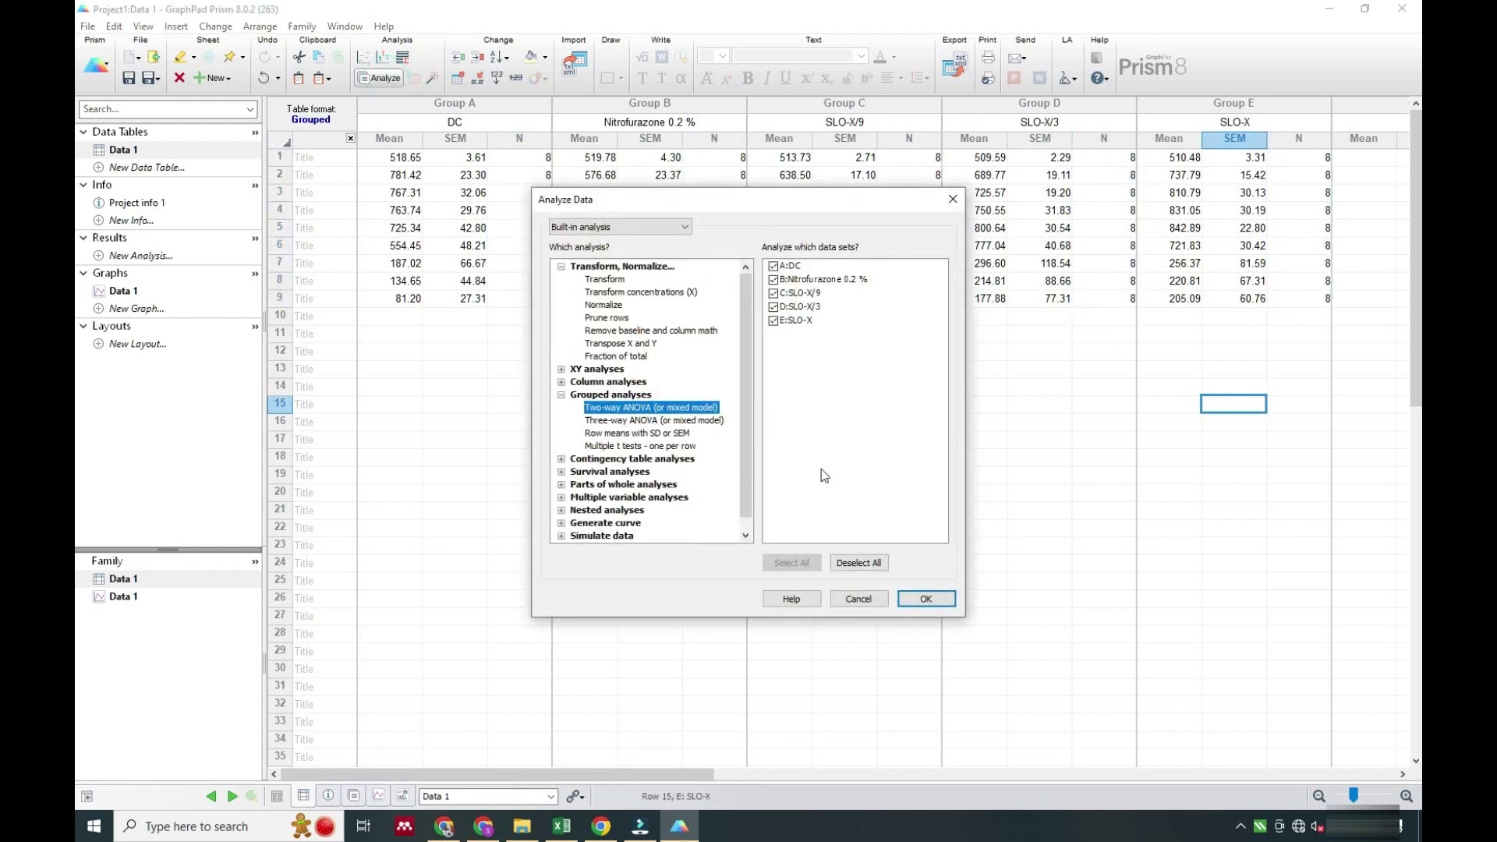
left_click(925, 599)
left_click(758, 204)
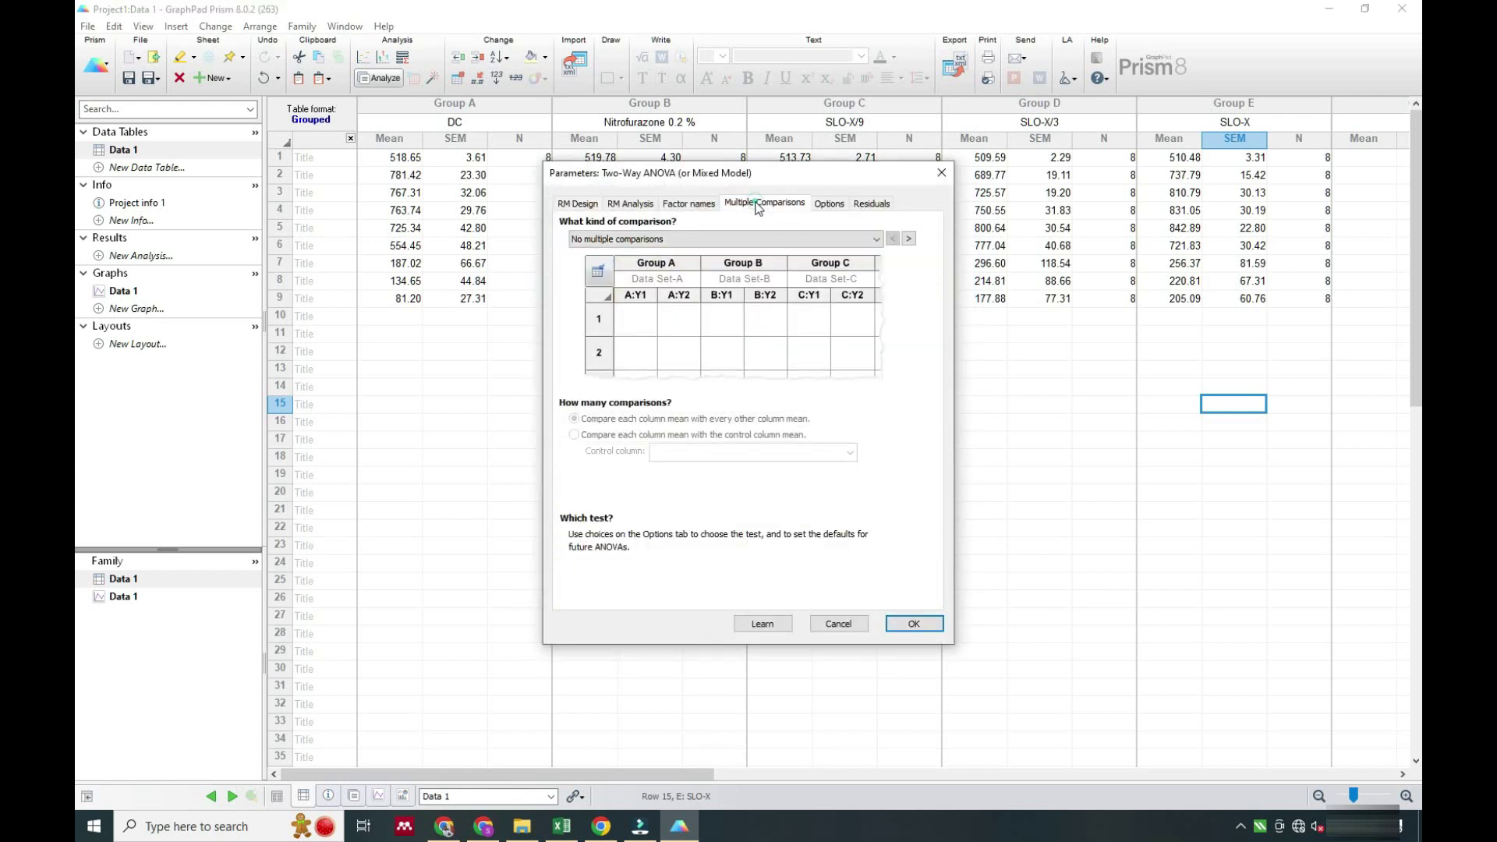
left_click(644, 240)
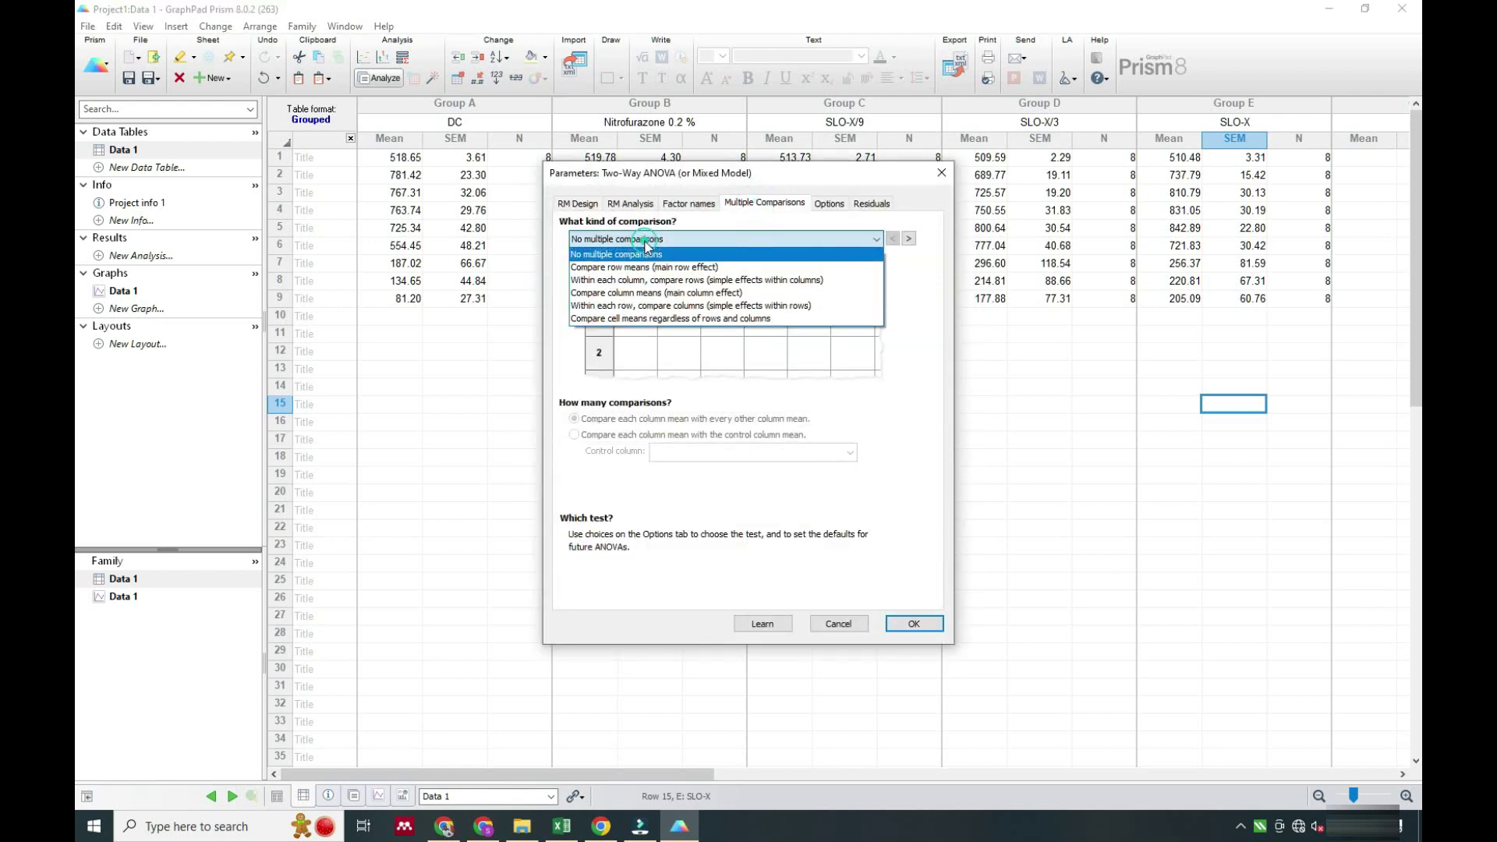
left_click(621, 318)
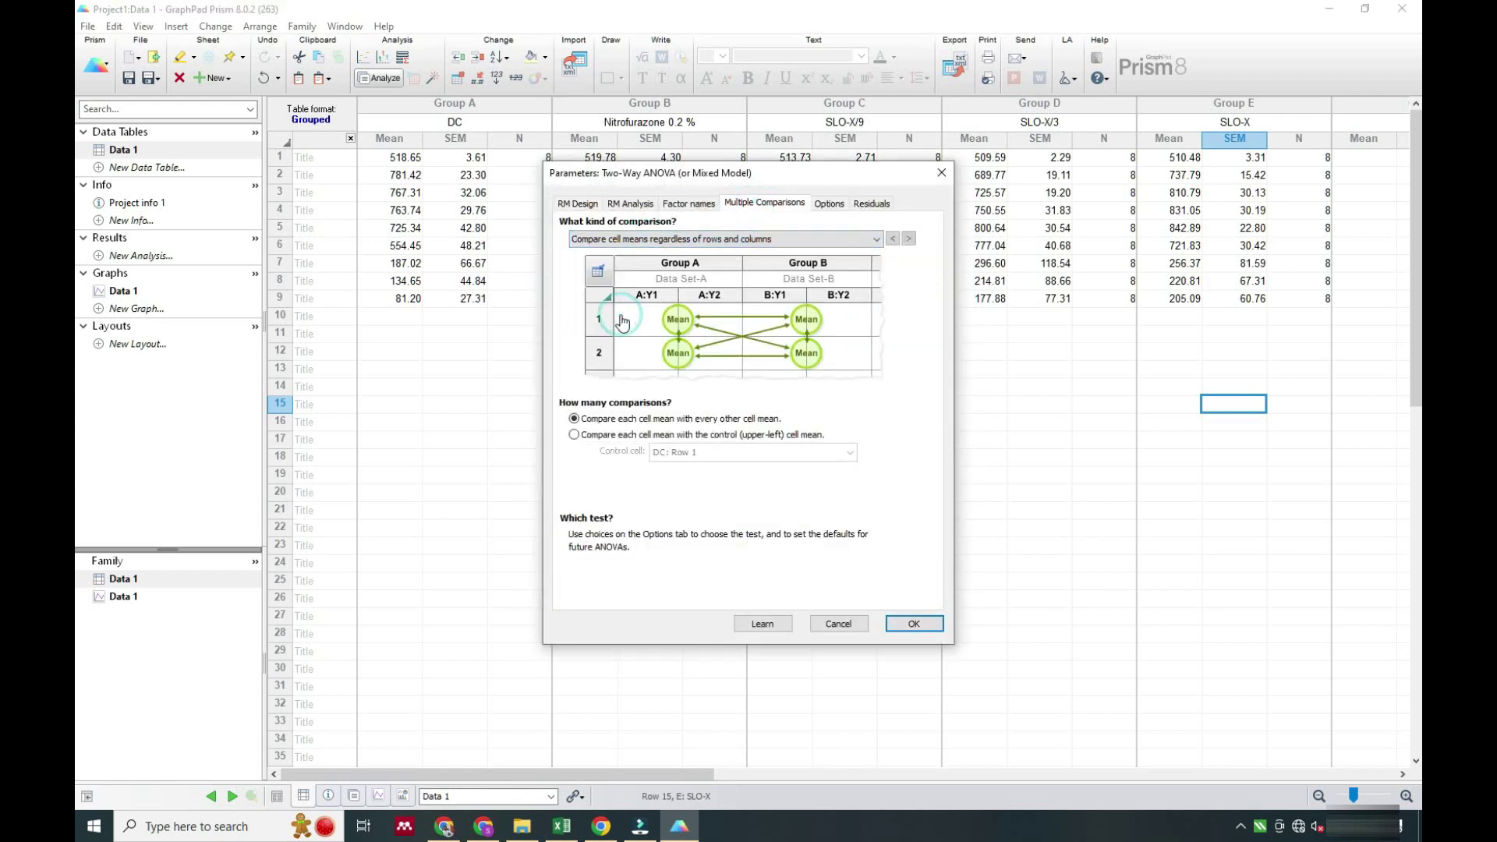
left_click(903, 627)
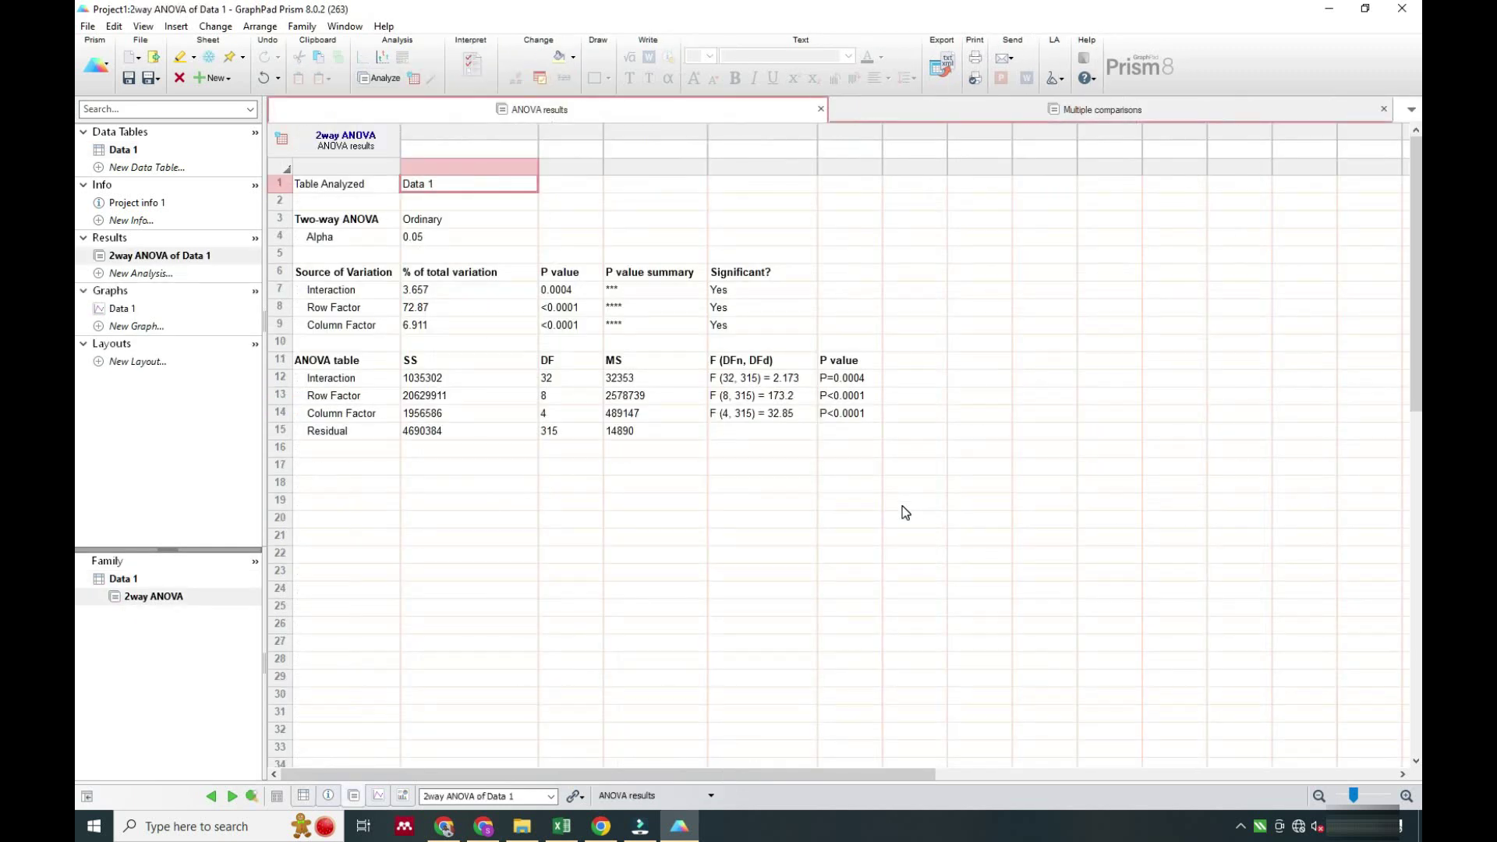
- Open the ANOVA's multiple comparisons results and give rows 9 to 12, the Row 1 DC comparisons, a red cell background
left_click(911, 115)
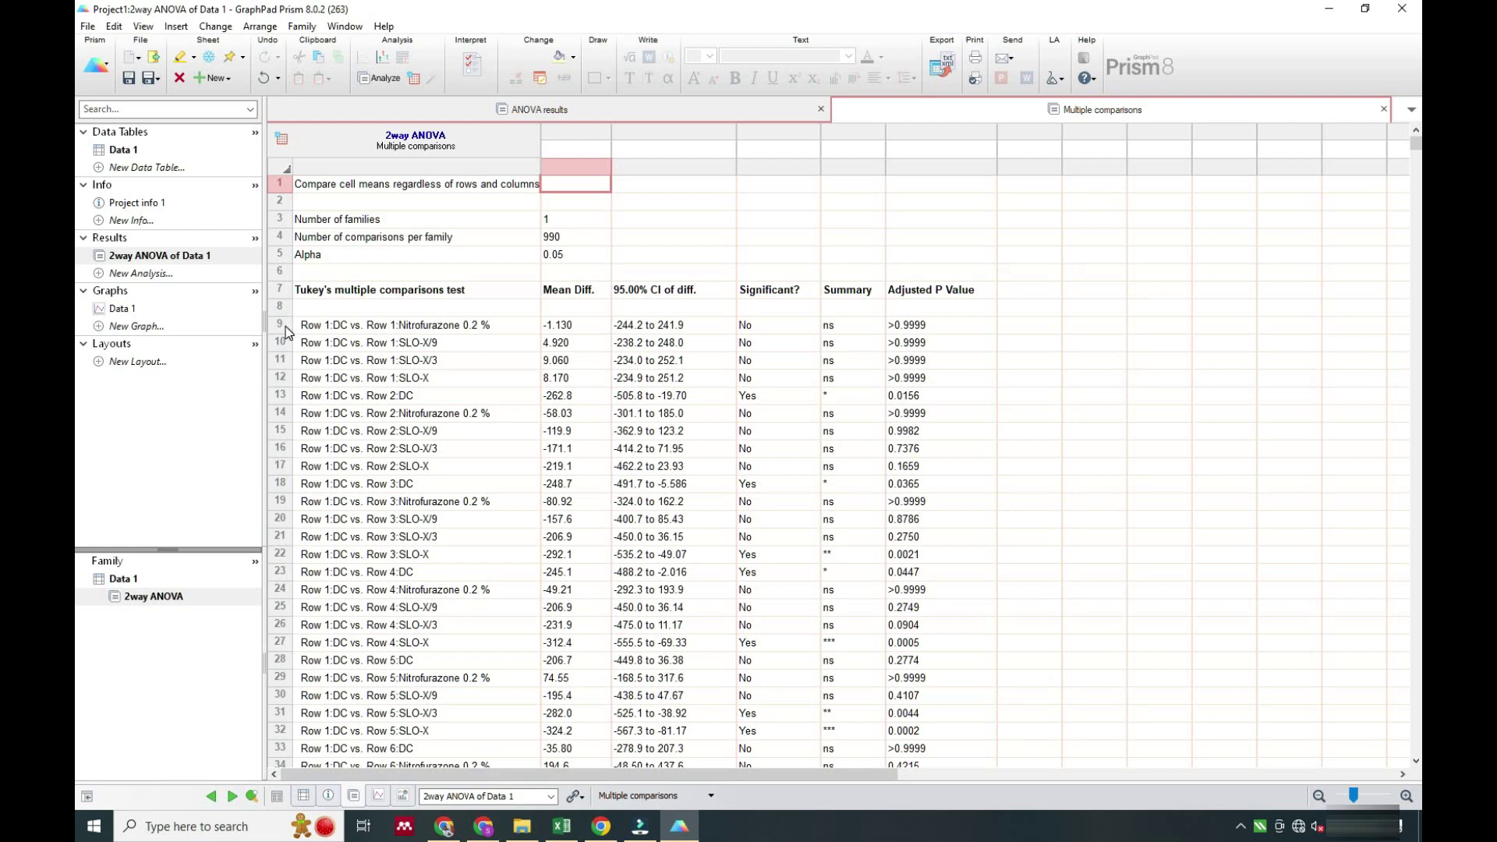
left_click_drag(286, 331, 382, 390)
right_click(430, 363)
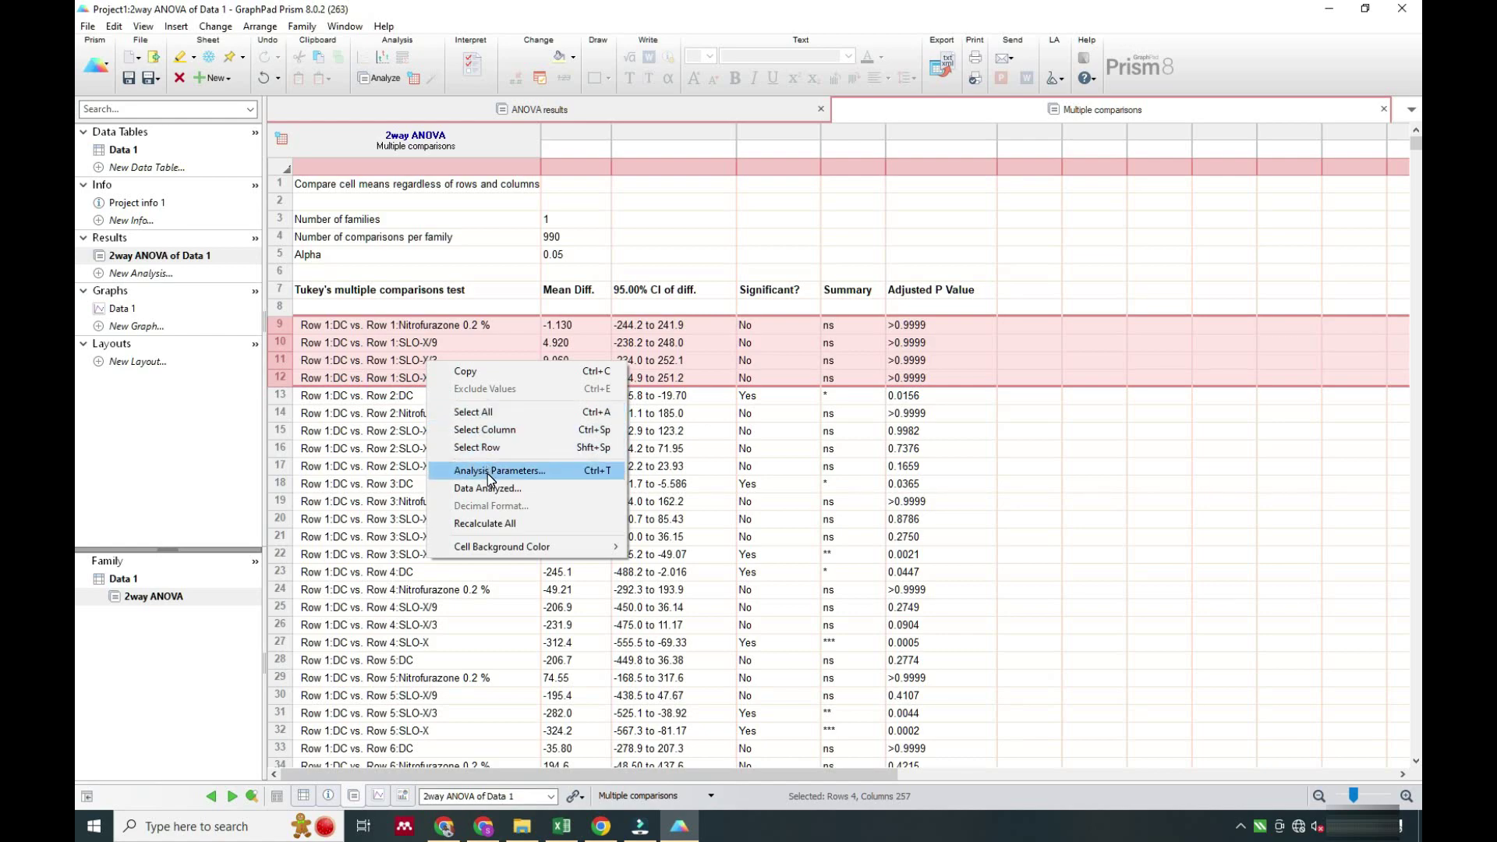
mouse_move(487, 546)
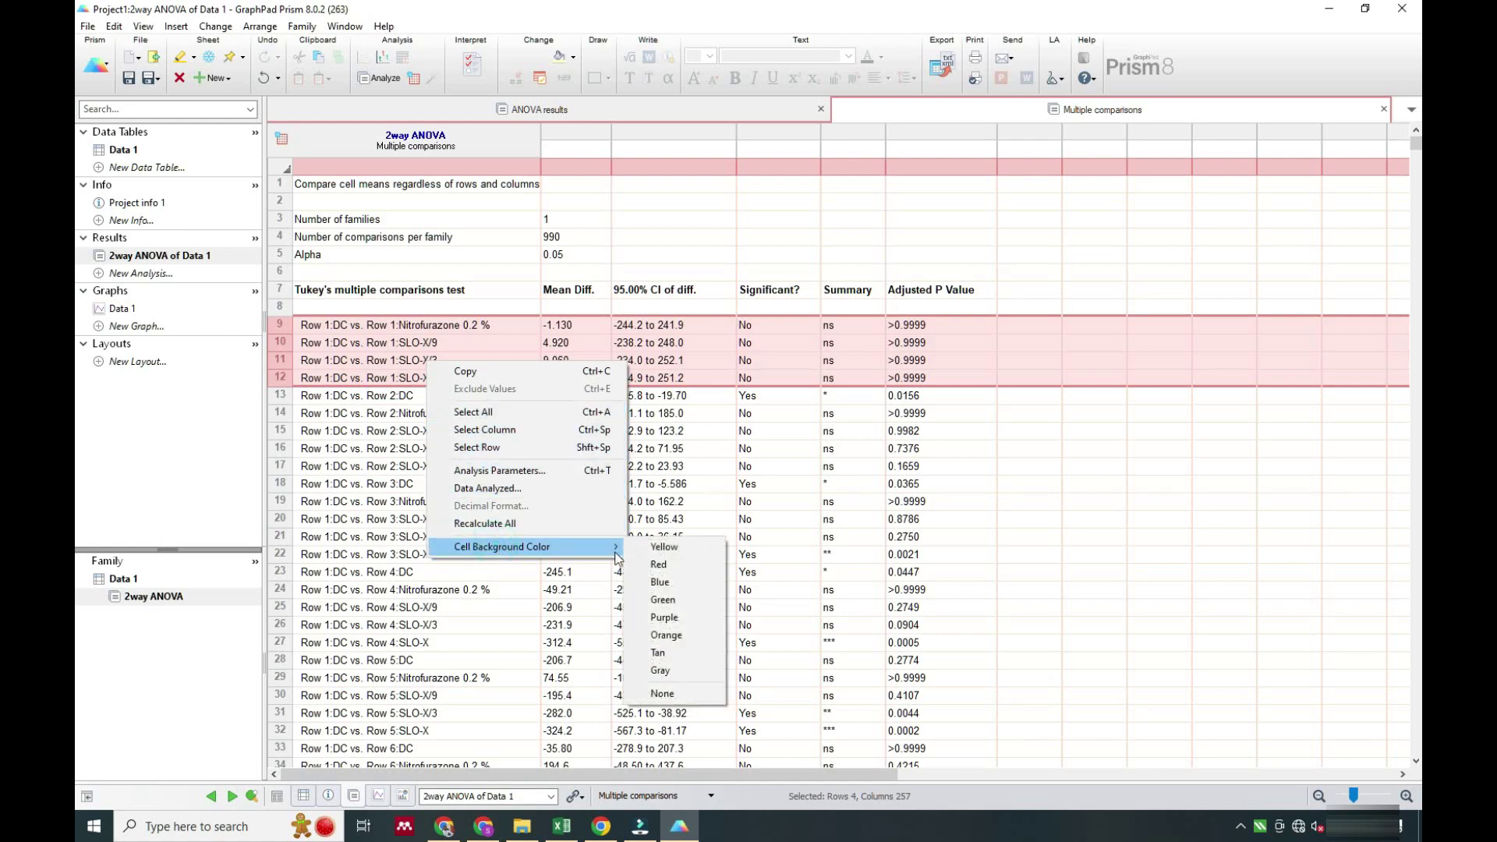
left_click(649, 562)
- Give rows 219 to 222, the within-Row 2 DC comparisons with the other groups, a red cell background
scroll(632, 398, "down", 20)
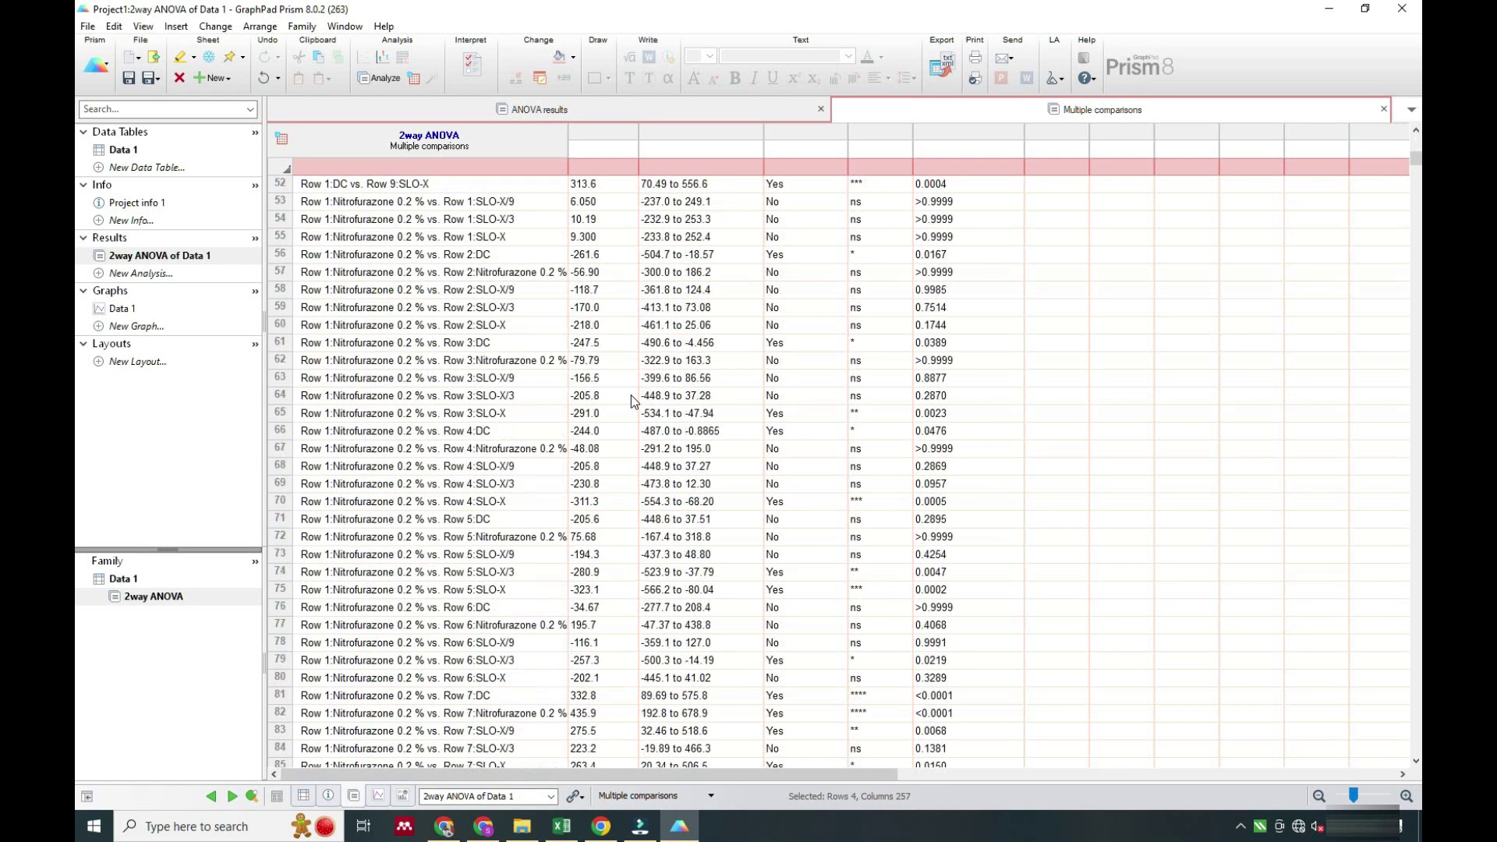
scroll(634, 397, "down", 20)
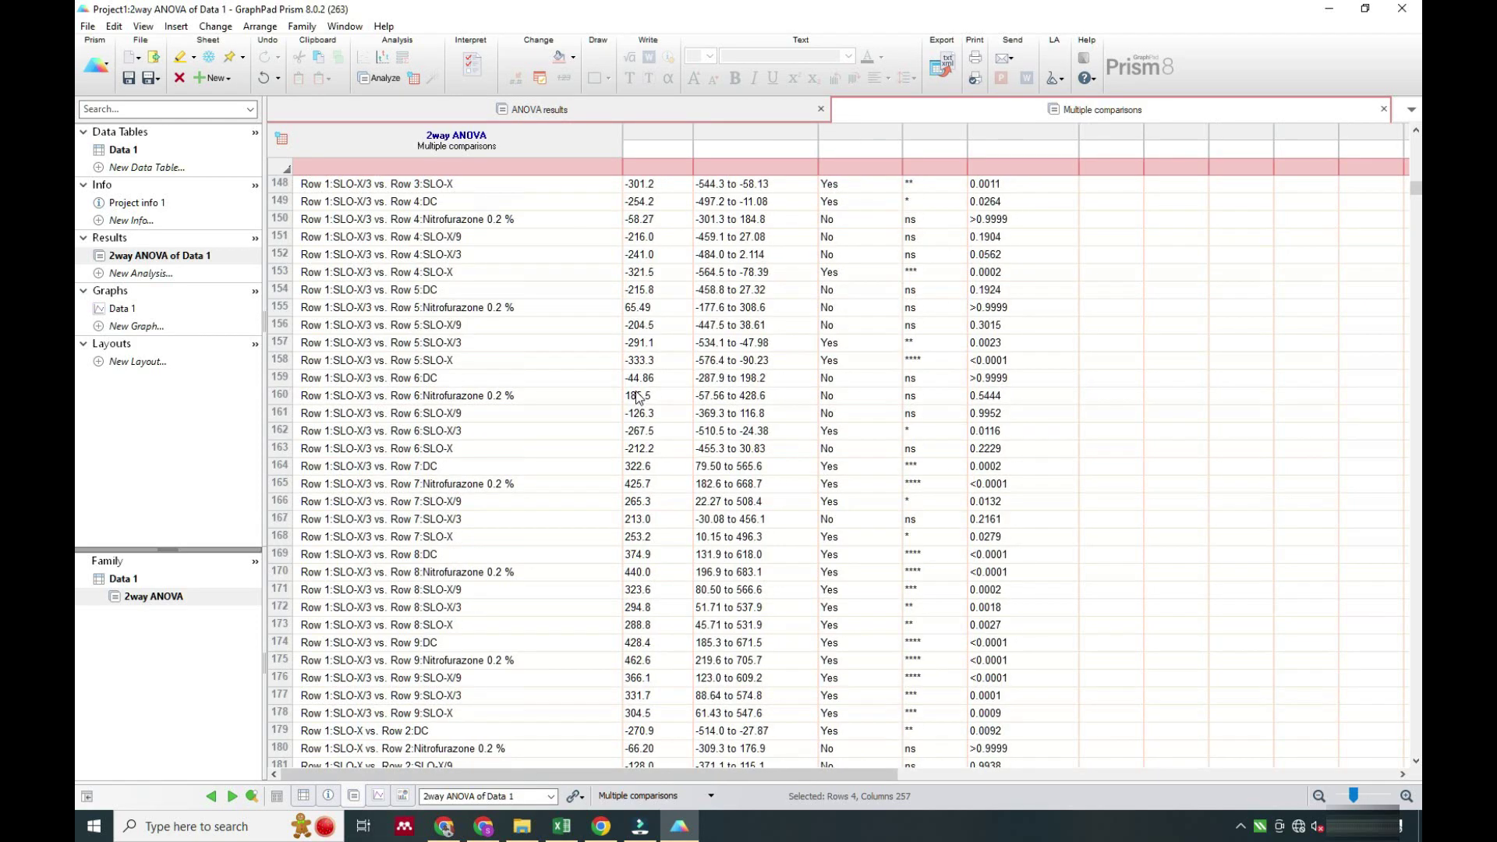
scroll(637, 395, "down", 8)
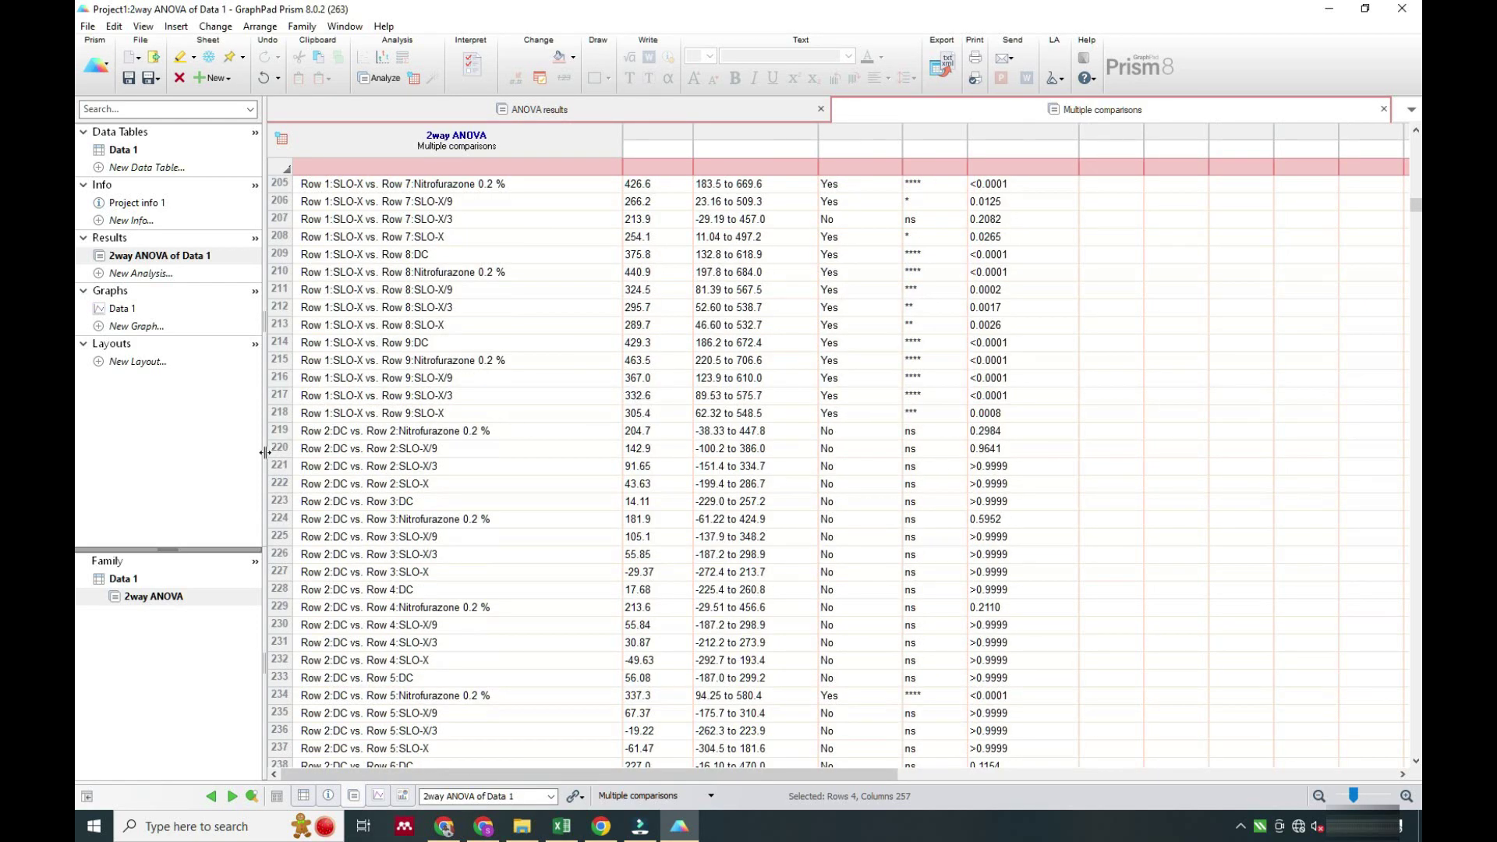
left_click_drag(283, 436, 308, 489)
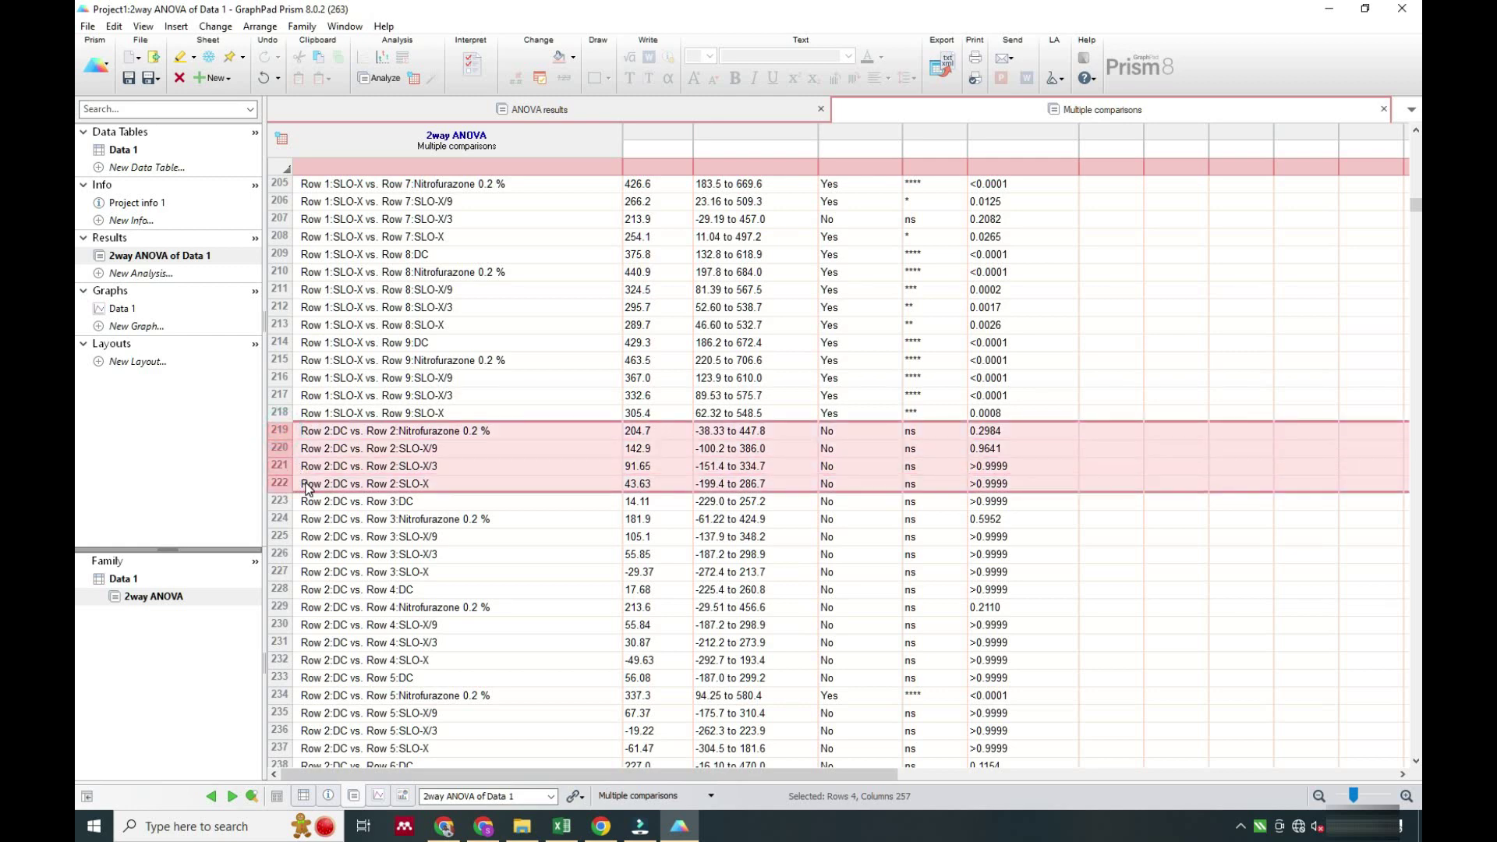
right_click(481, 464)
mouse_move(551, 647)
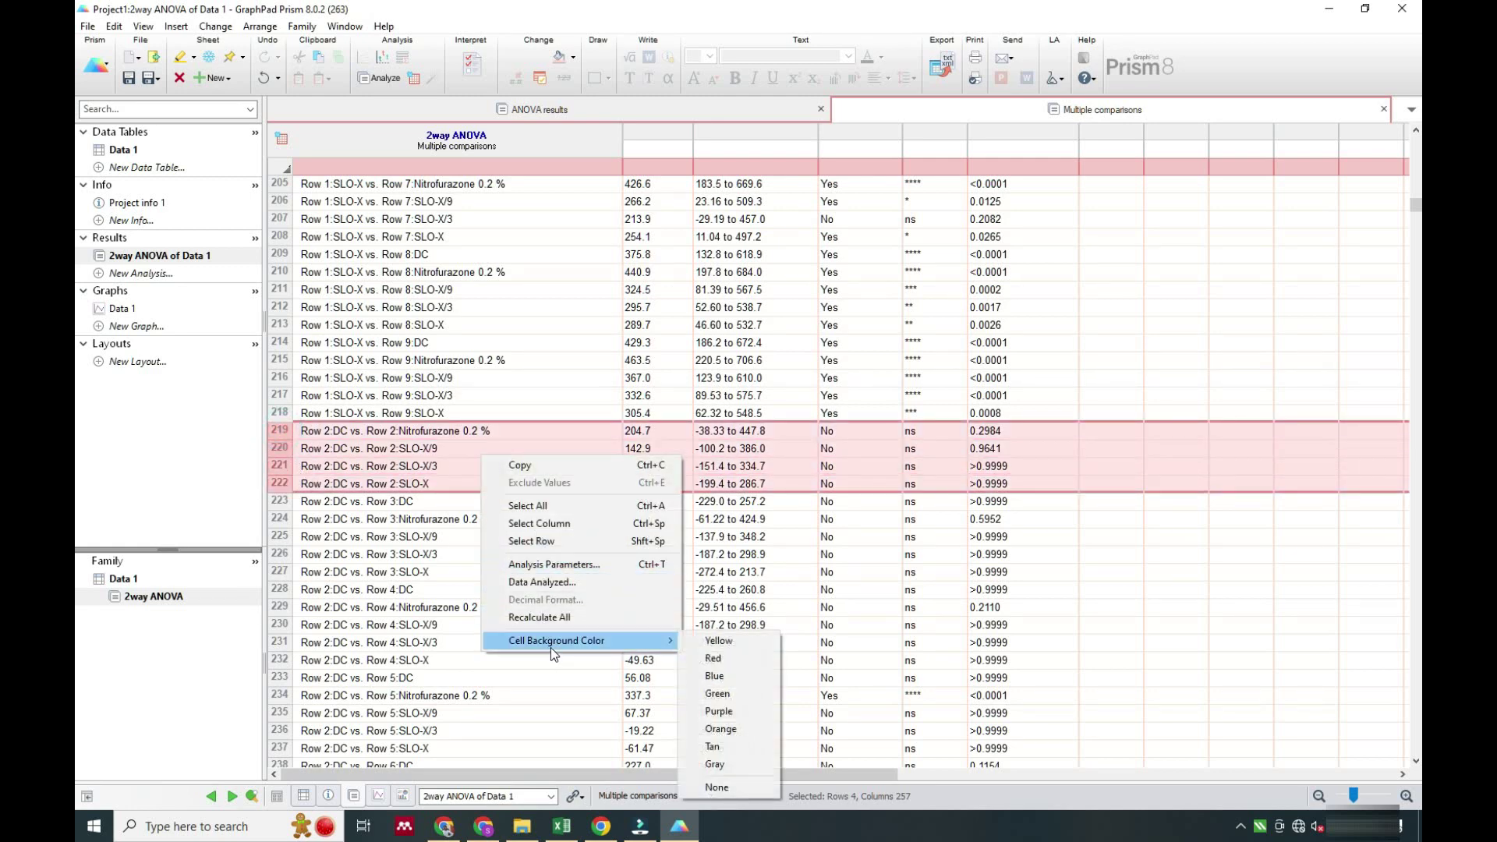
left_click(714, 658)
- Give rows 404 to 407, the within-Row 3 DC comparisons with the other groups, a red cell background
scroll(605, 441, "down", 20)
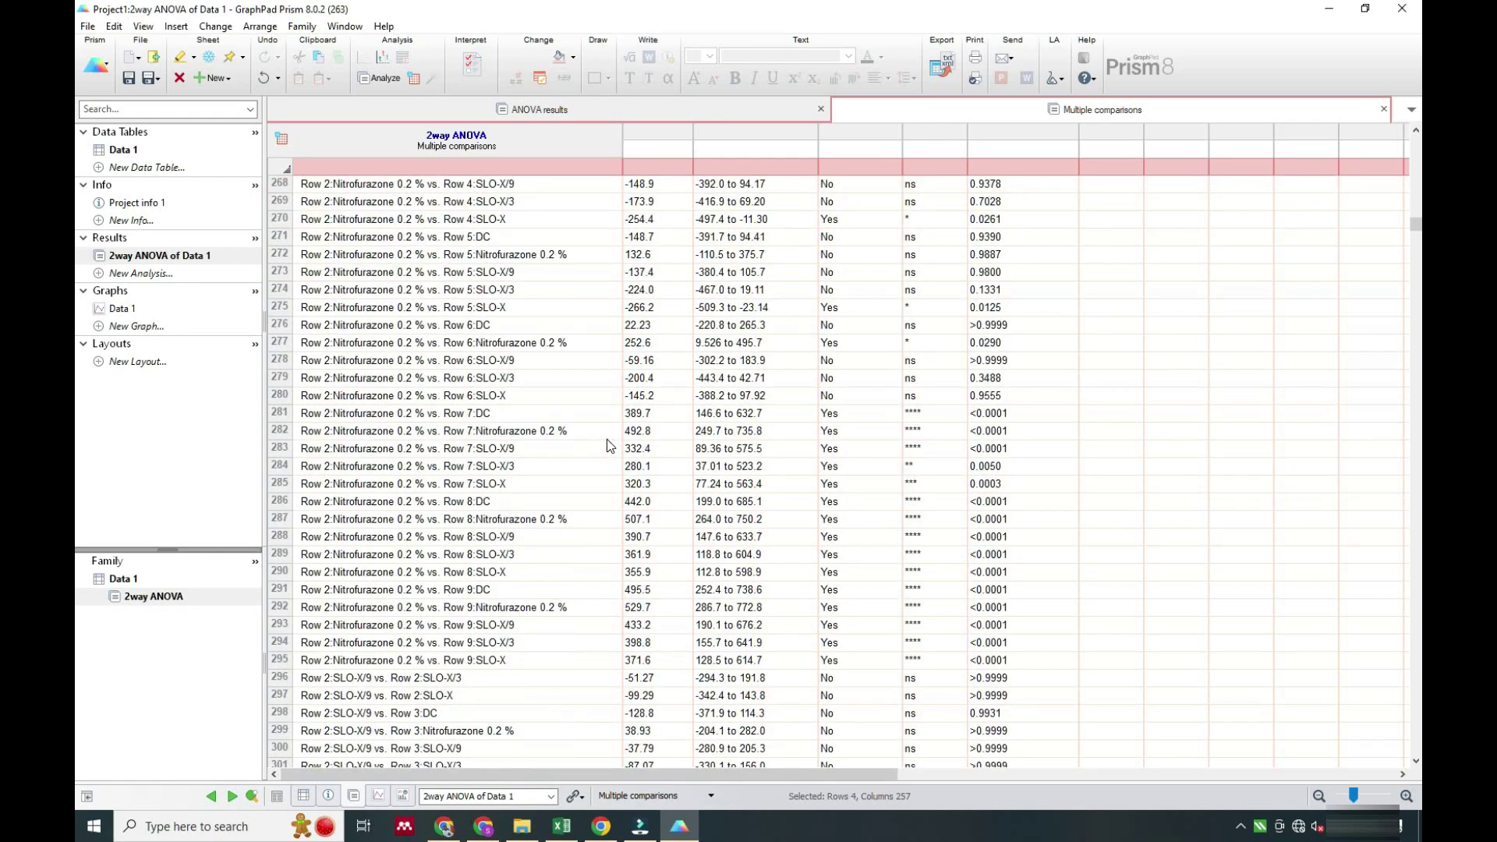
scroll(608, 445, "down", 20)
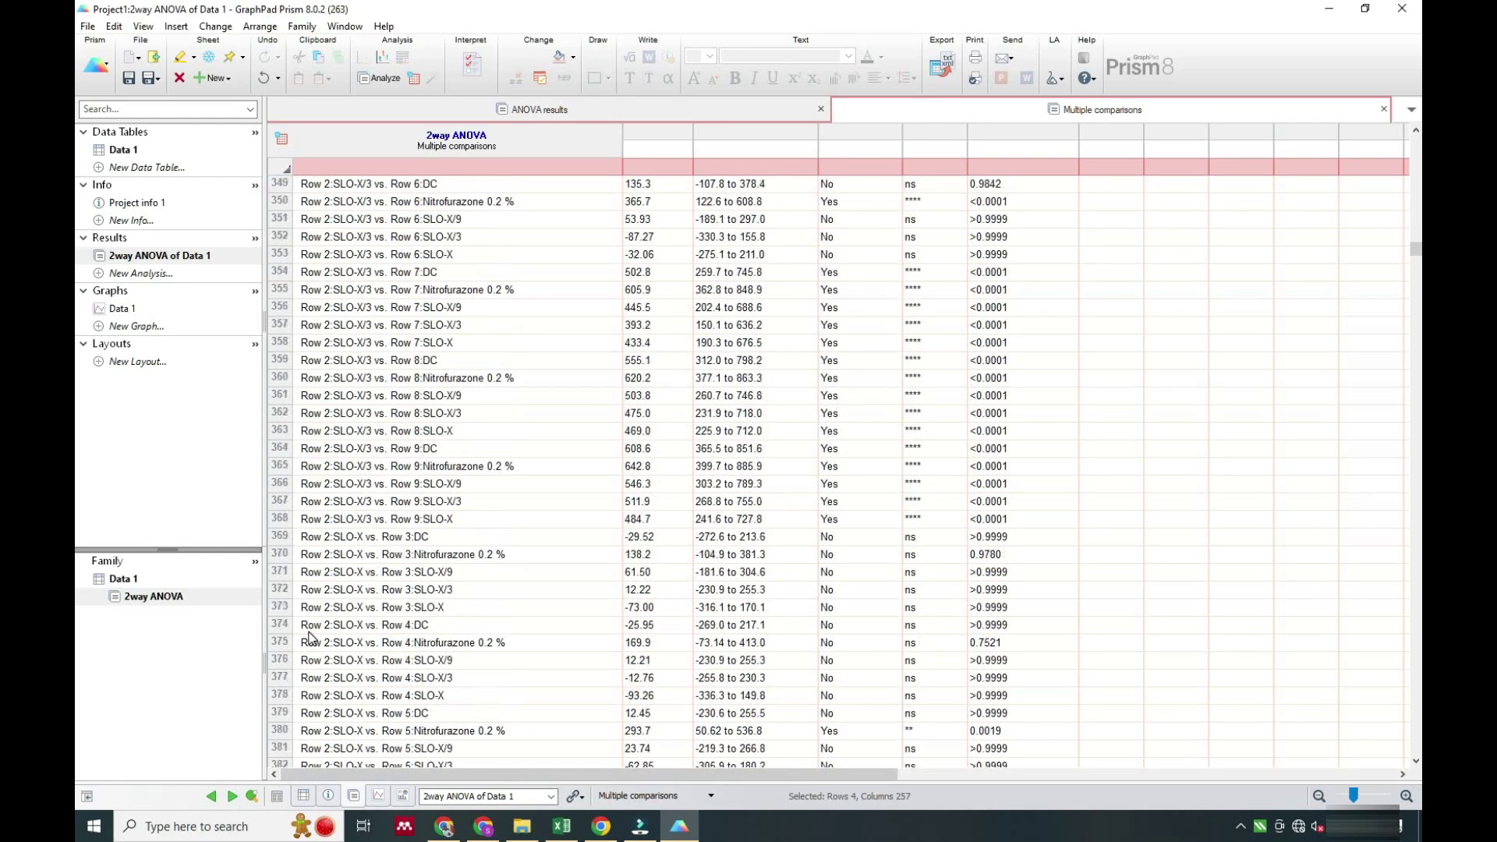
scroll(310, 637, "down", 19)
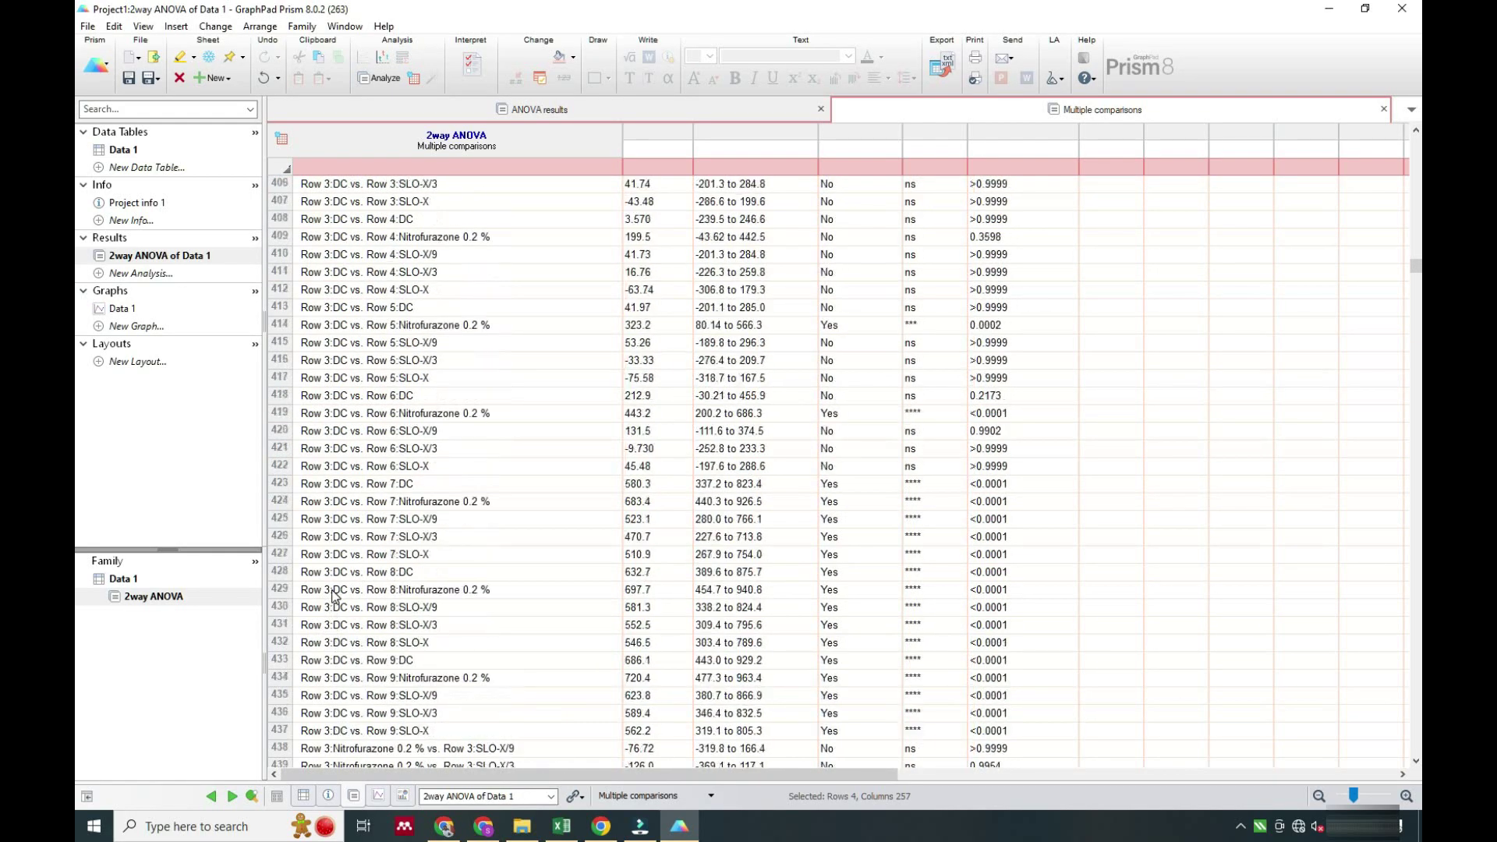
scroll(334, 597, "up", 5)
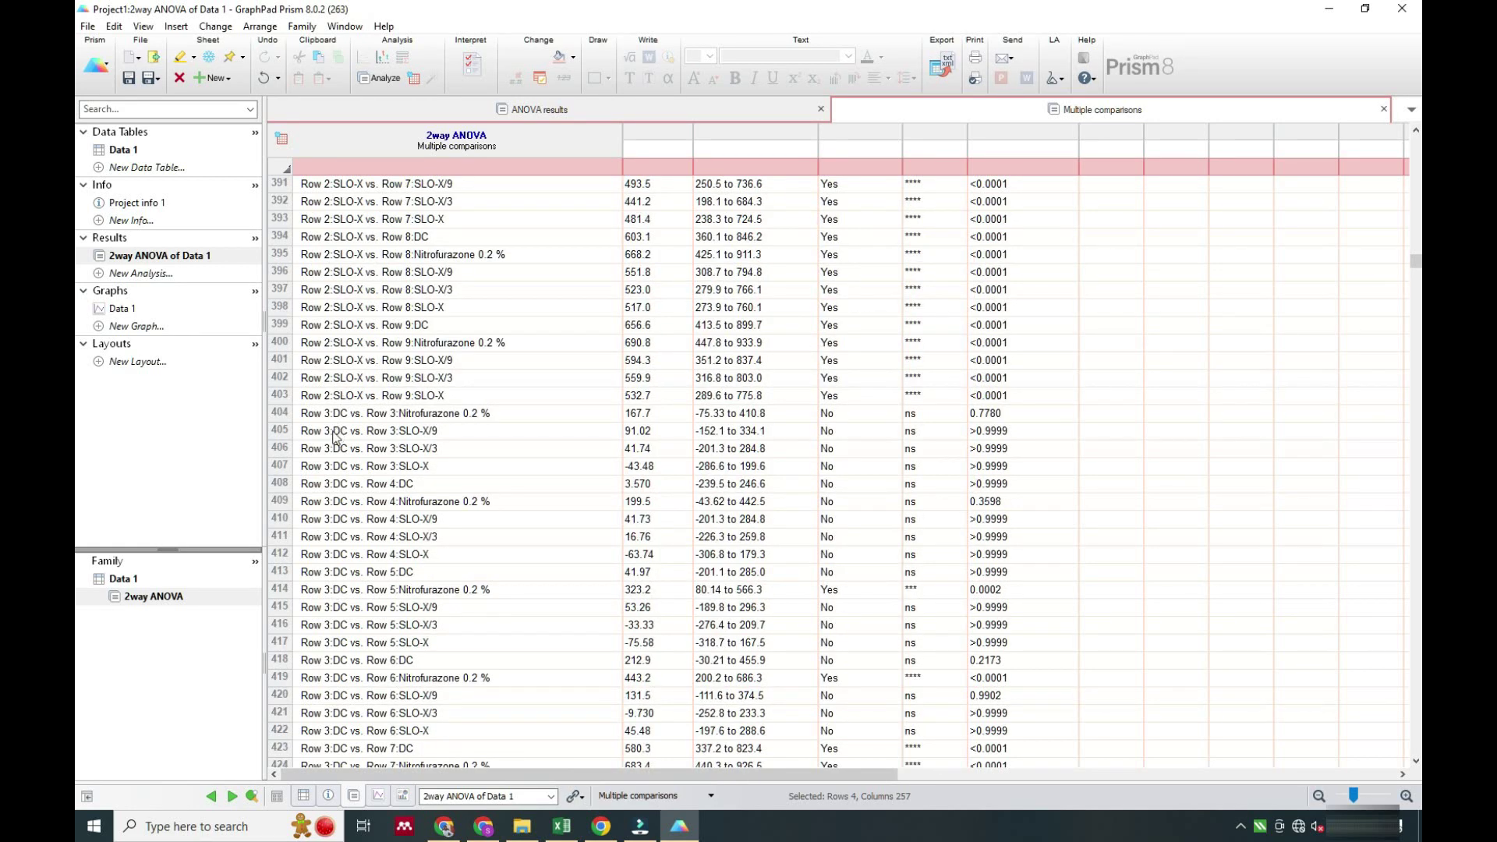
left_click_drag(275, 421, 294, 466)
right_click(574, 433)
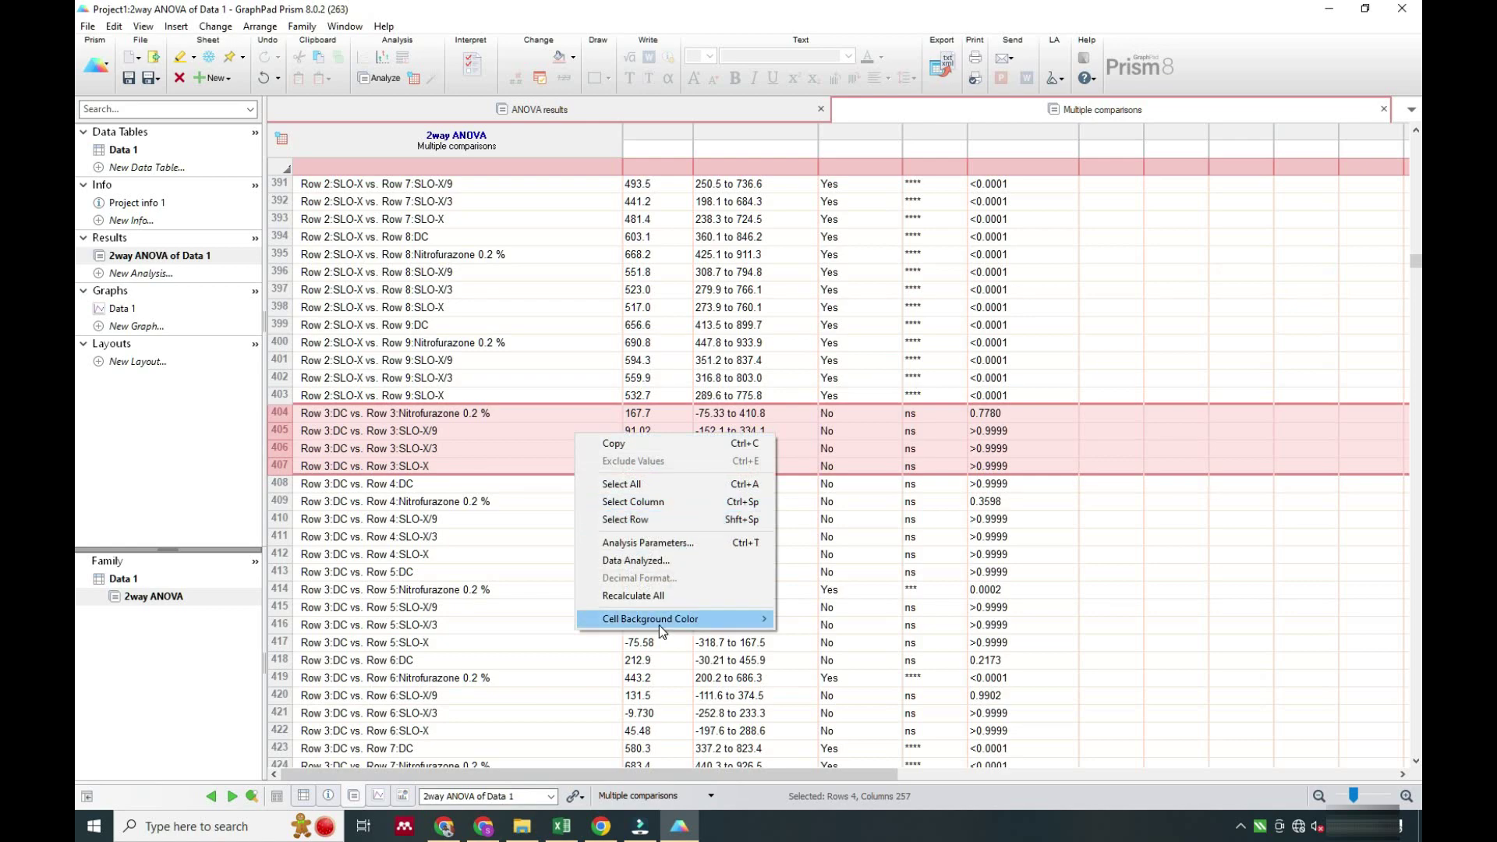
mouse_move(658, 620)
left_click(808, 638)
- Highlight rows 564 to 567, the within-Row 4 DC comparisons with the other groups, with a cell background color
scroll(764, 515, "down", 20)
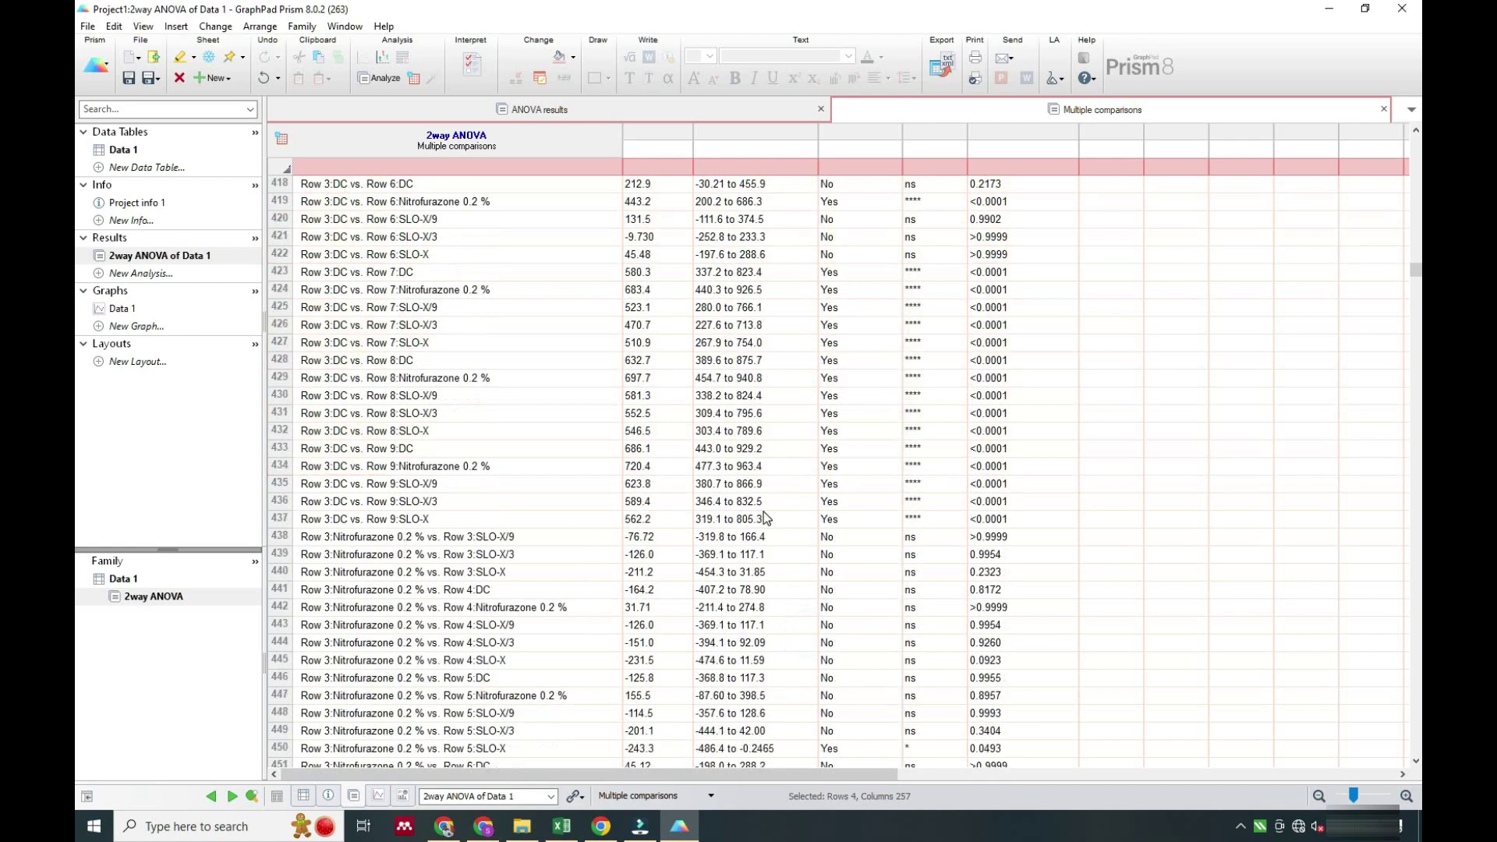
scroll(764, 517, "down", 20)
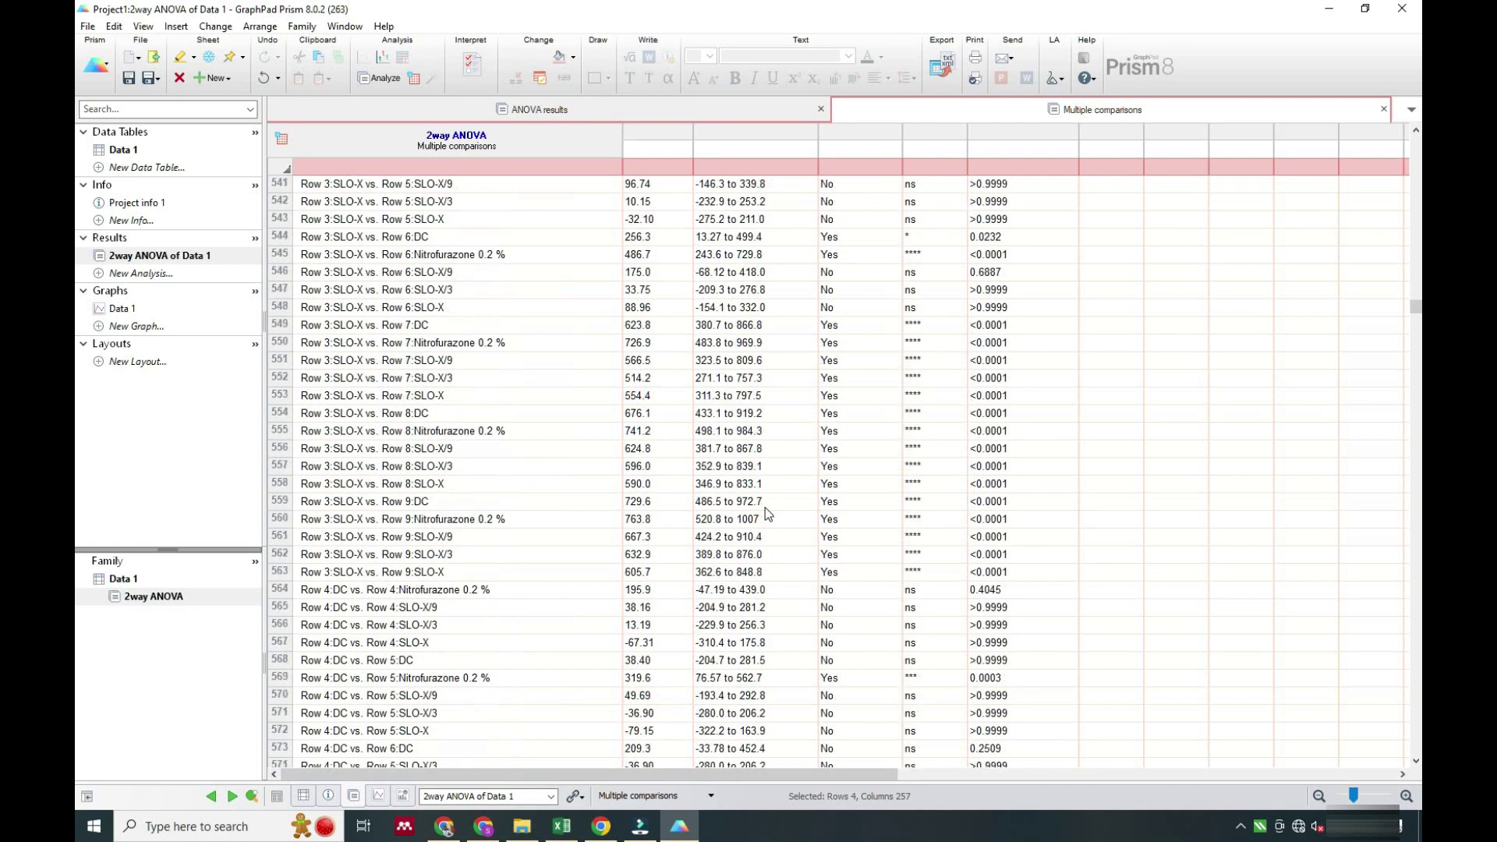
scroll(764, 508, "up", 1)
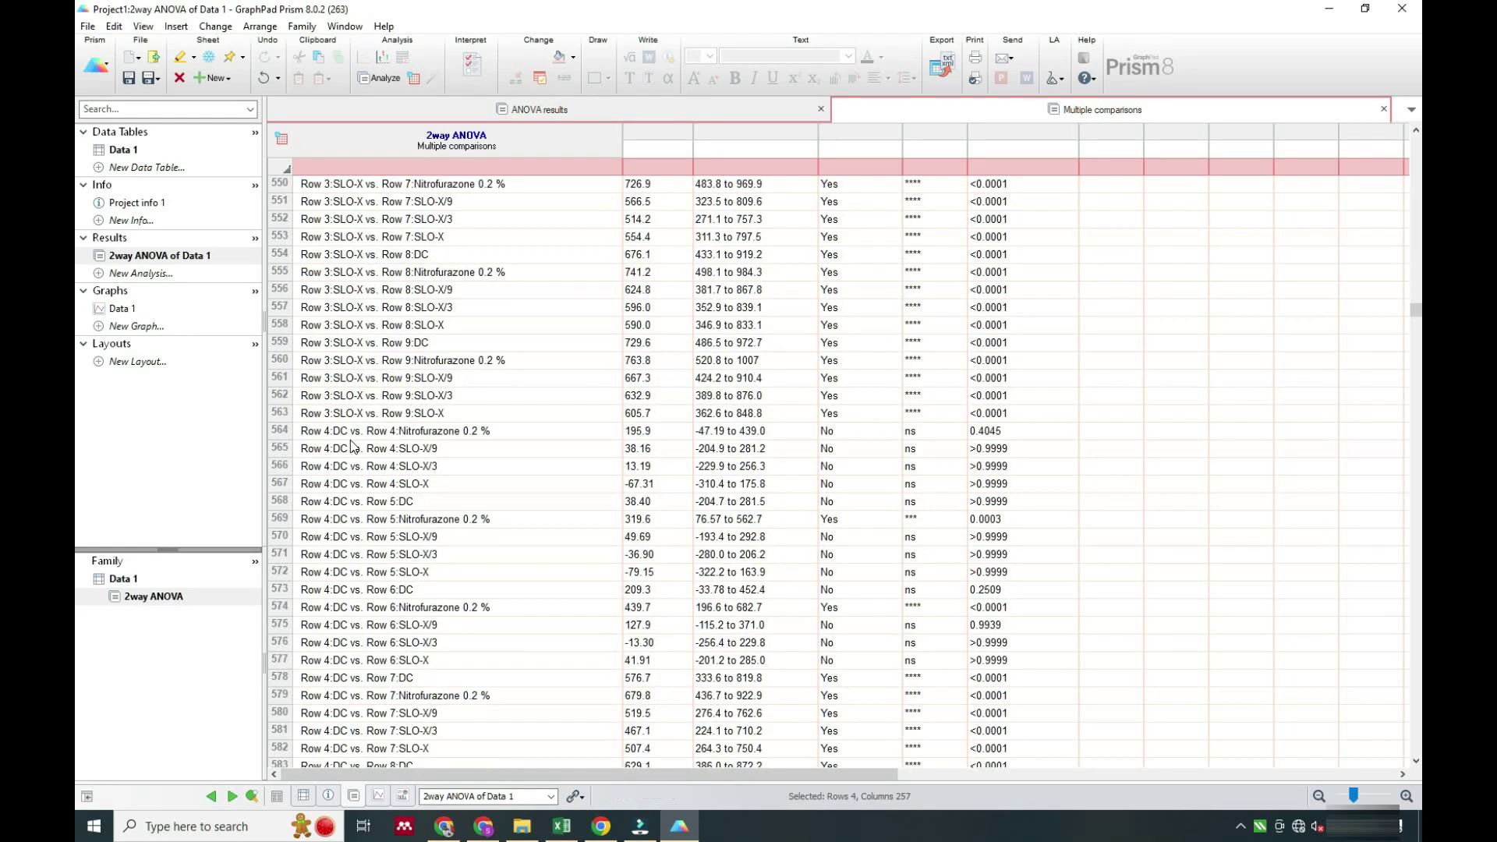
left_click_drag(281, 434, 298, 489)
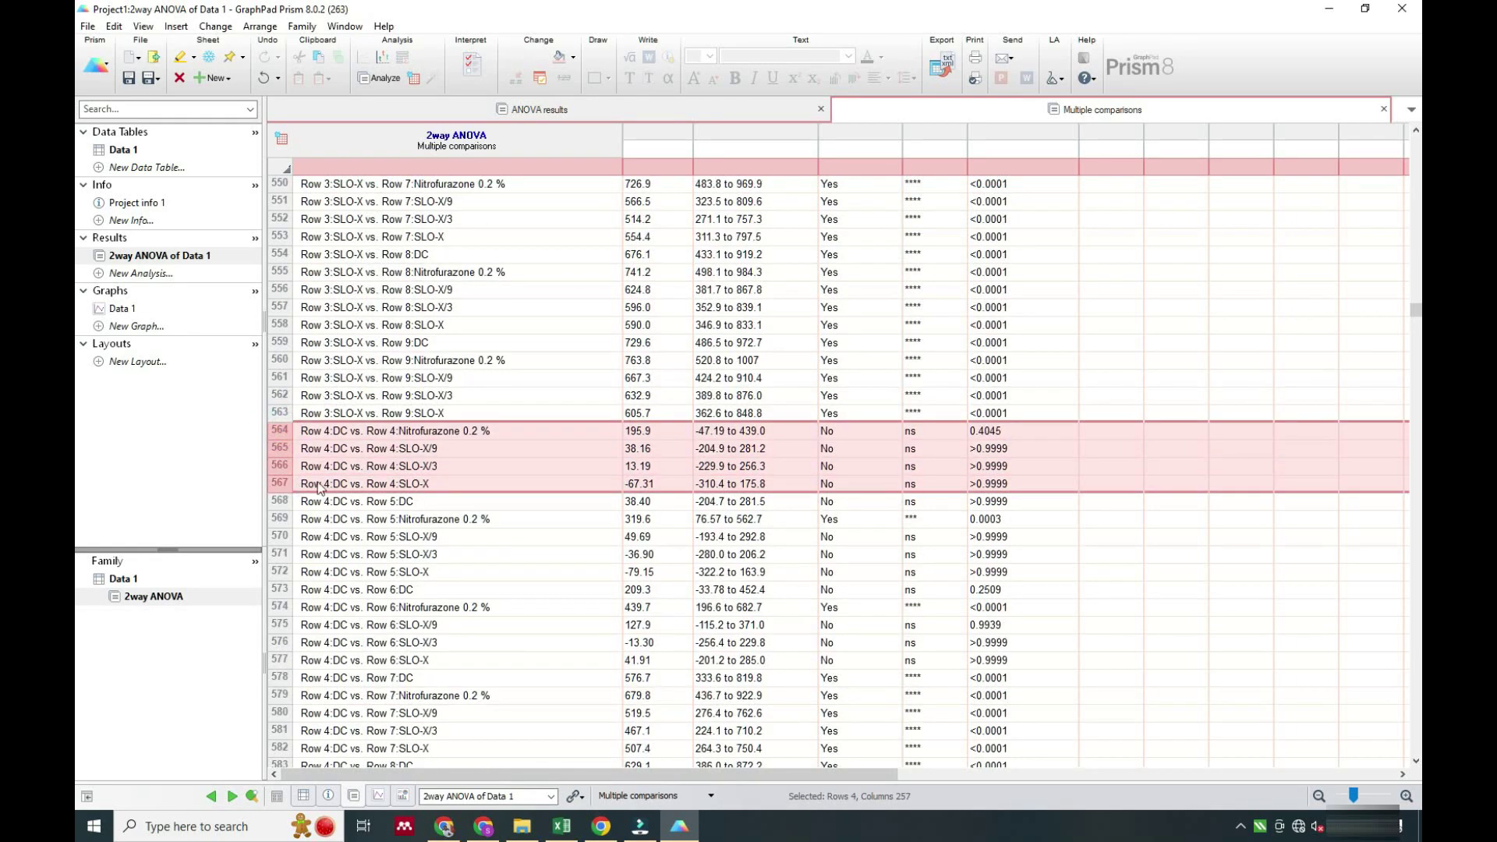
right_click(494, 457)
left_click(562, 569)
- Give rows 954 to 957, the within-Row 8 DC comparisons with the other groups, a red cell background
scroll(390, 491, "down", 20)
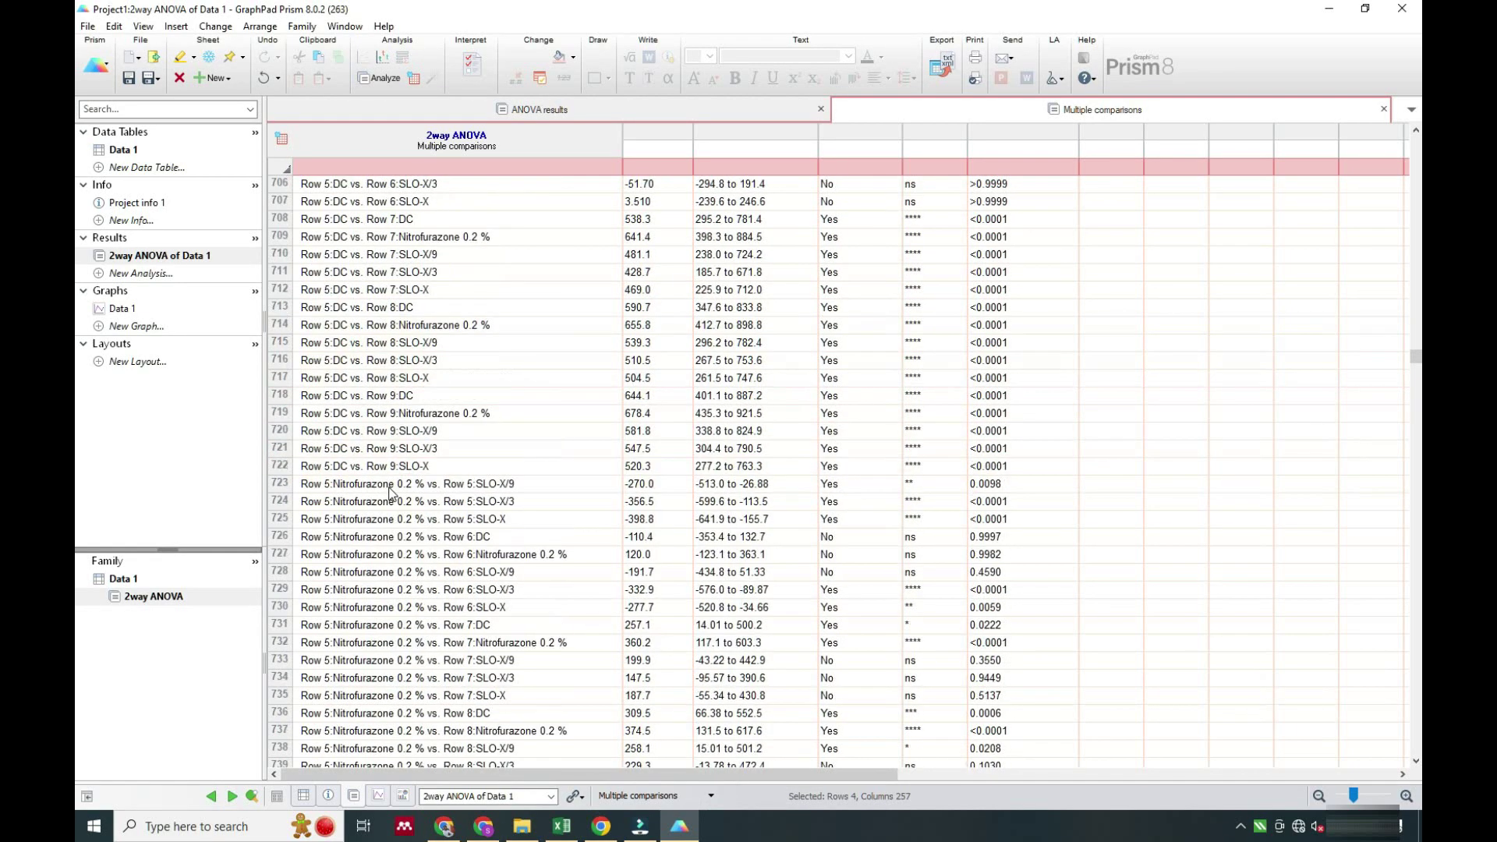
scroll(541, 476, "down", 20)
left_click_drag(281, 431, 281, 484)
right_click(460, 442)
mouse_move(596, 628)
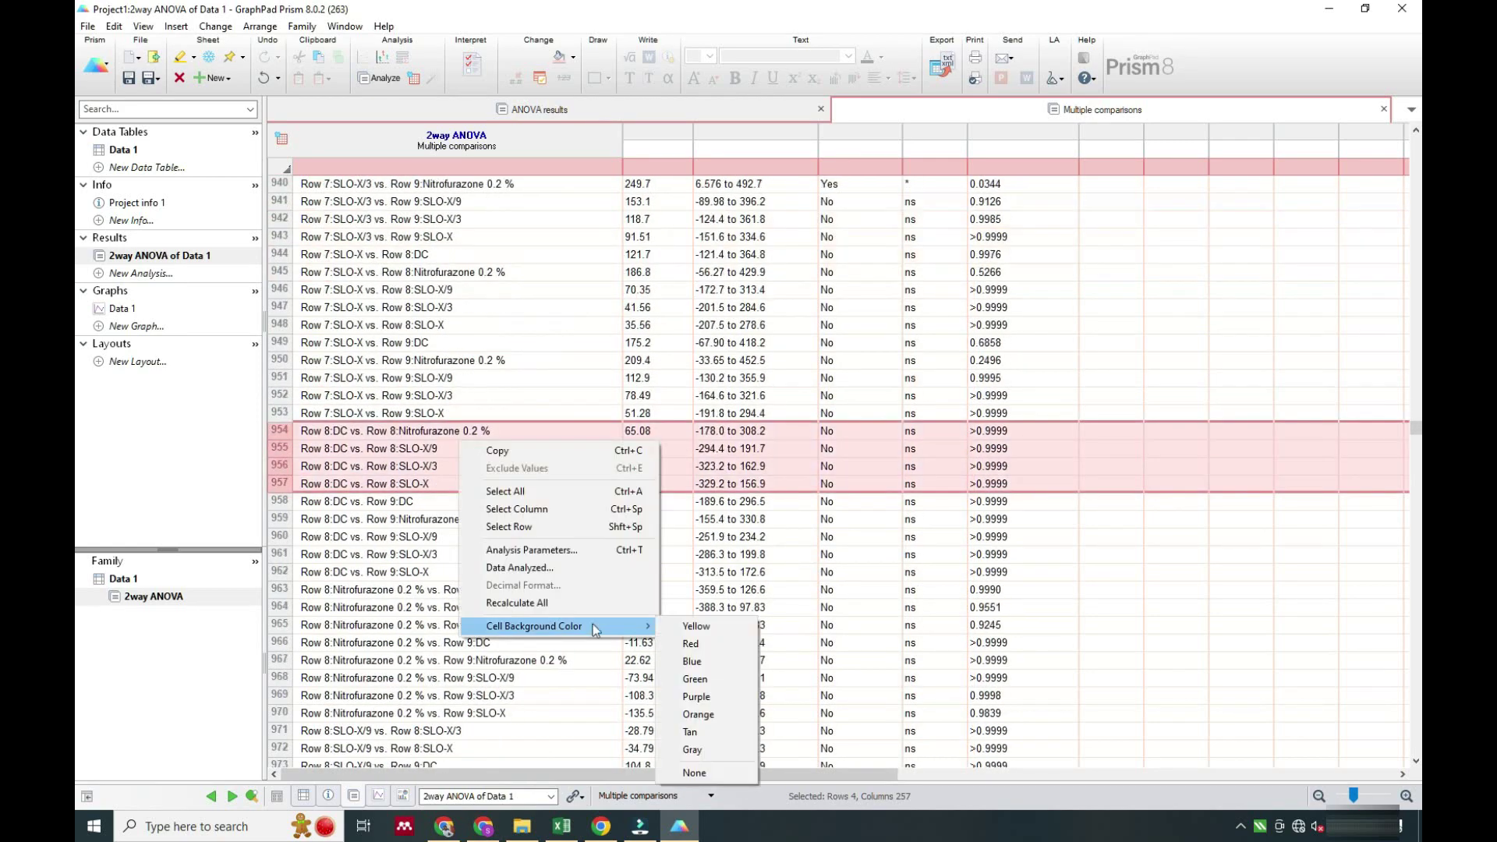
left_click(695, 626)
- Give rows 989 to 992, the within-Row 9 DC comparisons with the other groups, a red cell background
scroll(468, 467, "down", 11)
left_click_drag(281, 536, 281, 554)
left_click_drag(280, 466, 293, 519)
right_click(379, 491)
mouse_move(492, 680)
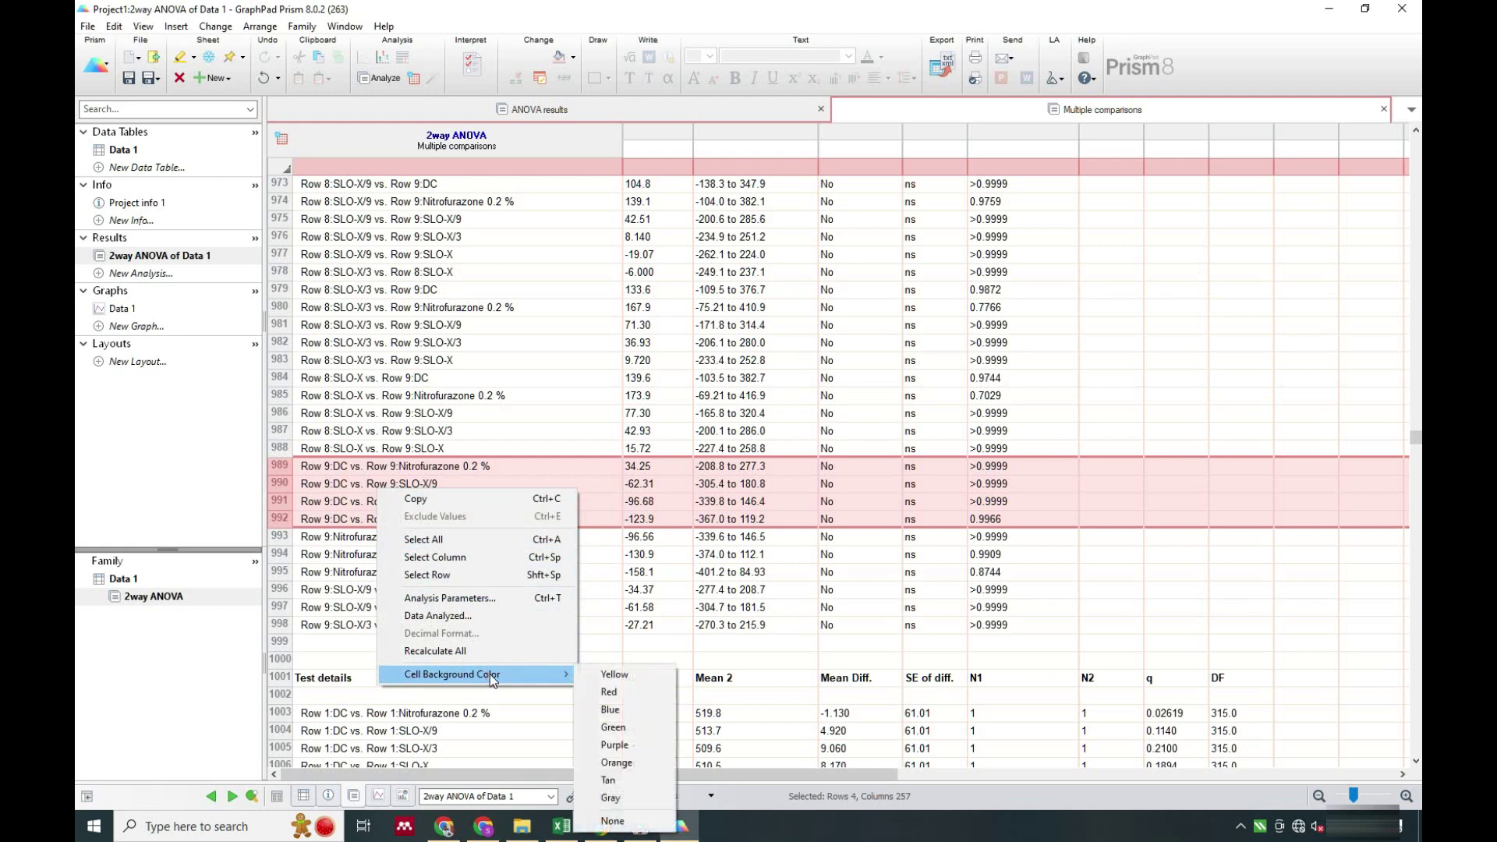
left_click(610, 693)
- Return to the Data 1 table and title rows 1 to 5 as D1, D2, D3, D4 and D5
scroll(481, 450, "up", 6)
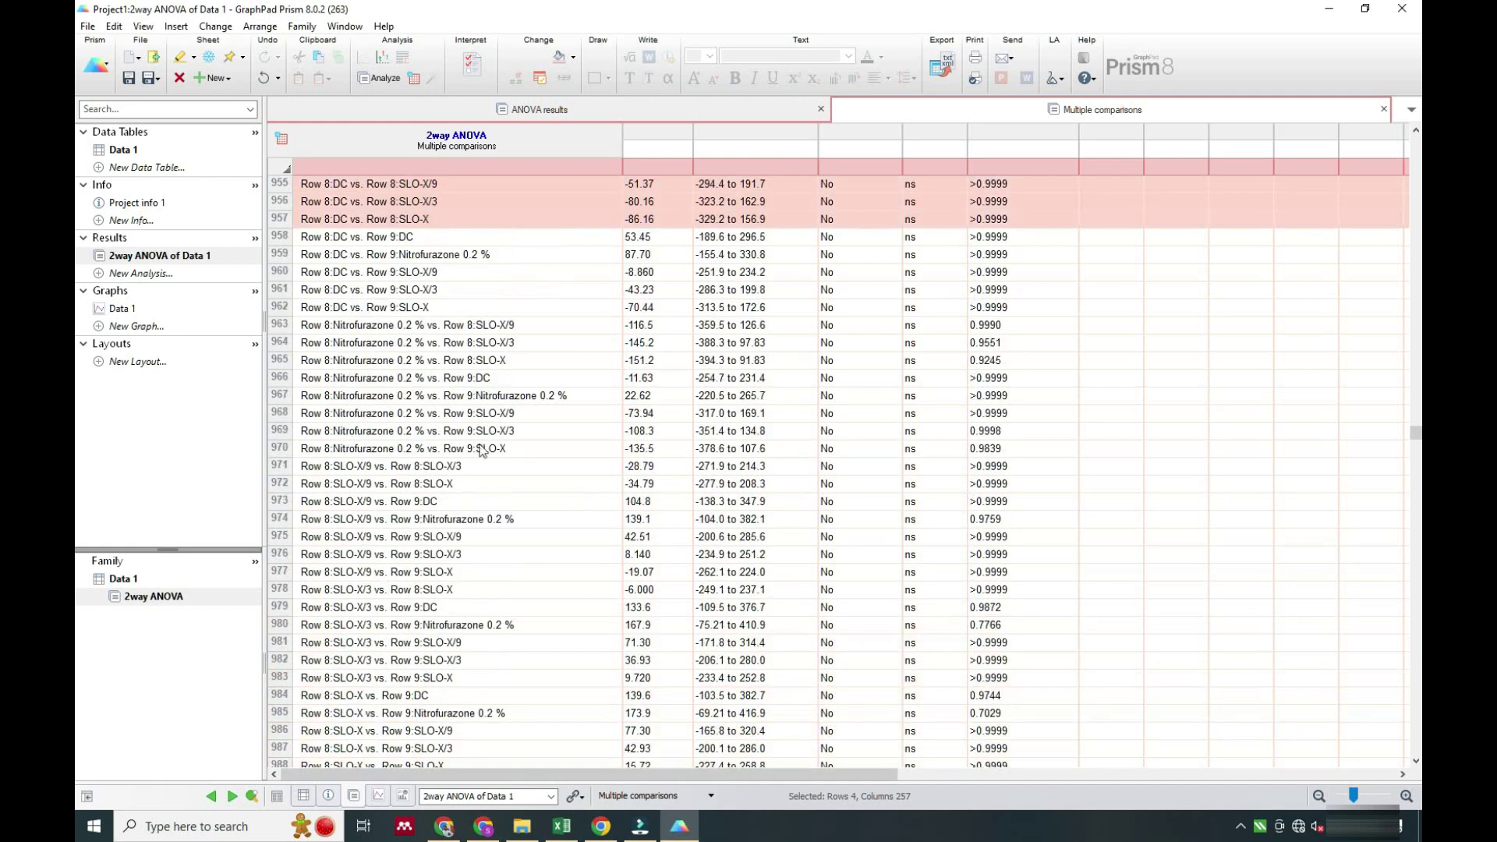
scroll(481, 451, "up", 2)
left_click(120, 132)
left_click(117, 149)
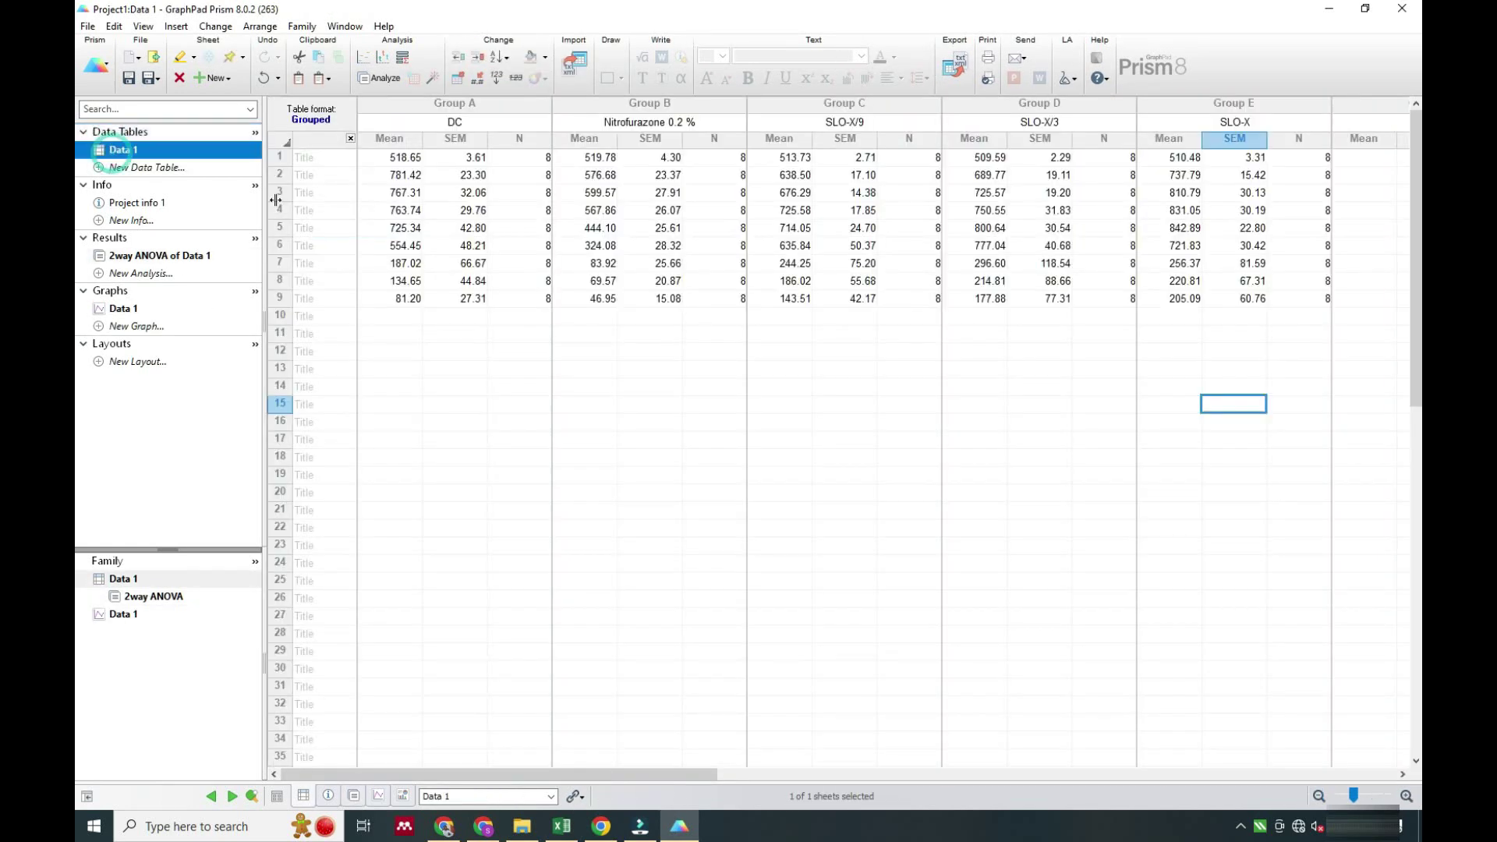
left_click(335, 158)
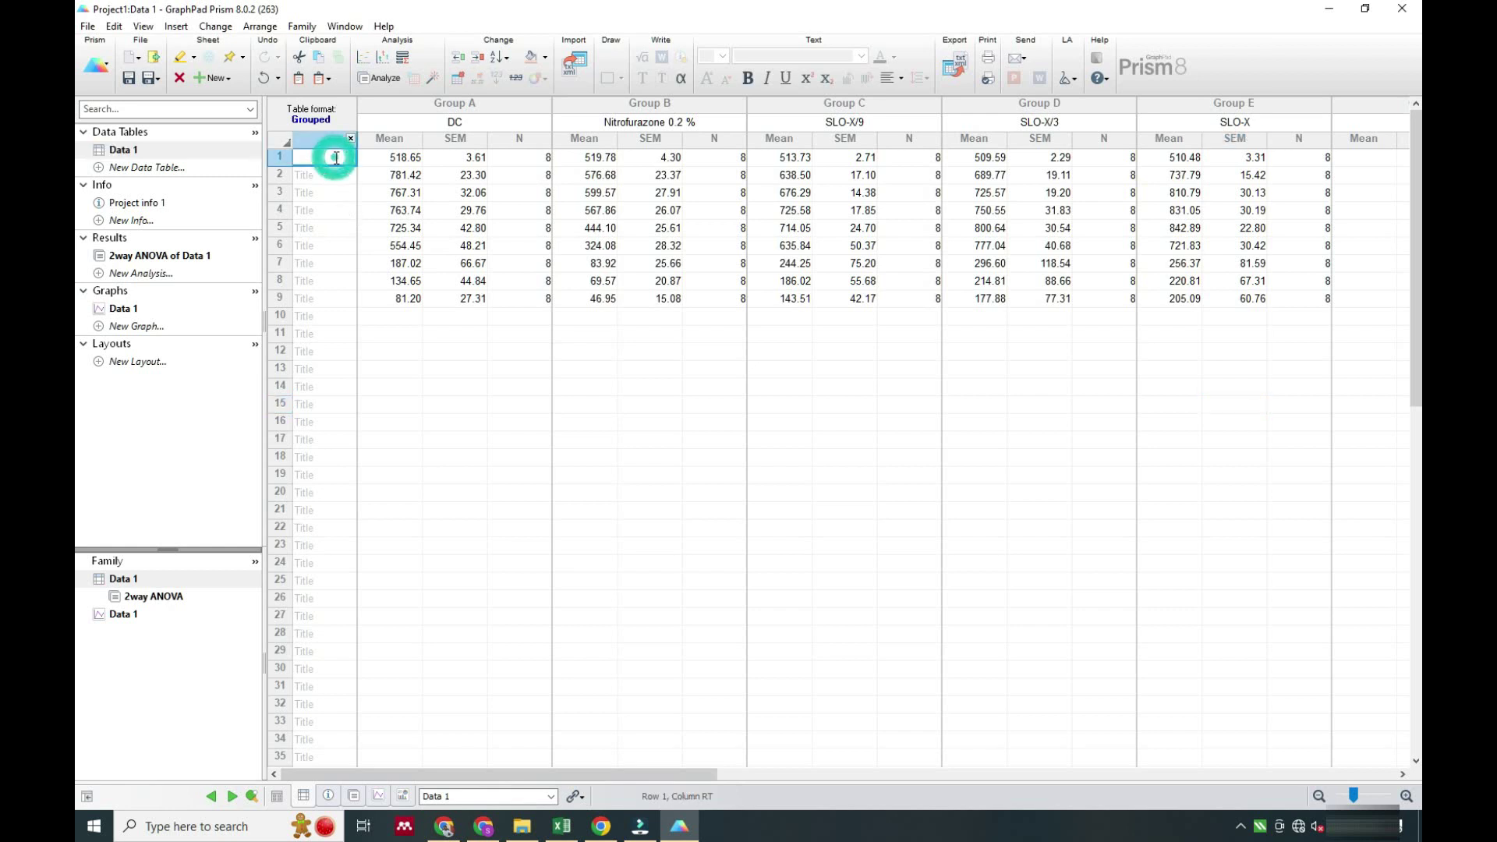
type("D1")
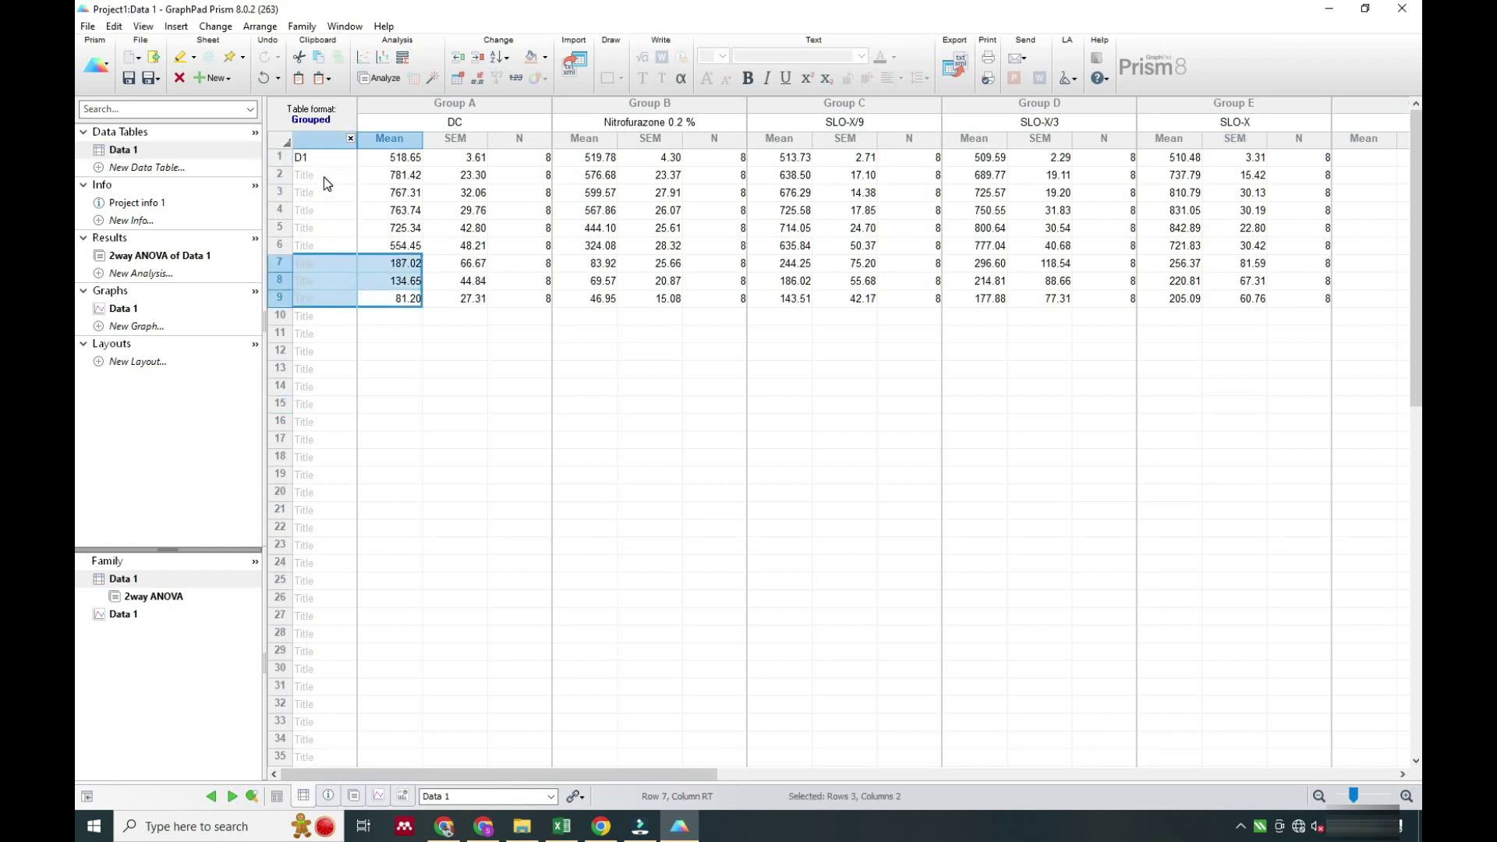
key("Return")
type("D2")
left_click(320, 195)
type("D3")
key("Return")
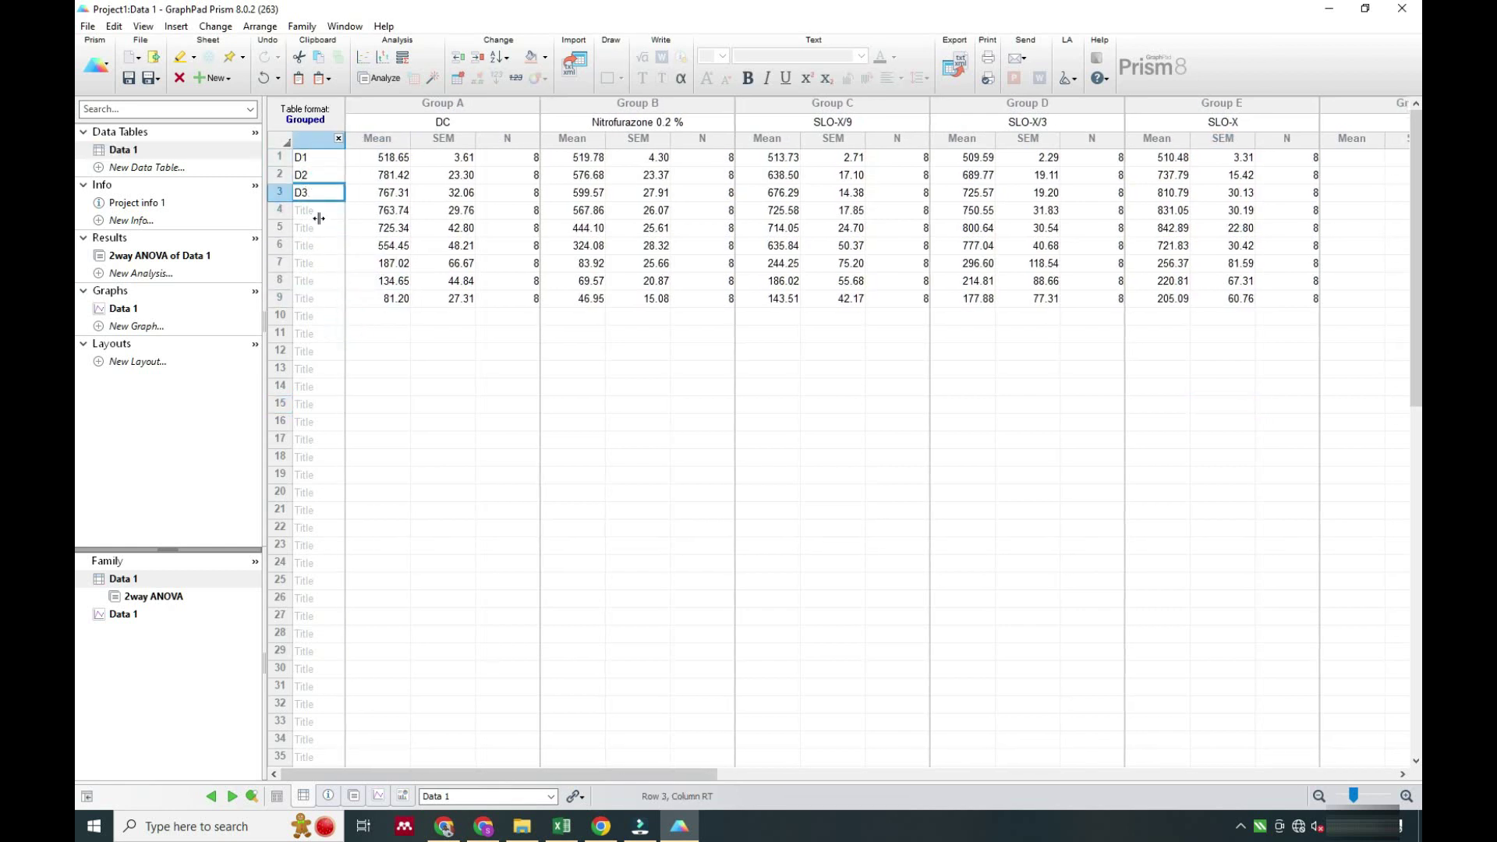
type("D4")
key("Return")
type("D5")
- Title rows 6 to 9 of the data table as D10, D15, D20 and D25
left_click(322, 247)
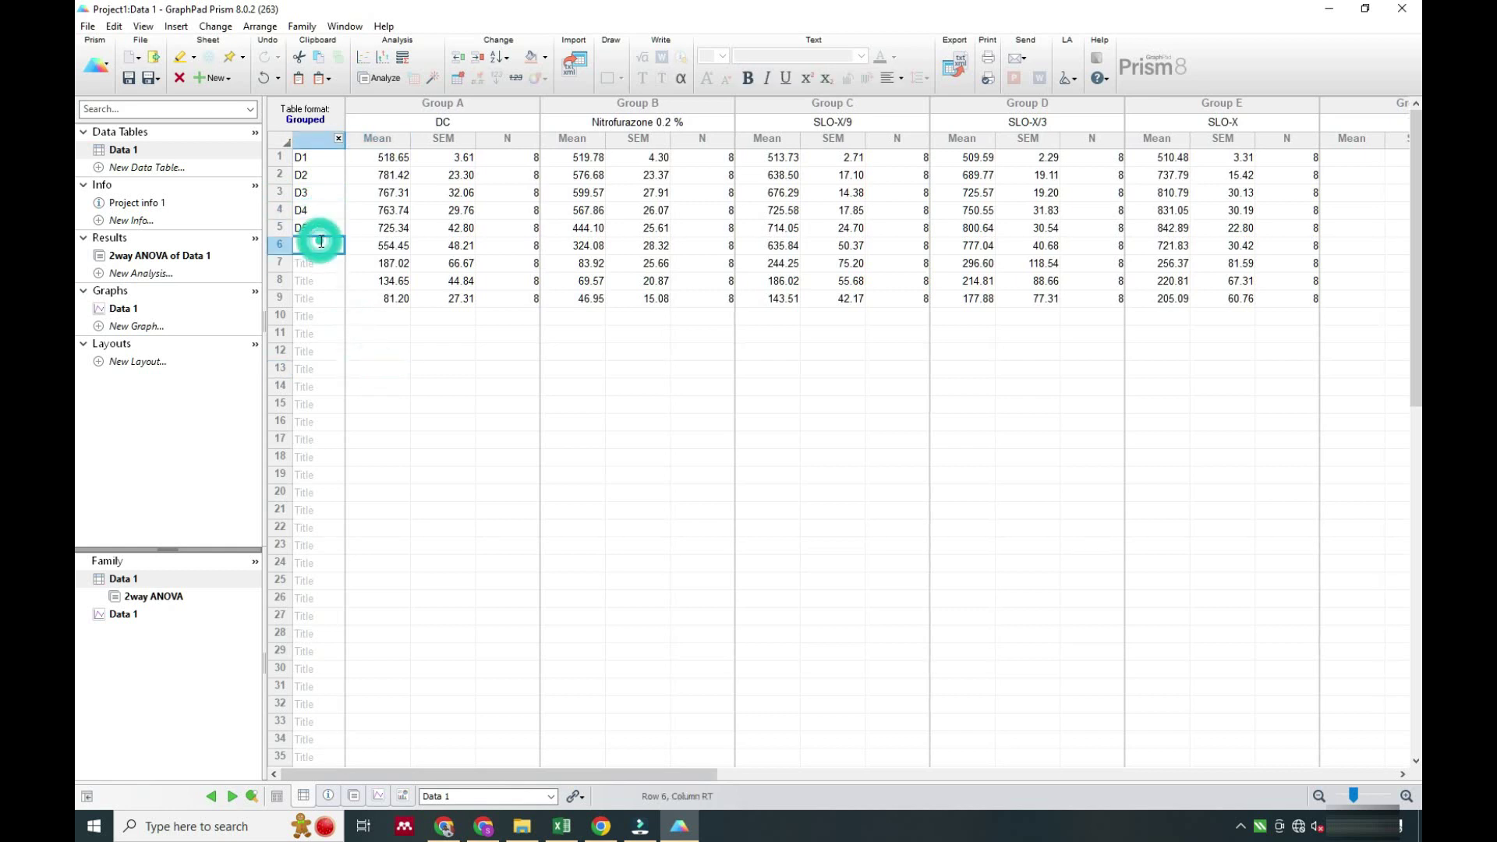
type("D10")
left_click(316, 264)
type("D15")
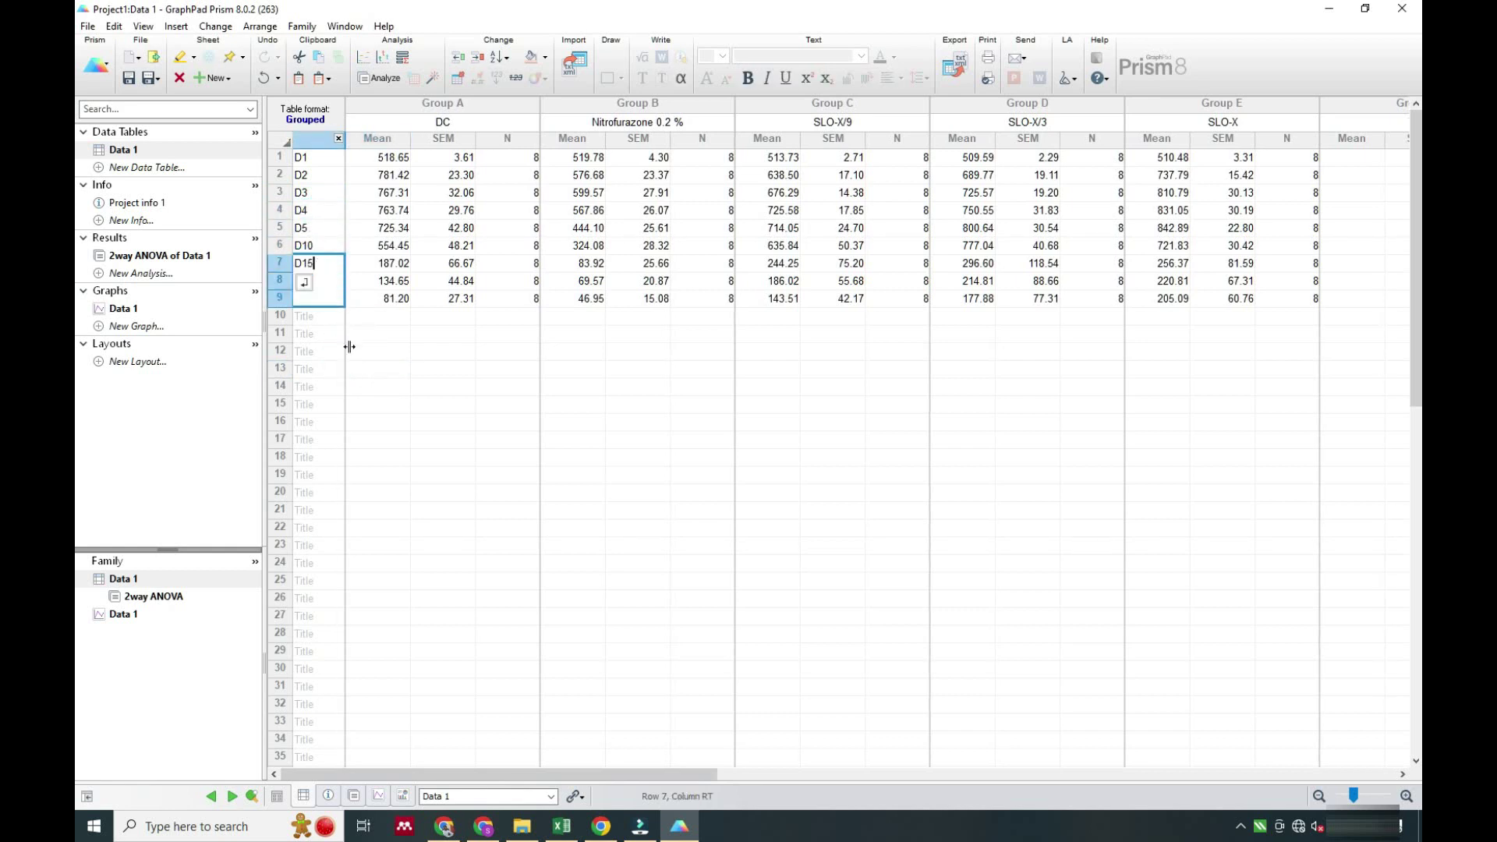
left_click(318, 281)
type("D20")
left_click(321, 300)
type("D25")
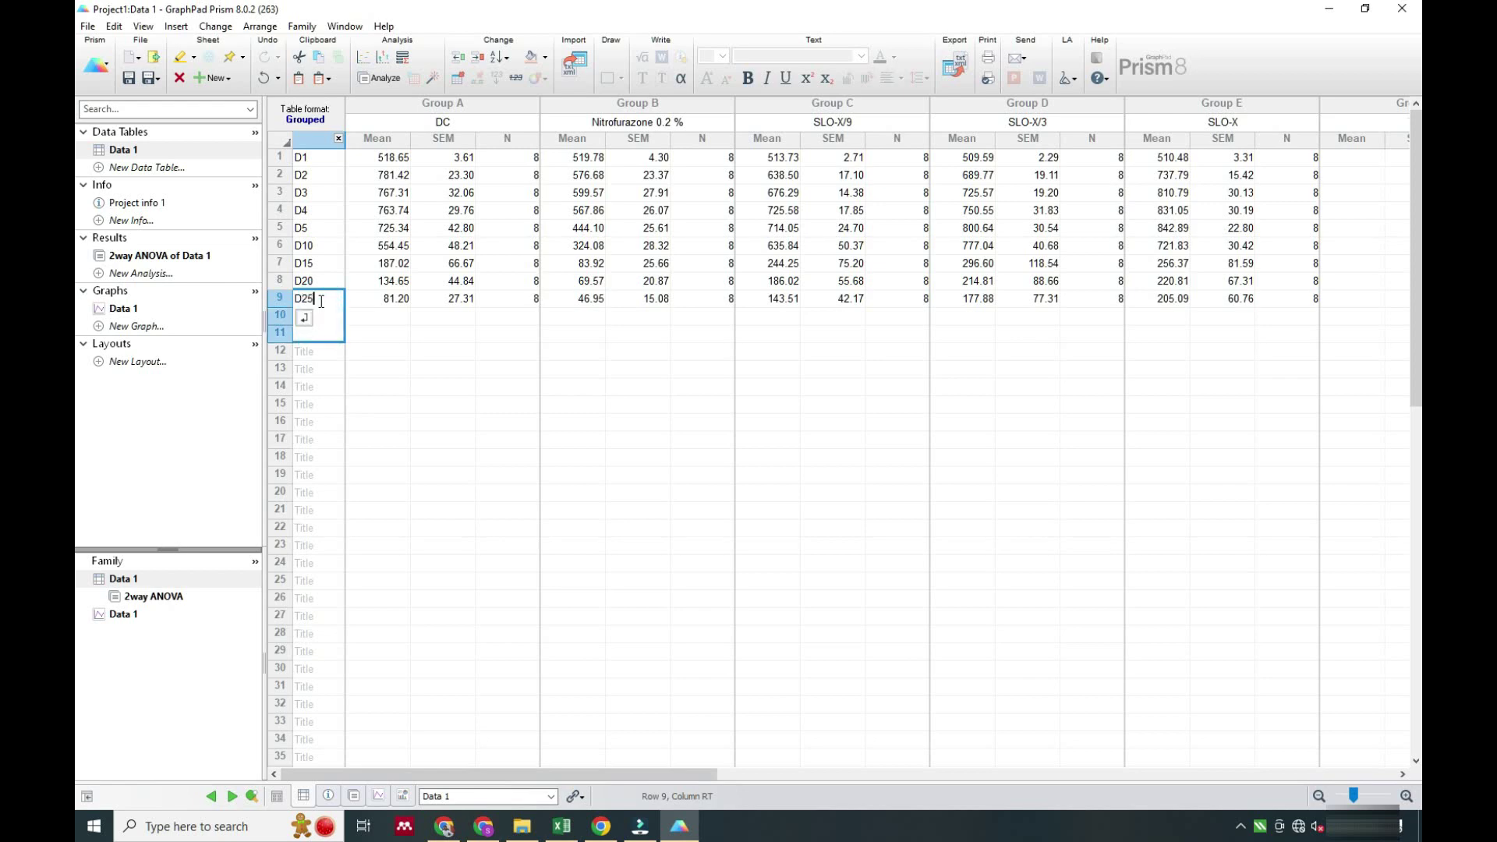
left_click(572, 473)
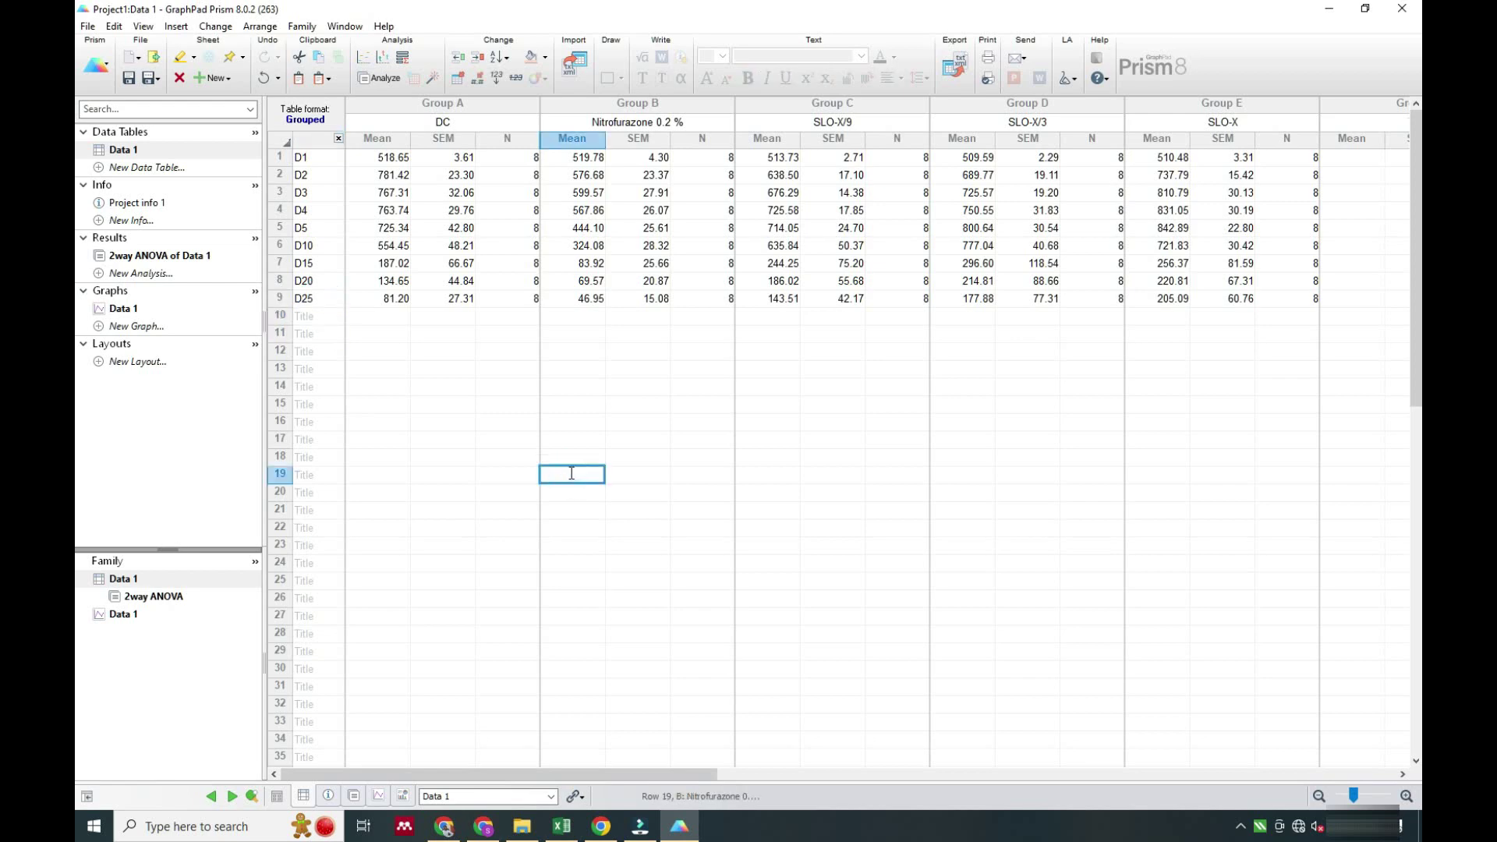
- Run the two-way ANOVA again on all five data sets as a new results sheet, comparing each cell mean with every other regardless of rows and columns
left_click(382, 81)
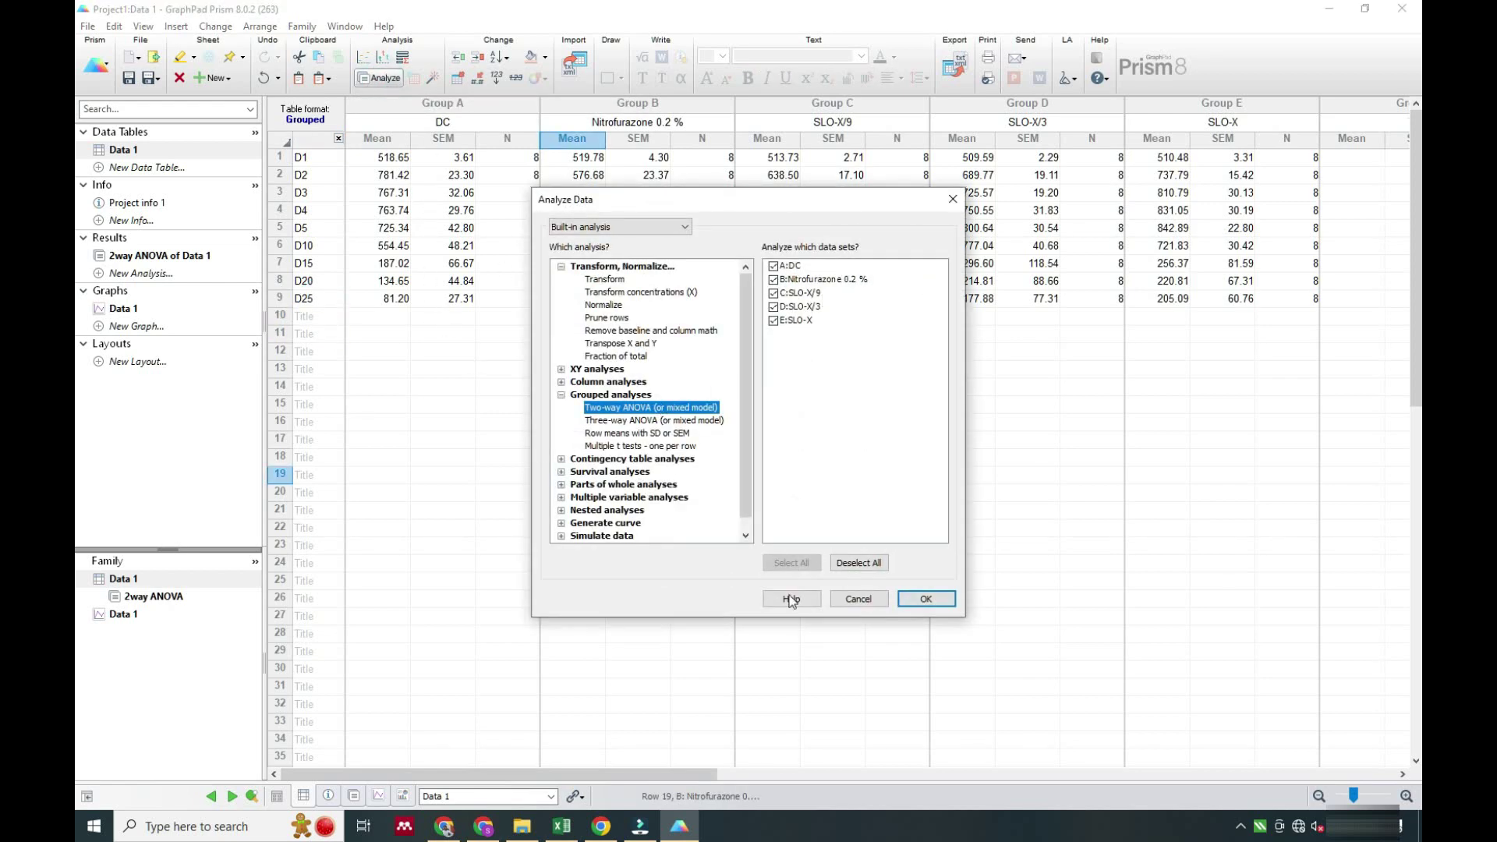
left_click(910, 597)
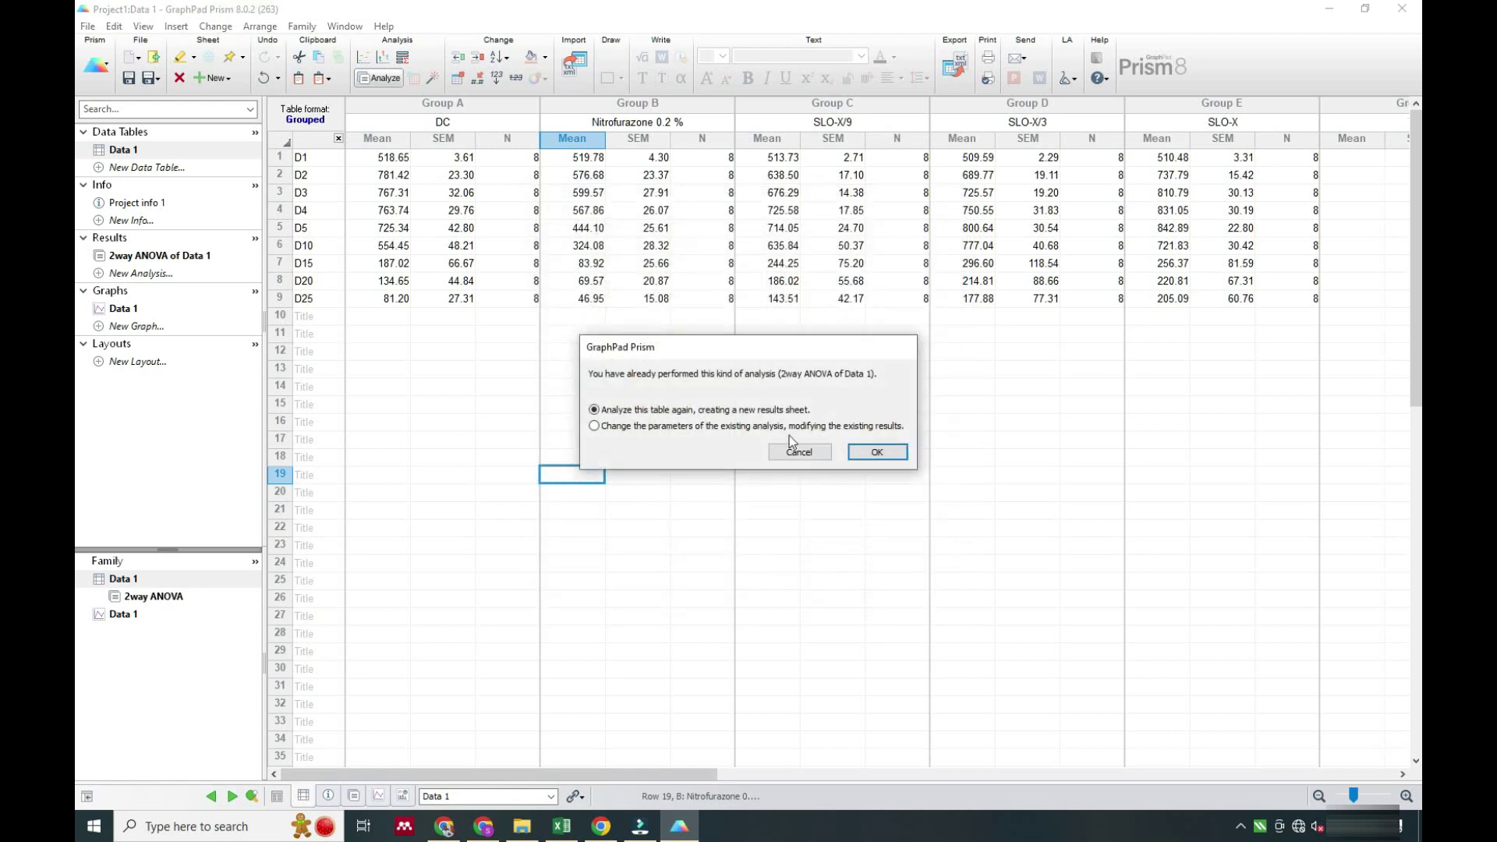
left_click(878, 454)
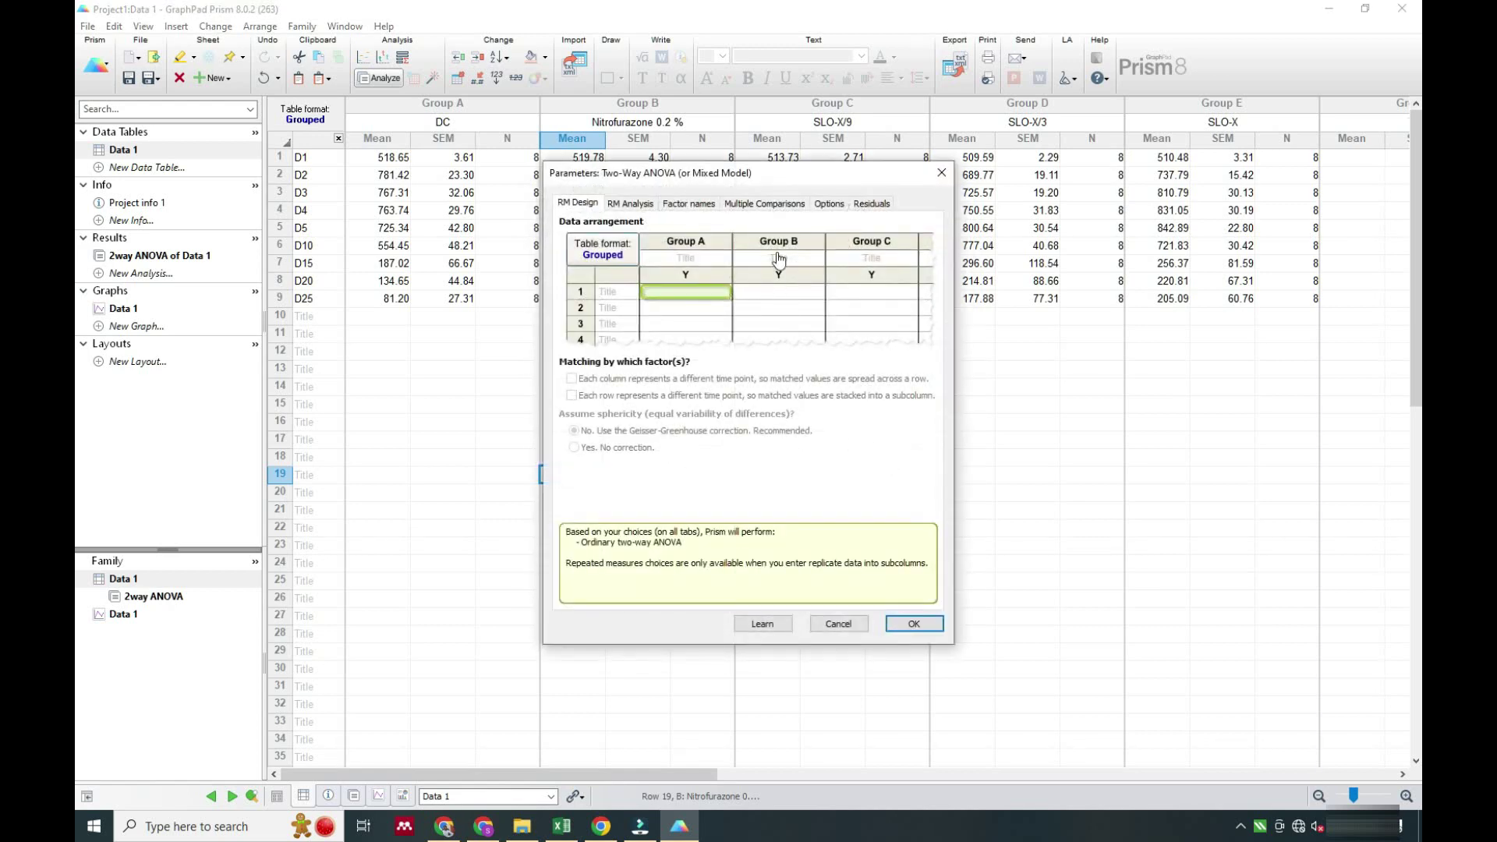
left_click(772, 204)
left_click(639, 239)
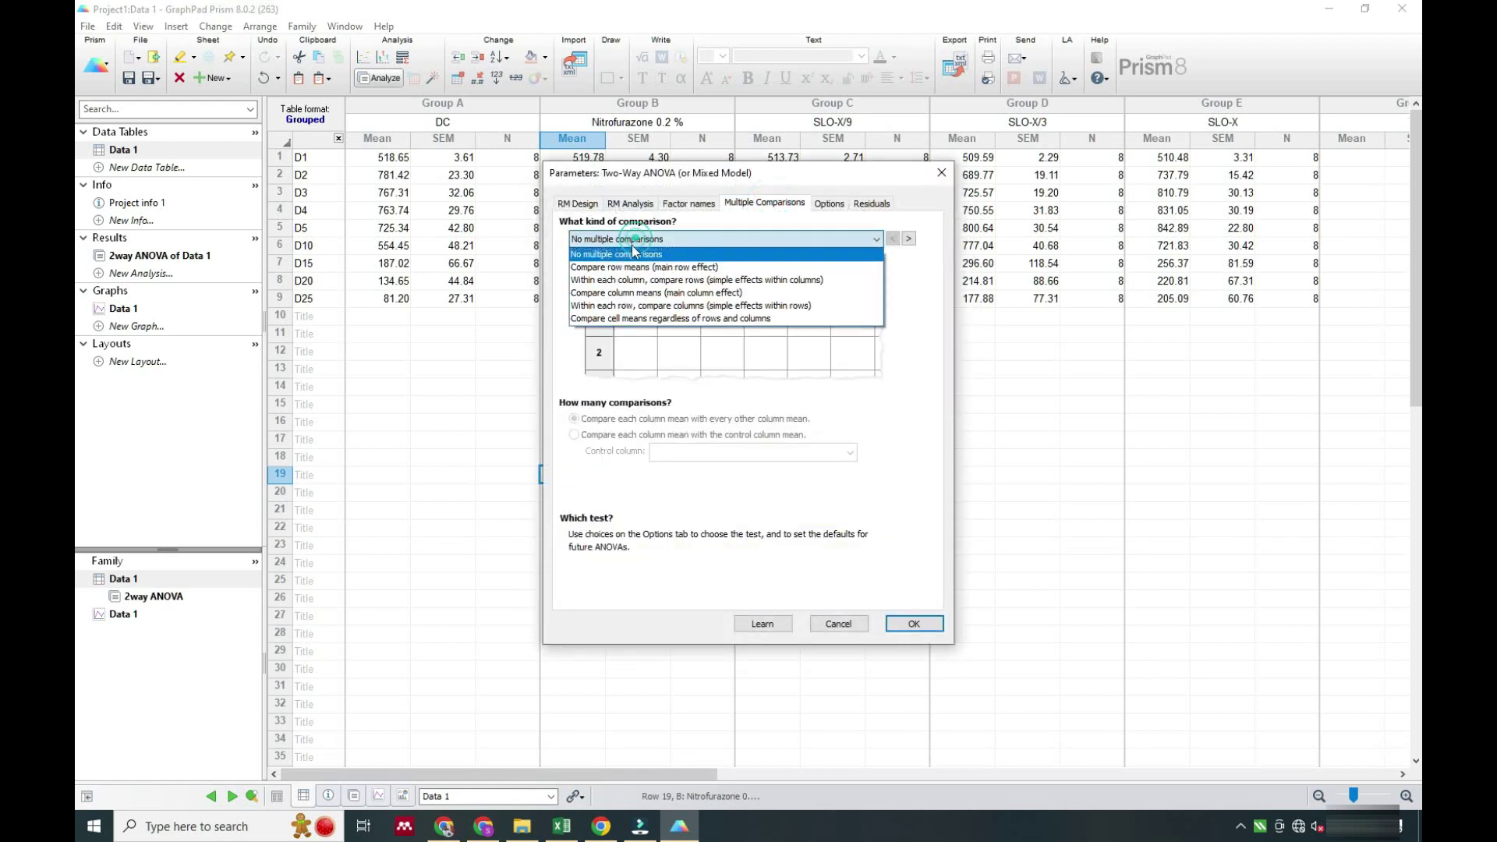
left_click(653, 336)
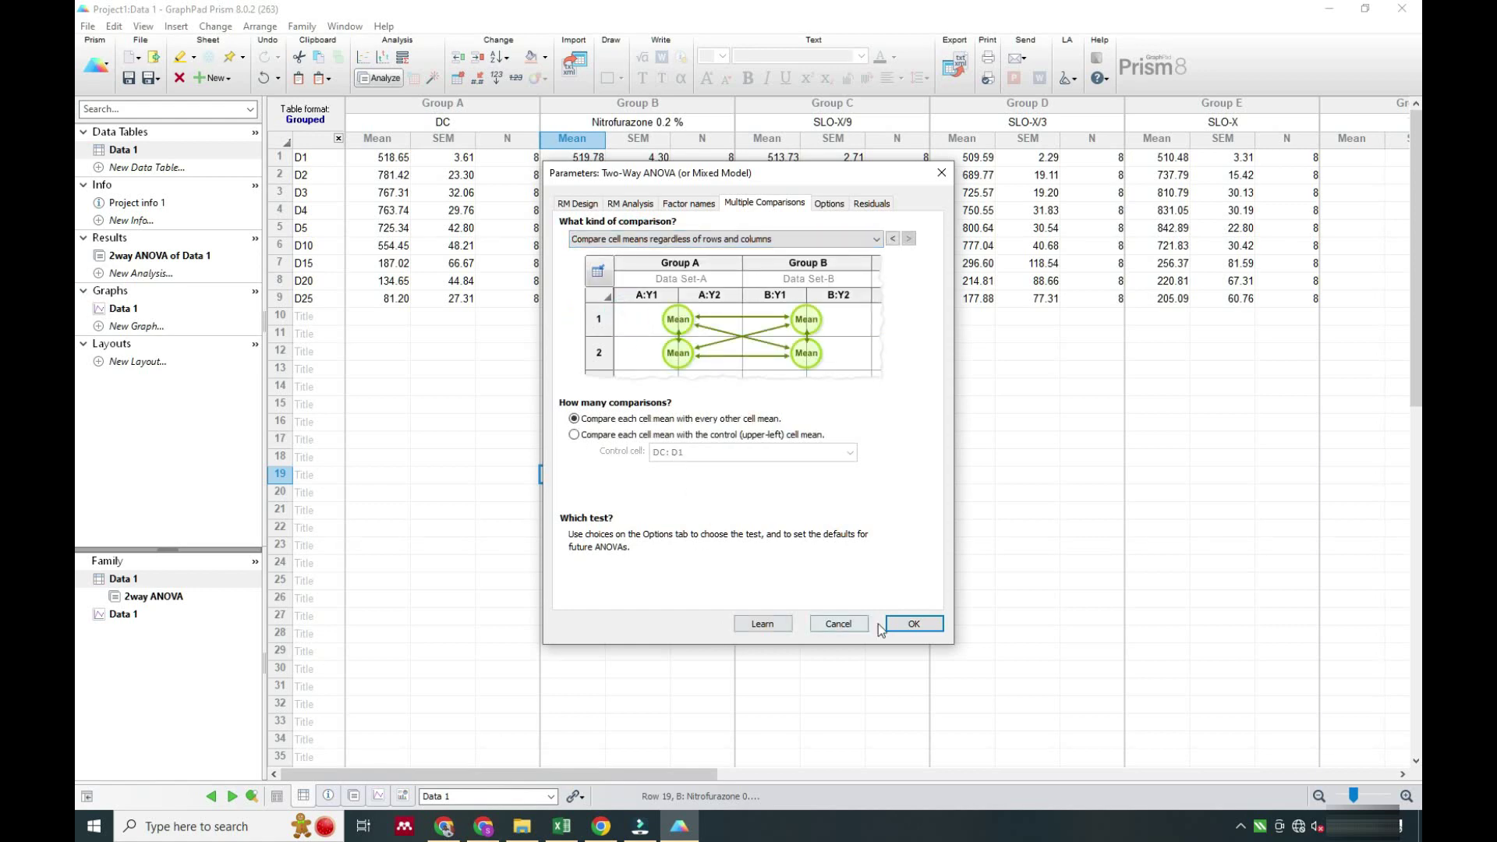
left_click(913, 624)
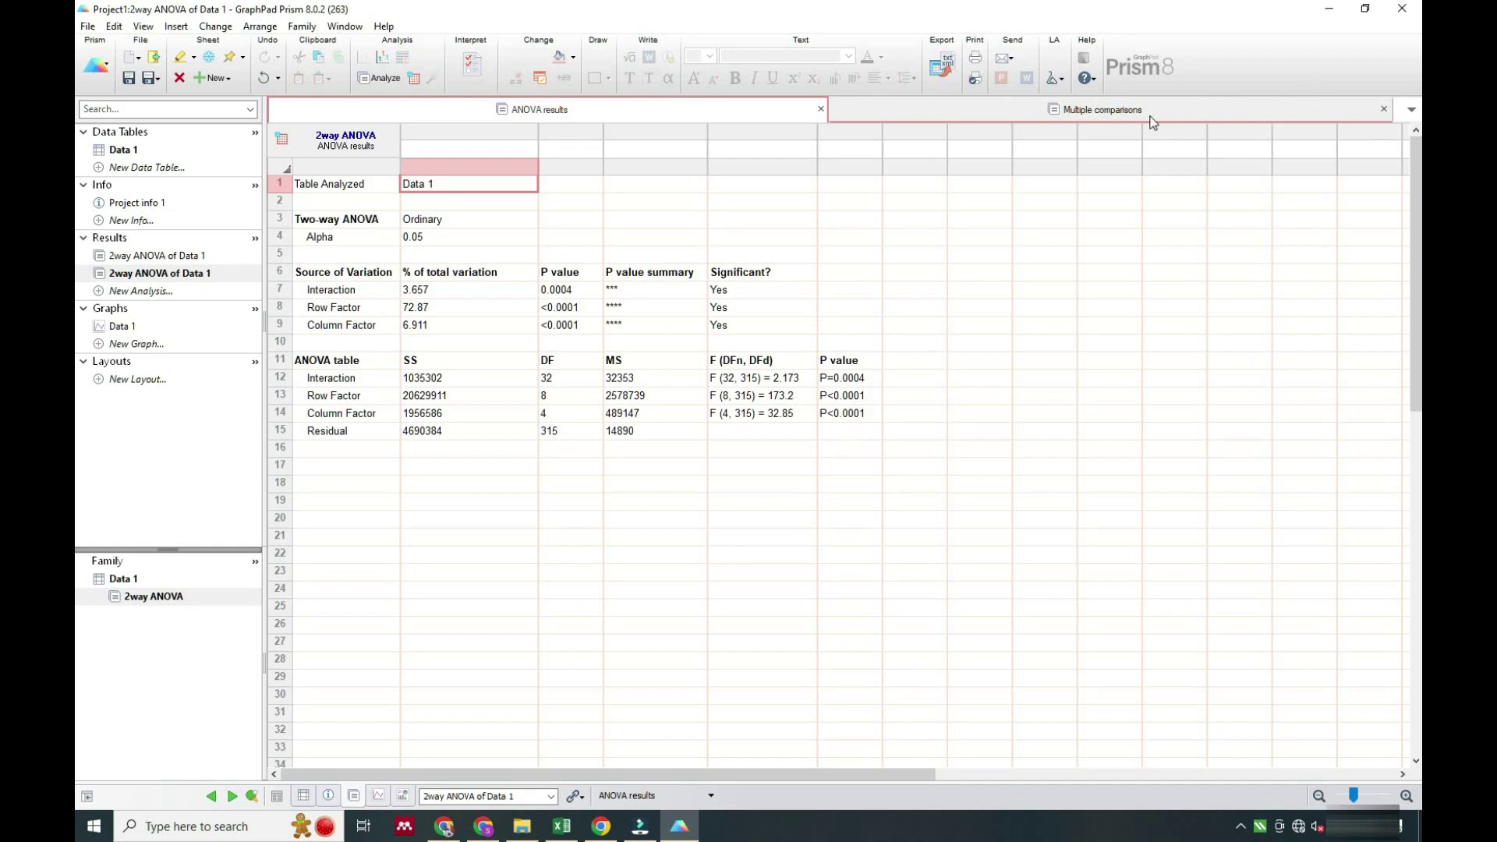
- Open the new ANOVA's multiple comparisons results and look through the day-labelled comparisons down to the D2 DC rows
left_click(1149, 113)
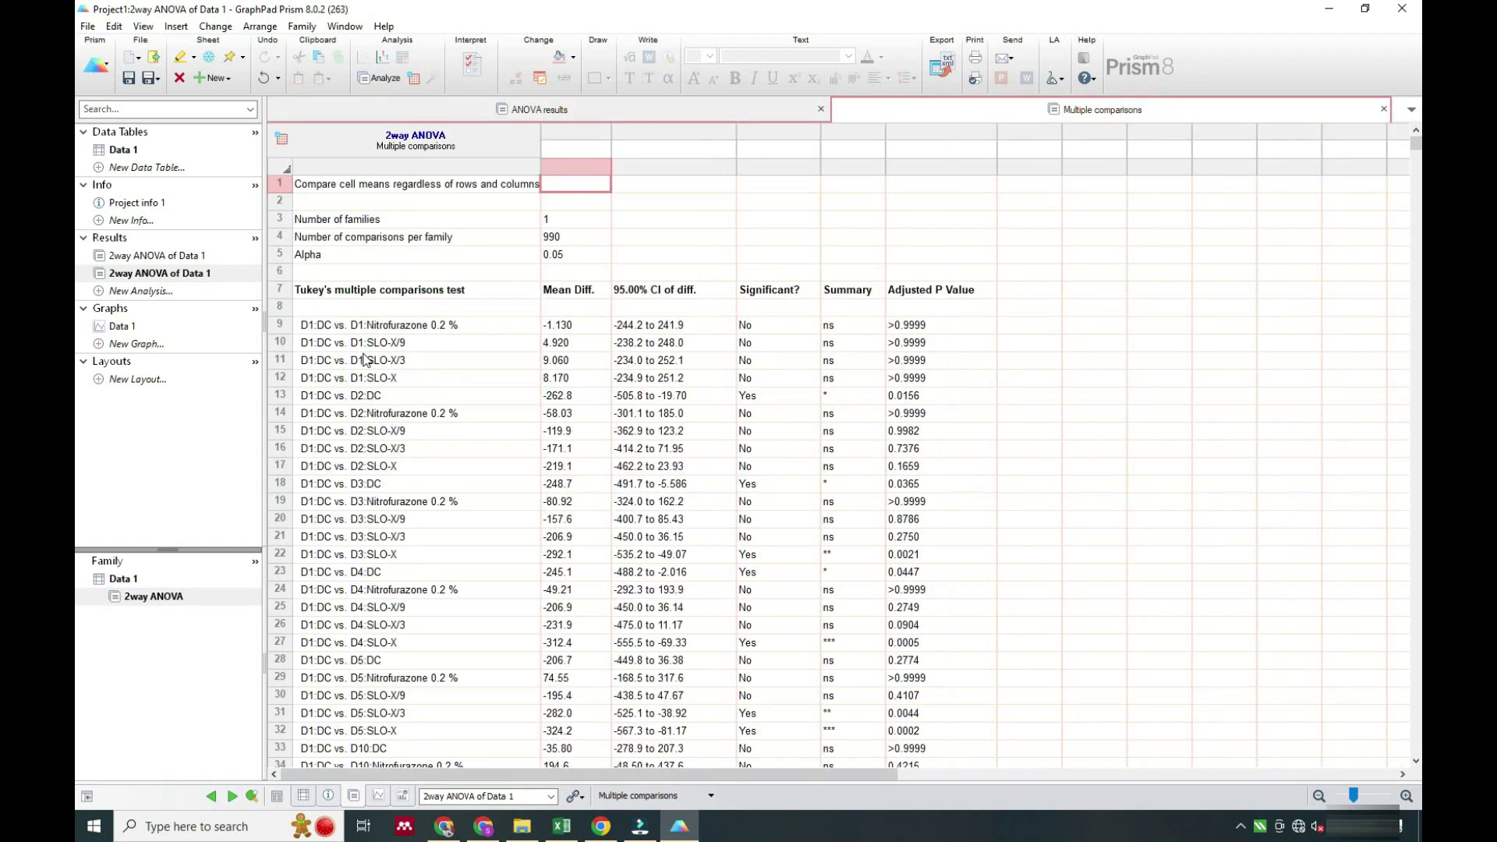
scroll(370, 358, "down", 20)
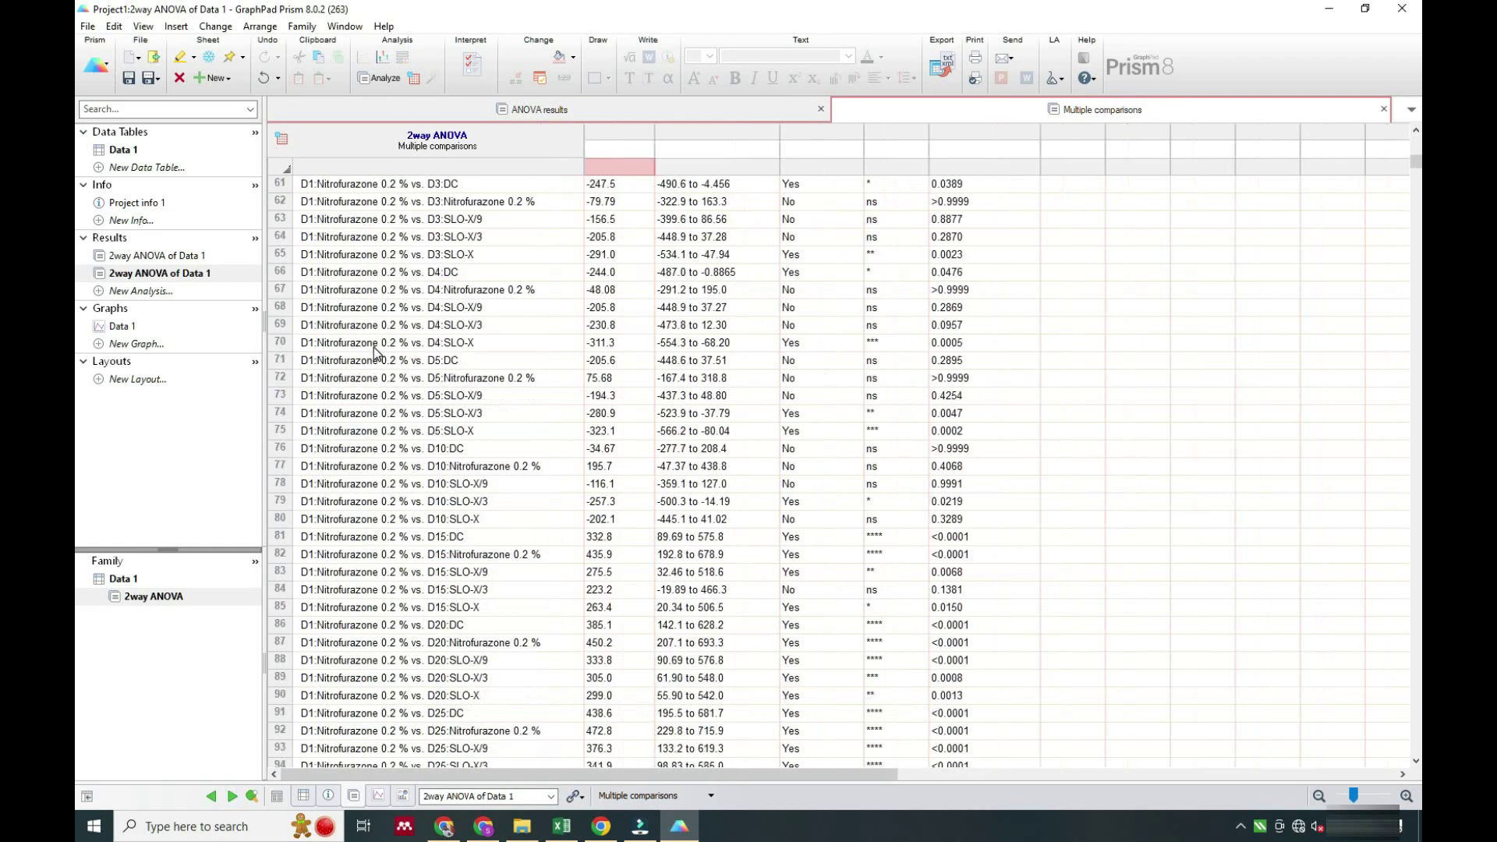
scroll(378, 351, "down", 20)
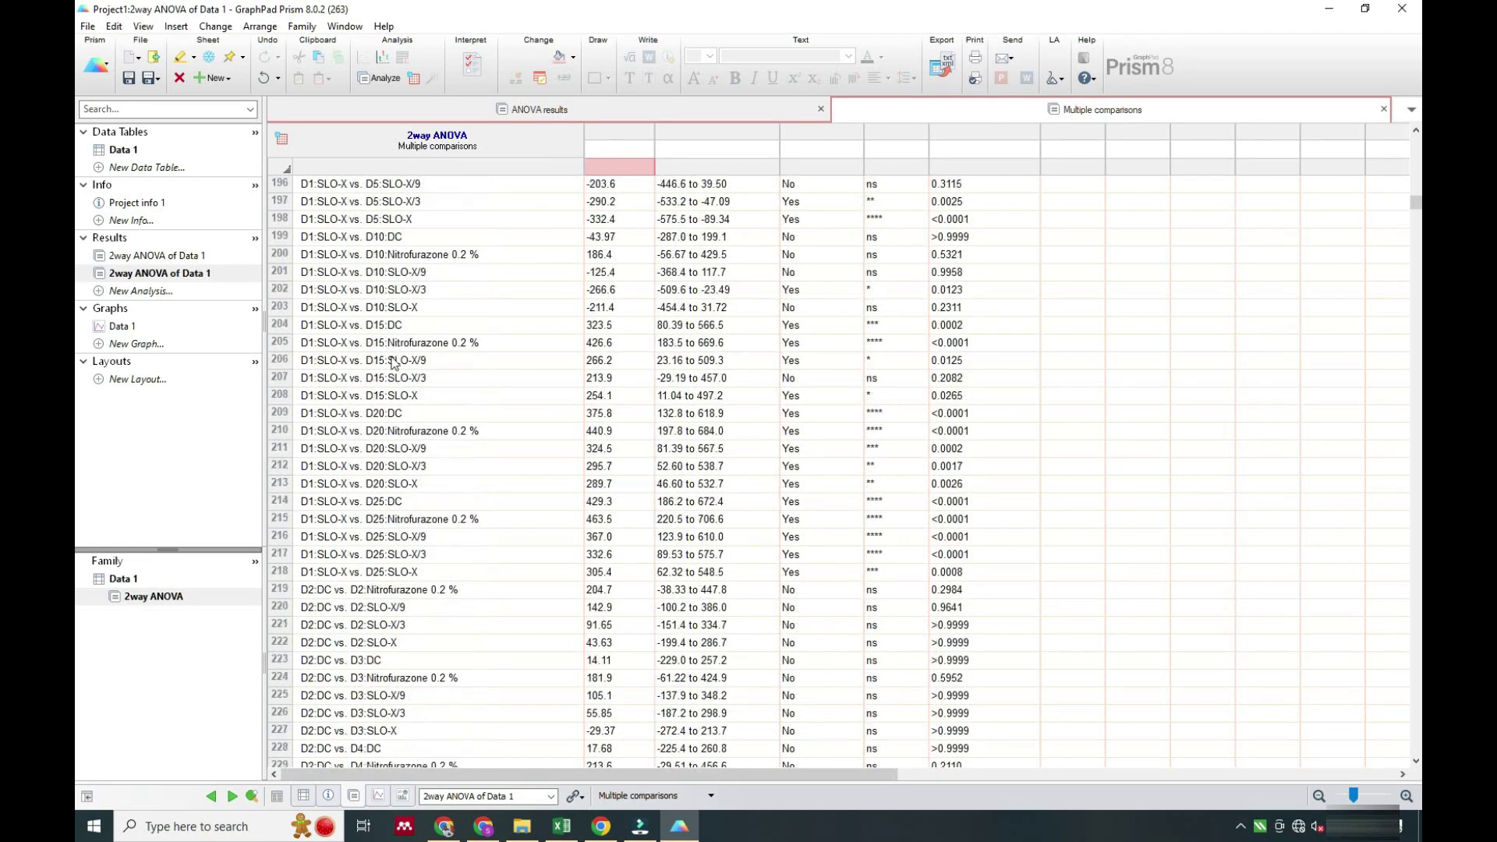
- Find the comparisons of D5:DC with the other D5 groups in the multiple comparisons results and select those four rows
scroll(1128, 592, "down", 20)
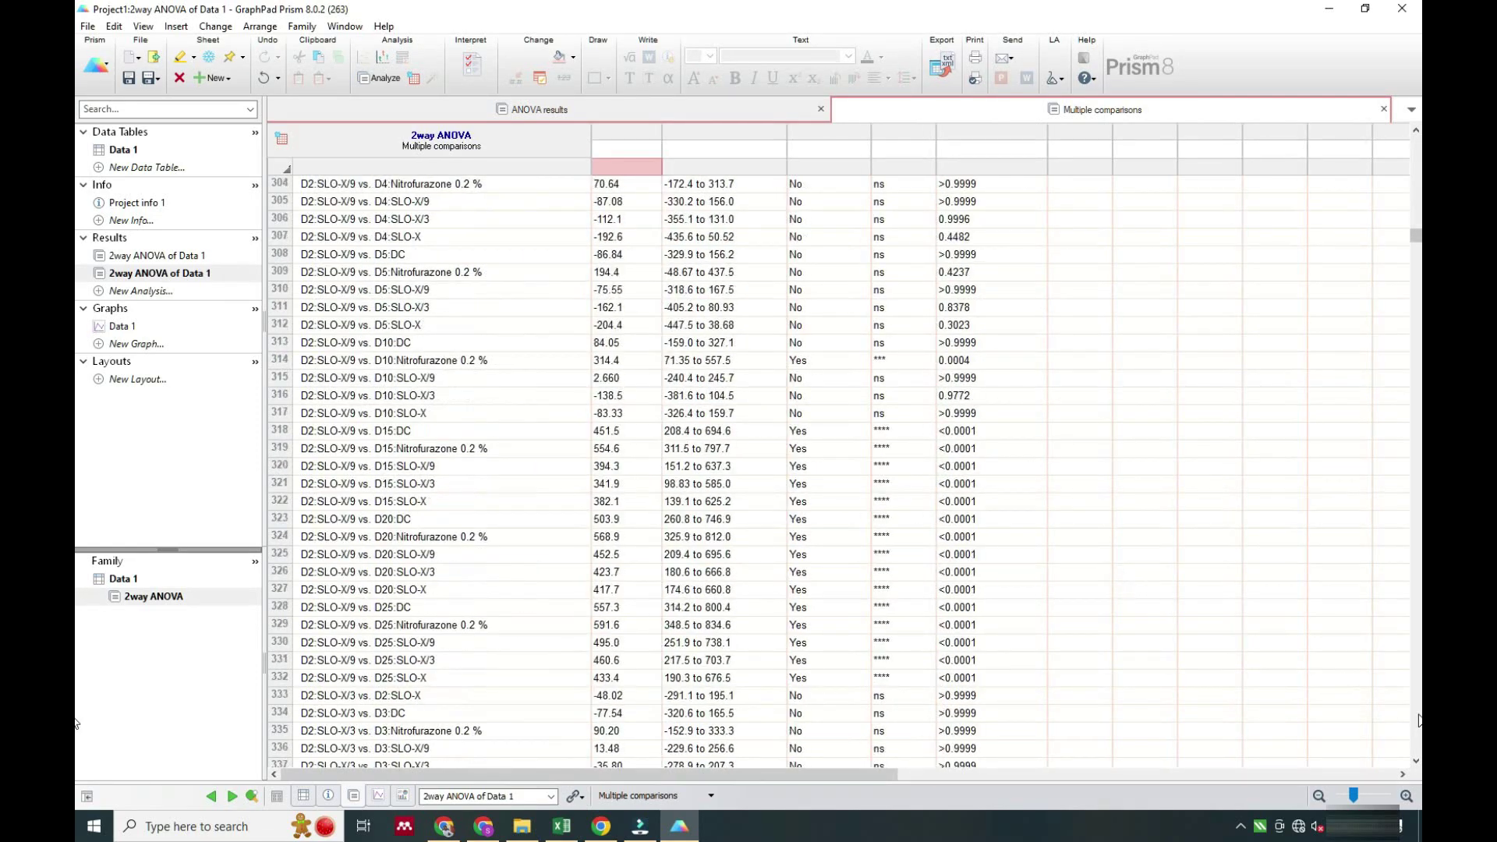
scroll(354, 444, "up", 17)
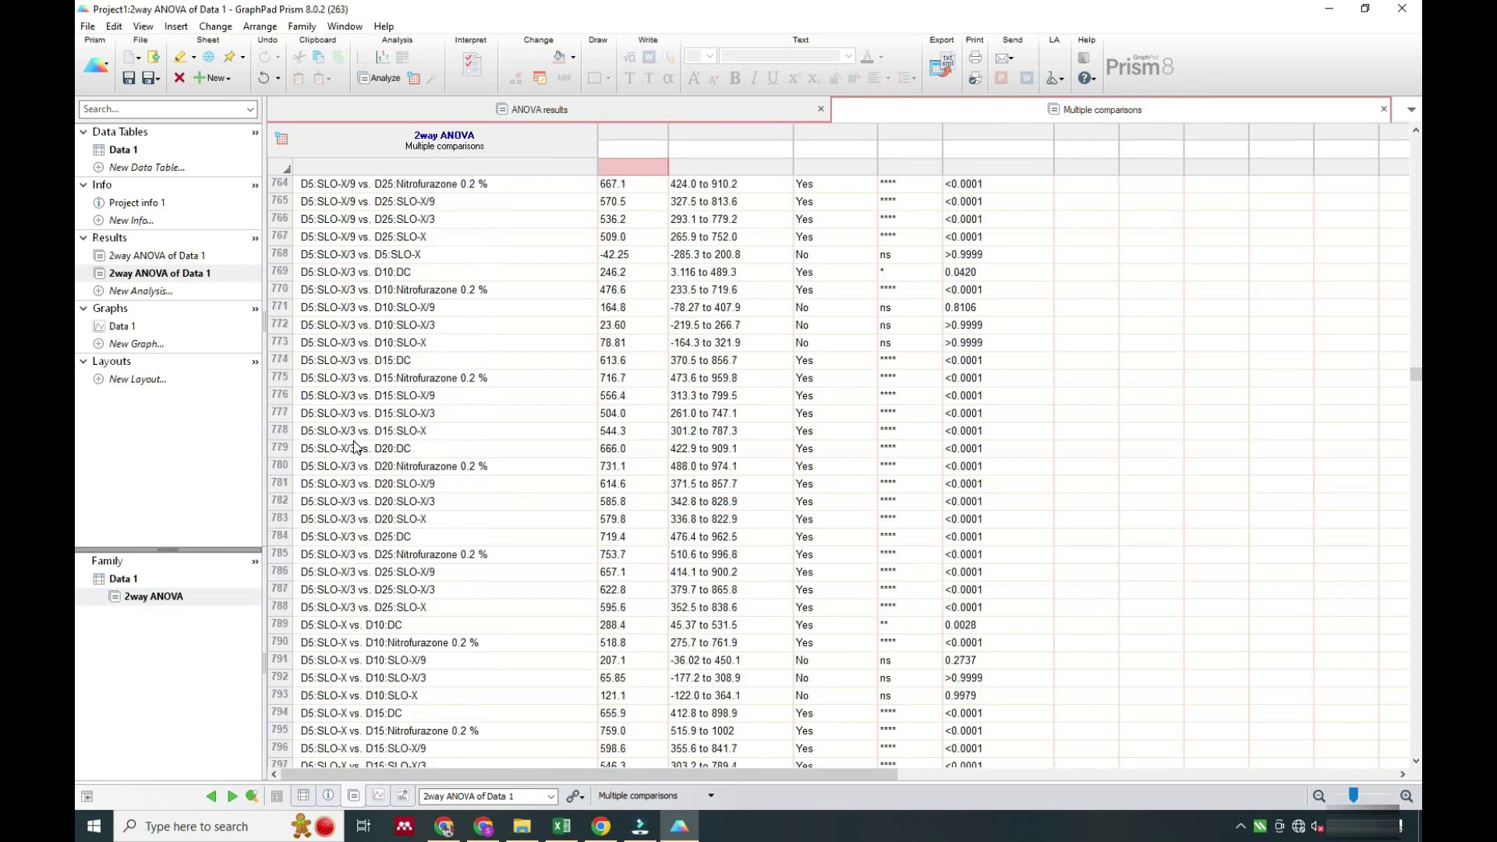
scroll(354, 444, "up", 14)
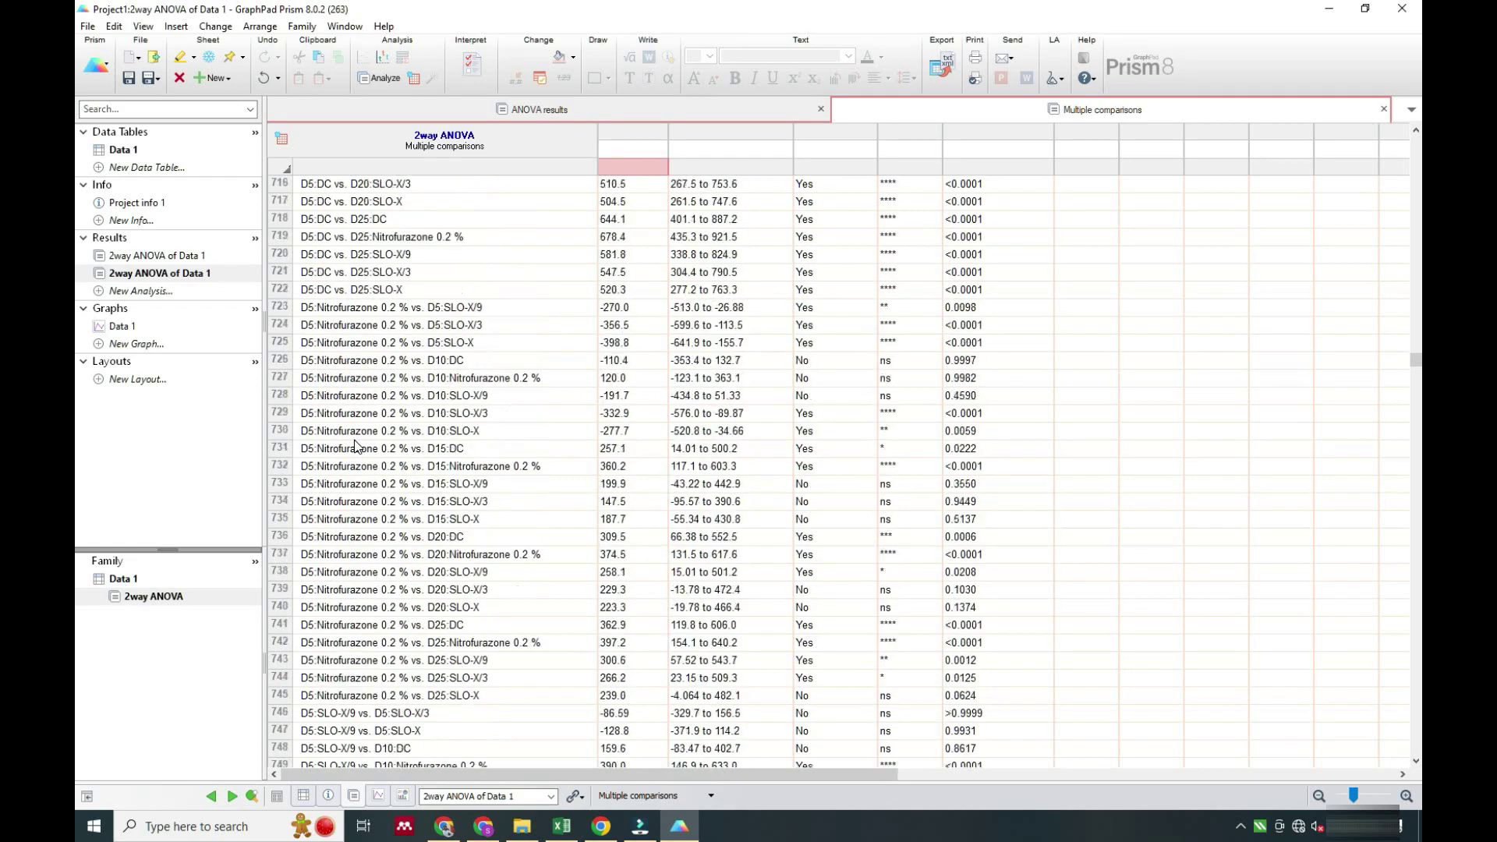
scroll(355, 445, "down", 2)
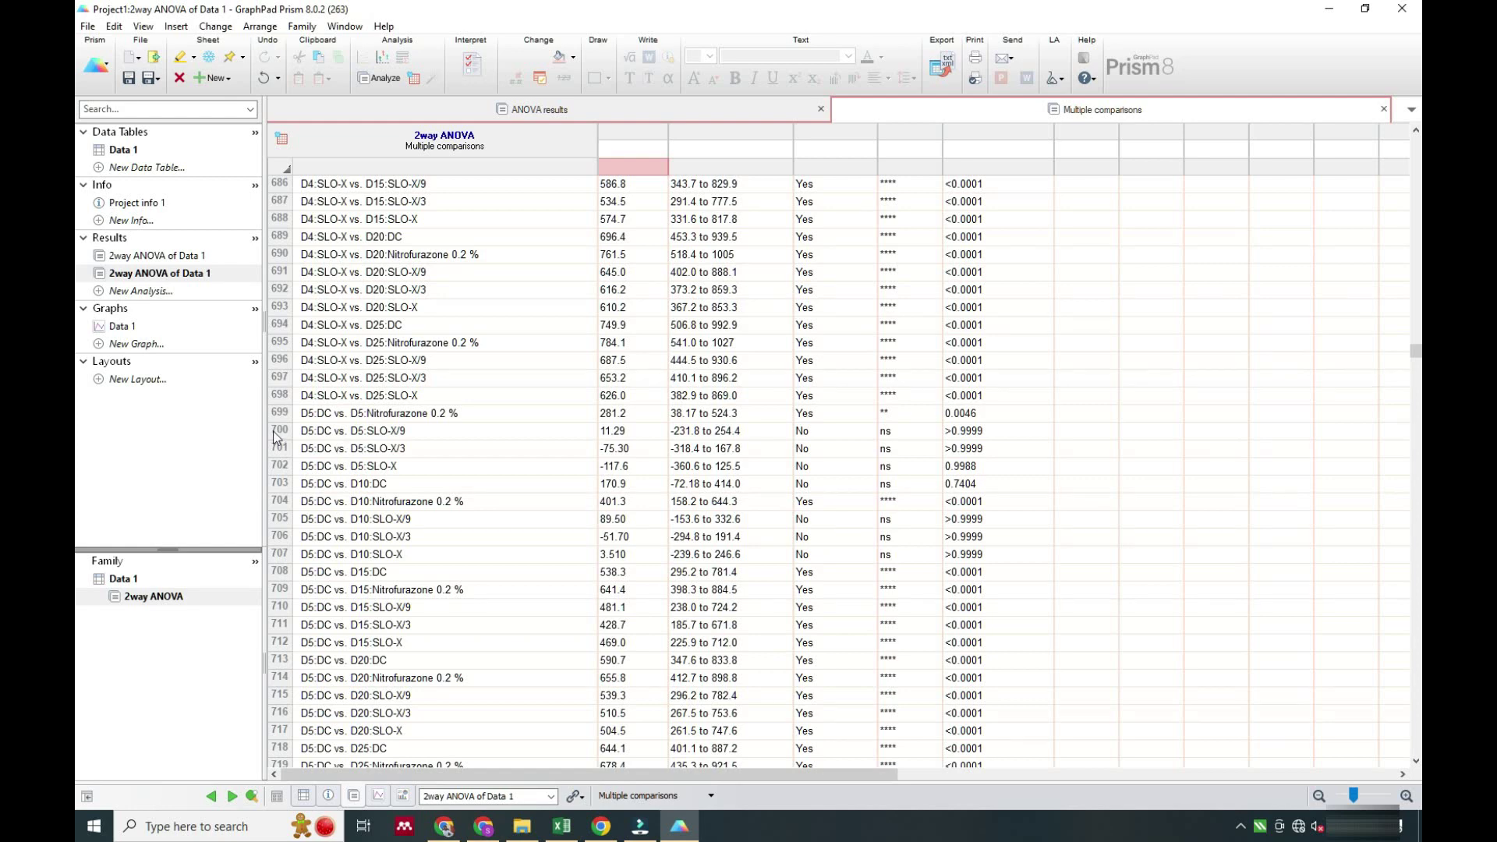
left_click_drag(282, 417, 461, 468)
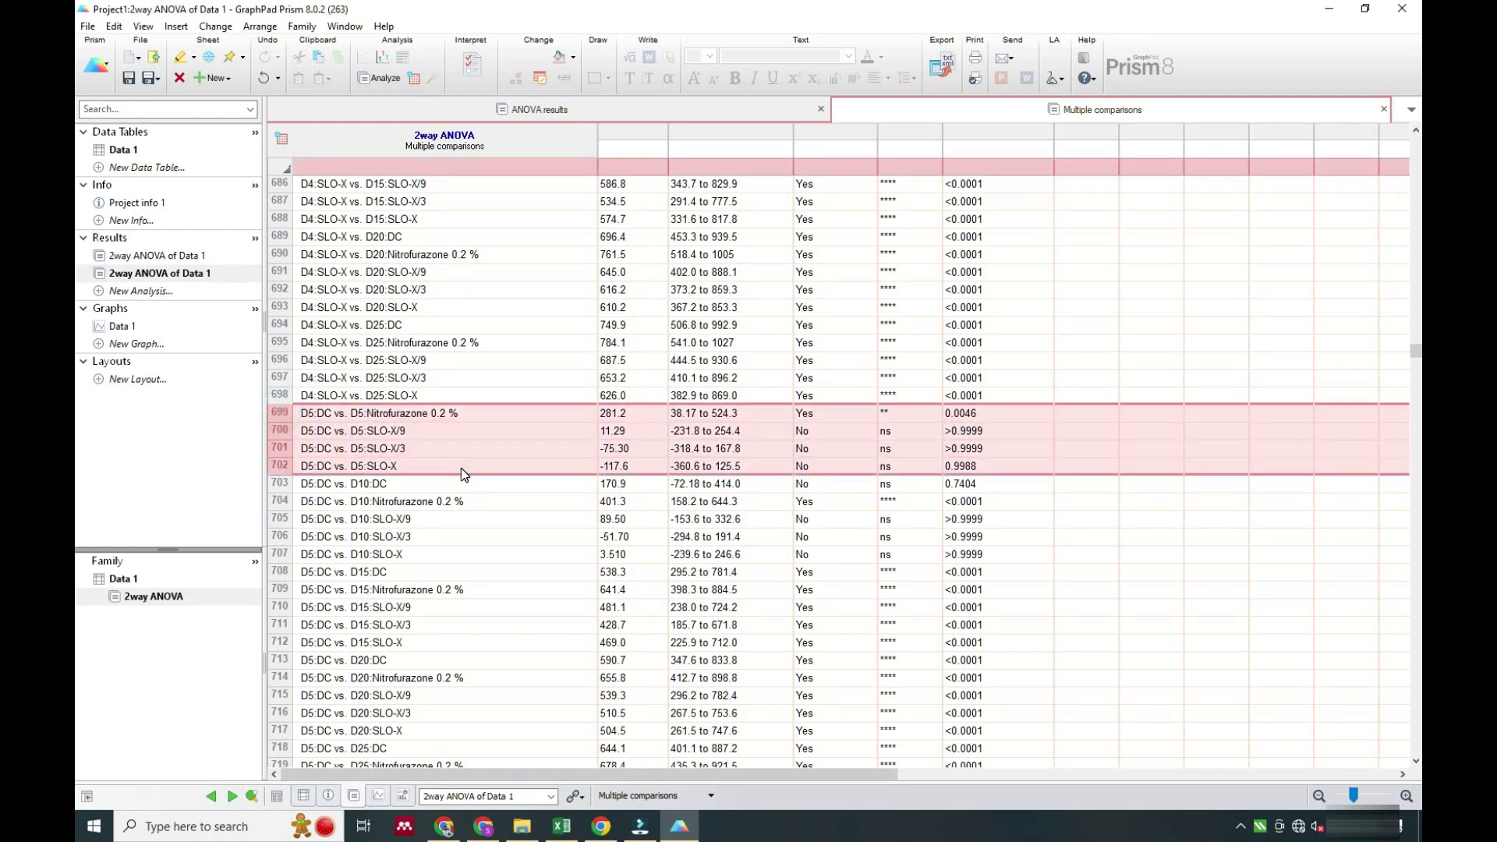
right_click(486, 439)
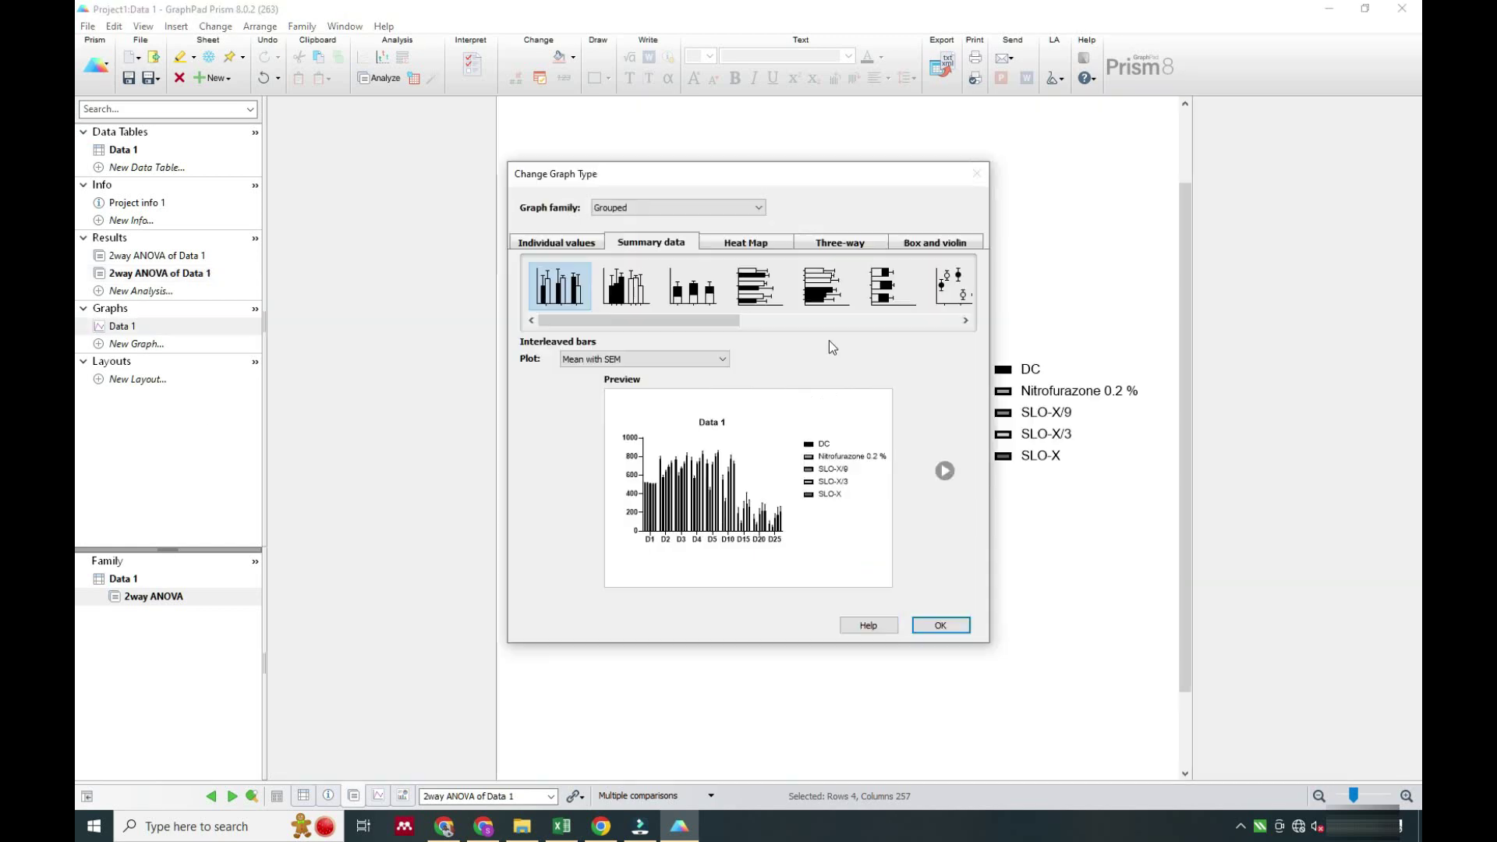
- Plot Data 1 as a connected line graph of means with SEM and title its Y axis "Wound Area Contraction (mm²)"
left_click(937, 625)
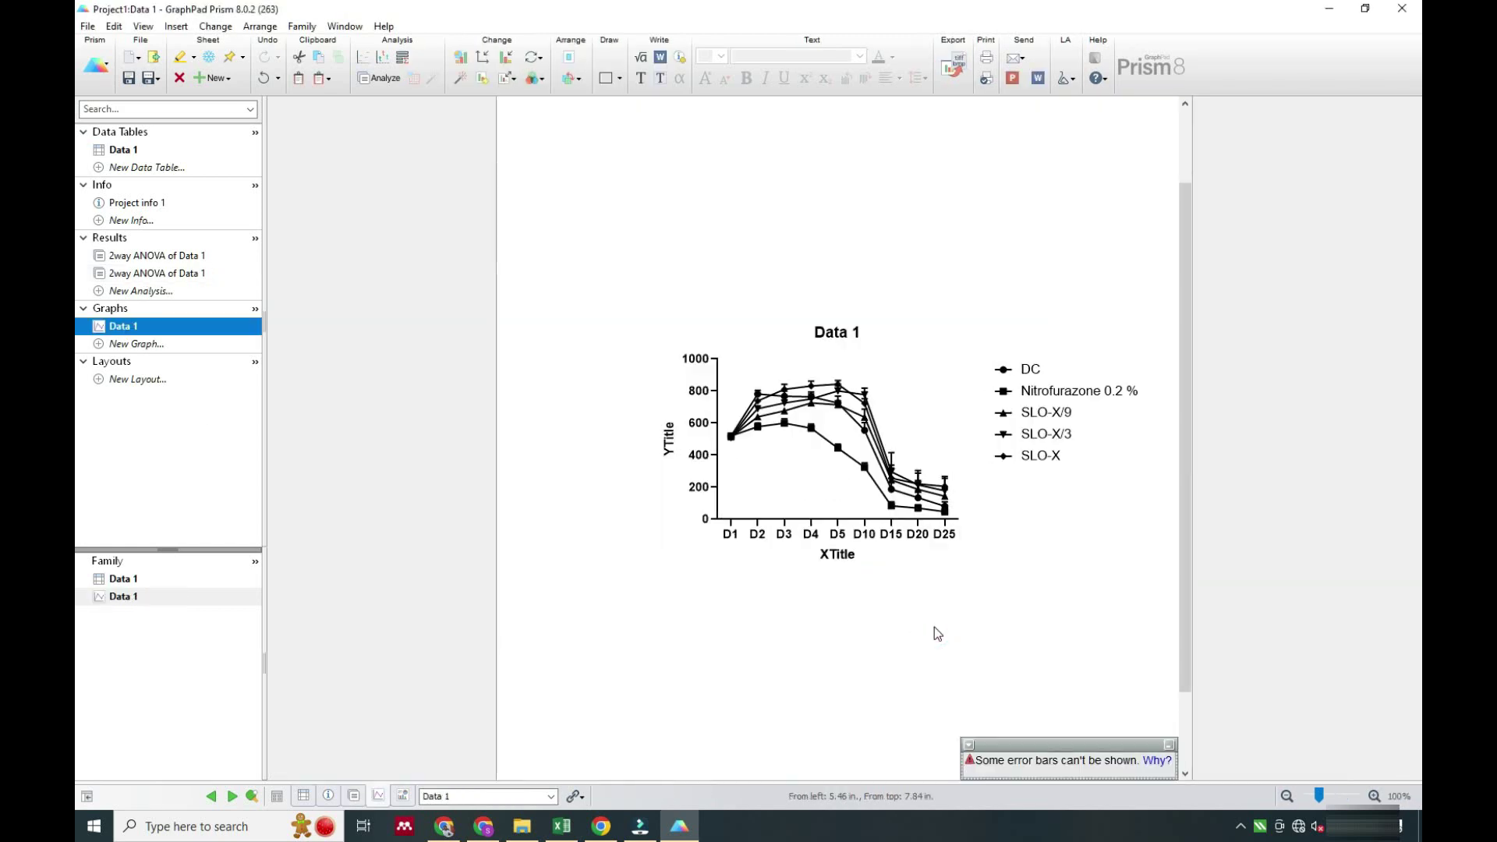
left_click(844, 553)
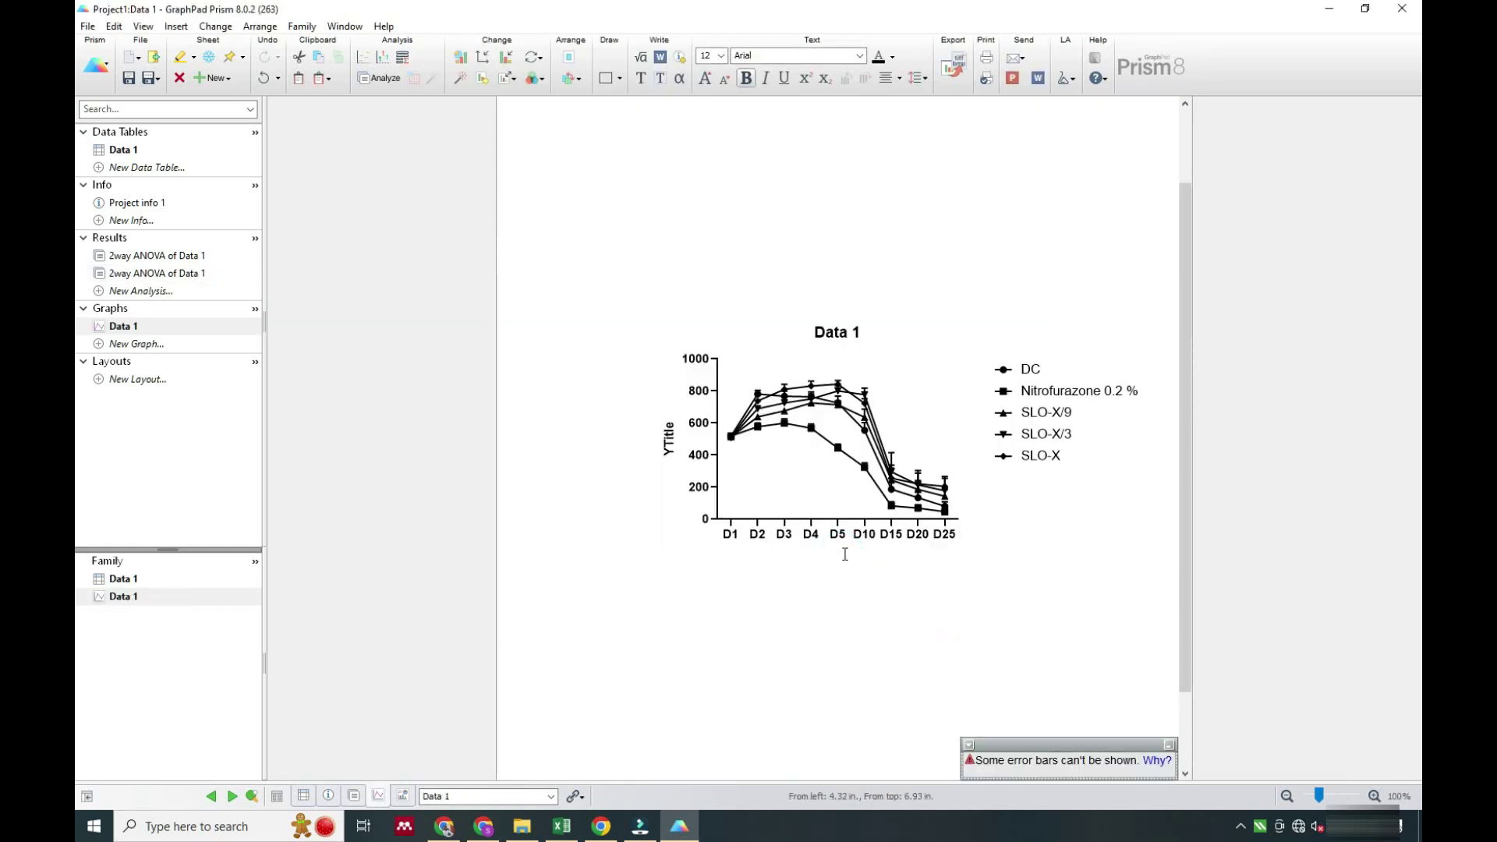
left_click(817, 612)
left_click(677, 438)
type("W")
key("Down")
key("Return")
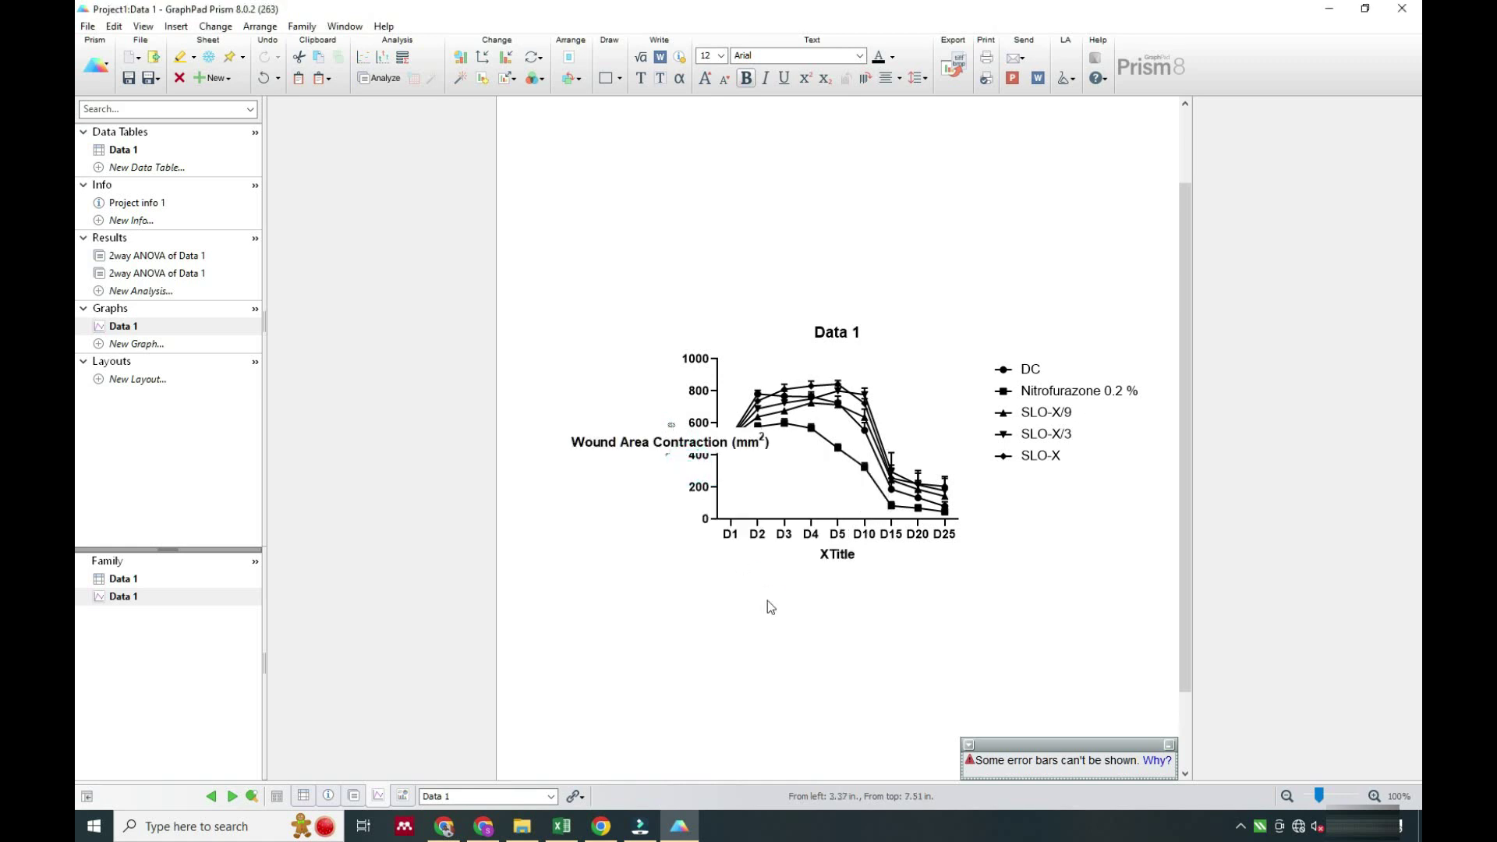
left_click(767, 601)
- Remove the Data 1 title above the graph and move the legend slightly closer to the plot
left_click(816, 343)
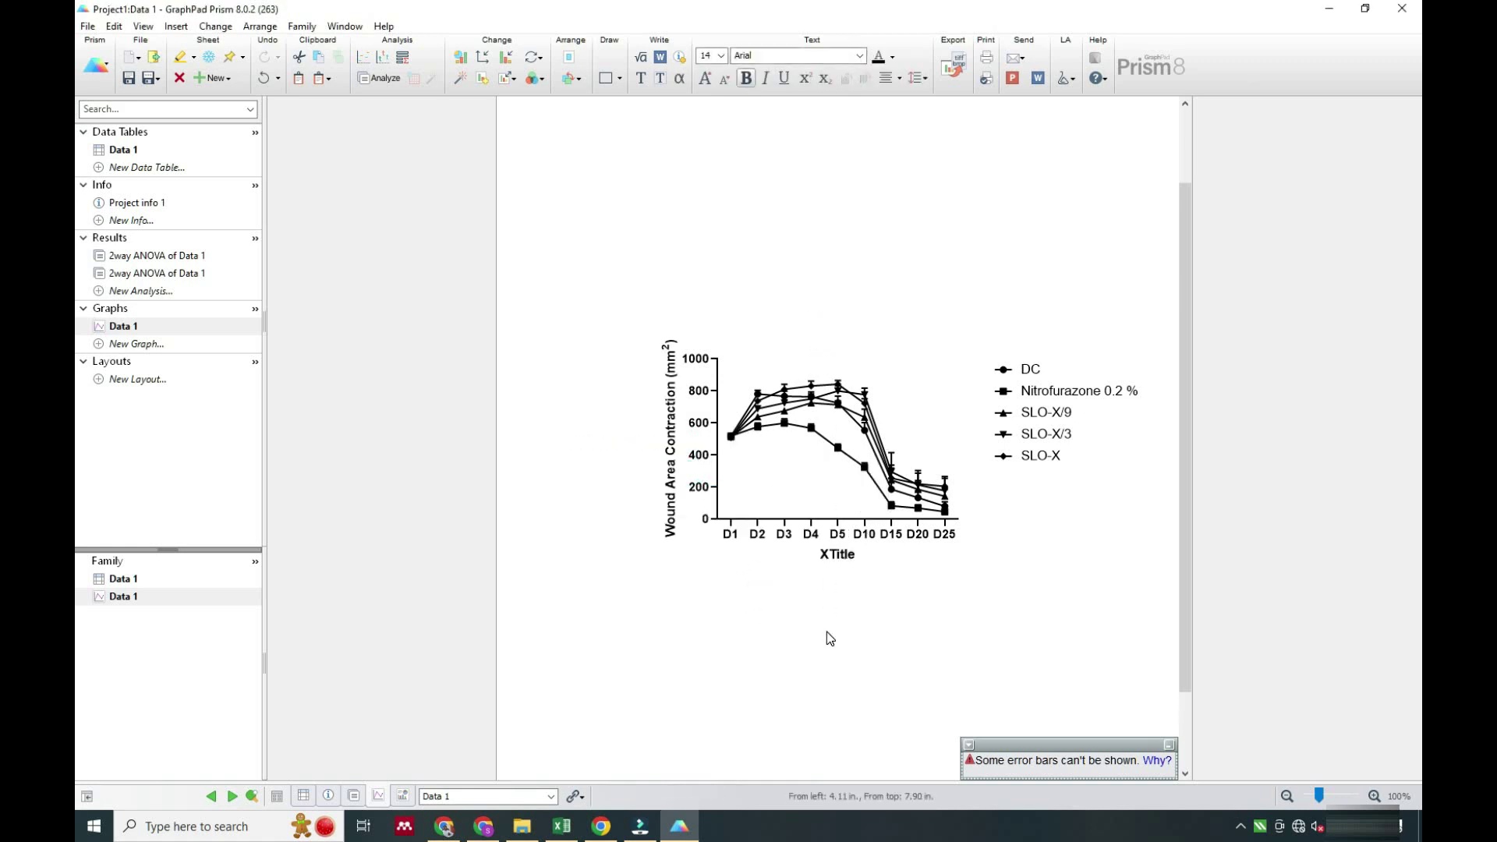
left_click(993, 348)
left_click(1012, 369)
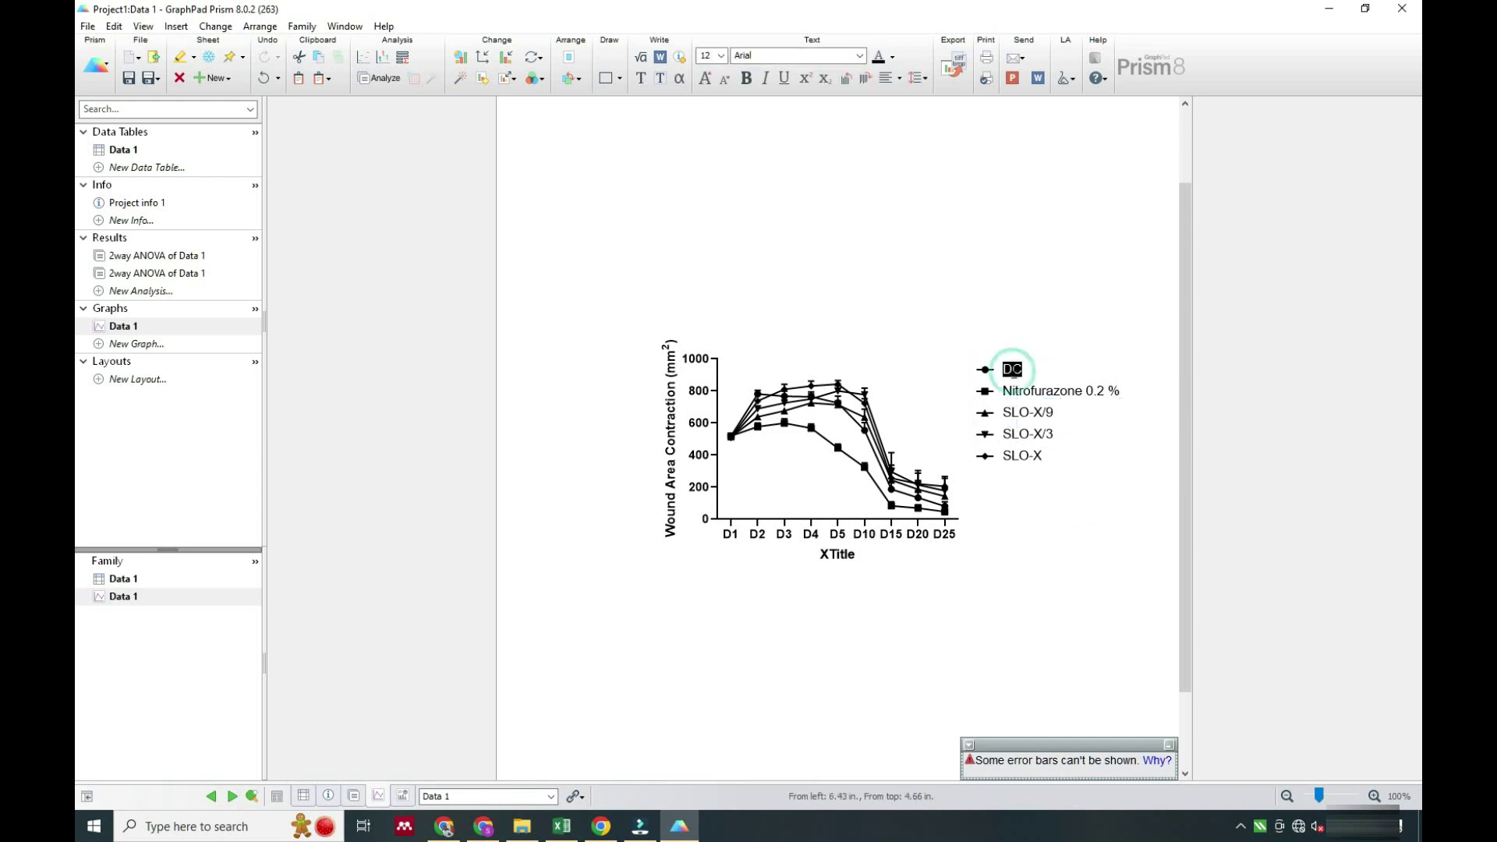
- Colour the DC data set's symbols, error bars and connecting line red
left_click(985, 370)
double_click(985, 369)
left_click(656, 297)
left_click(752, 370)
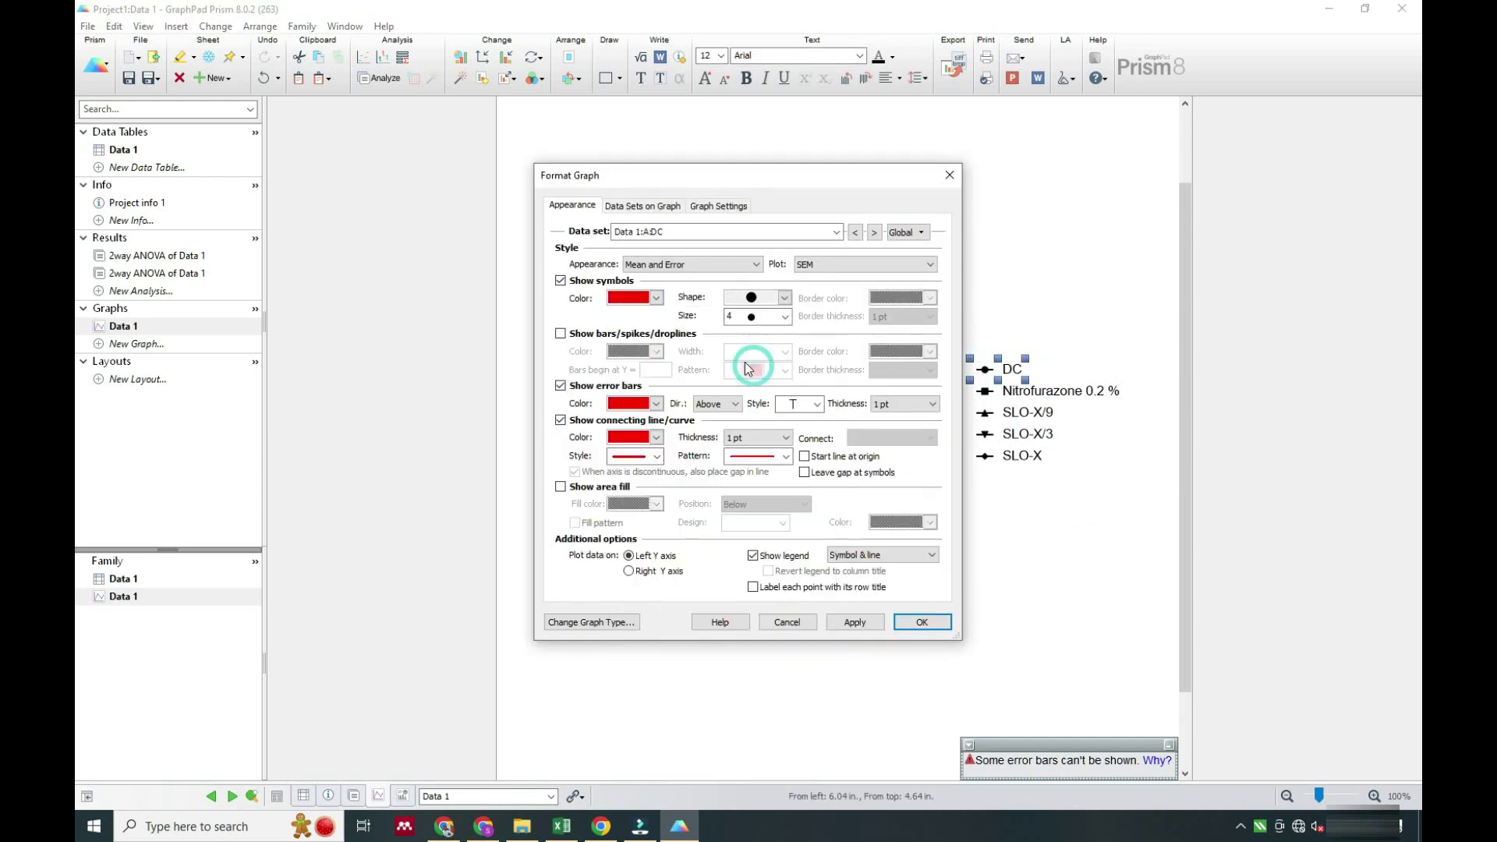
left_click(704, 231)
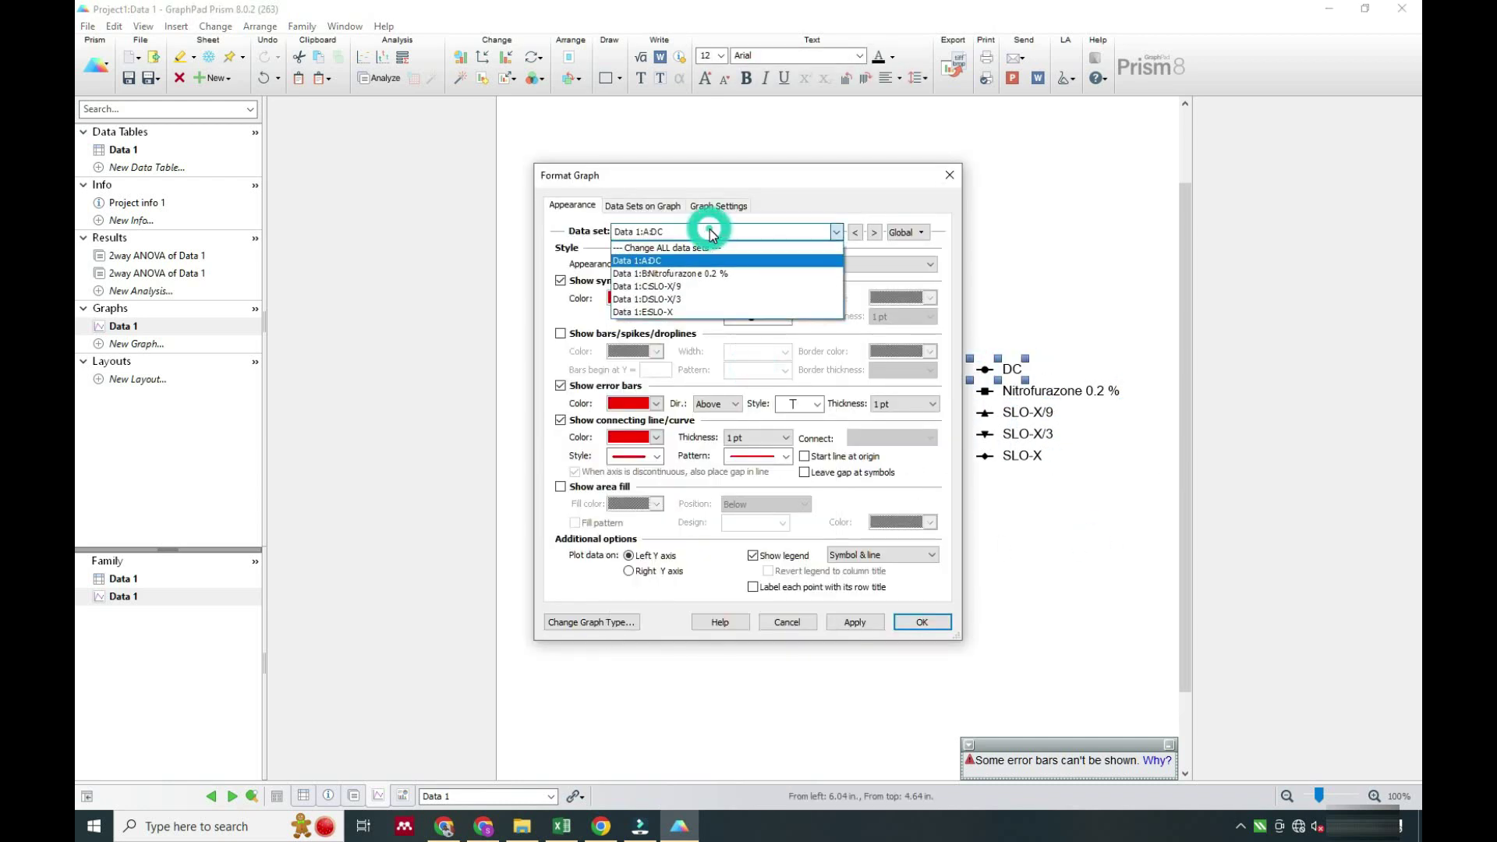
left_click(709, 231)
- Colour the Nitrofurazone 0.2 % data set's symbols, error bars and connecting line green
left_click(874, 232)
left_click(656, 297)
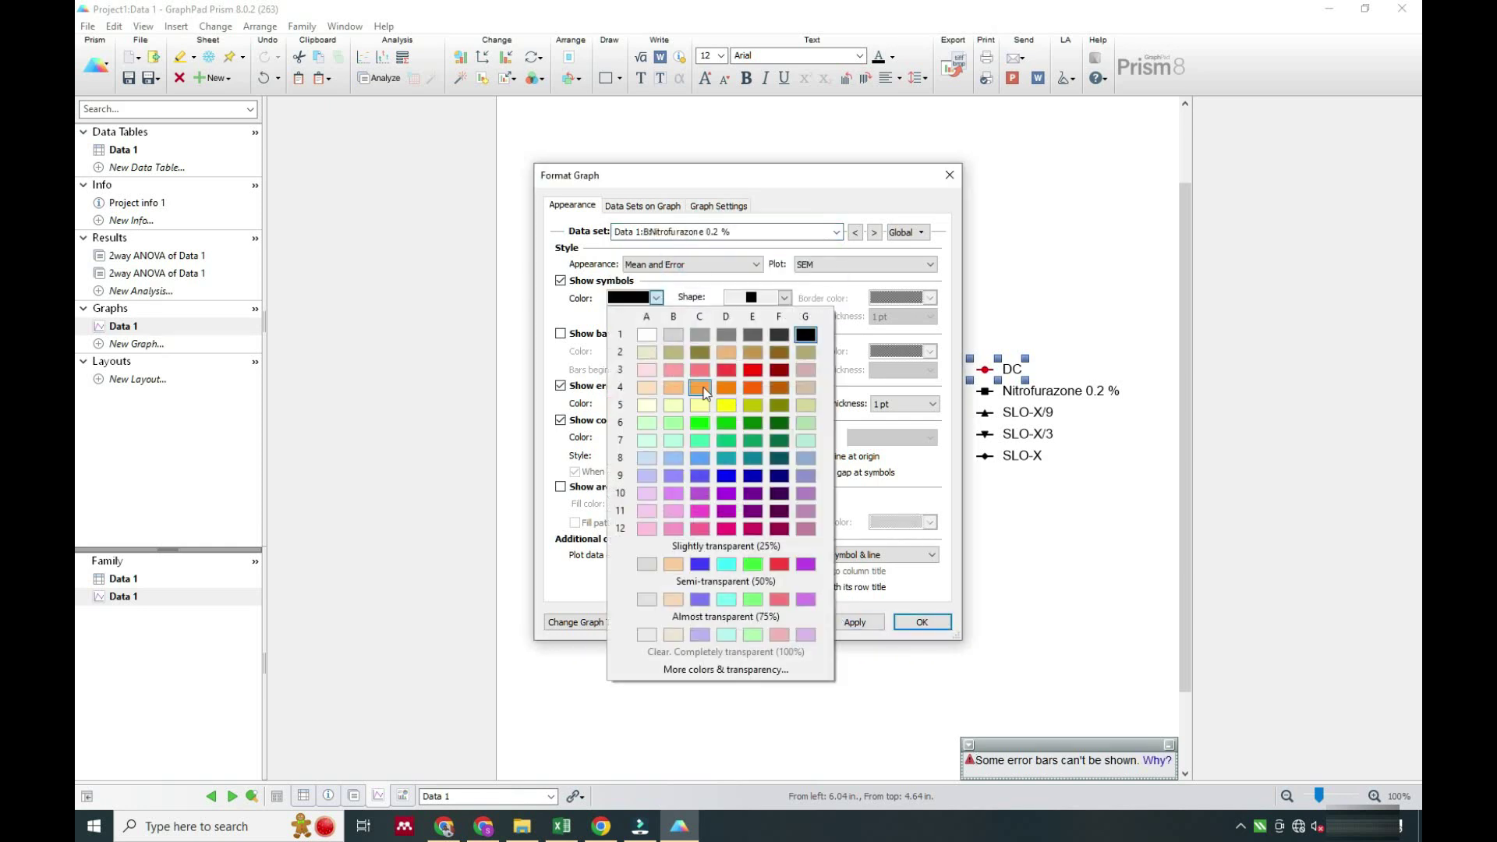
left_click(726, 422)
left_click(854, 623)
- Colour the SLO-X/9 data set's symbols, error bars and connecting line orange
left_click(874, 232)
left_click(657, 298)
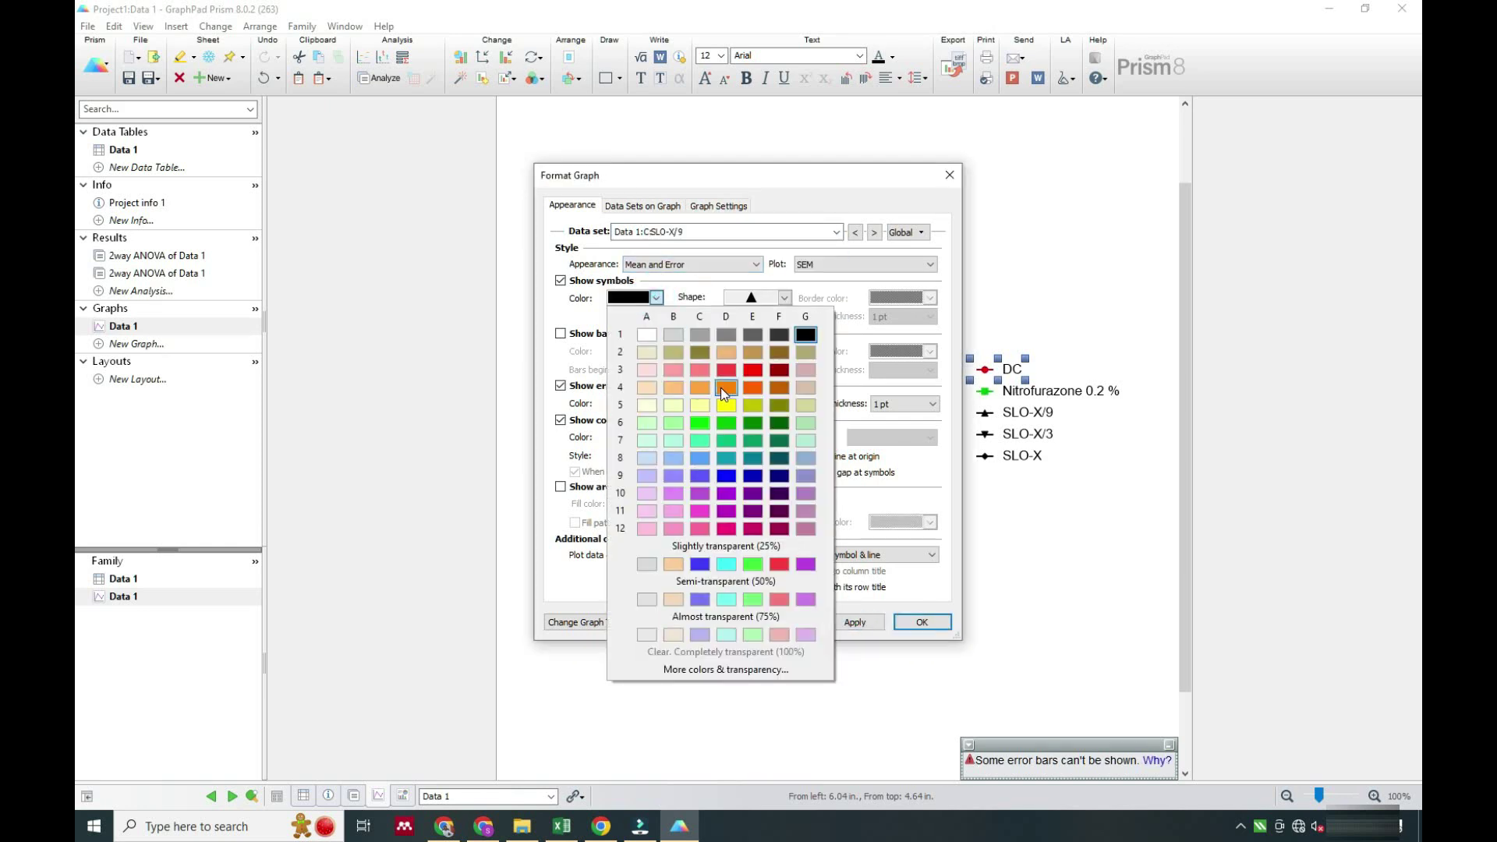
left_click(726, 387)
left_click(855, 622)
- Colour the SLO-X/3 data set's symbols, error bars and connecting line brownish dark orange
left_click(836, 232)
left_click(686, 303)
left_click(657, 297)
left_click(747, 386)
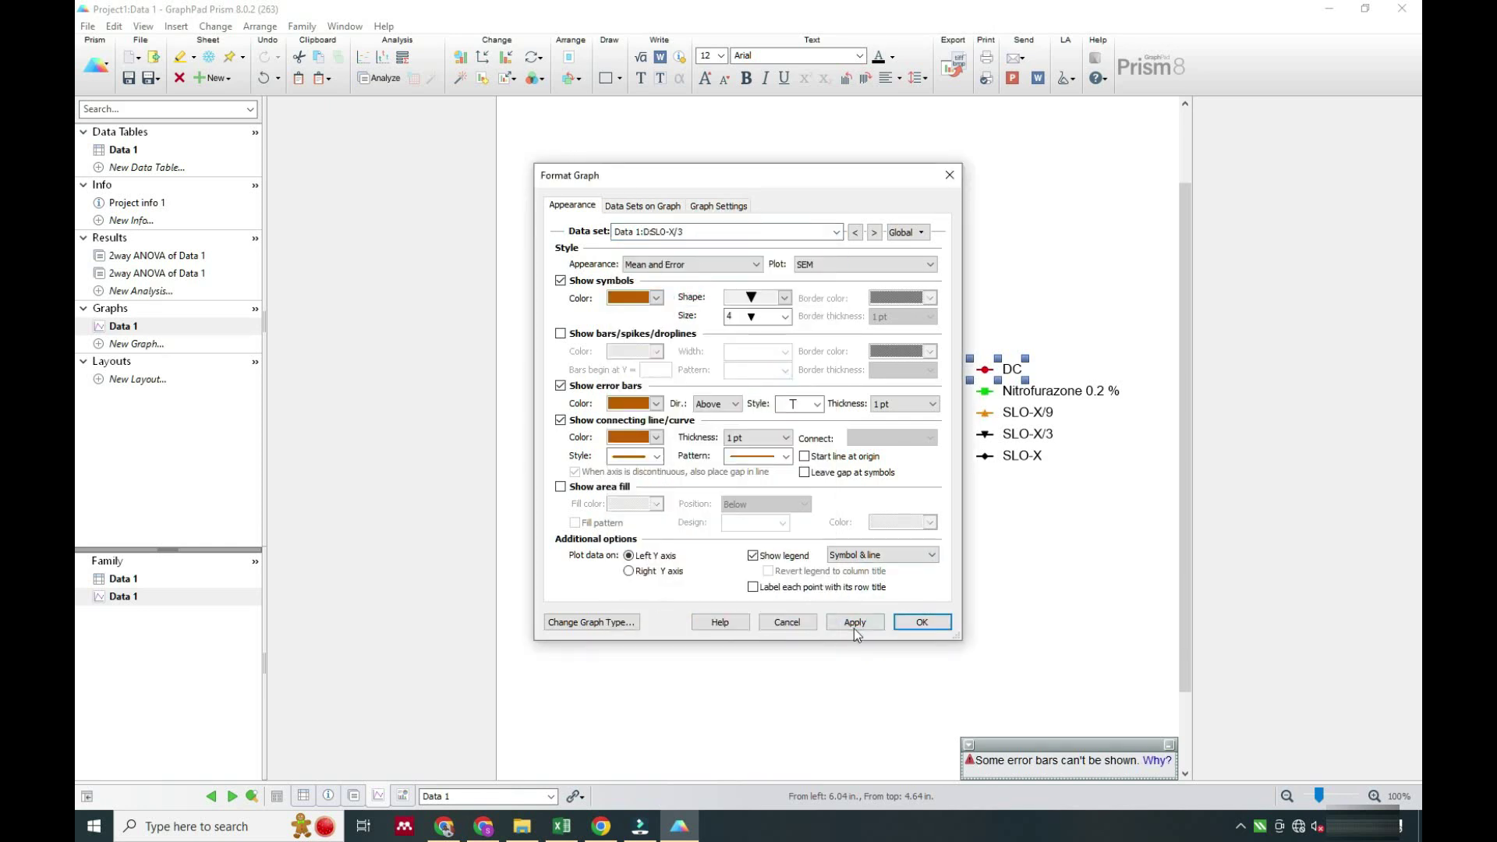
left_click(854, 628)
- Colour the SLO-X data set's symbols, error bars and connecting line dark red and close the graph formatting
left_click(704, 237)
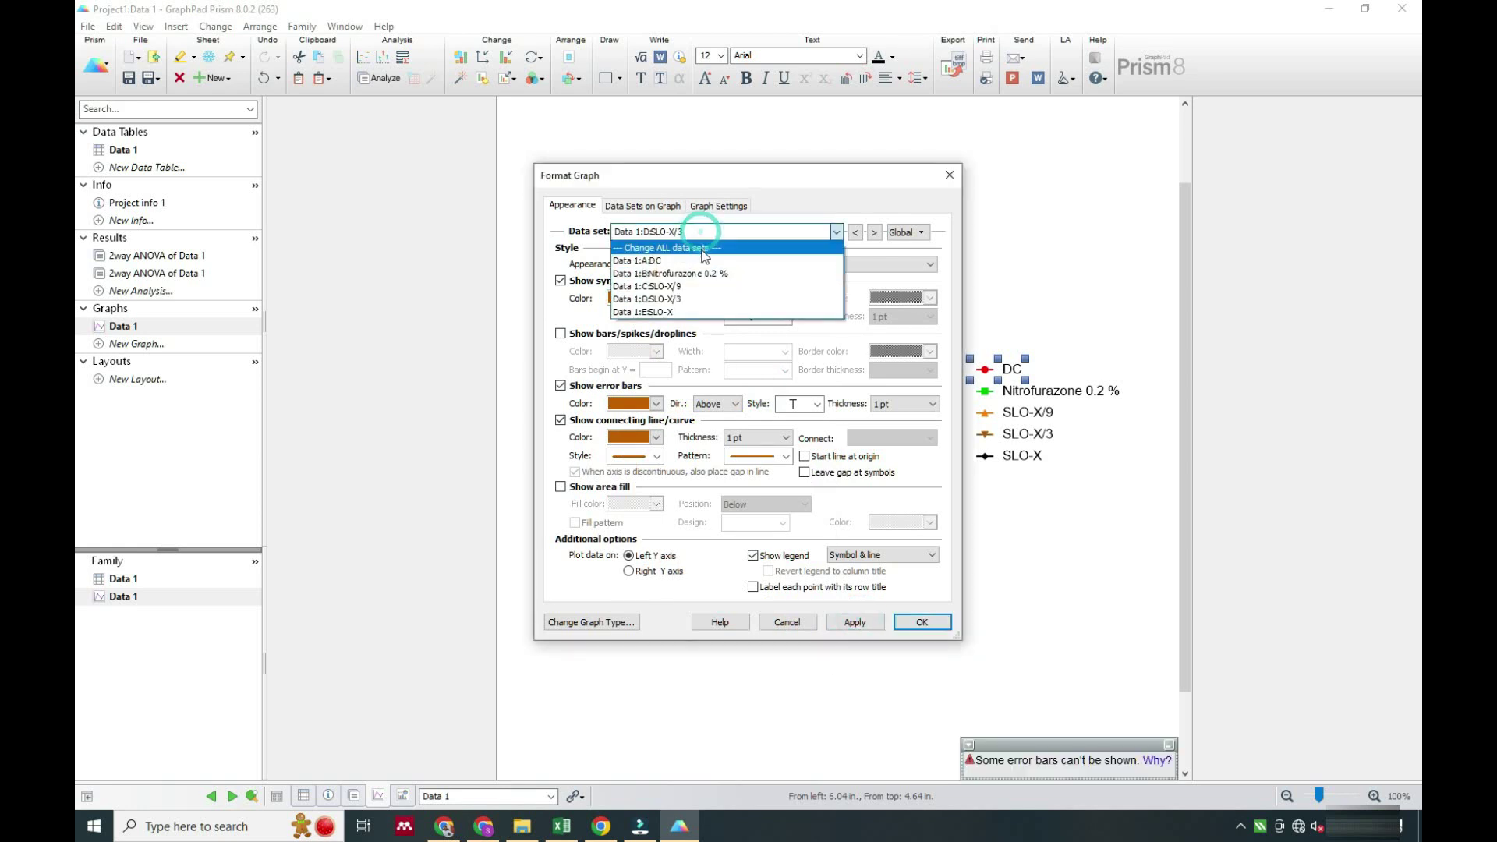
left_click(667, 306)
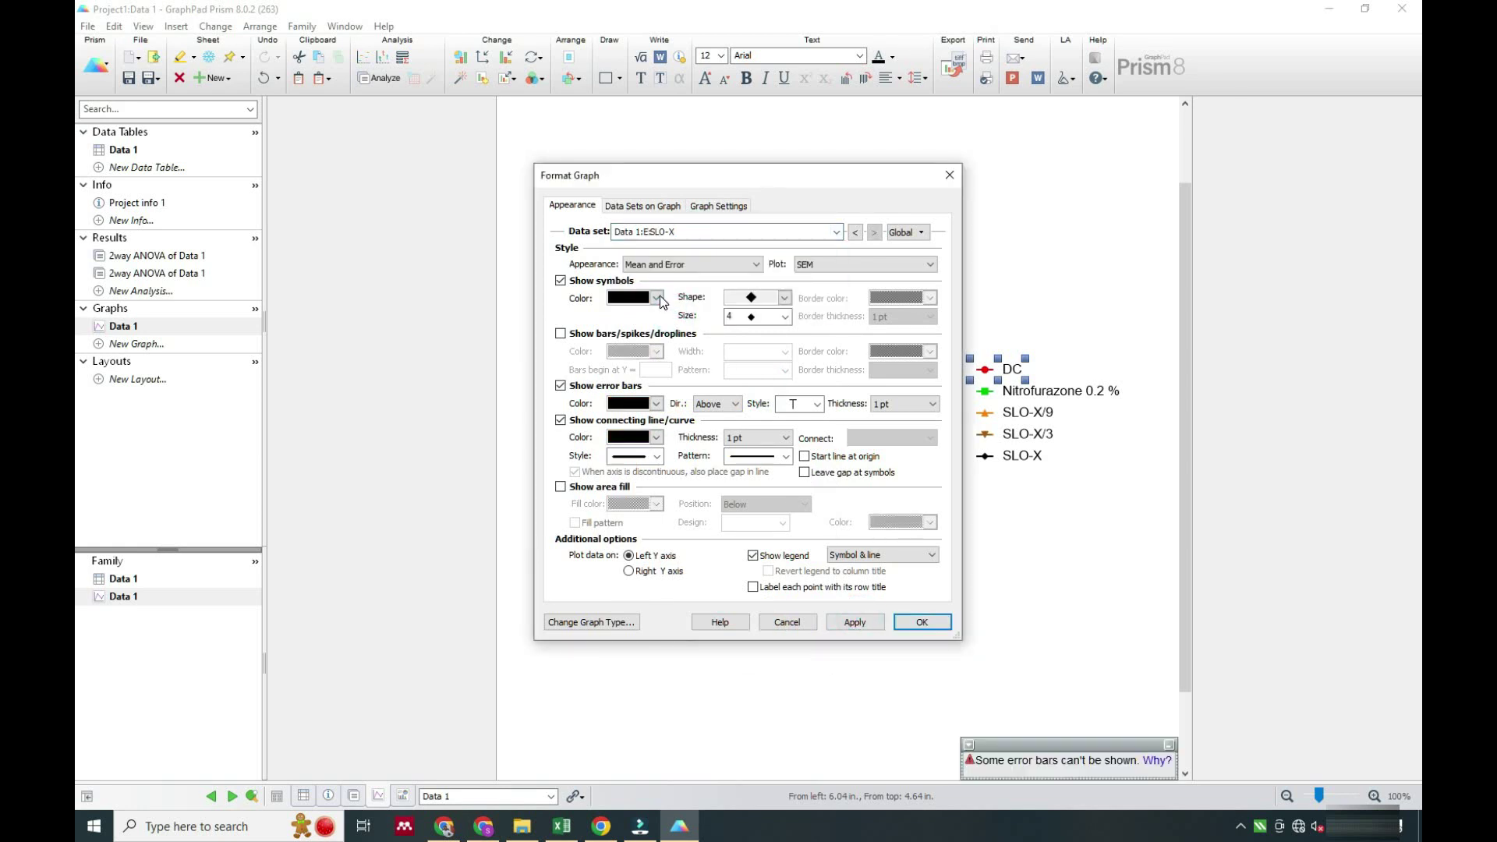
left_click(658, 297)
left_click(777, 370)
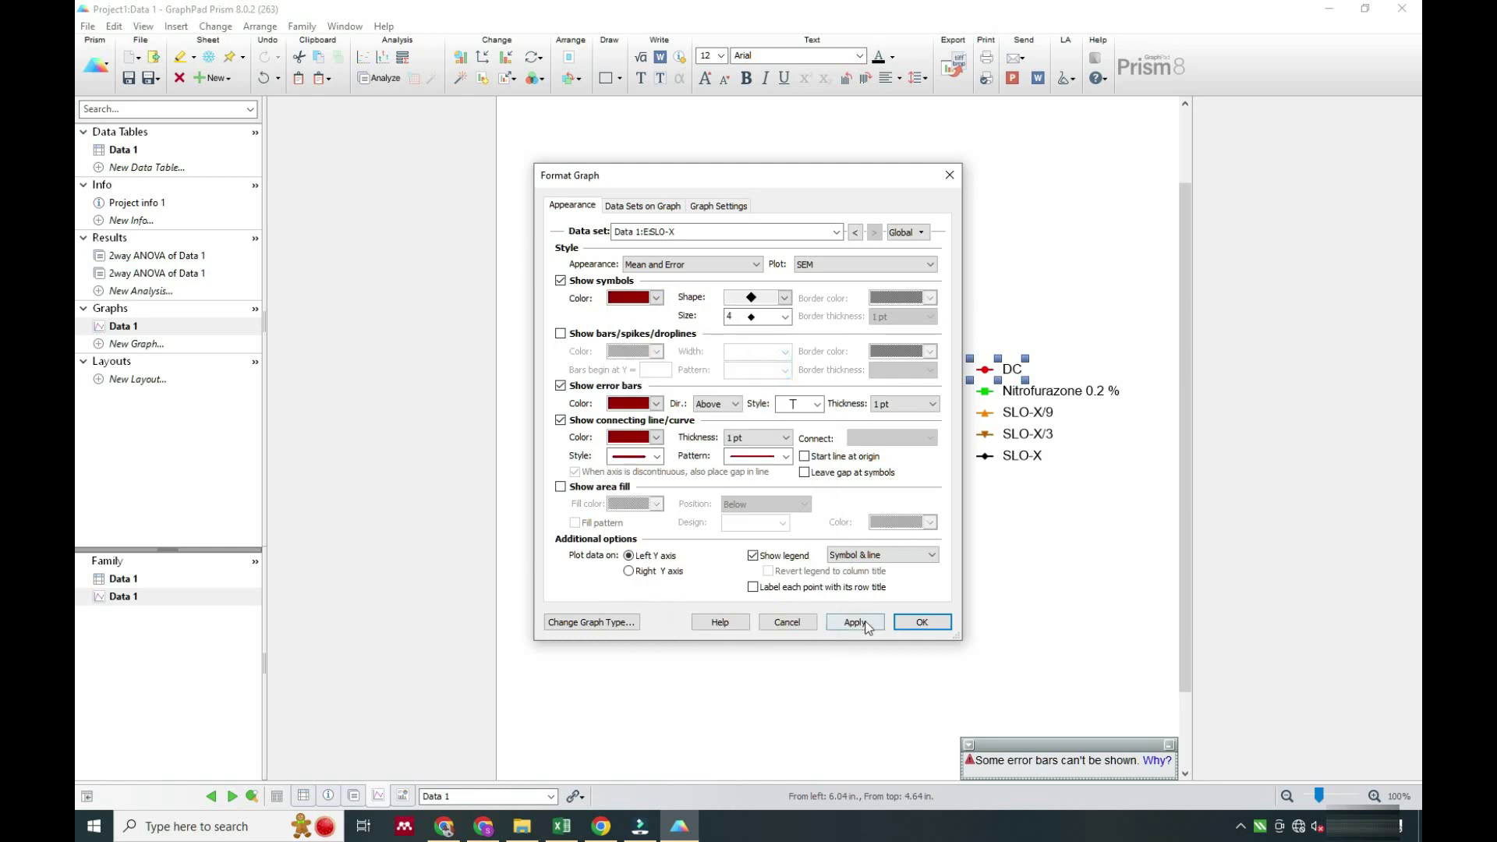
left_click(856, 621)
left_click(921, 621)
left_click(1009, 607)
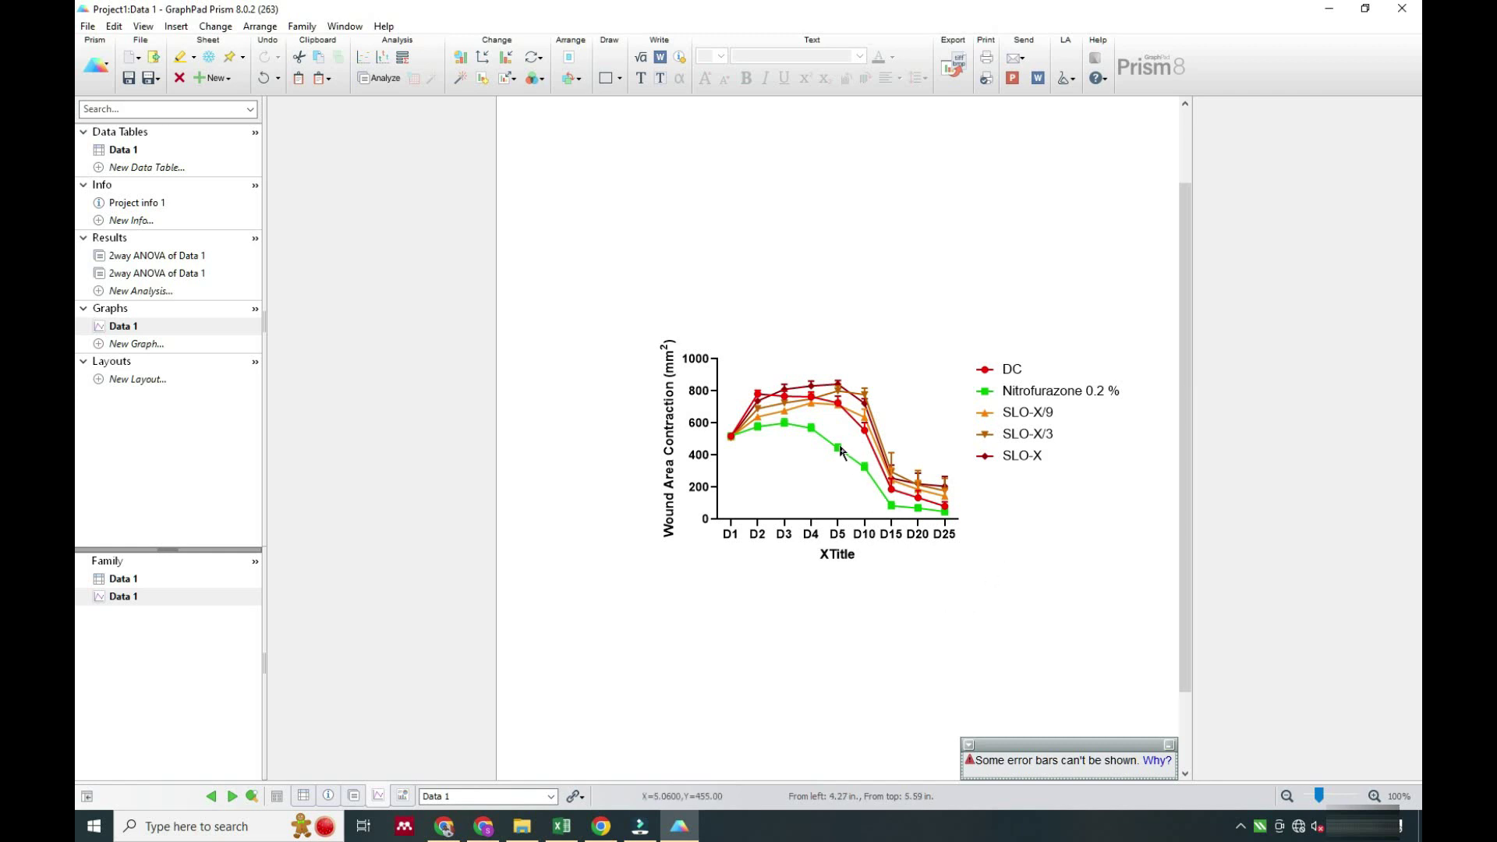
- Delete the placeholder title of the graph's X axis
double_click(839, 554)
key("Delete")
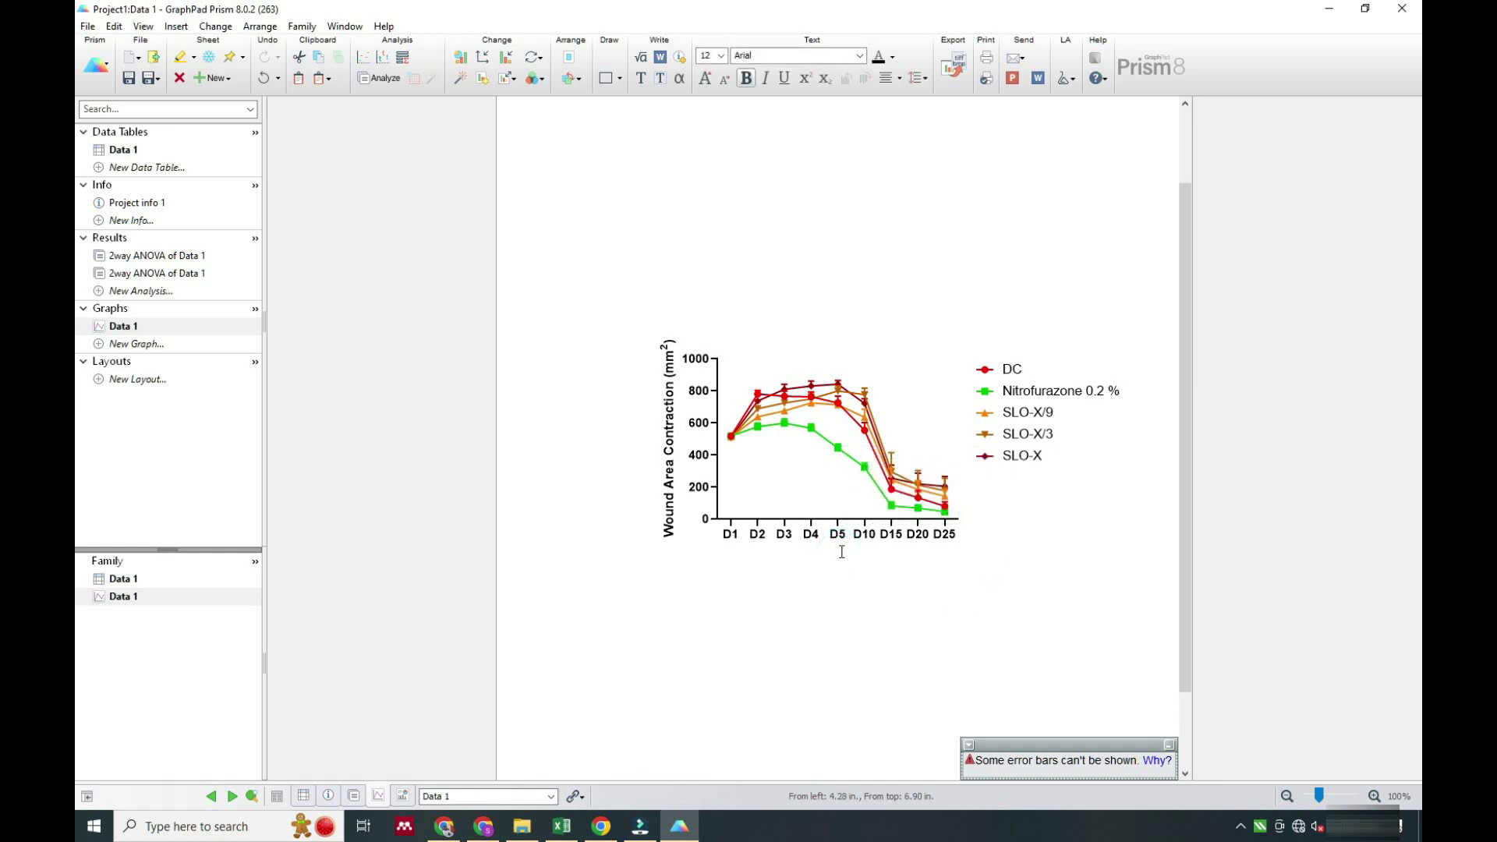
left_click(850, 594)
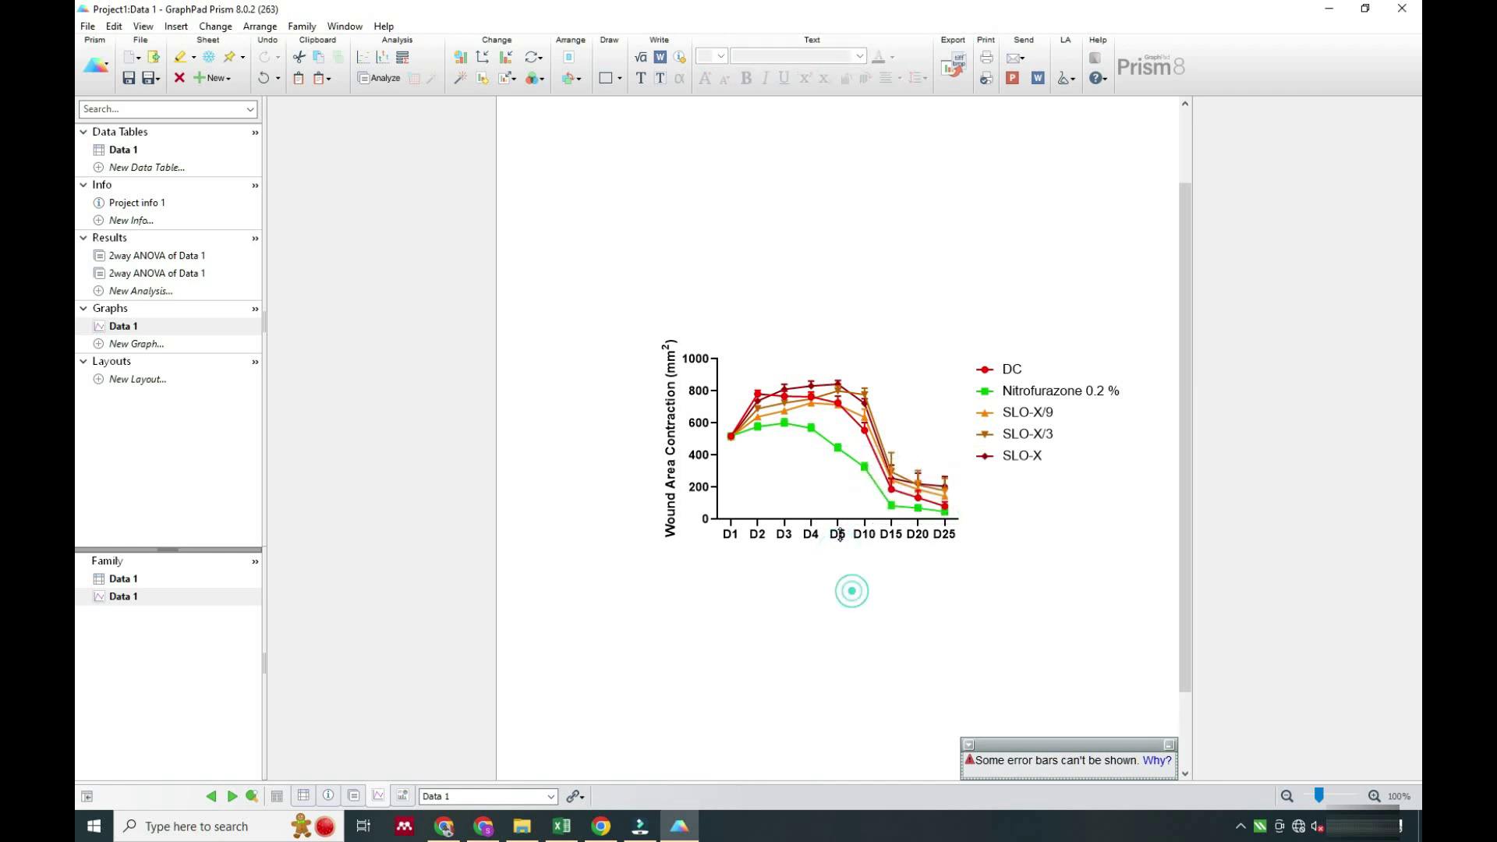
- Add a "**" significance label at the D5 point of the Nitrofurazone 0.2 % curve
left_click(837, 450)
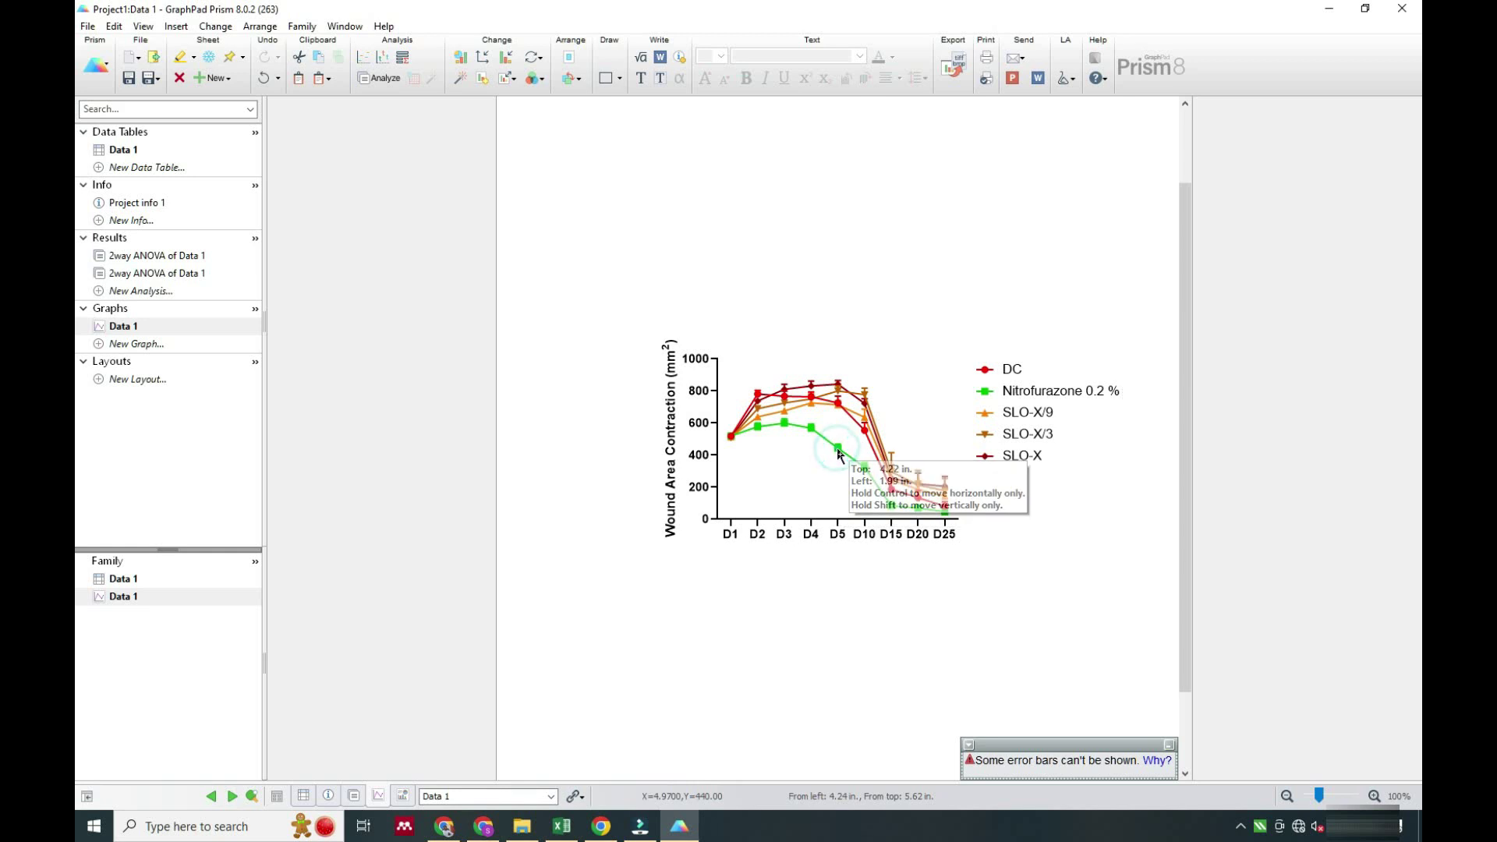
left_click(641, 78)
left_click(834, 459)
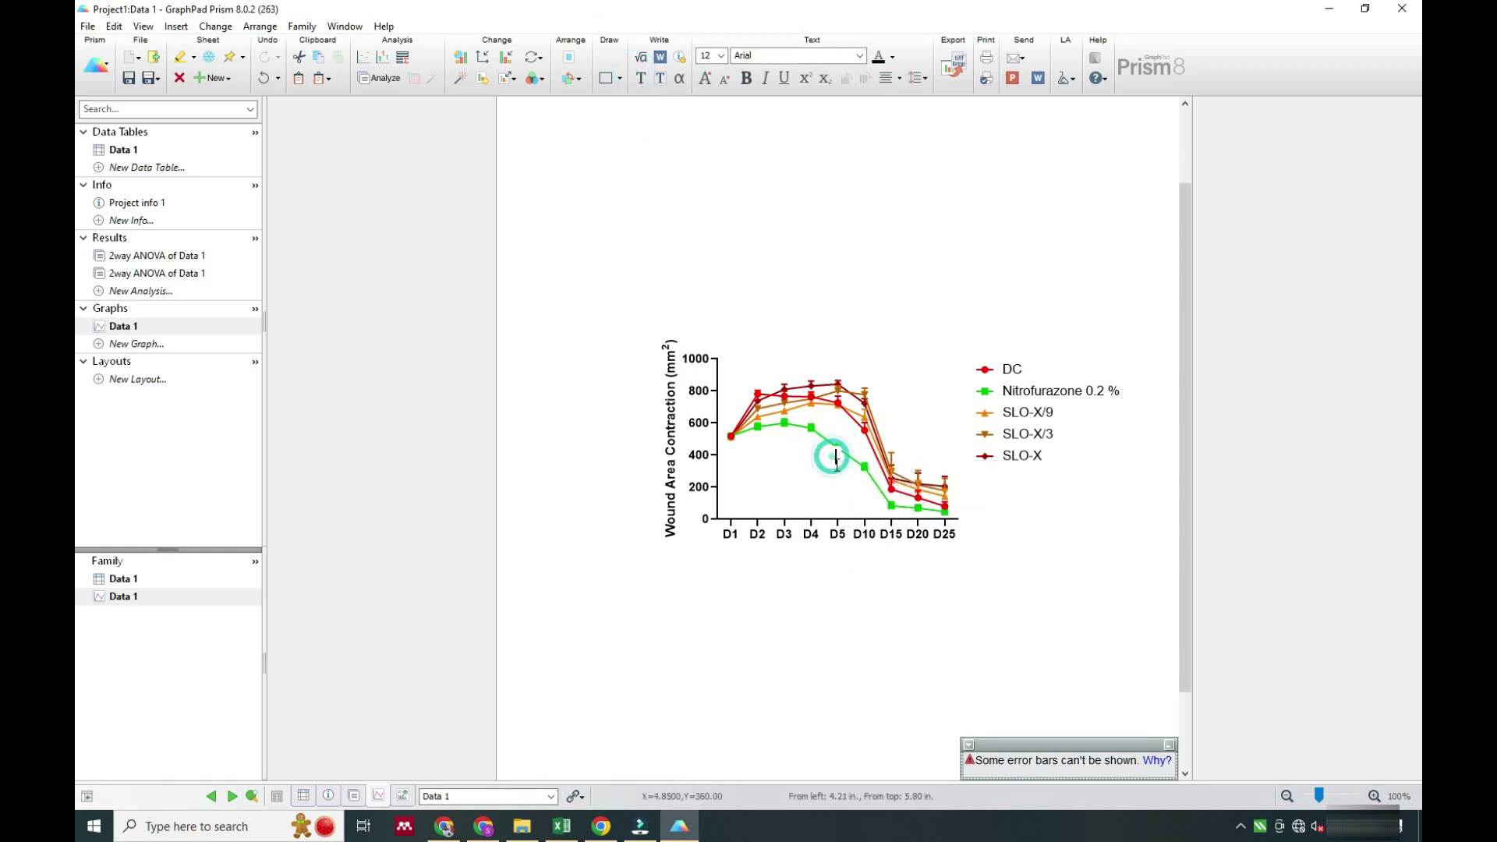
left_click(844, 538)
- Set the font size of the "**" label to 20
left_click(837, 450)
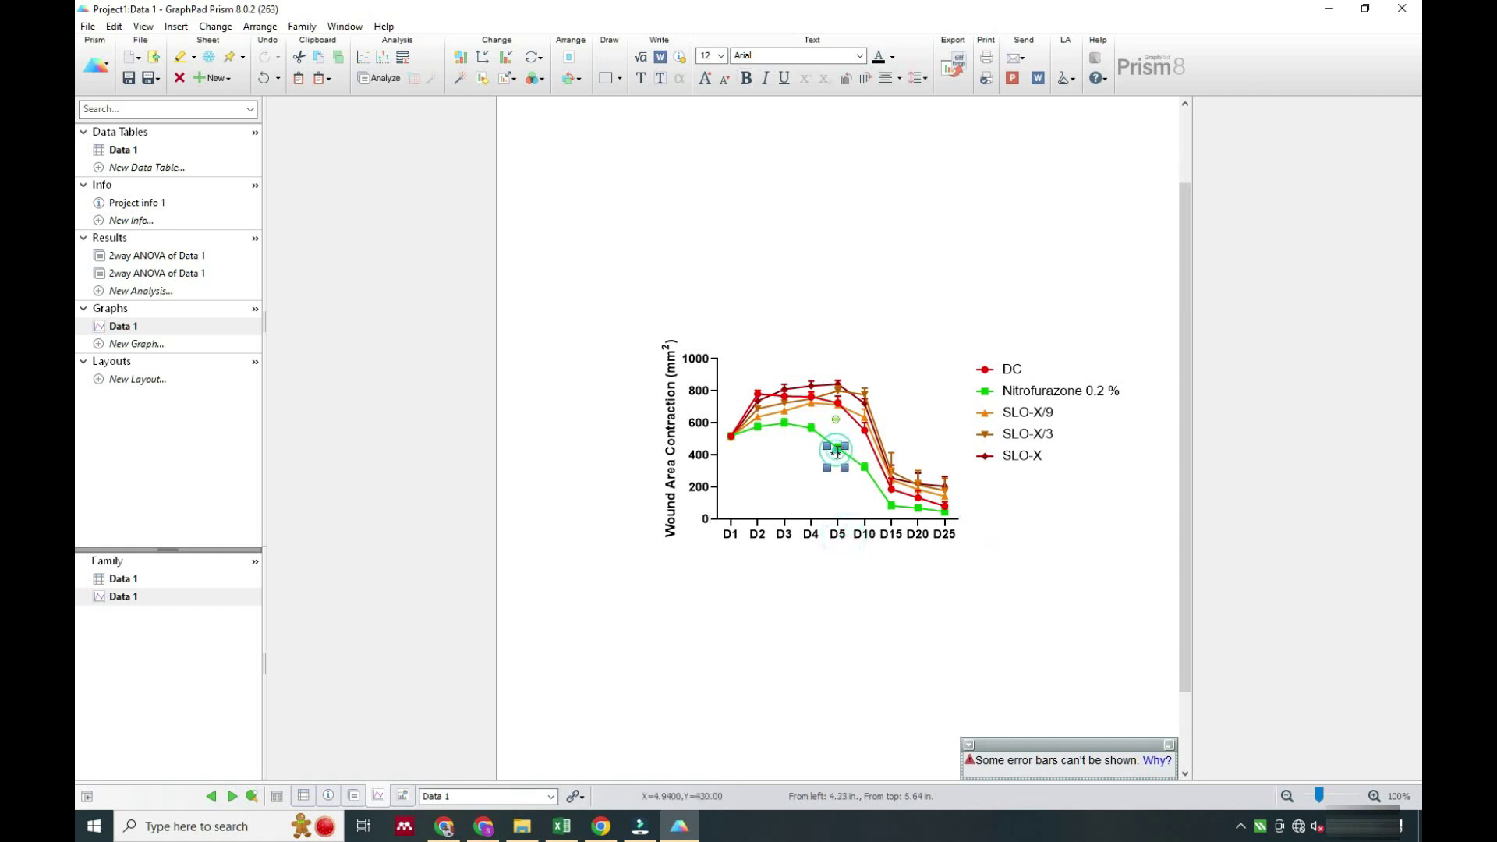
left_click(773, 57)
left_click(860, 58)
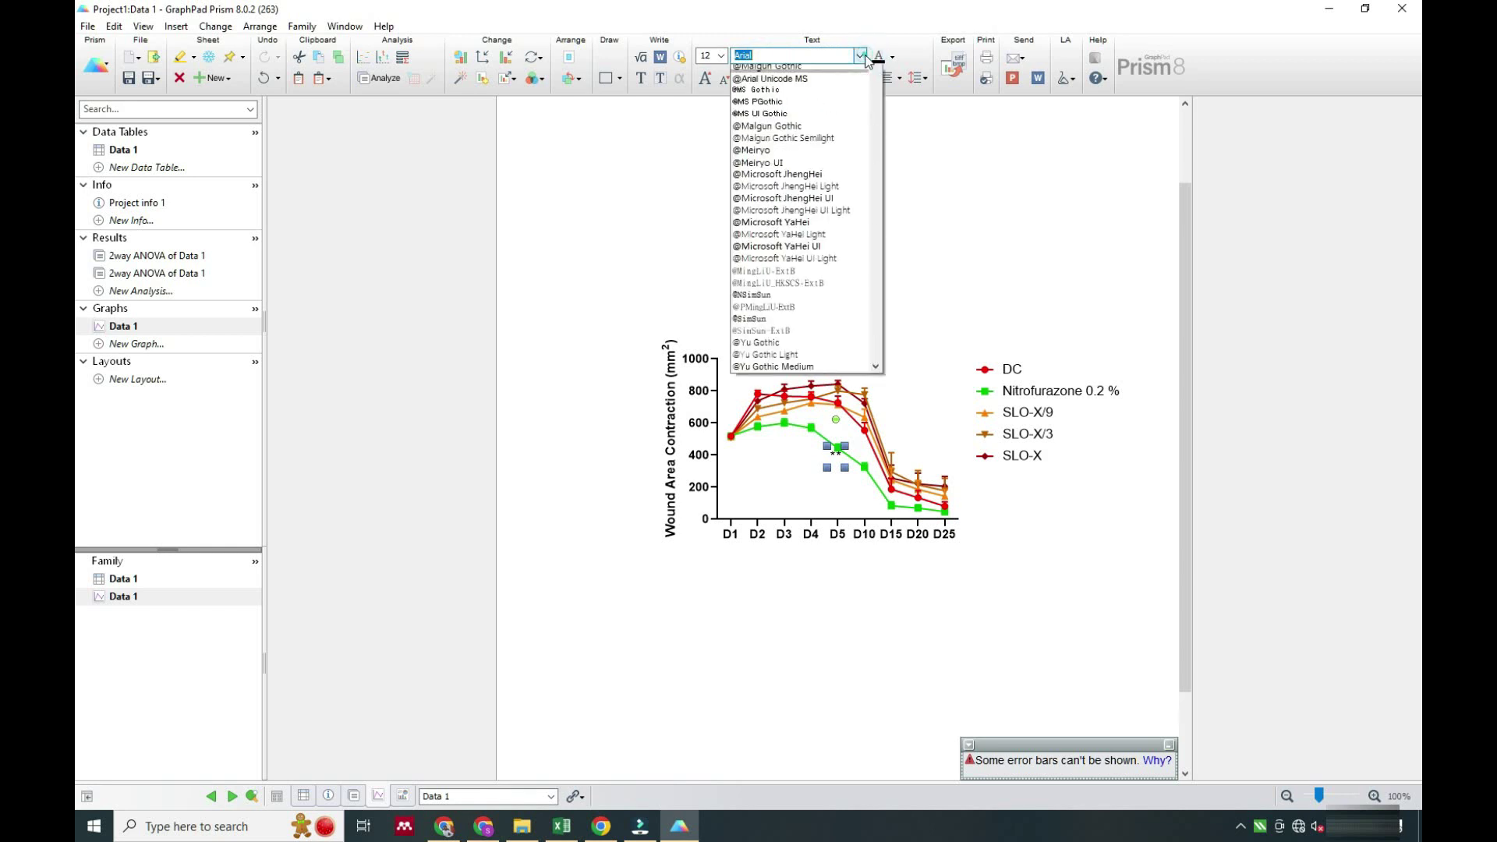
left_click(861, 57)
left_click(721, 56)
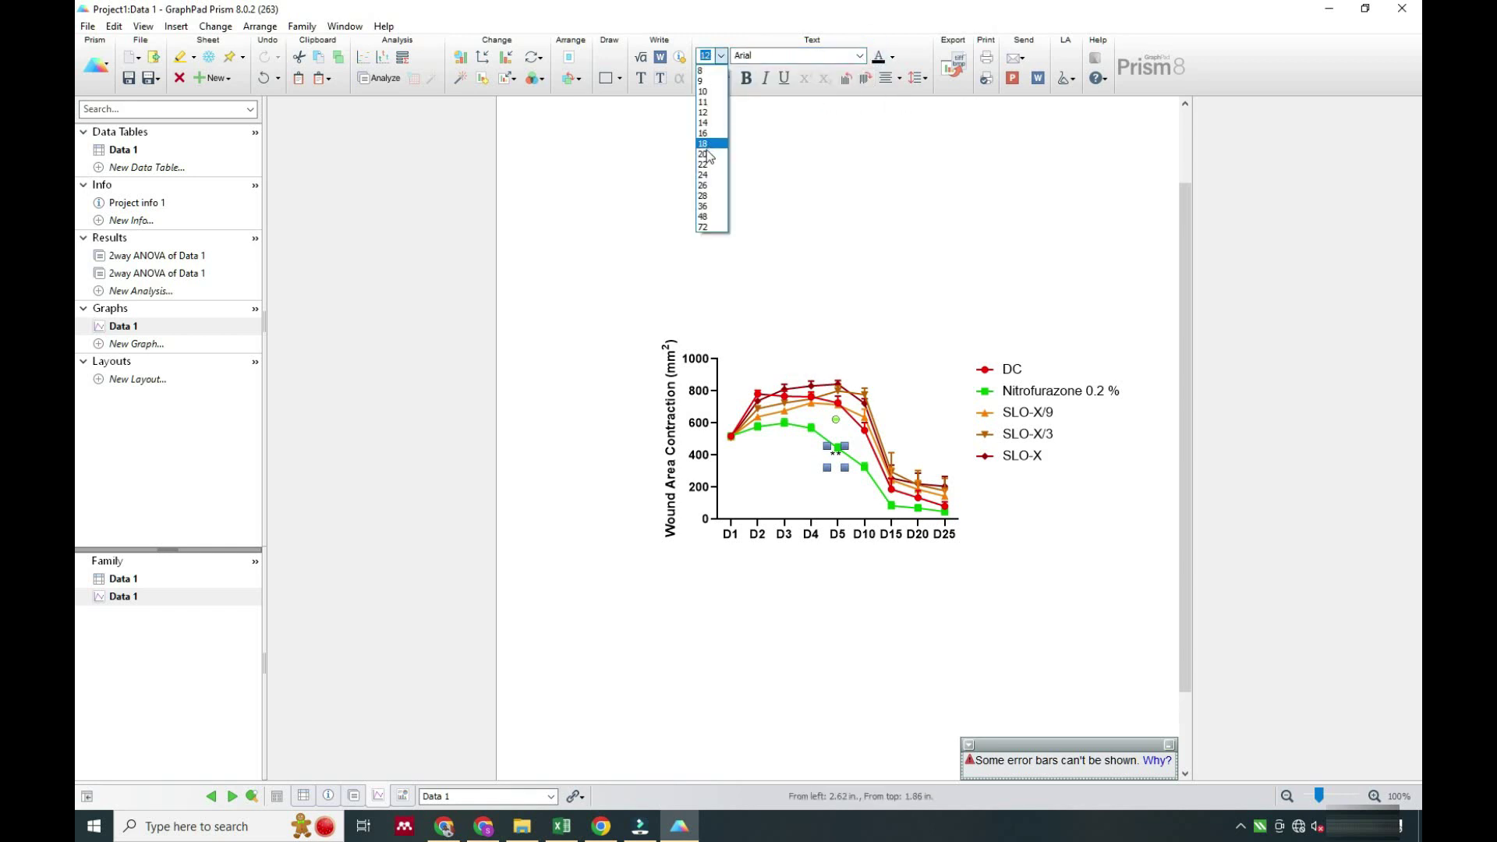
left_click(708, 164)
- Nudge the "**" label into place just below the D5 point of the Nitrofurazone 0.2 % curve
left_click_drag(836, 456, 827, 453)
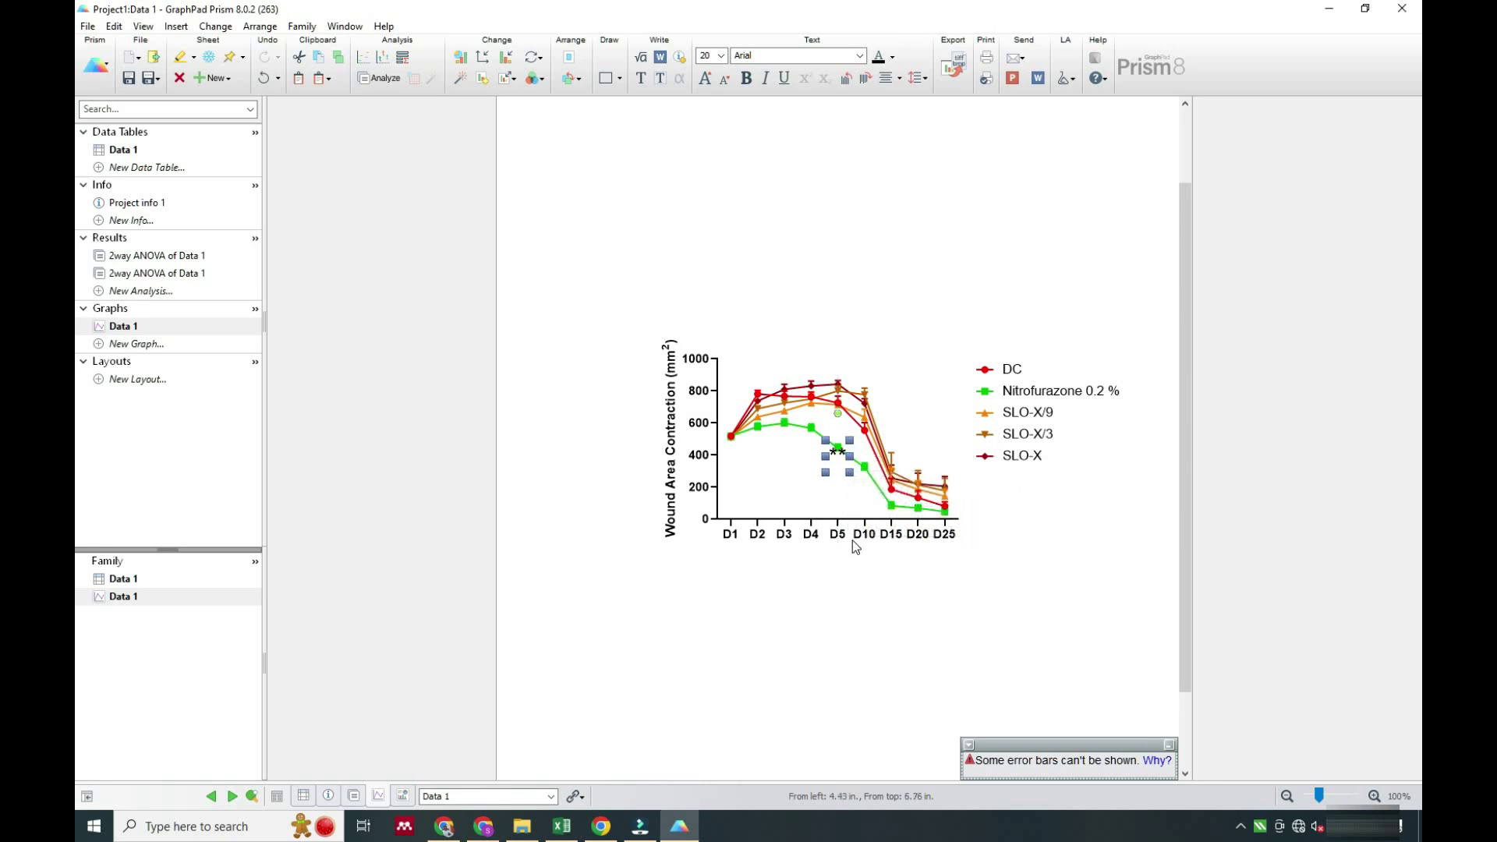
key("Down")
key("Down")
key("Down")
key("Down")
key("Down")
key("Down")
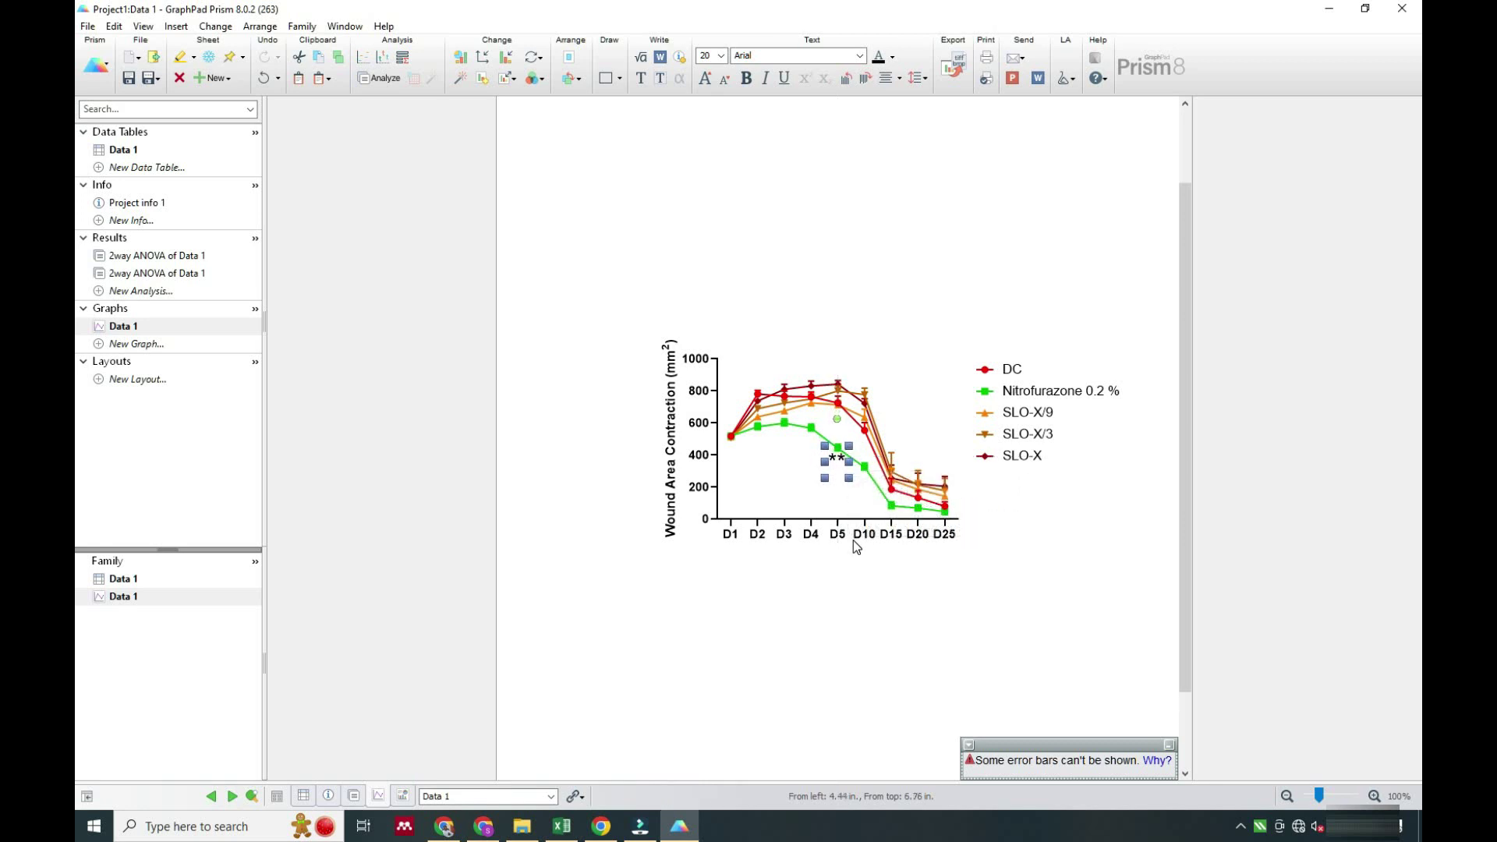
key("Left")
left_click(980, 582)
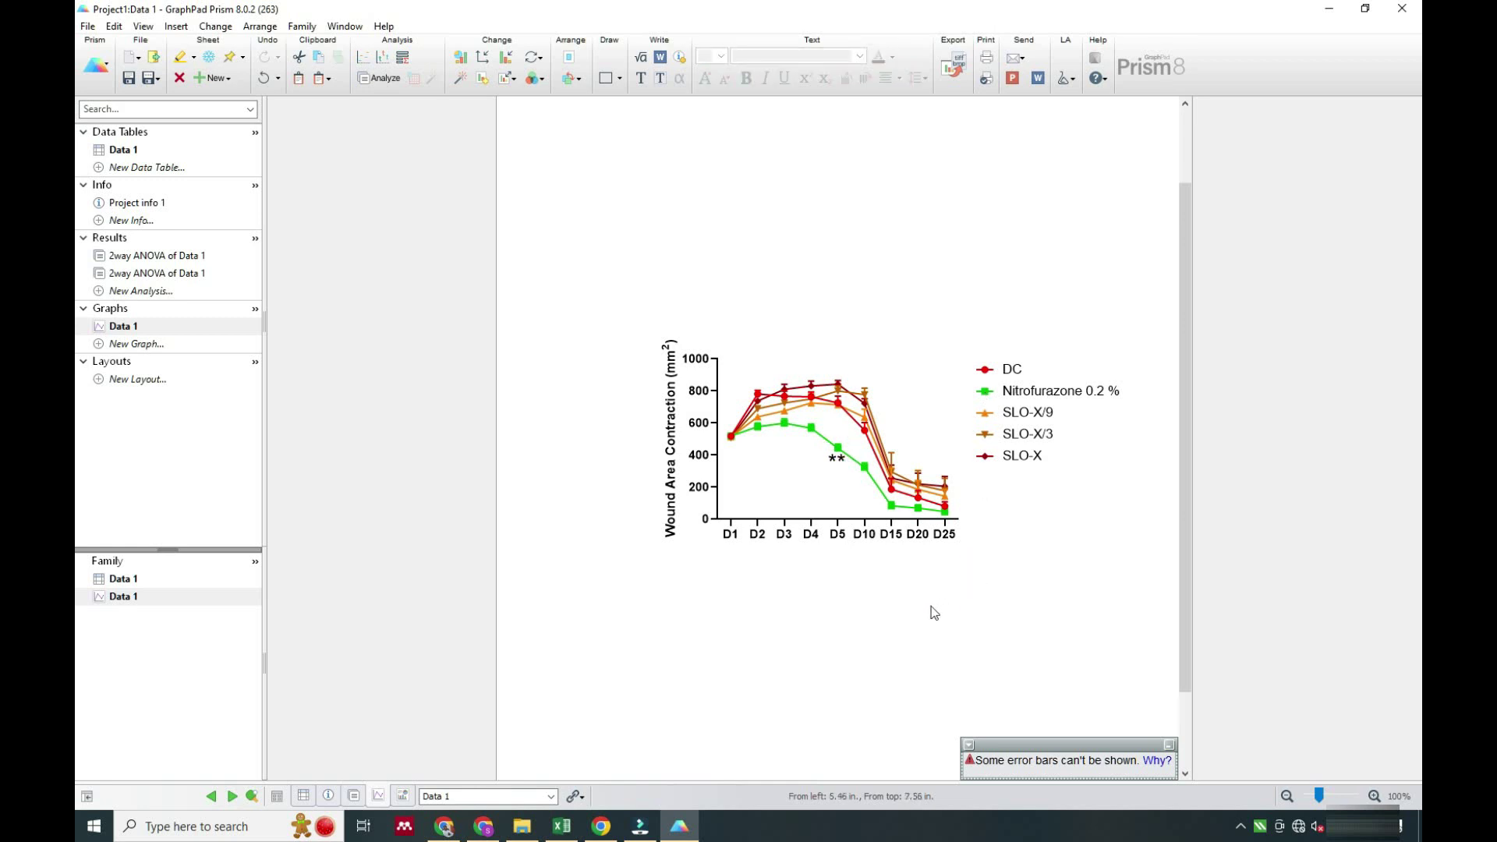
- Change the "**" label's text colour to green to match the Nitrofurazone 0.2 % curve
right_click(836, 460)
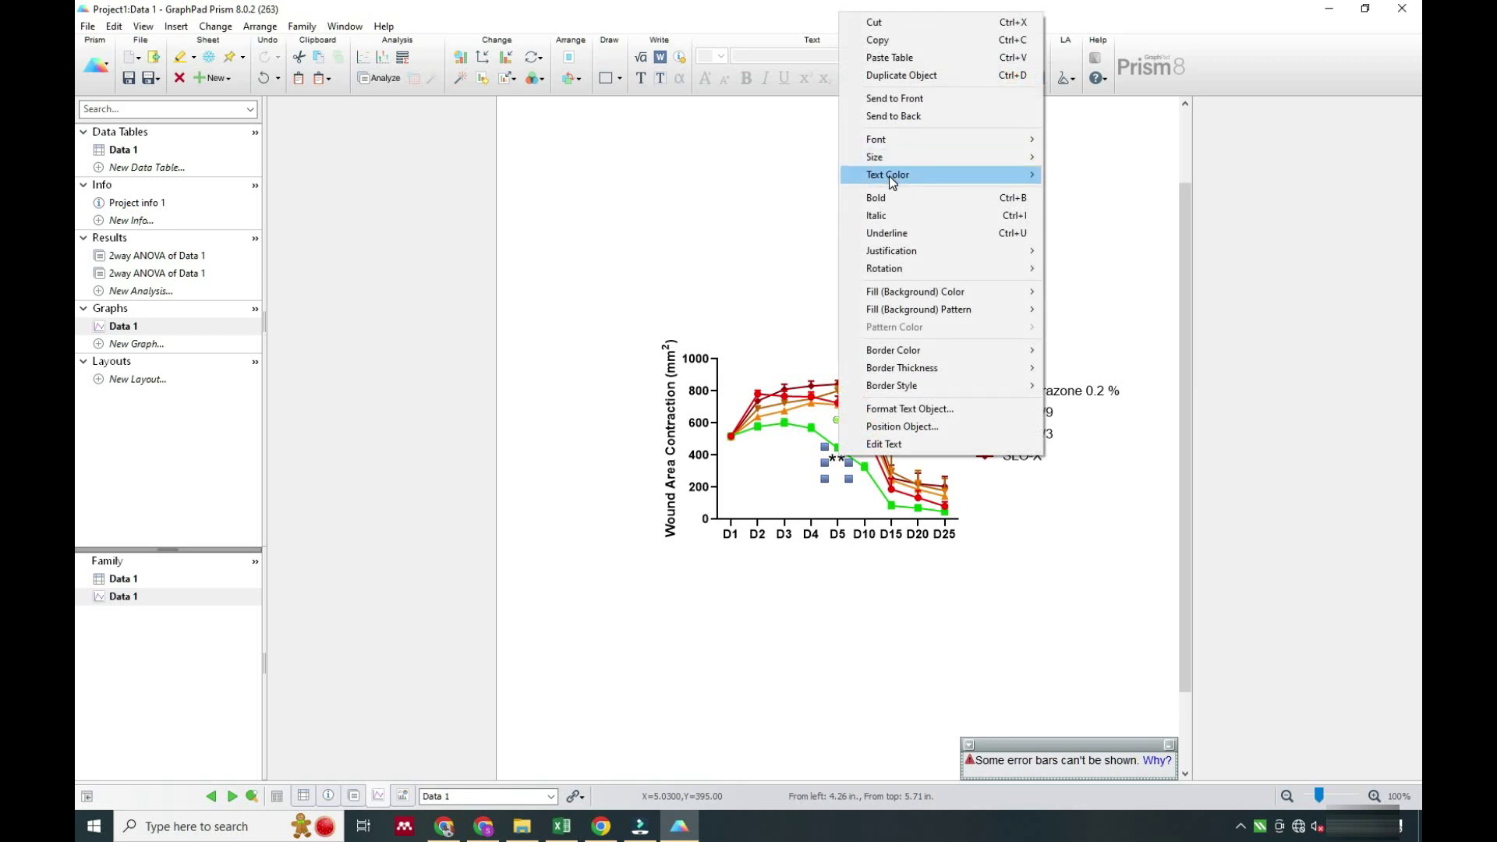
mouse_move(889, 175)
left_click(1183, 294)
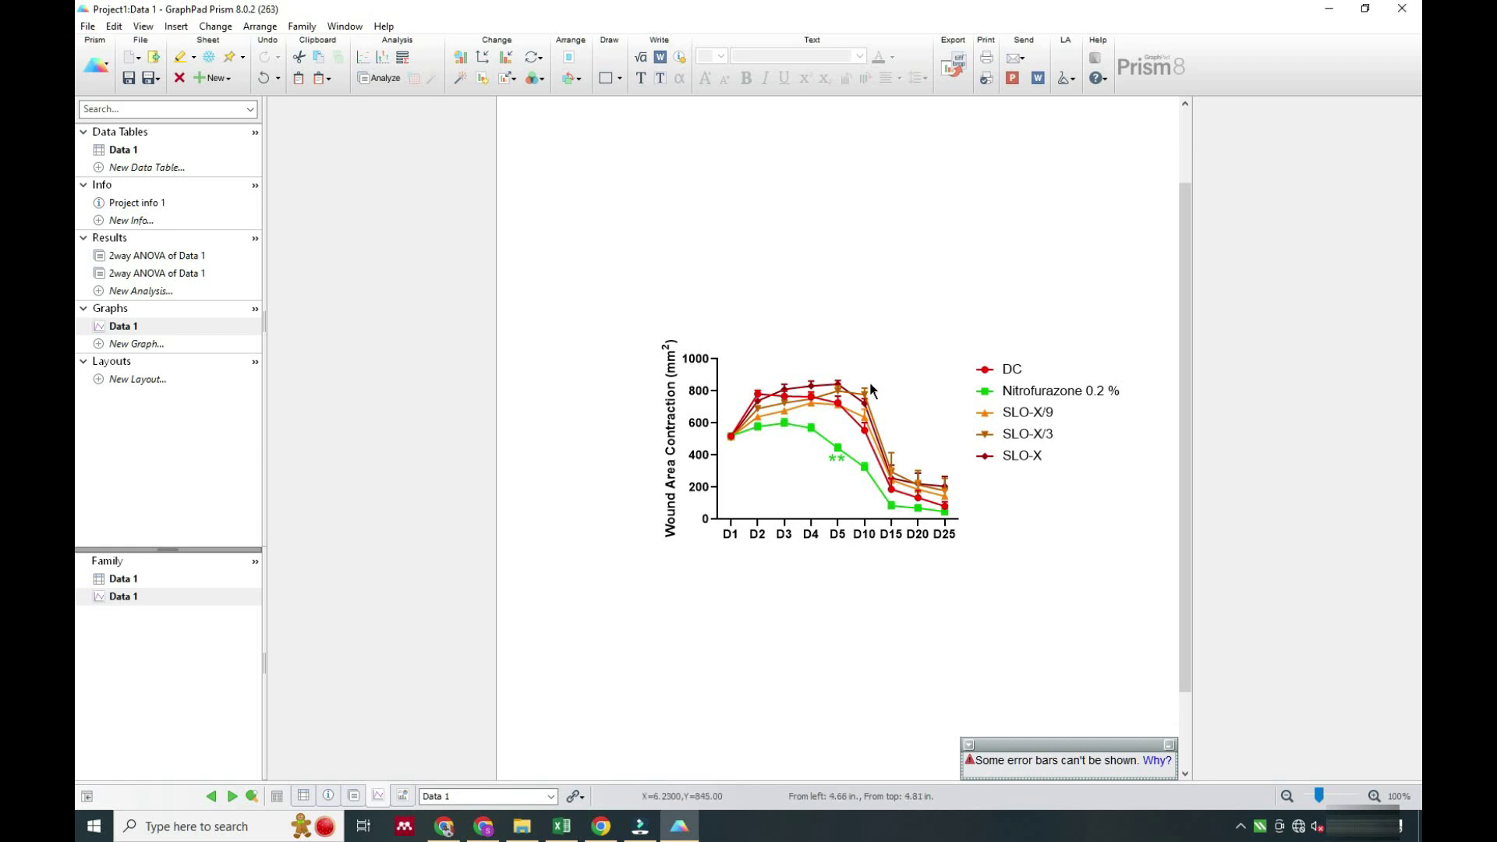
- Copy the whole graph to the clipboard
right_click(885, 300)
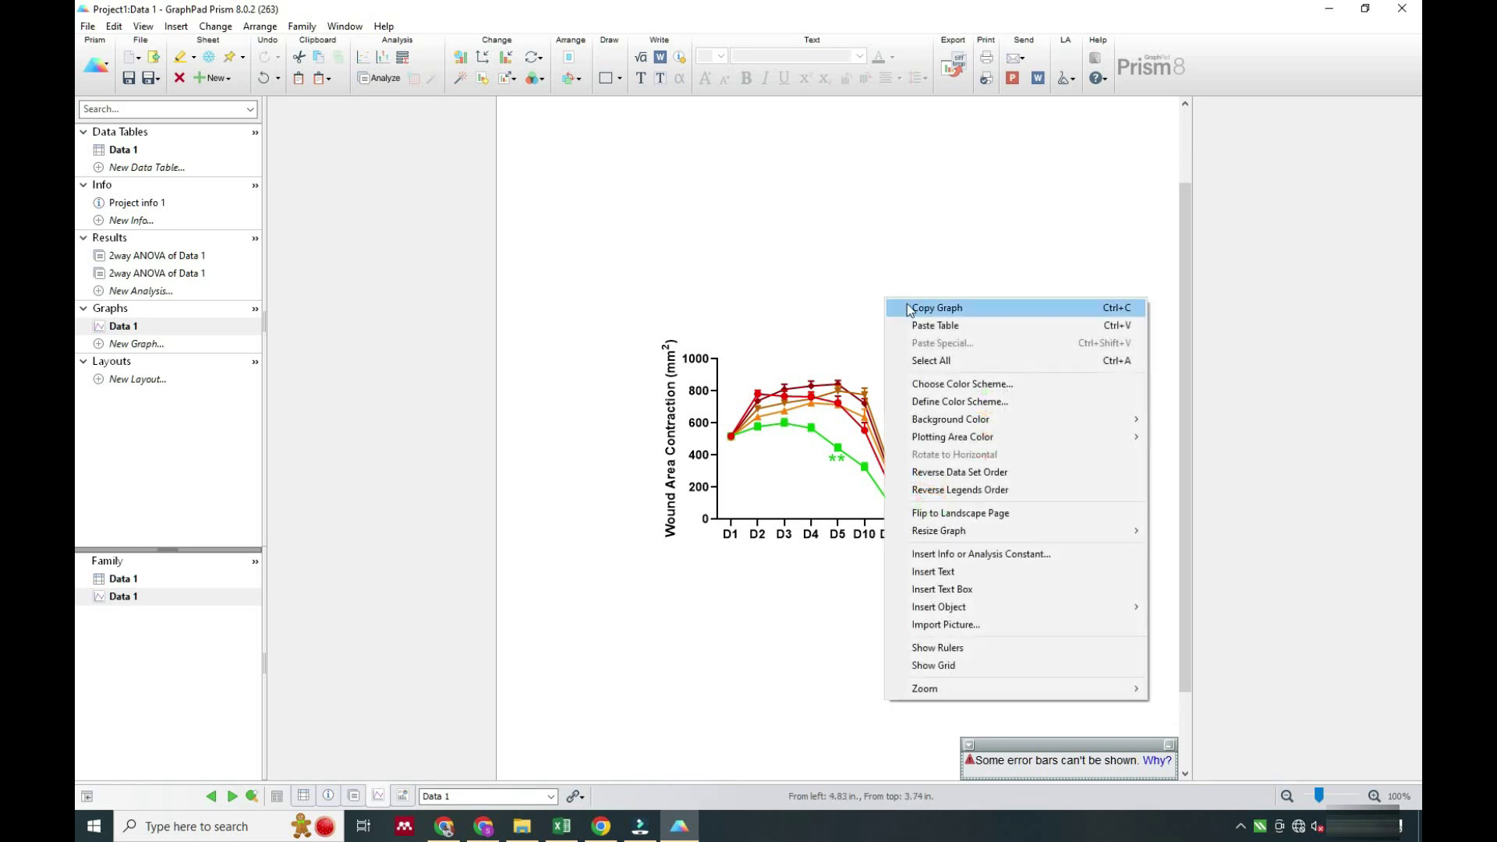
left_click(912, 310)
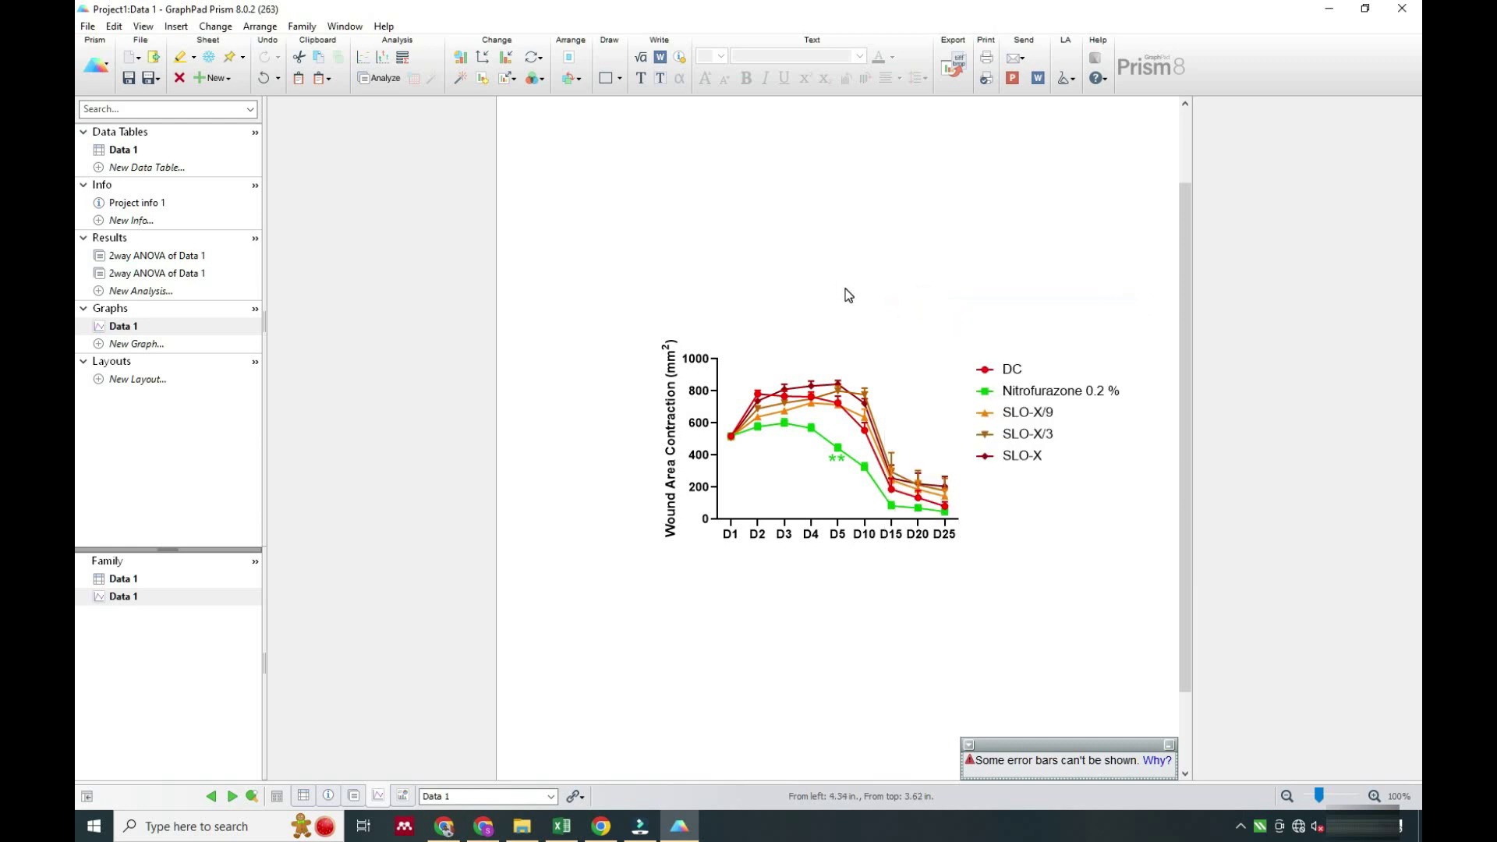